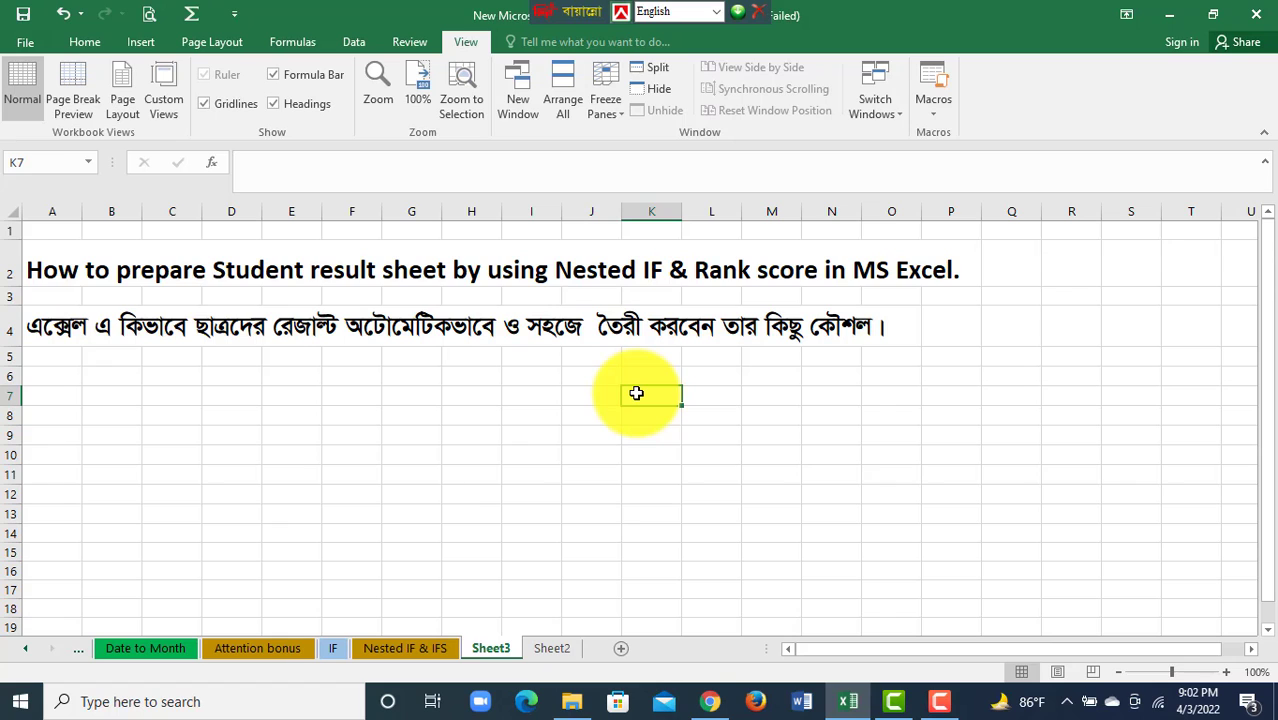
Step: Open the Nested IF & IFS sheet and review its student detail columns and the English, Bangla and Math subject headings
click(702, 496)
click(401, 645)
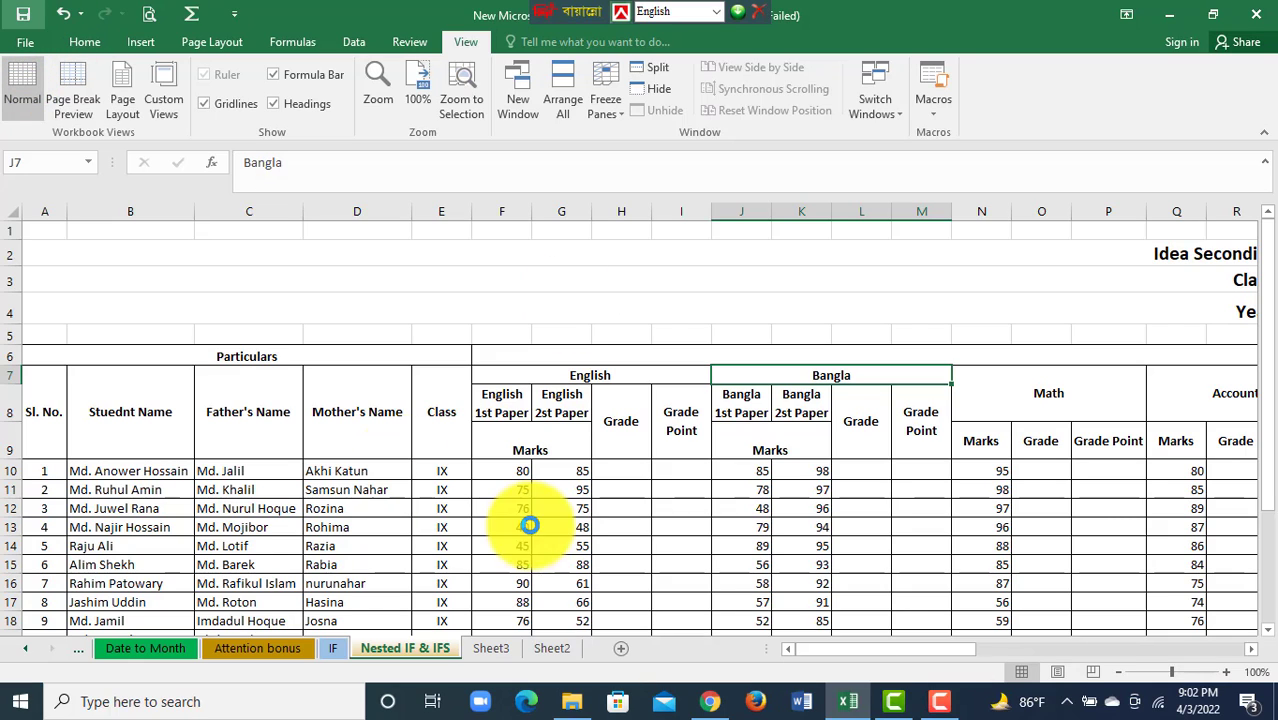
click(500, 509)
click(132, 418)
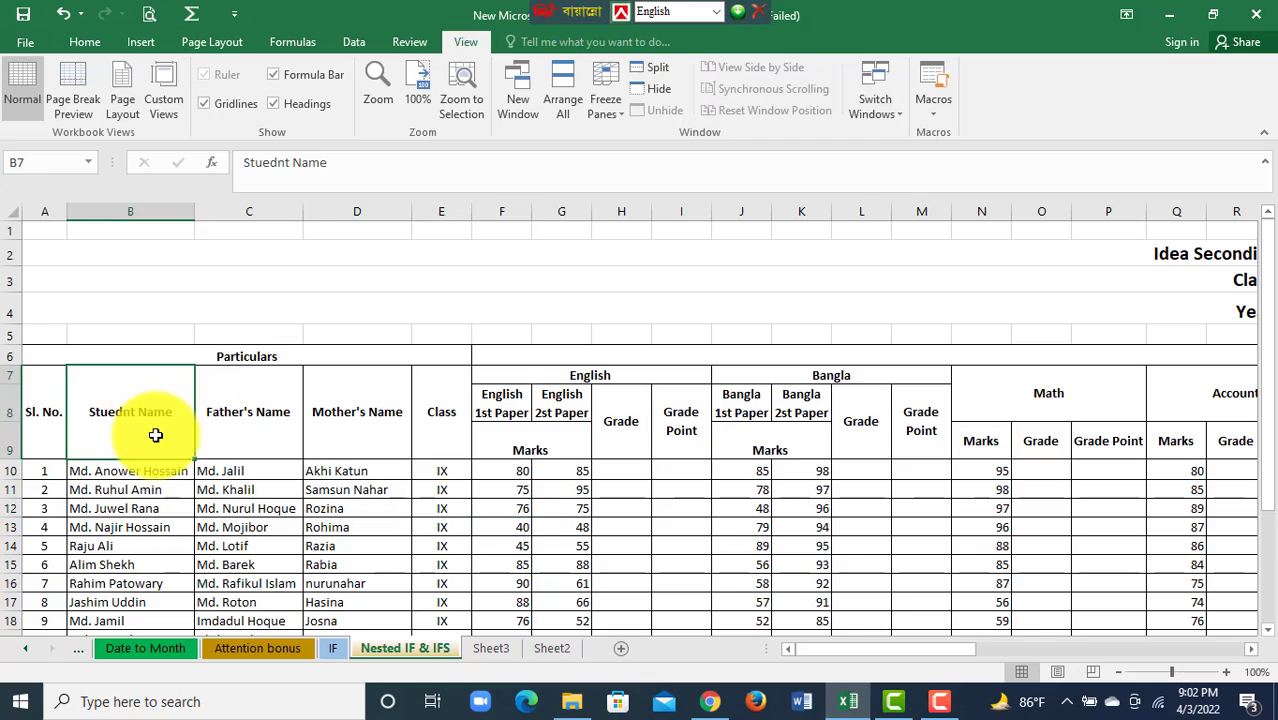
scroll(157, 428, down, 6)
scroll(156, 435, up, 6)
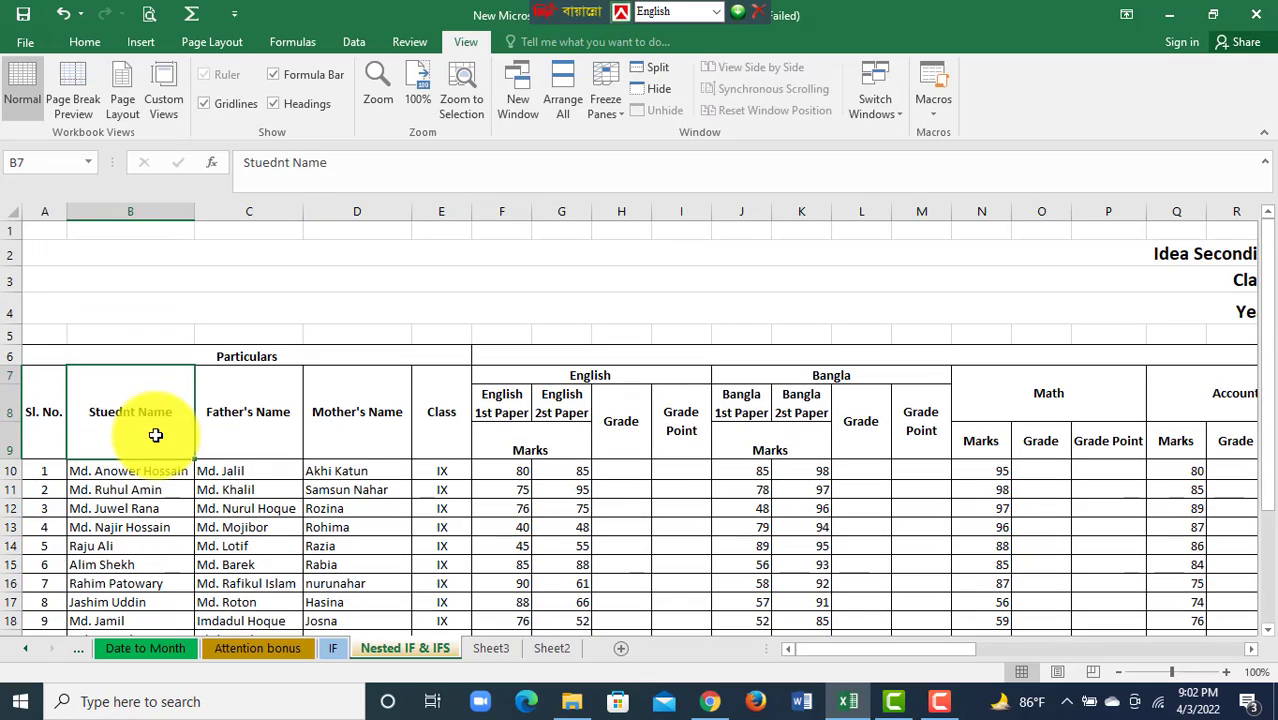
click(268, 424)
click(343, 422)
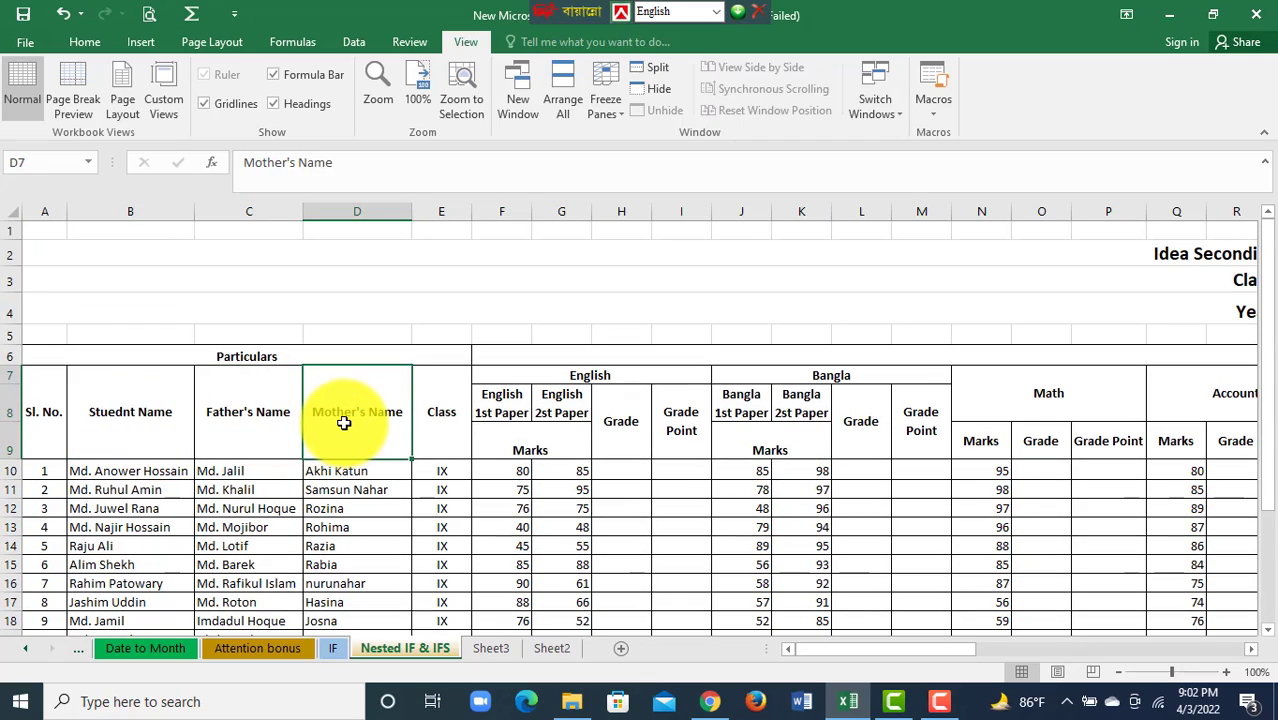
click(440, 428)
click(613, 372)
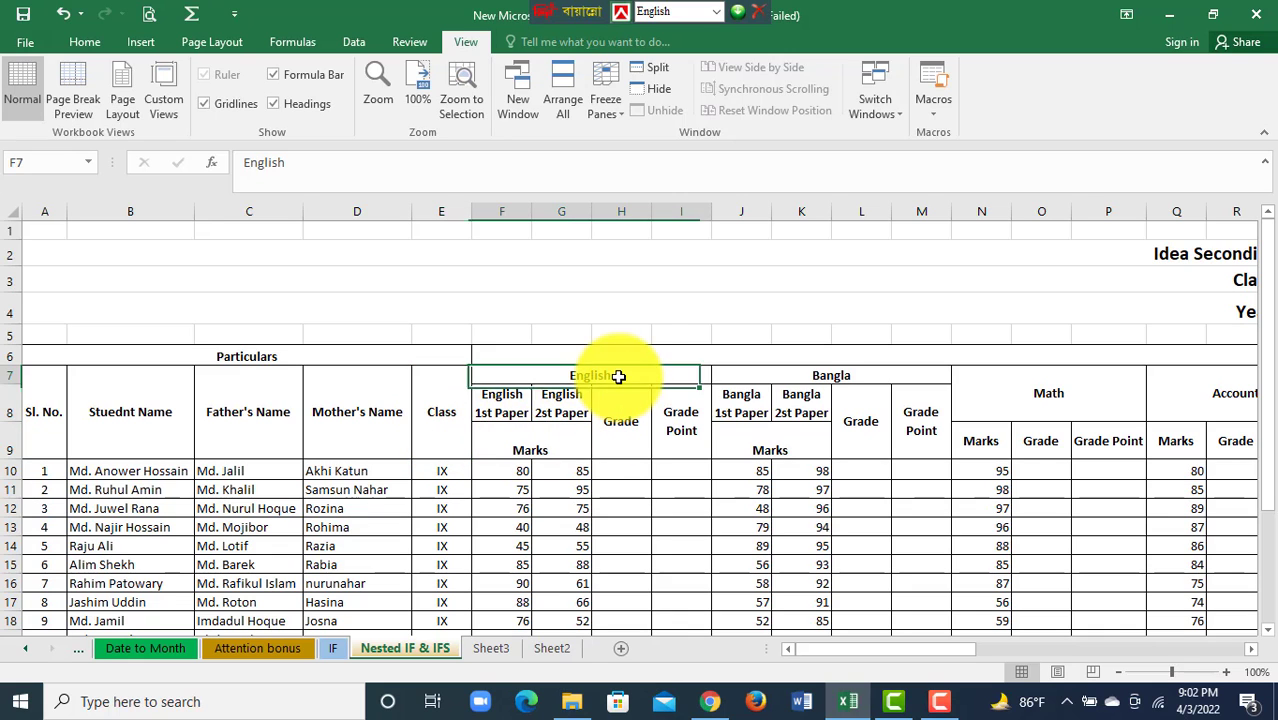
click(785, 374)
click(984, 397)
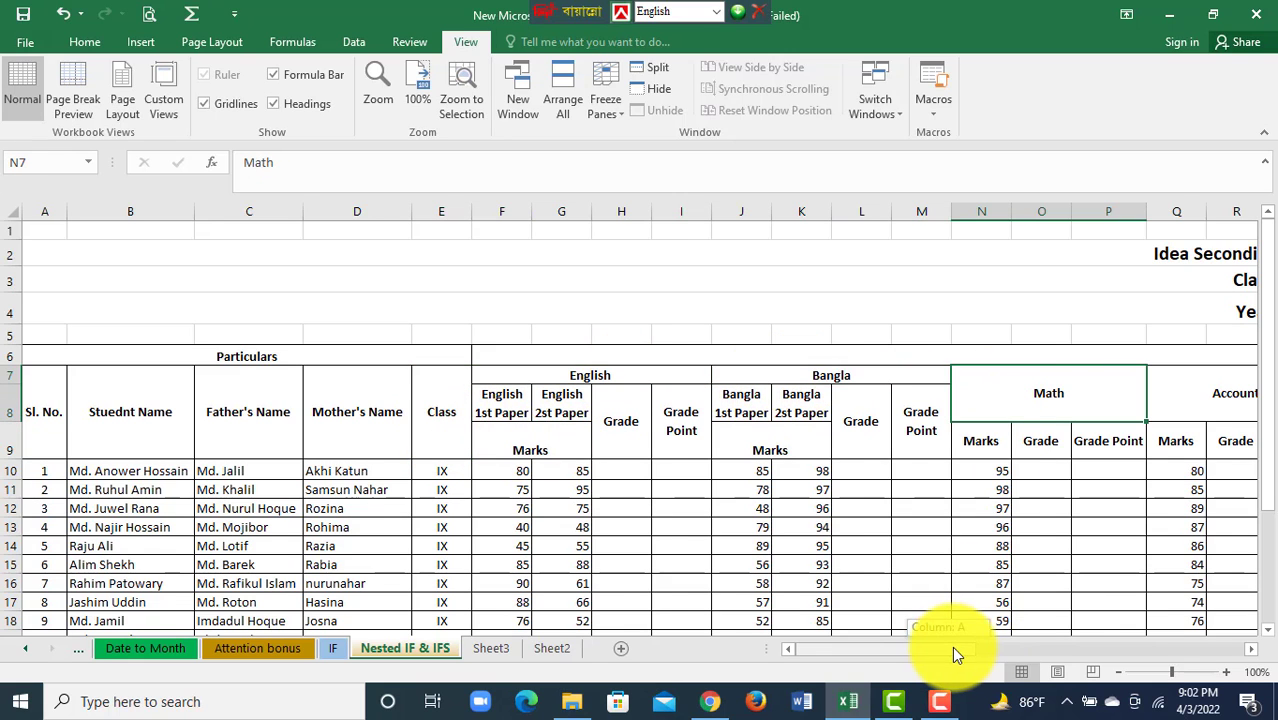
Step: Examine the grade, class interval and grade point columns of the grading scale beyond the result table
drag(952, 646, 1245, 643)
click(1110, 308)
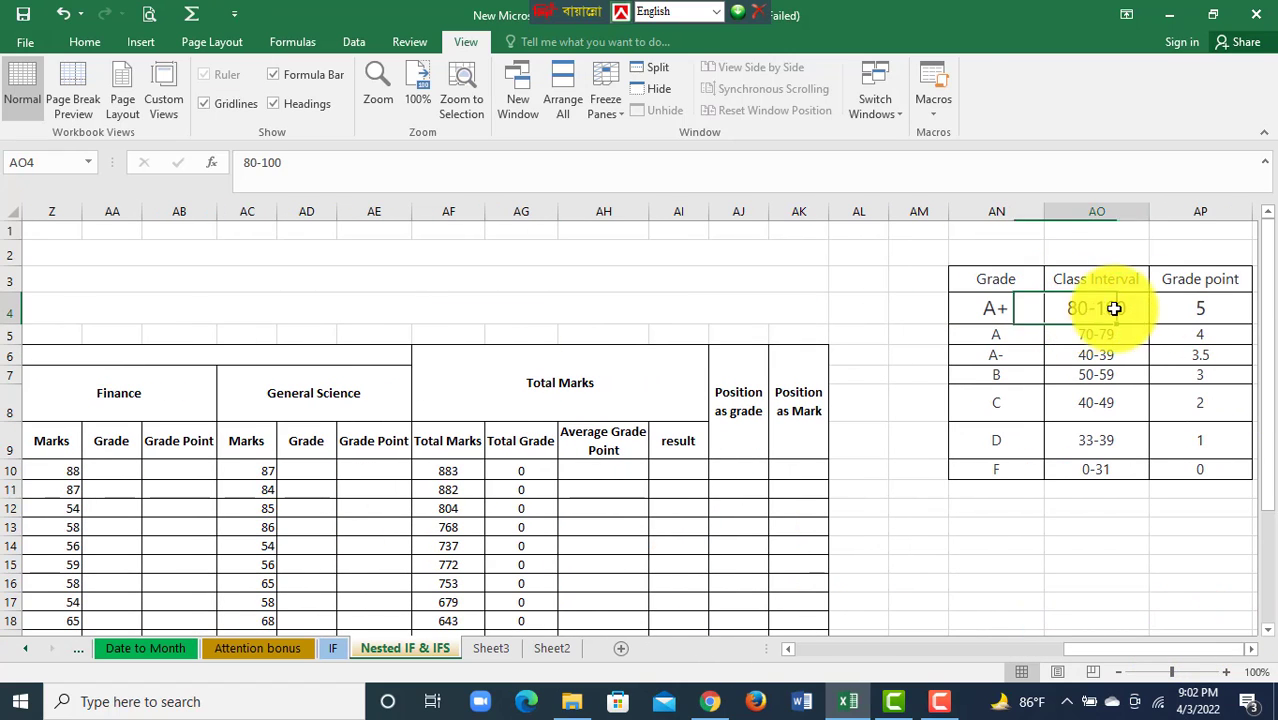
drag(1194, 310, 1210, 462)
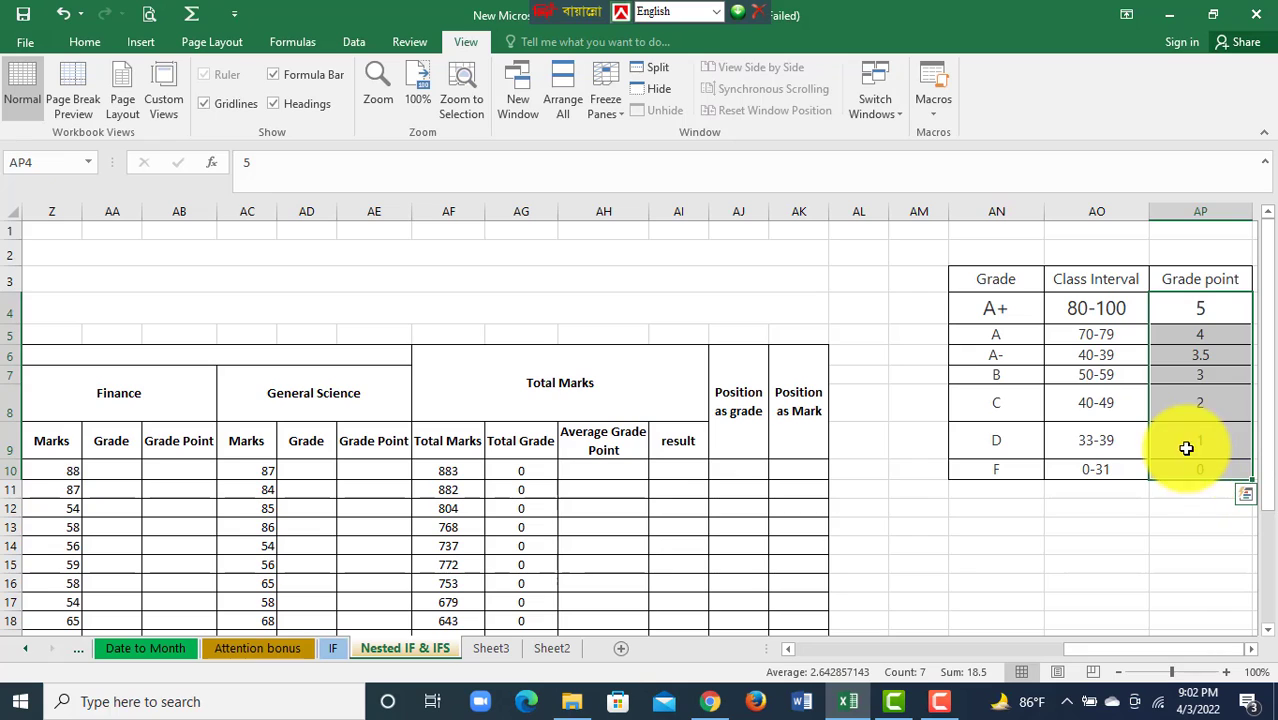
drag(993, 309, 1025, 464)
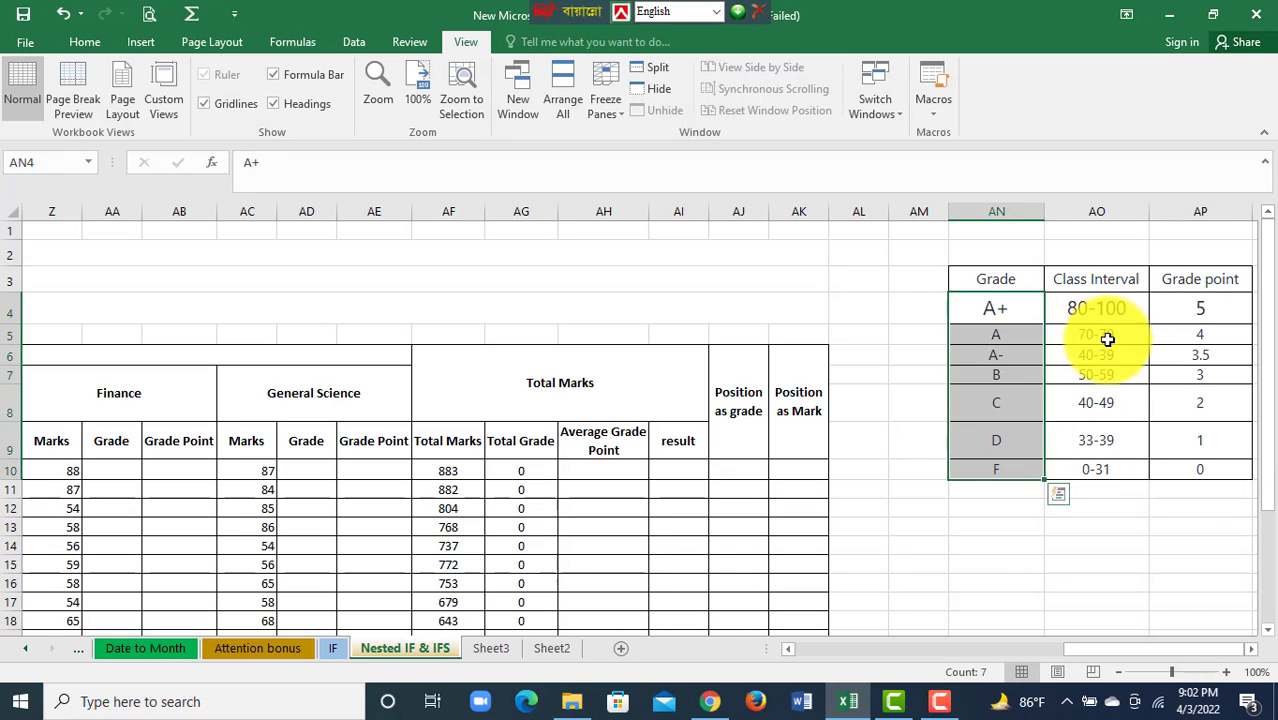
drag(1111, 312, 1105, 470)
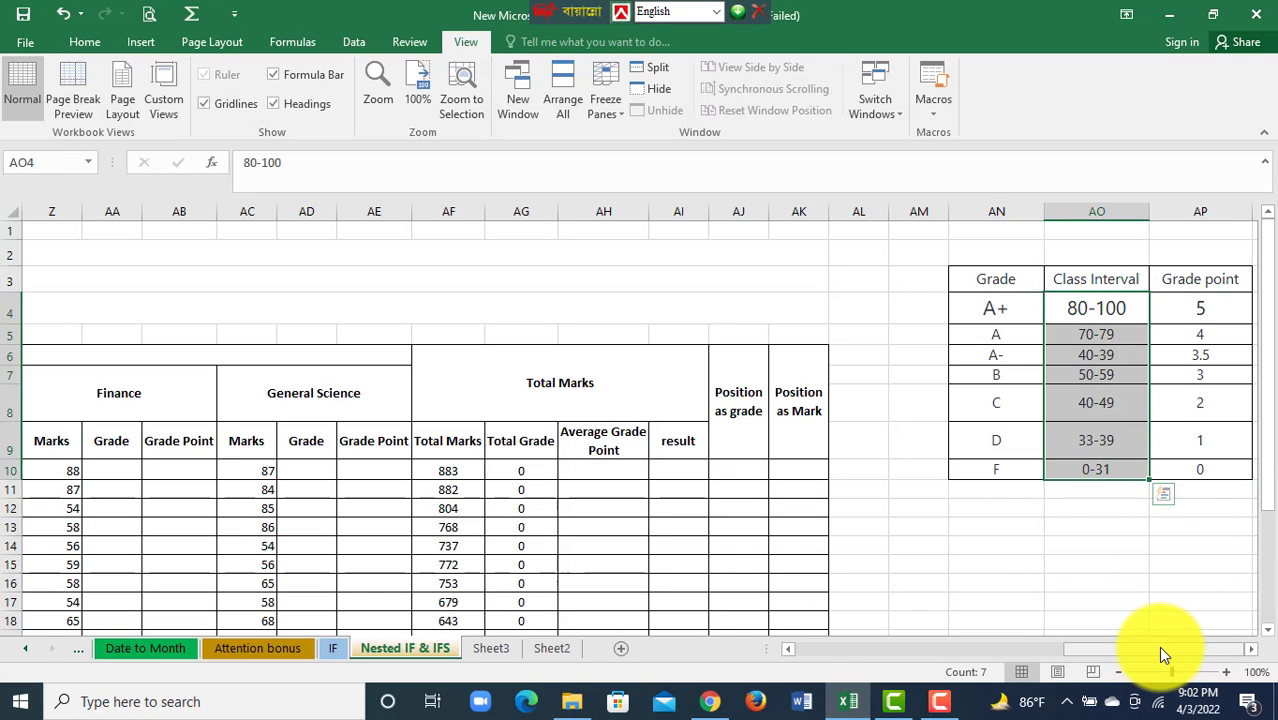
Step: Freeze the panes at cell F10 to keep the header rows 1–9 and columns A–E in view while scrolling
drag(1158, 646, 870, 645)
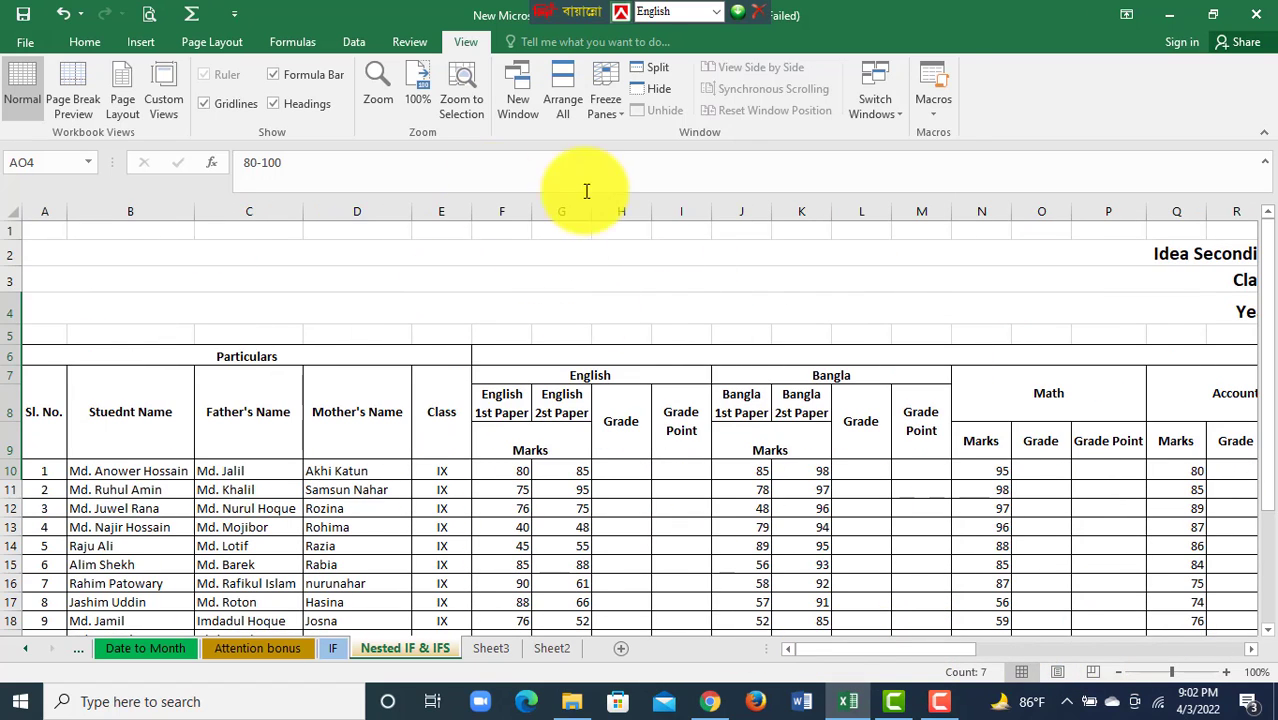
click(80, 40)
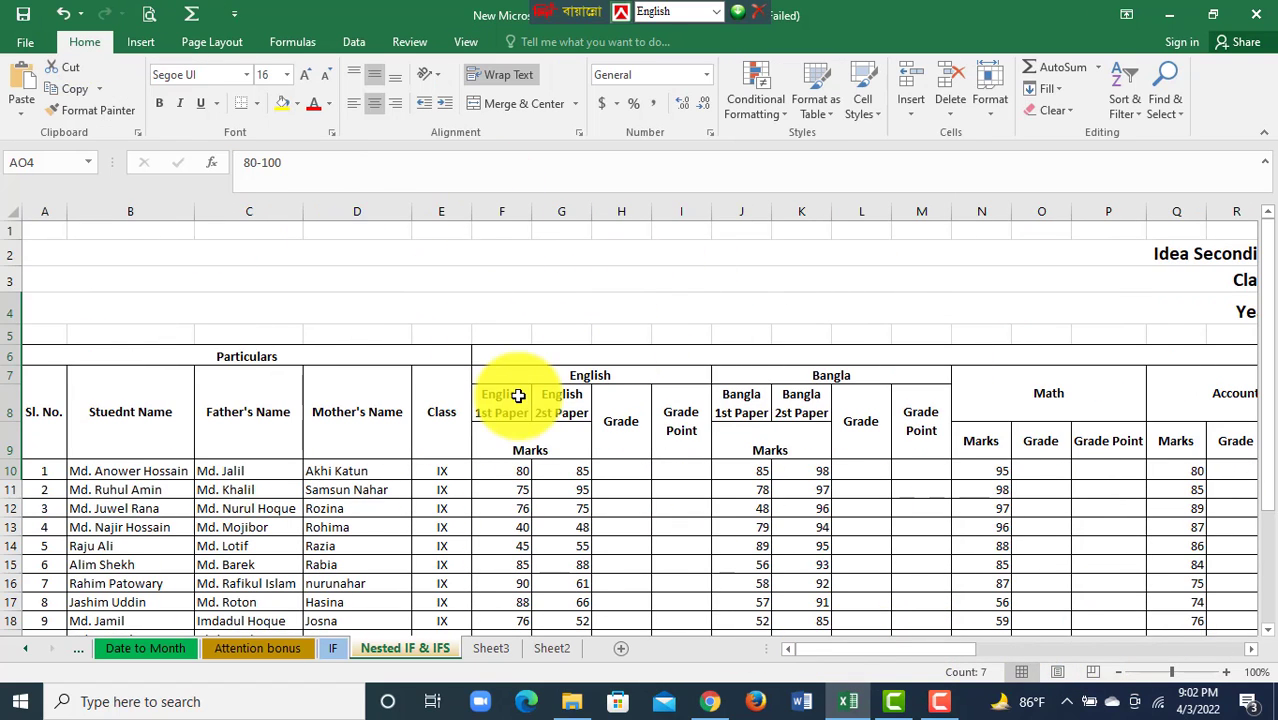
click(462, 43)
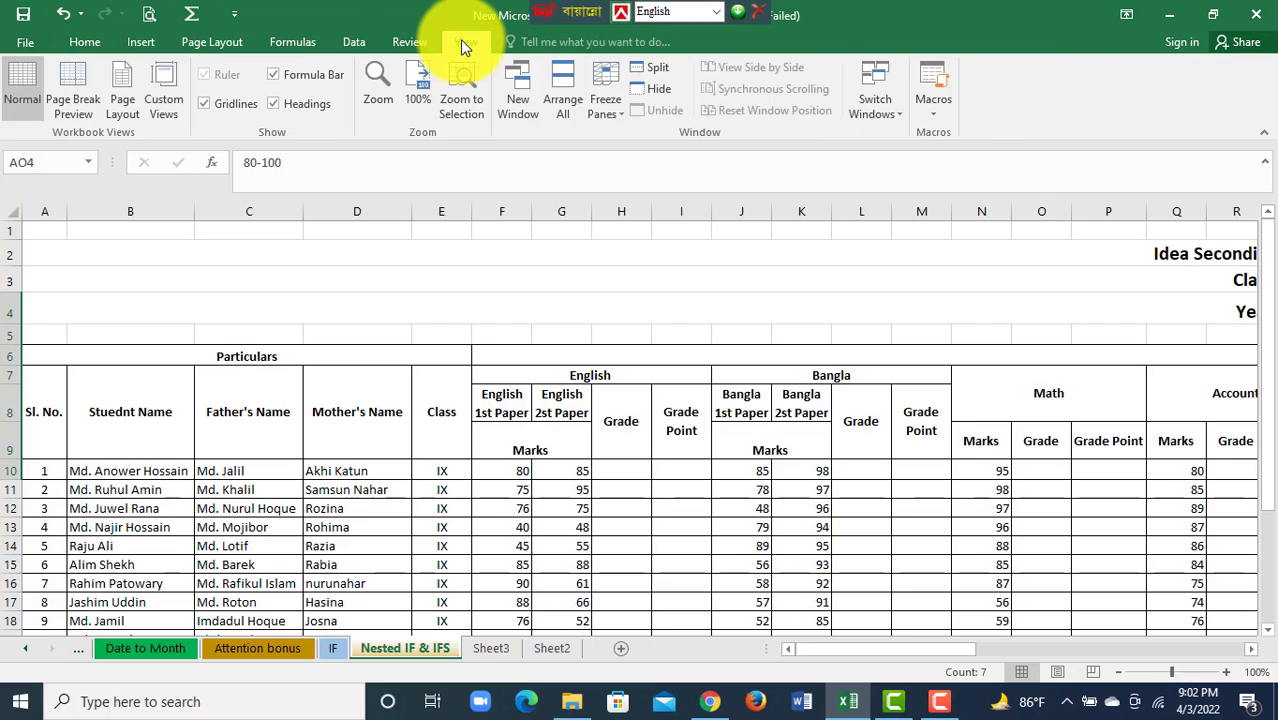
click(500, 470)
click(605, 105)
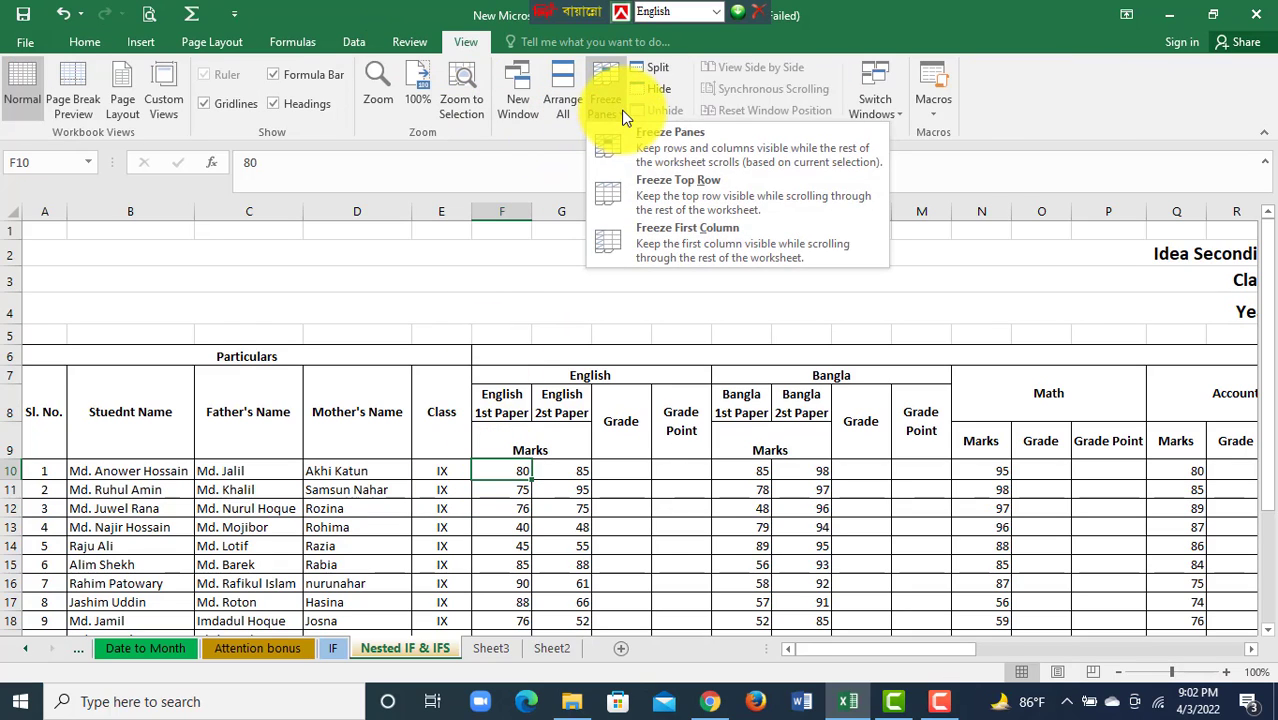
click(641, 144)
scroll(633, 483, down, 5)
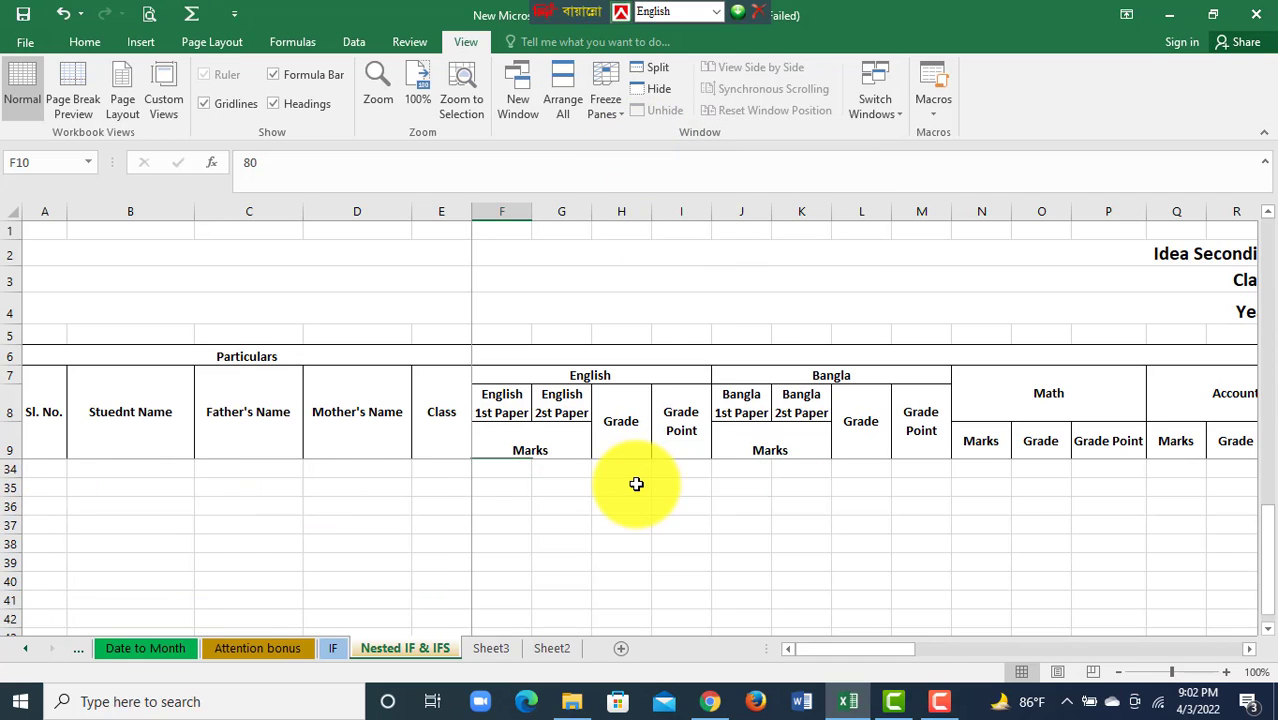
scroll(633, 483, up, 5)
drag(866, 648, 840, 648)
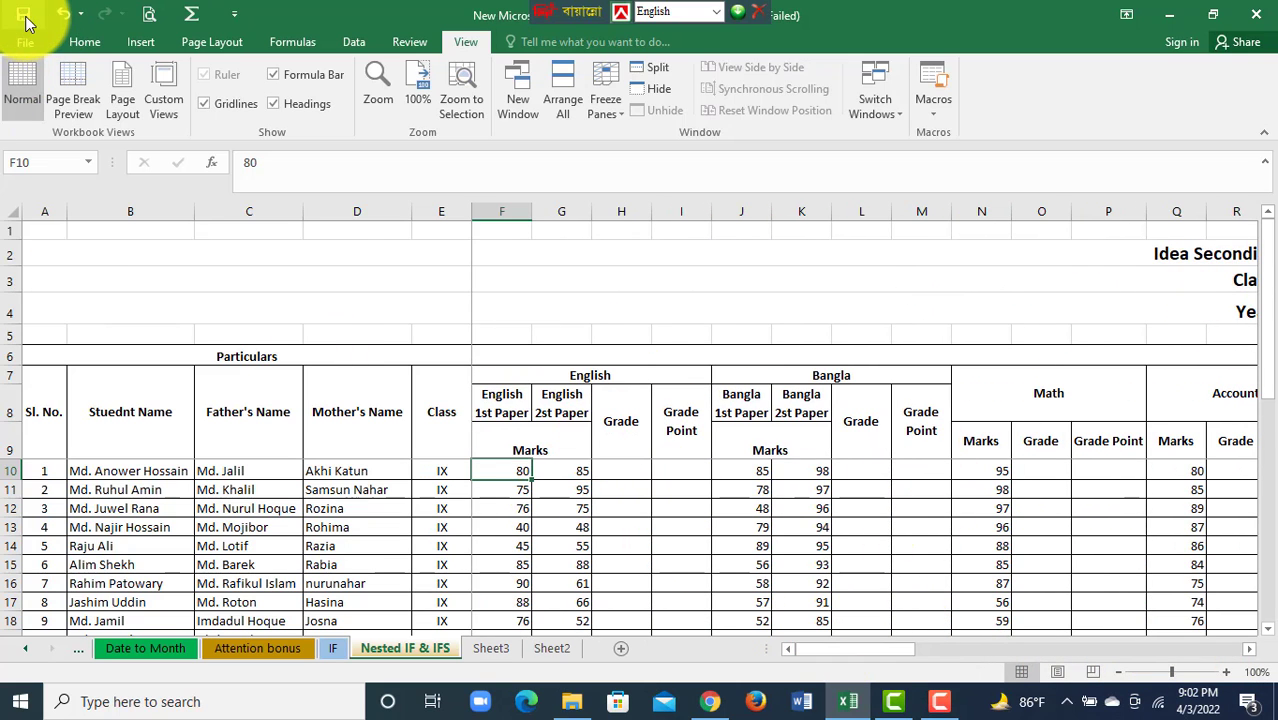
click(632, 472)
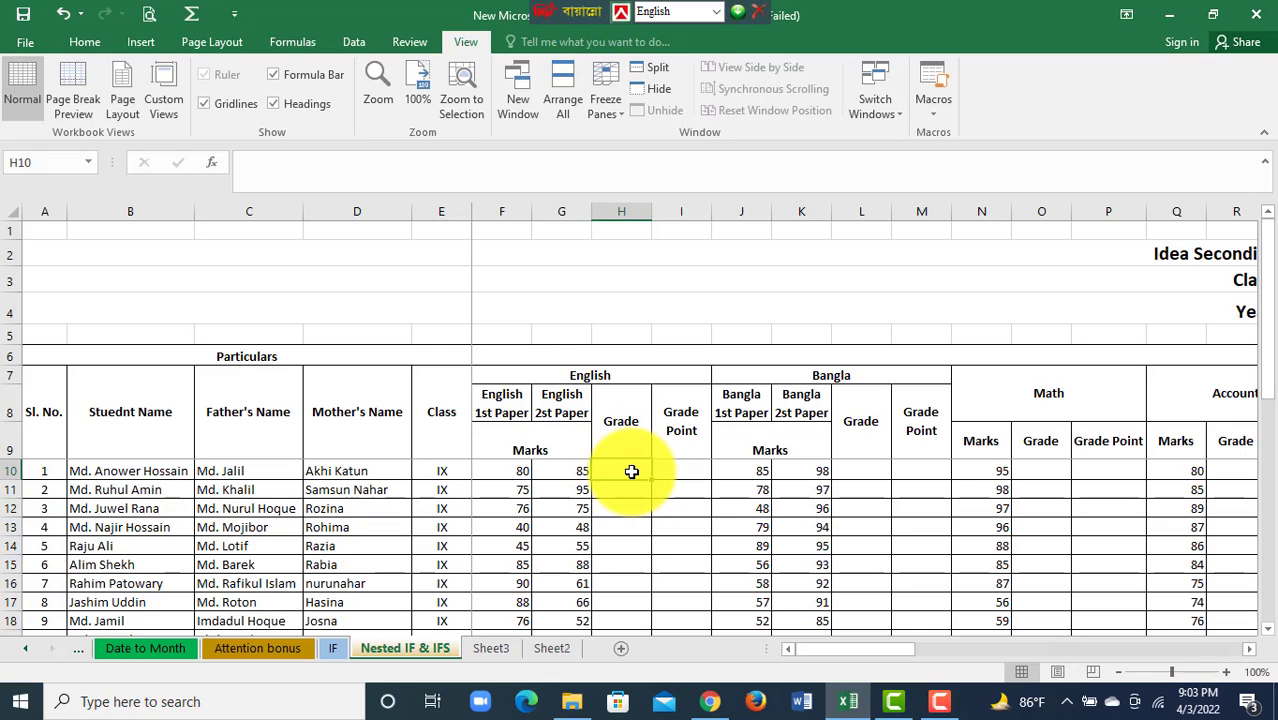
text(=)
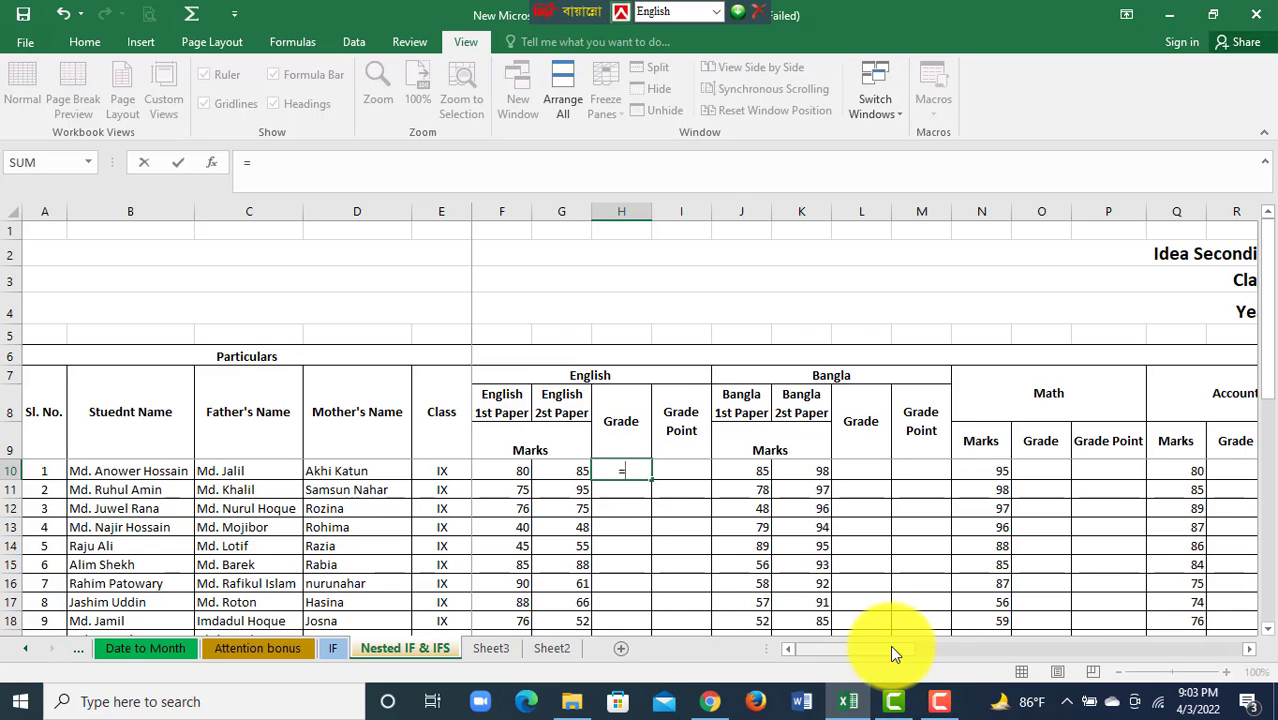
drag(895, 653, 1232, 684)
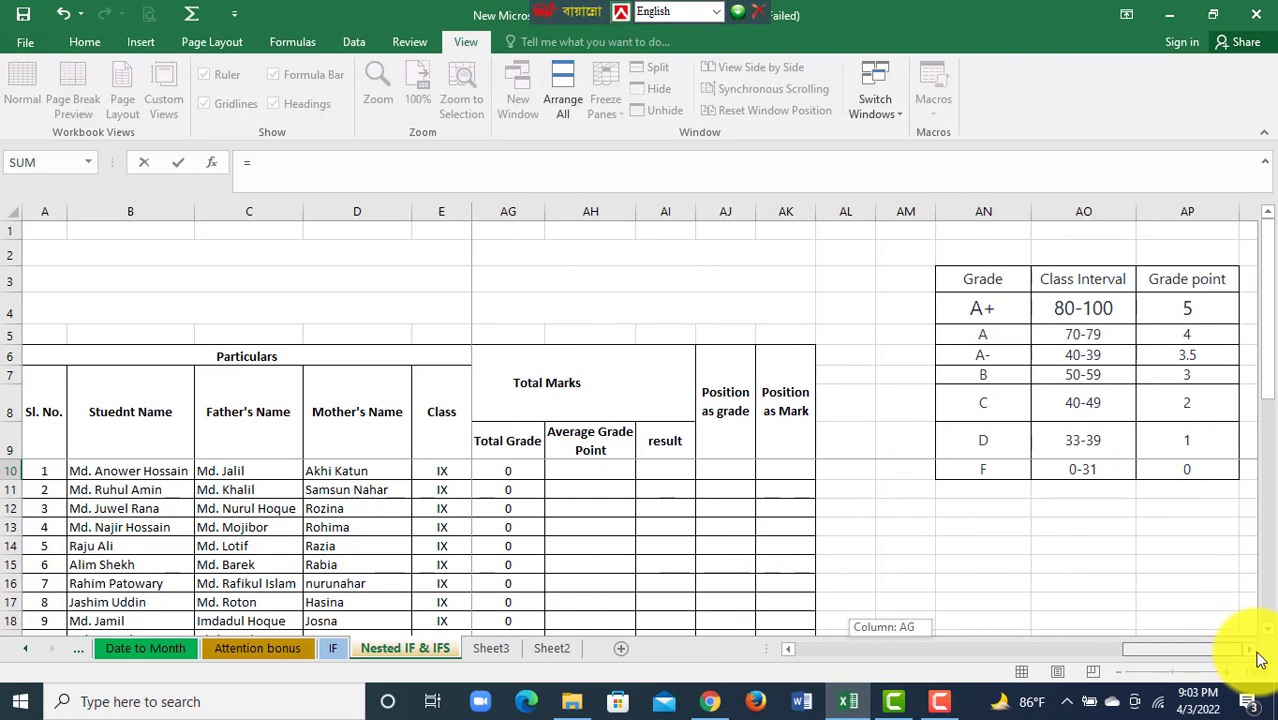
click(1010, 310)
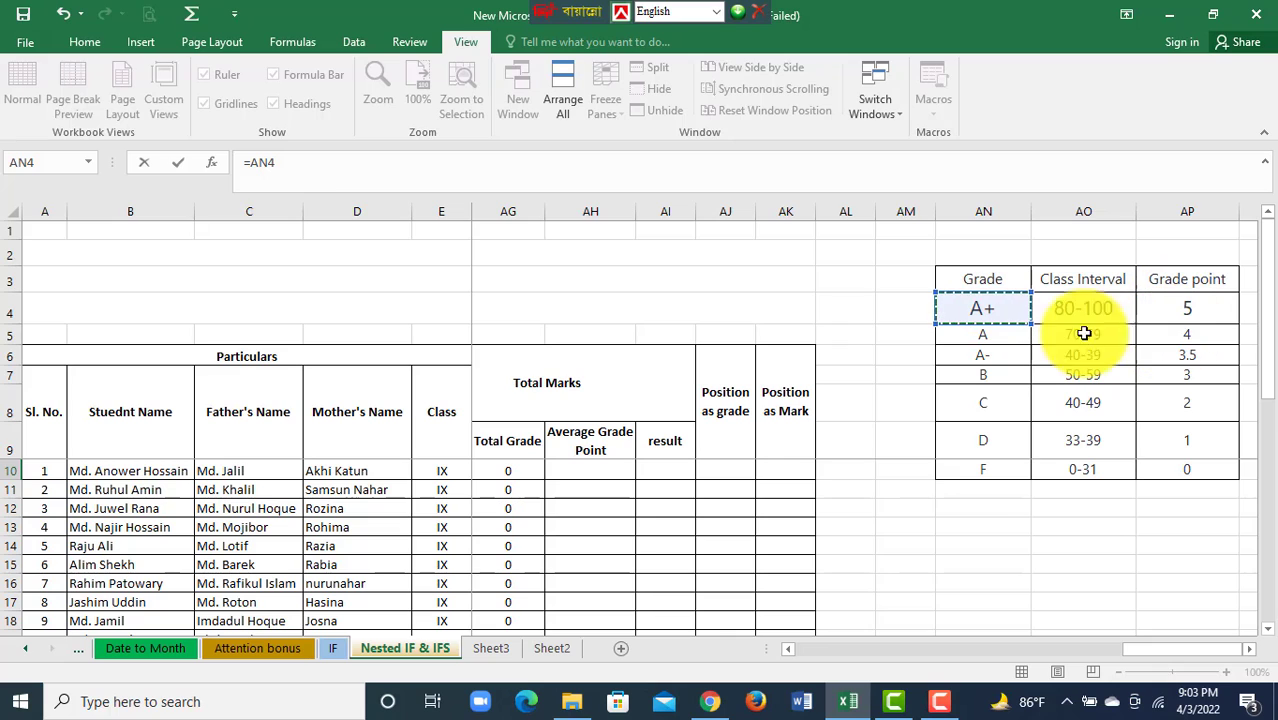
click(309, 168)
key(BackSpace)
key(BackSpace)
key(BackSpace)
key(BackSpace)
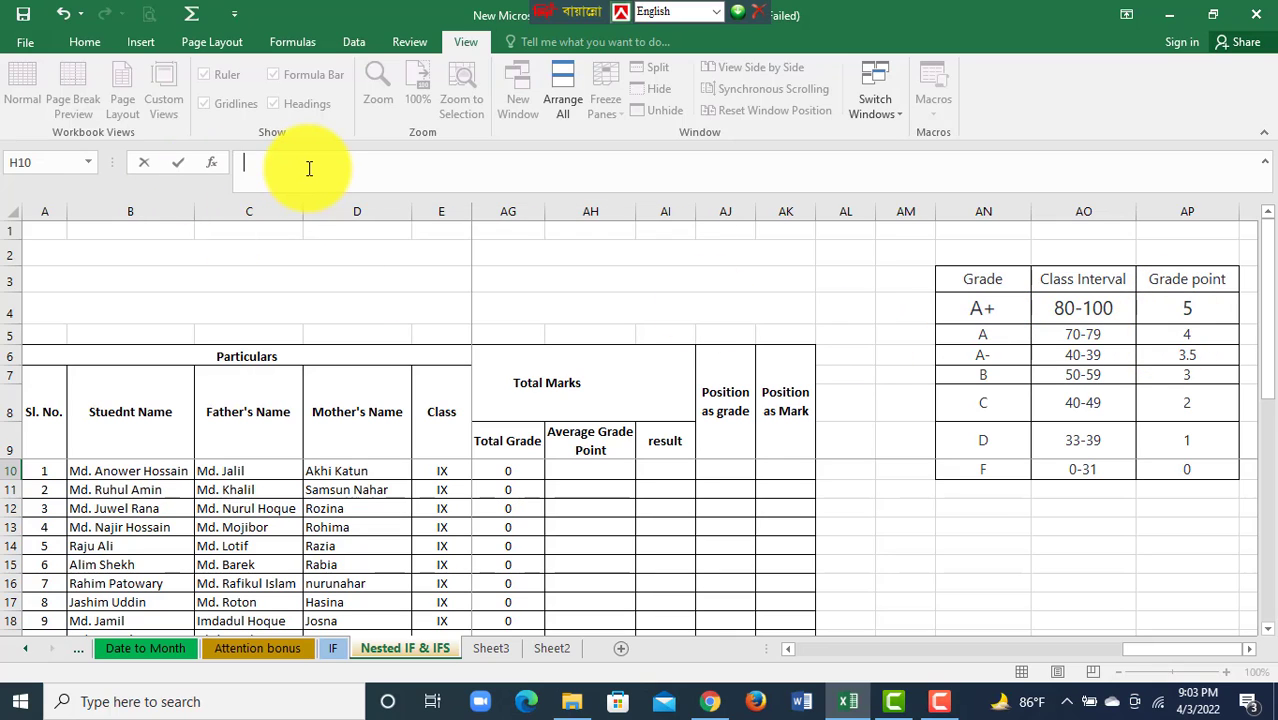
click(1033, 411)
Step: Examine the A+ and A rows of the grading scale with their class intervals and grade points
click(984, 308)
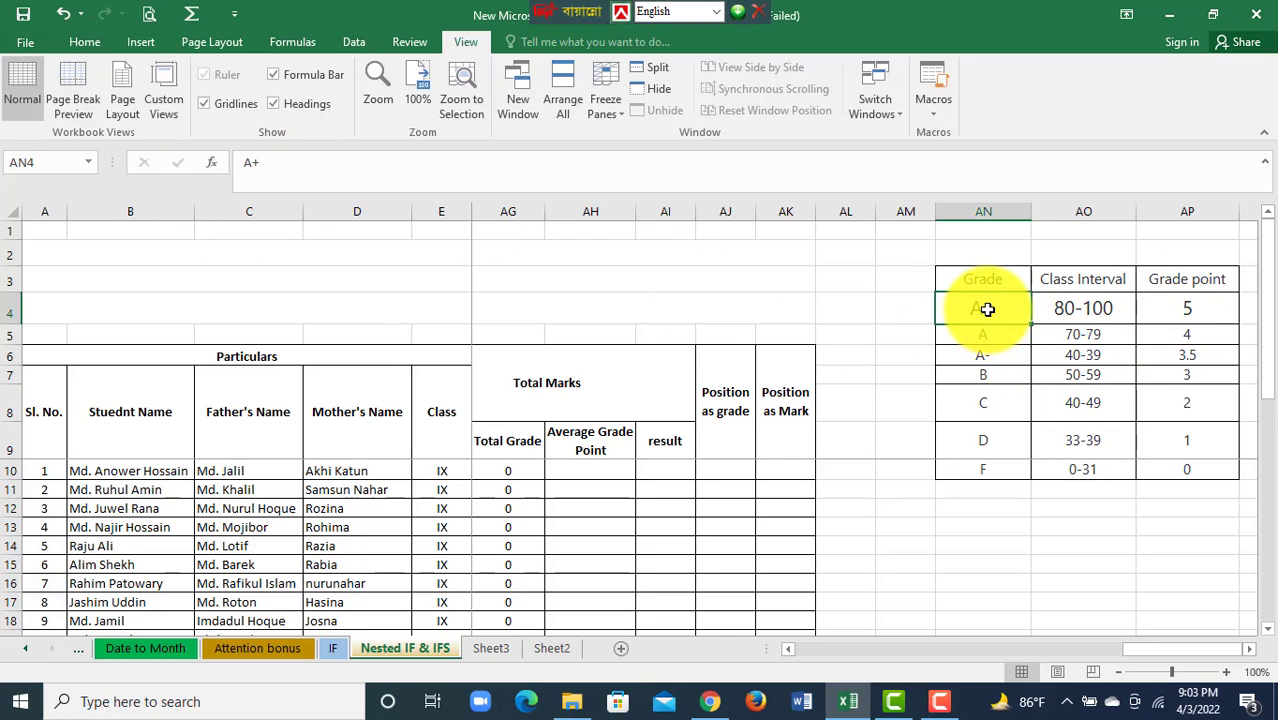
click(1114, 311)
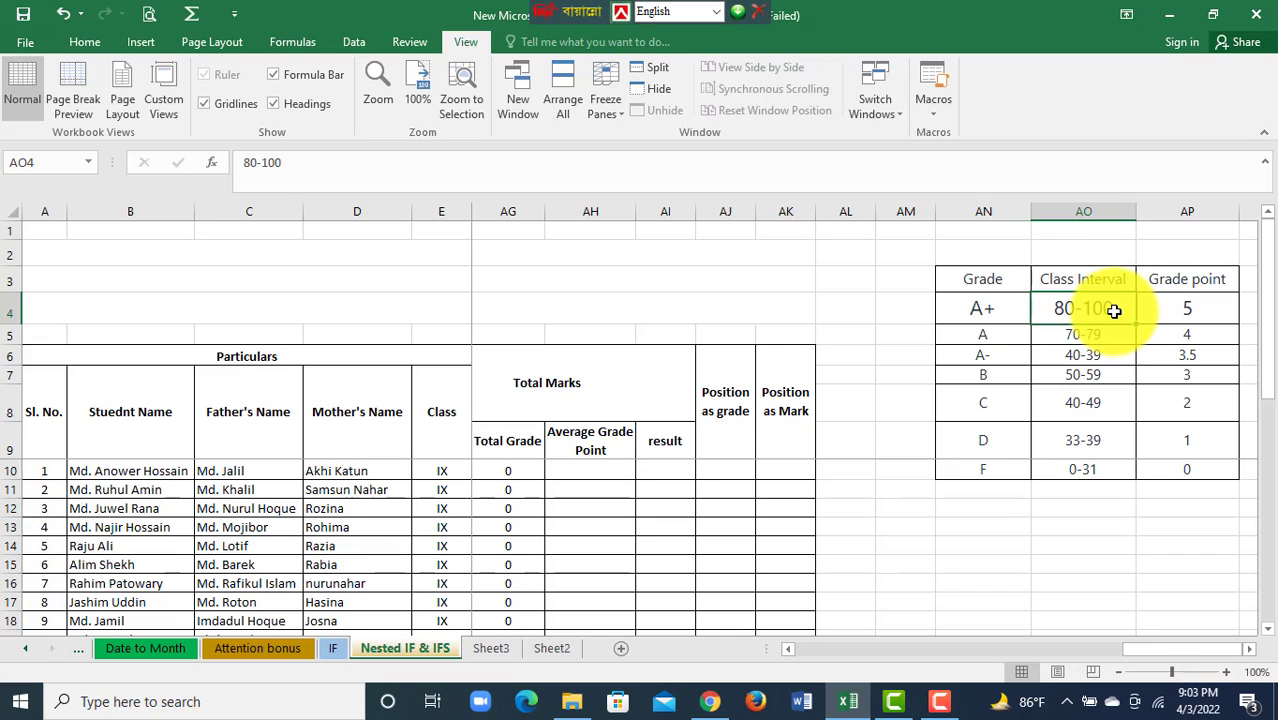
click(1188, 311)
click(1011, 335)
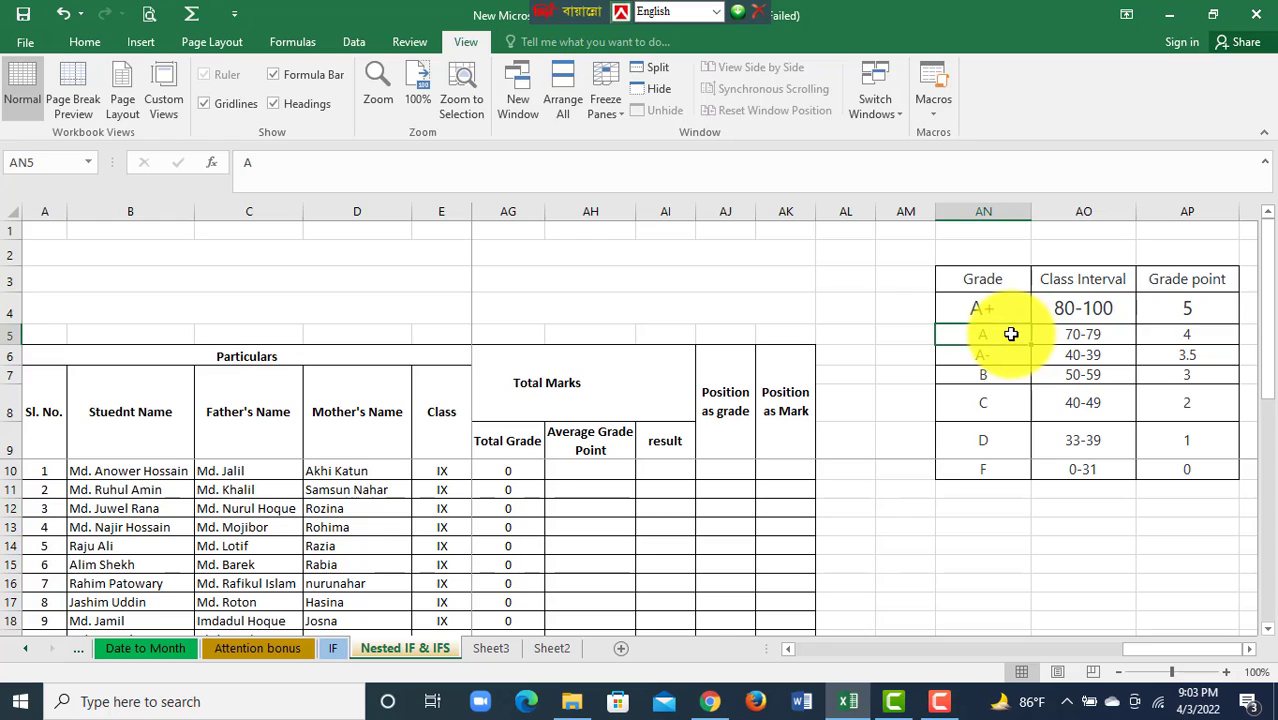
click(1100, 339)
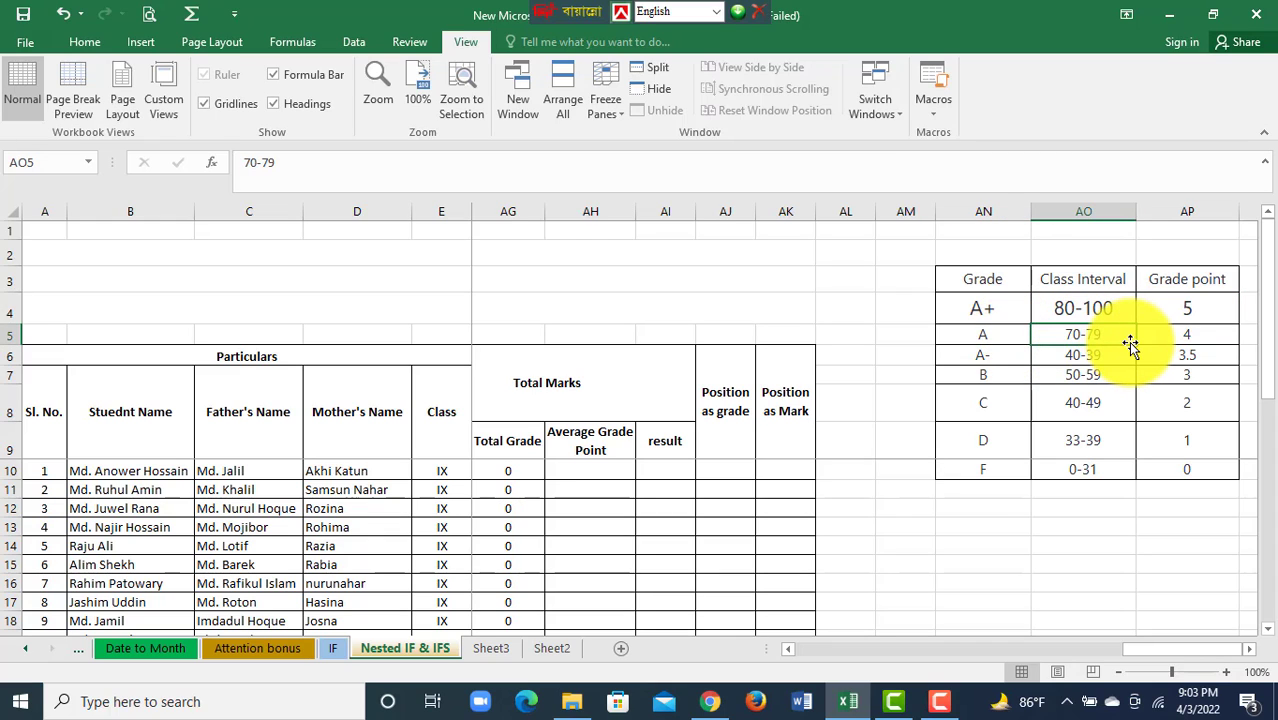
click(1180, 336)
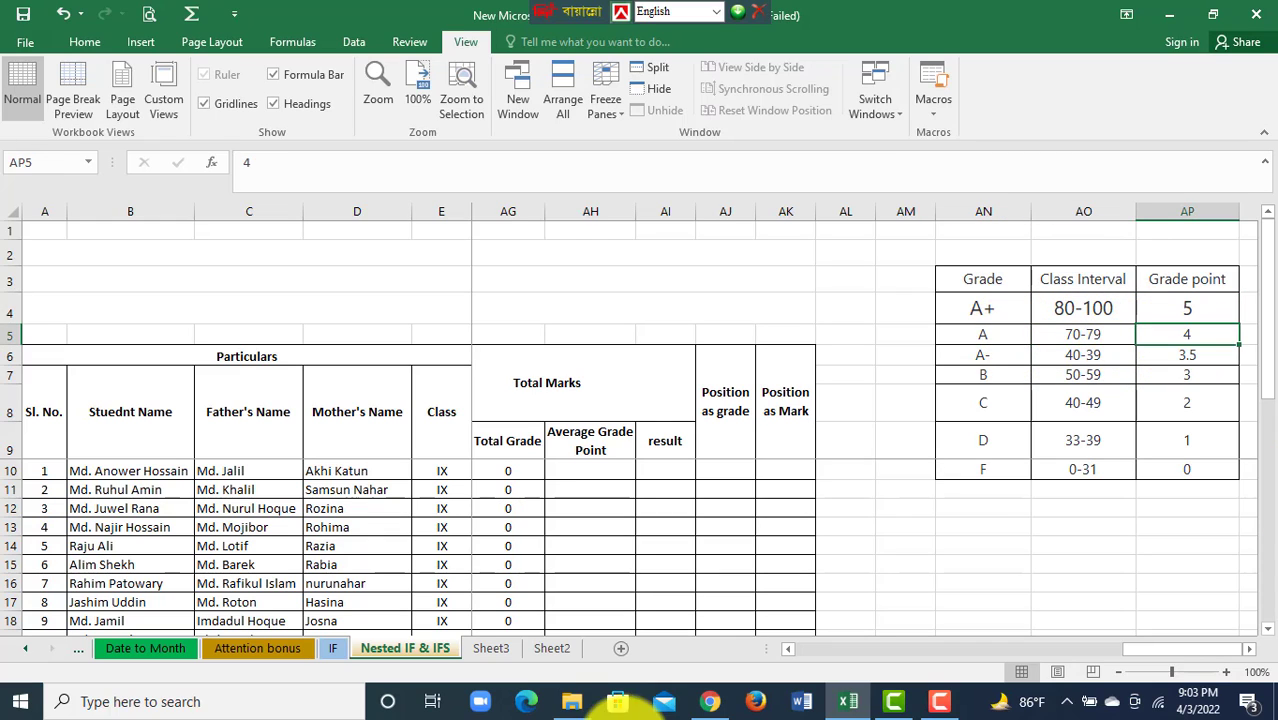
Step: Correct the class interval of grade A- in the grading scale to 60-69
click(993, 357)
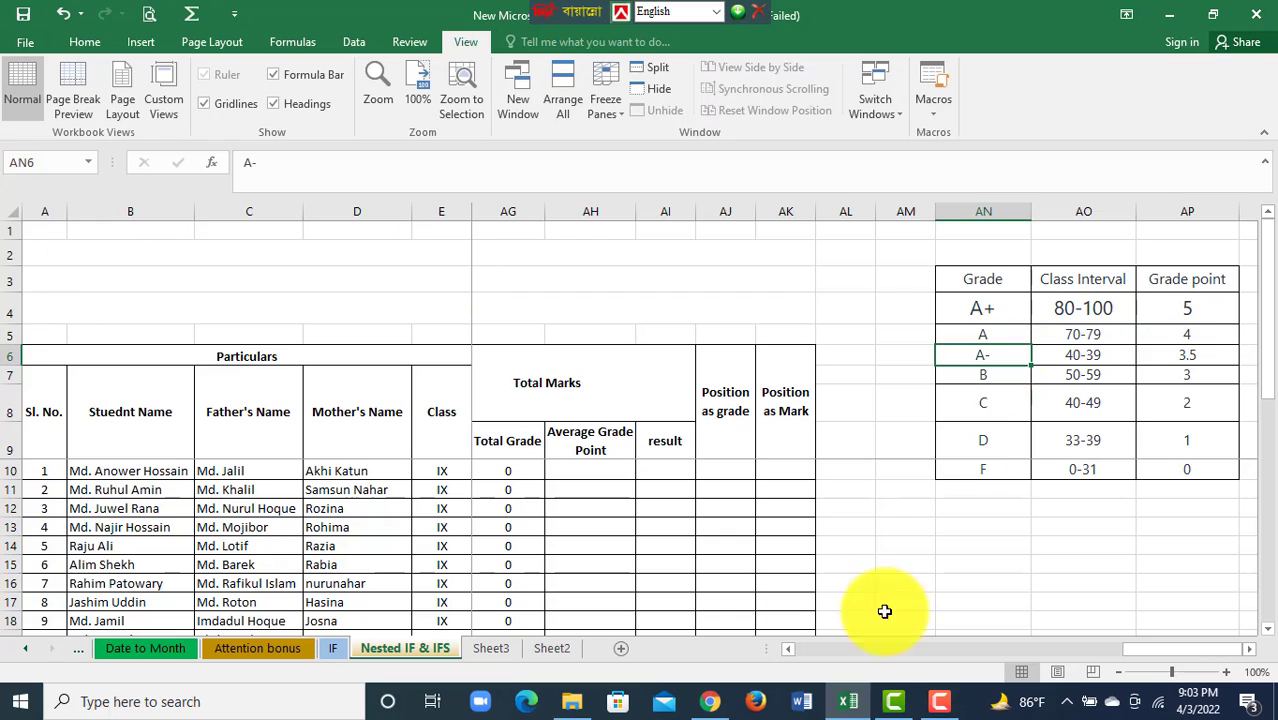
double_click(1057, 357)
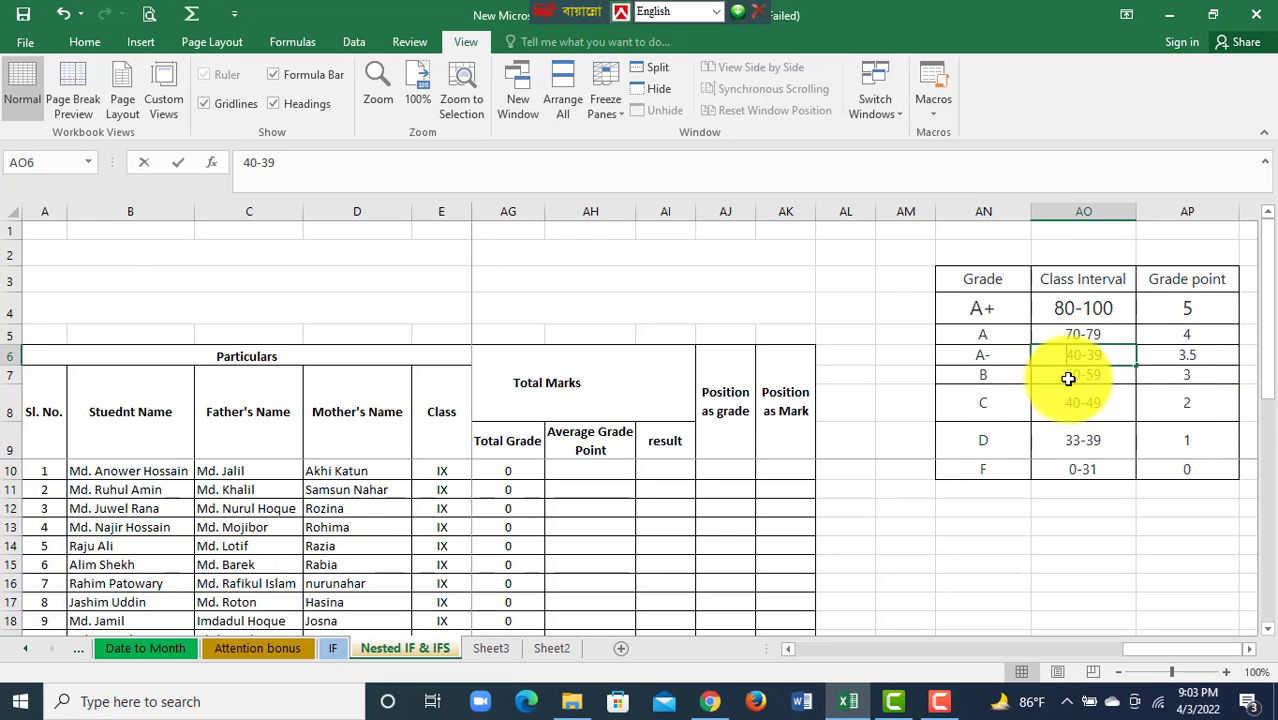
key(Delete)
text(6)
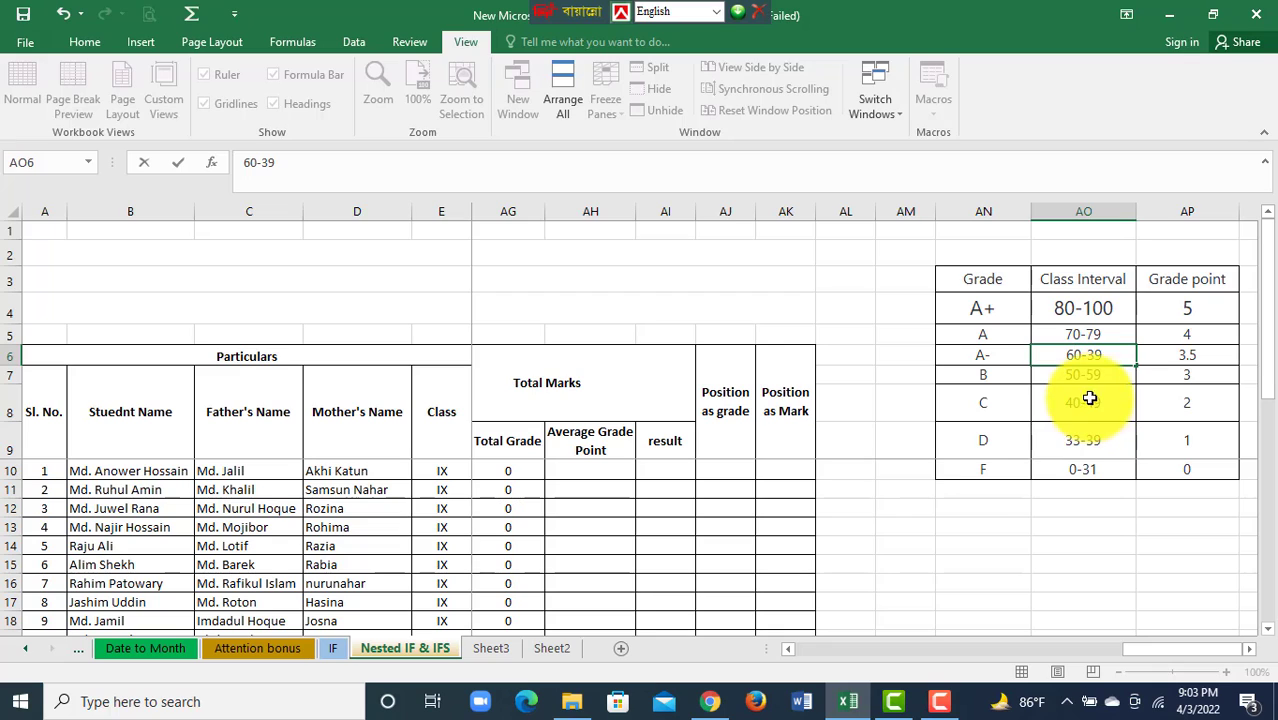
click(1142, 408)
double_click(1067, 354)
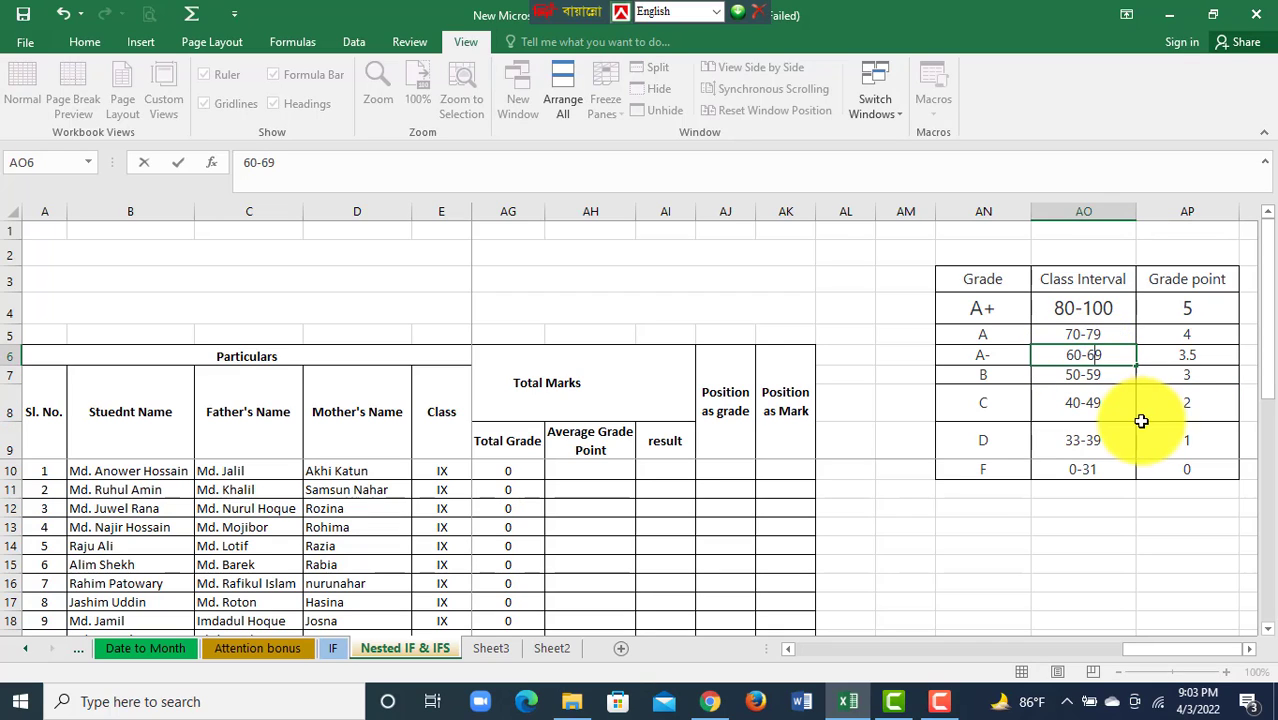
text(6)
click(1180, 356)
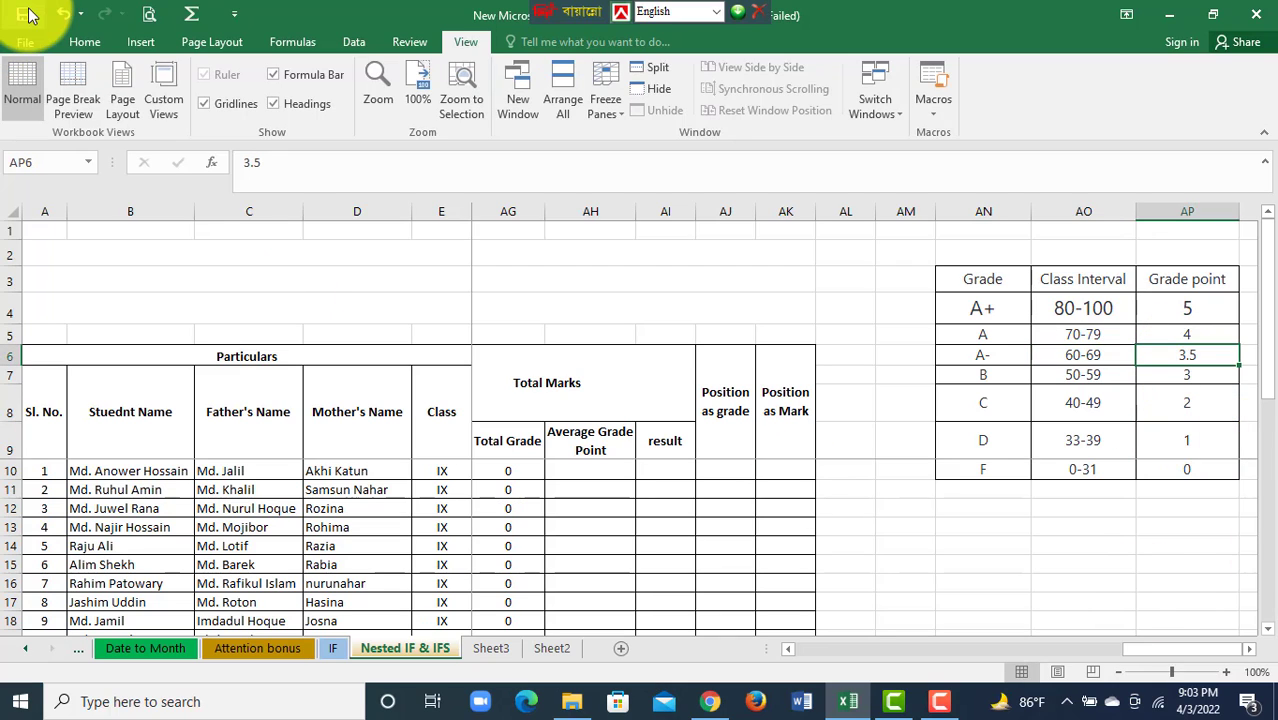
Step: Review the grading scale's grades and class intervals from A+ to F, and select the first student's English Grade cell H10
click(984, 471)
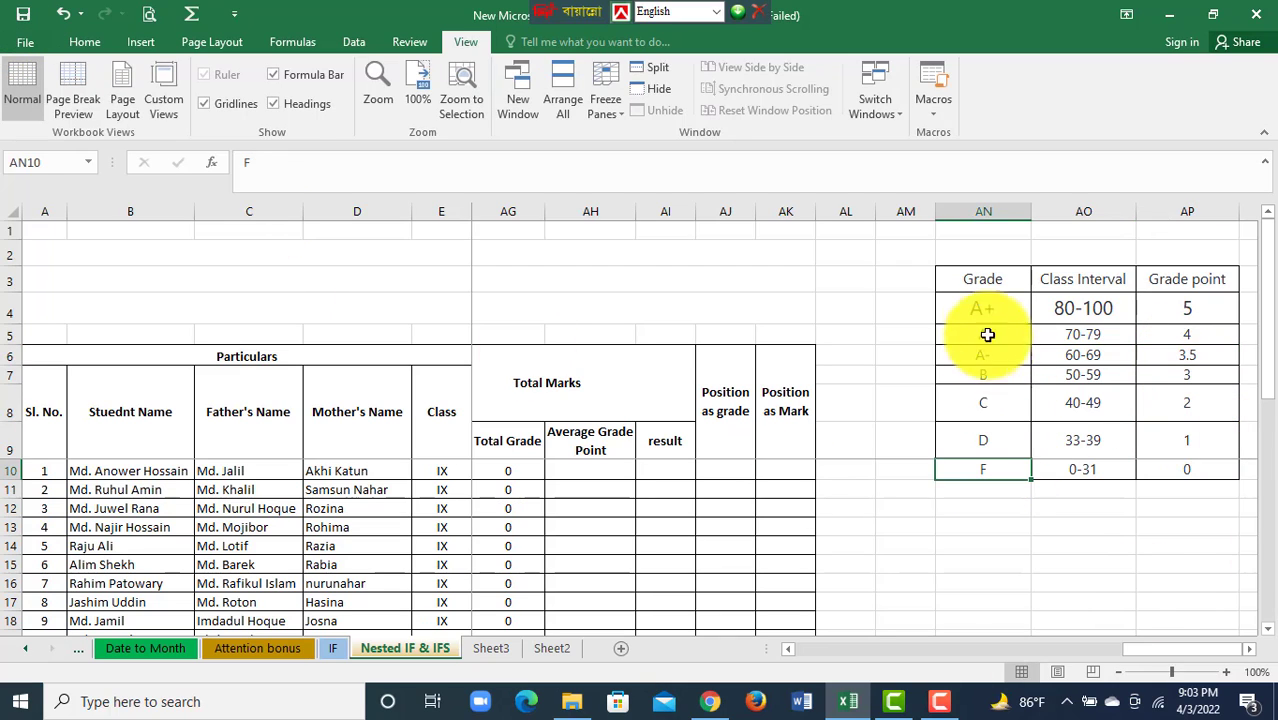
drag(985, 312, 1001, 450)
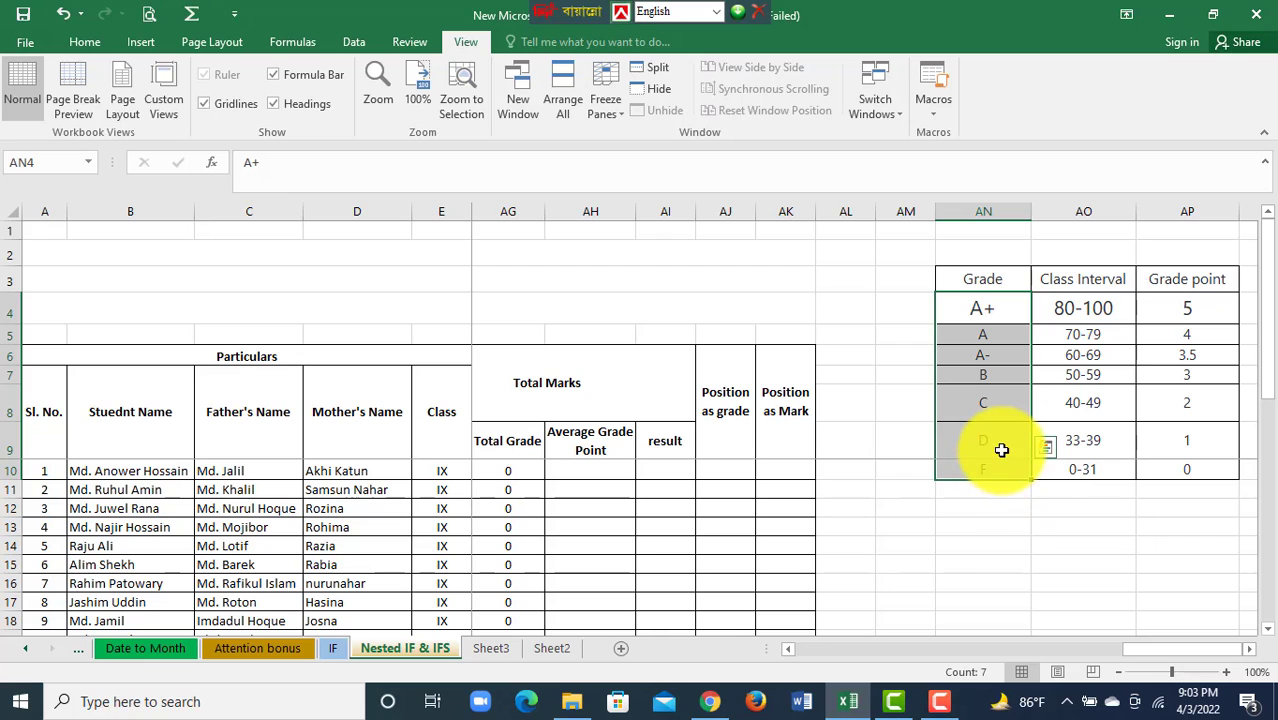
drag(1084, 308, 1095, 485)
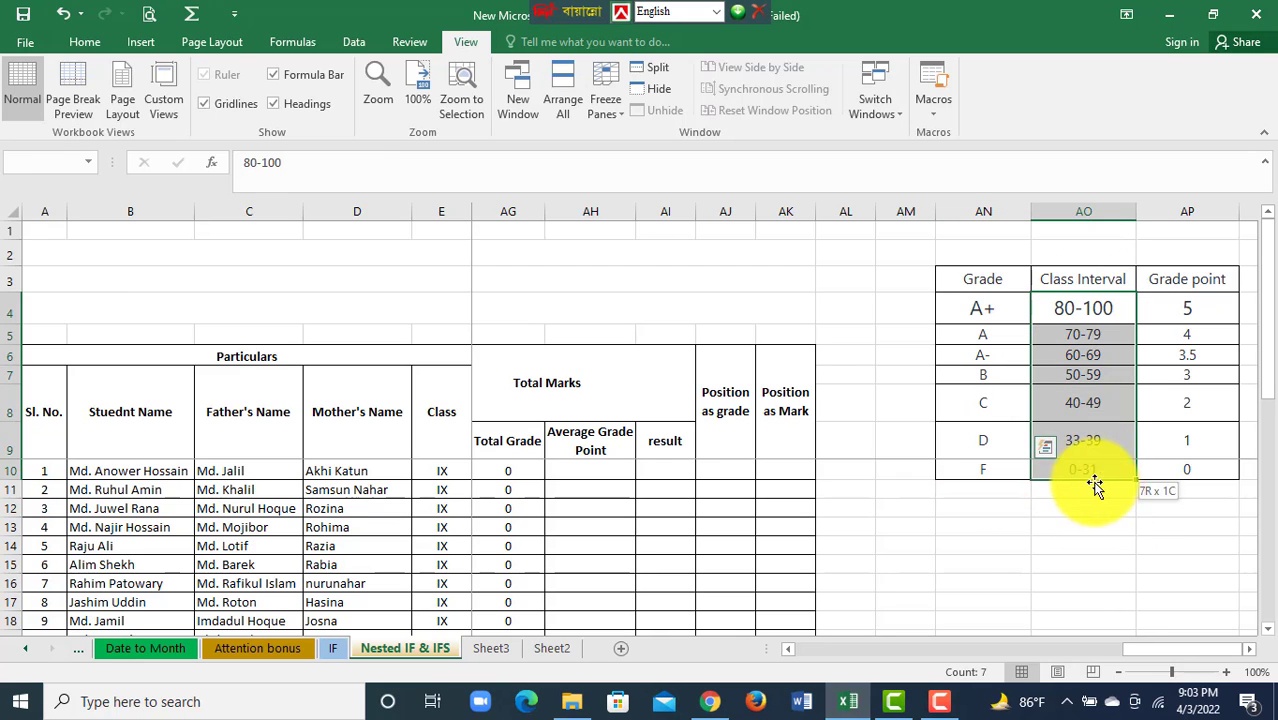
click(978, 450)
drag(1164, 650, 807, 648)
click(616, 468)
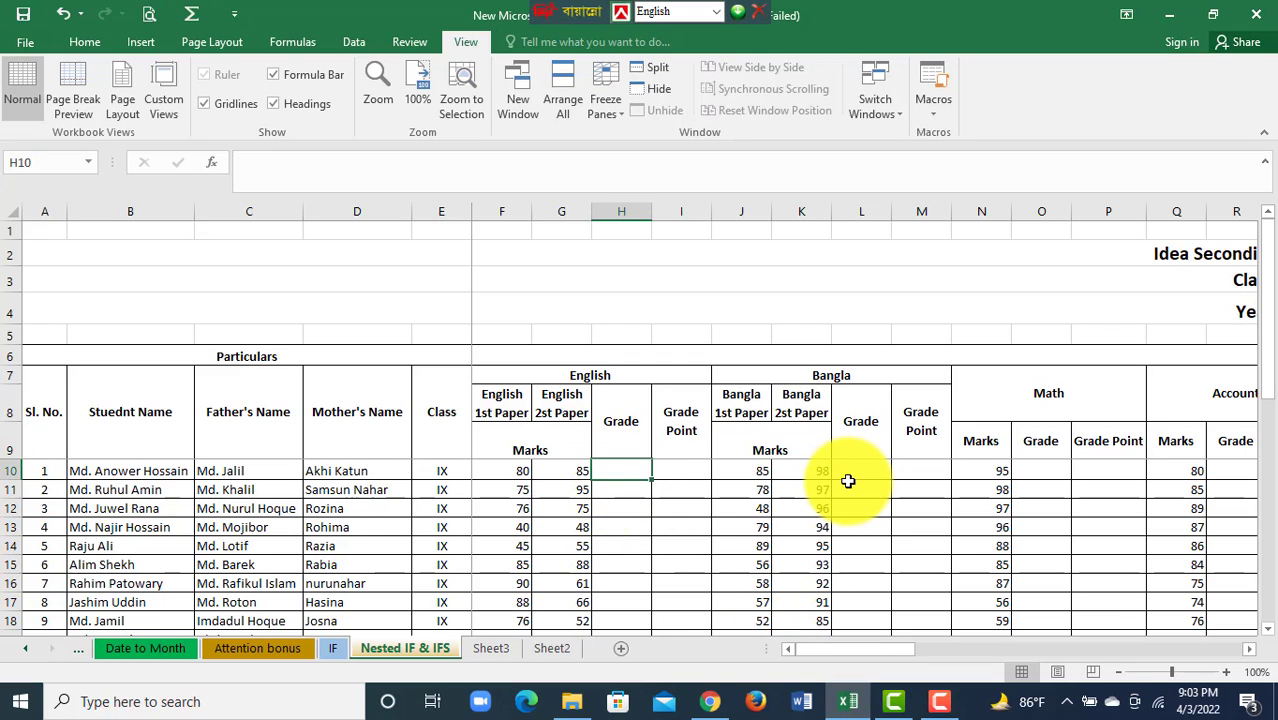
Step: Start an IF formula in H10 that tests whether F10+G10, the two English paper marks, is >=160
text(i)
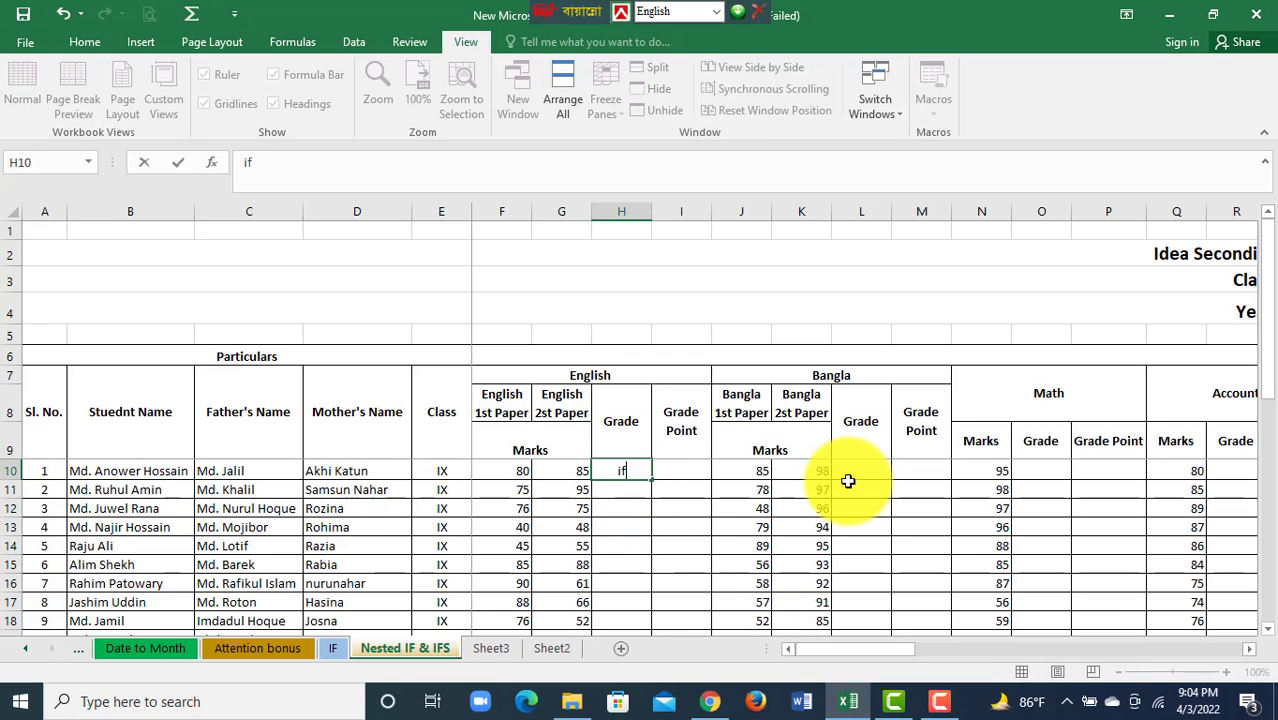
key(Escape)
text(=if)
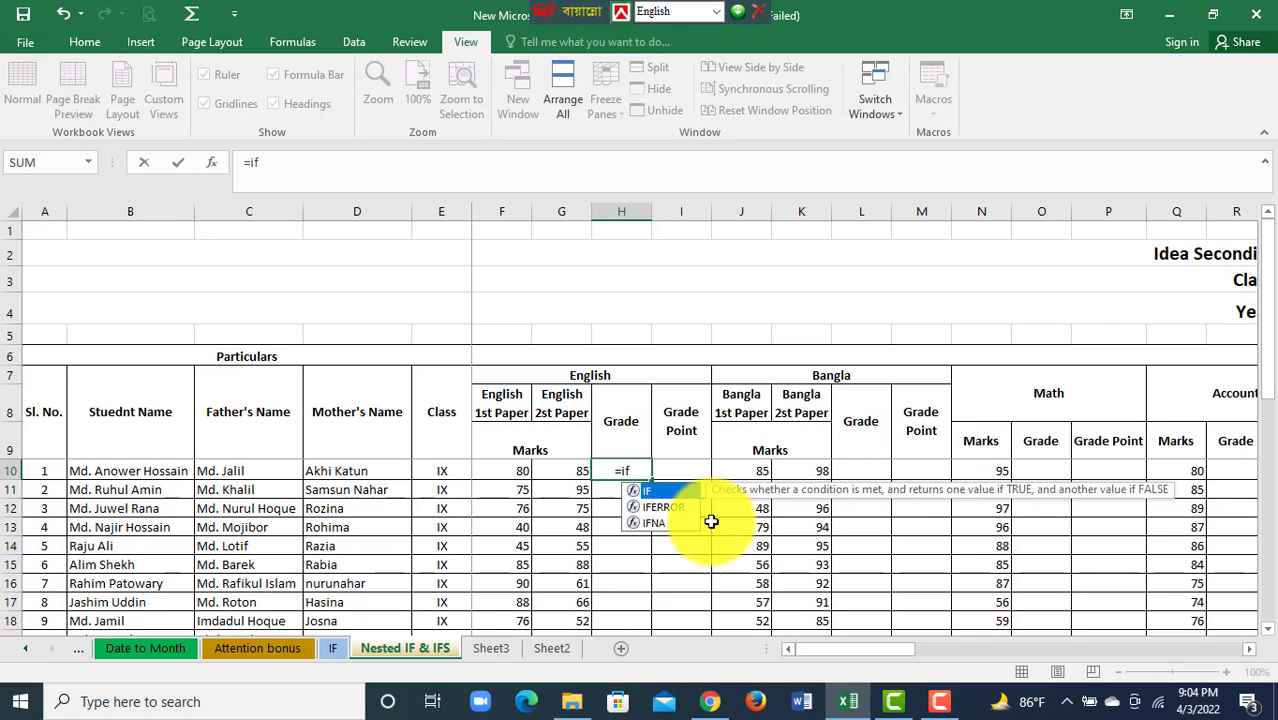
double_click(657, 486)
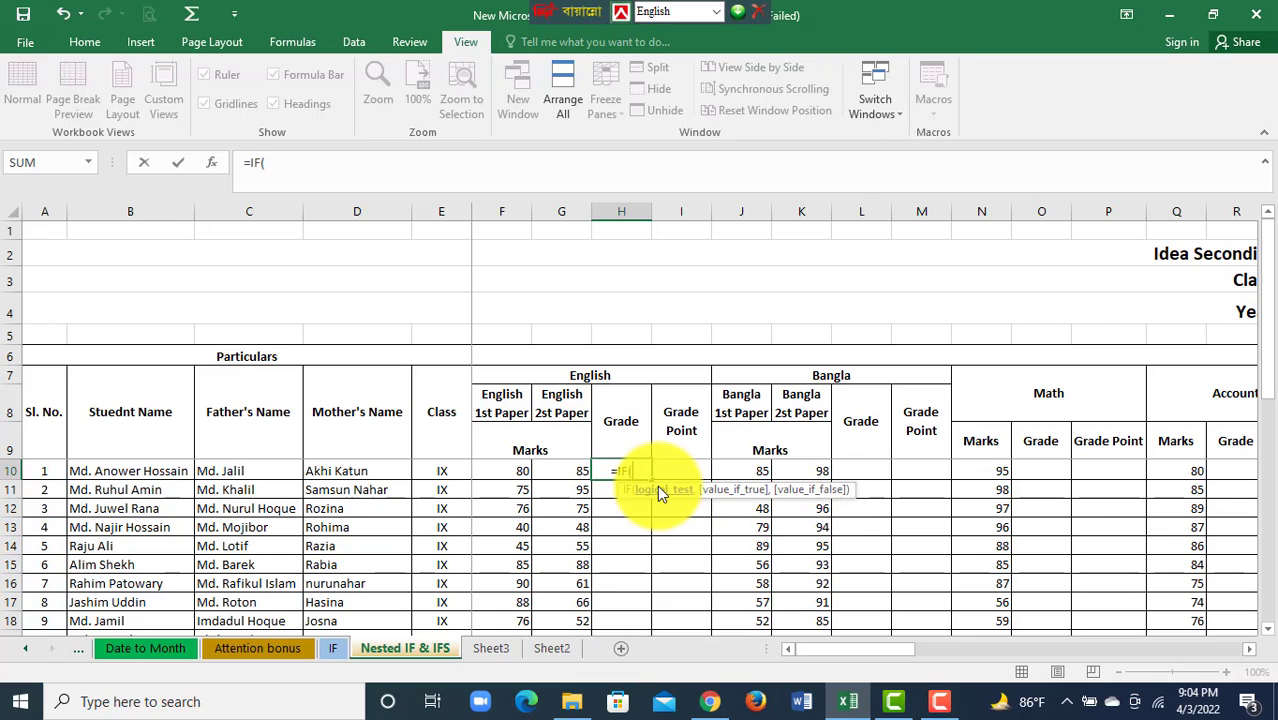
click(509, 470)
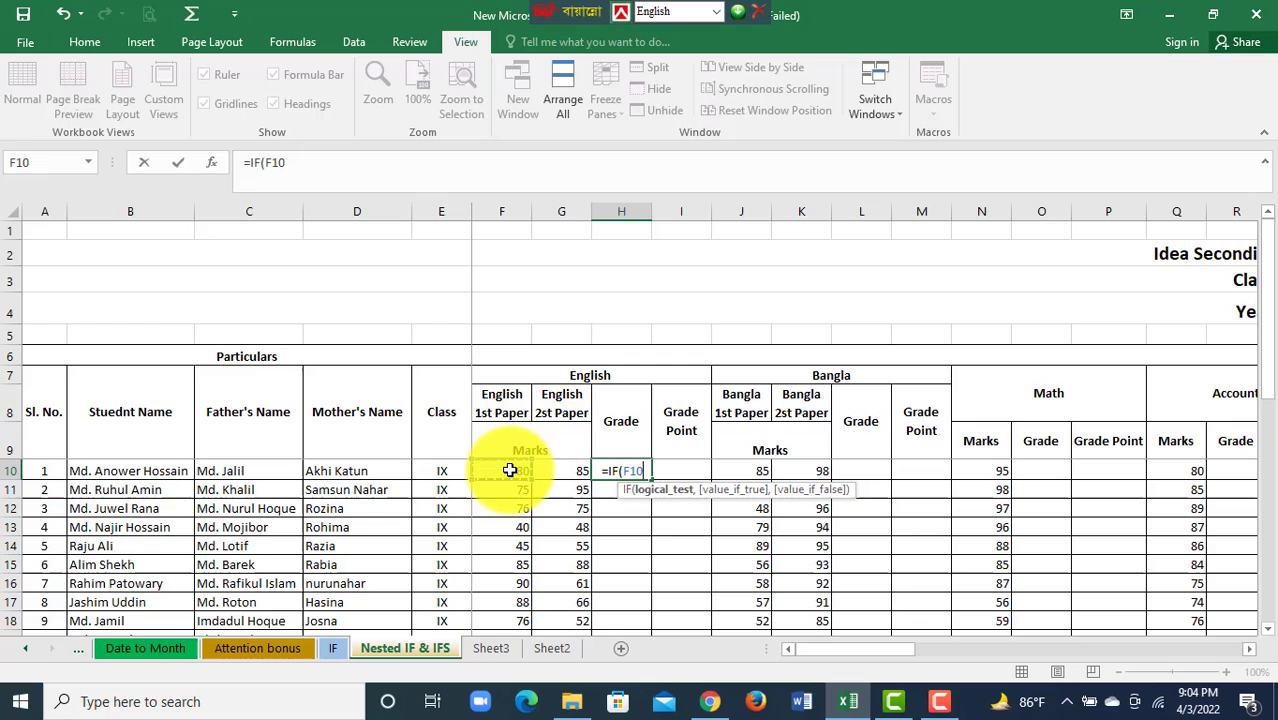
text(+)
click(567, 470)
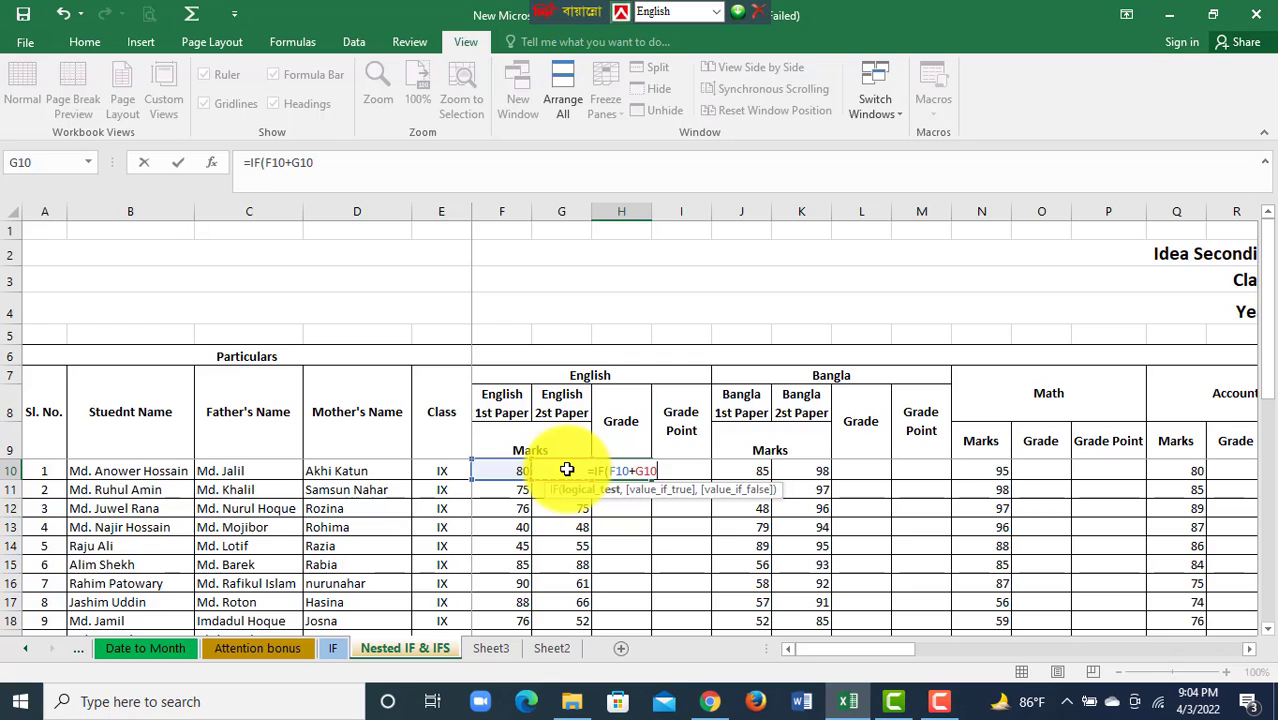
text(>=)
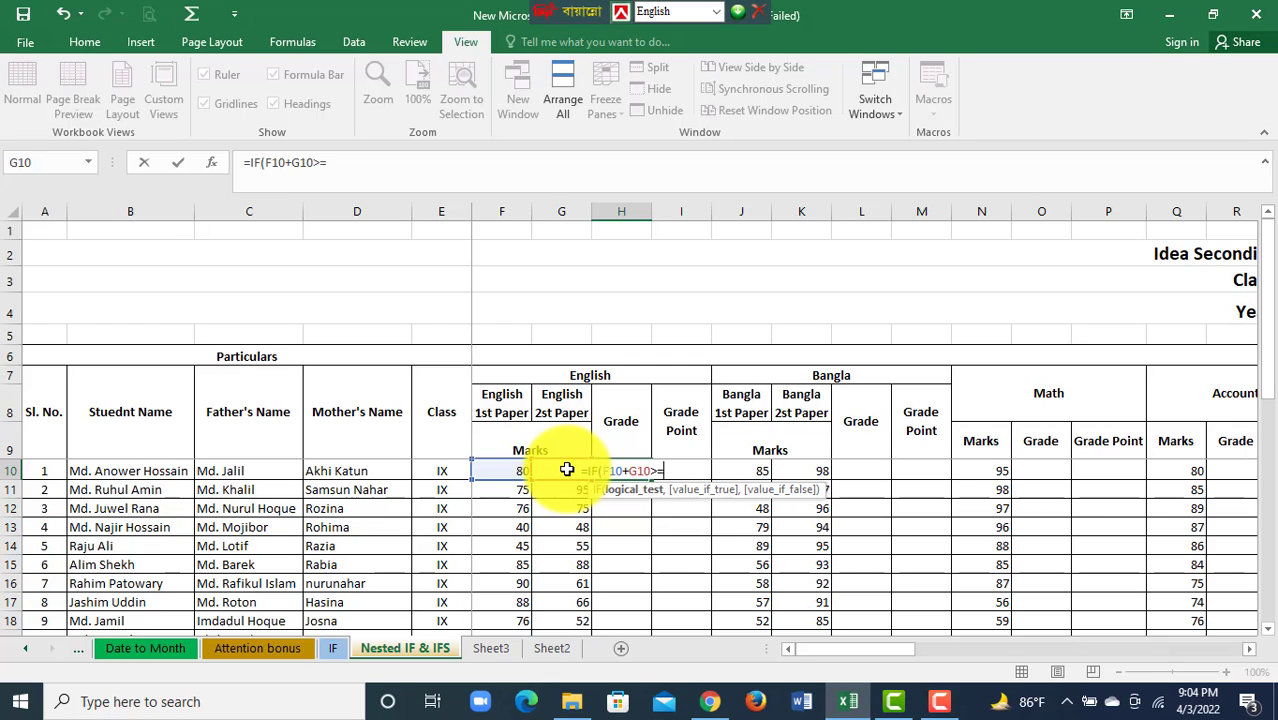
text(160)
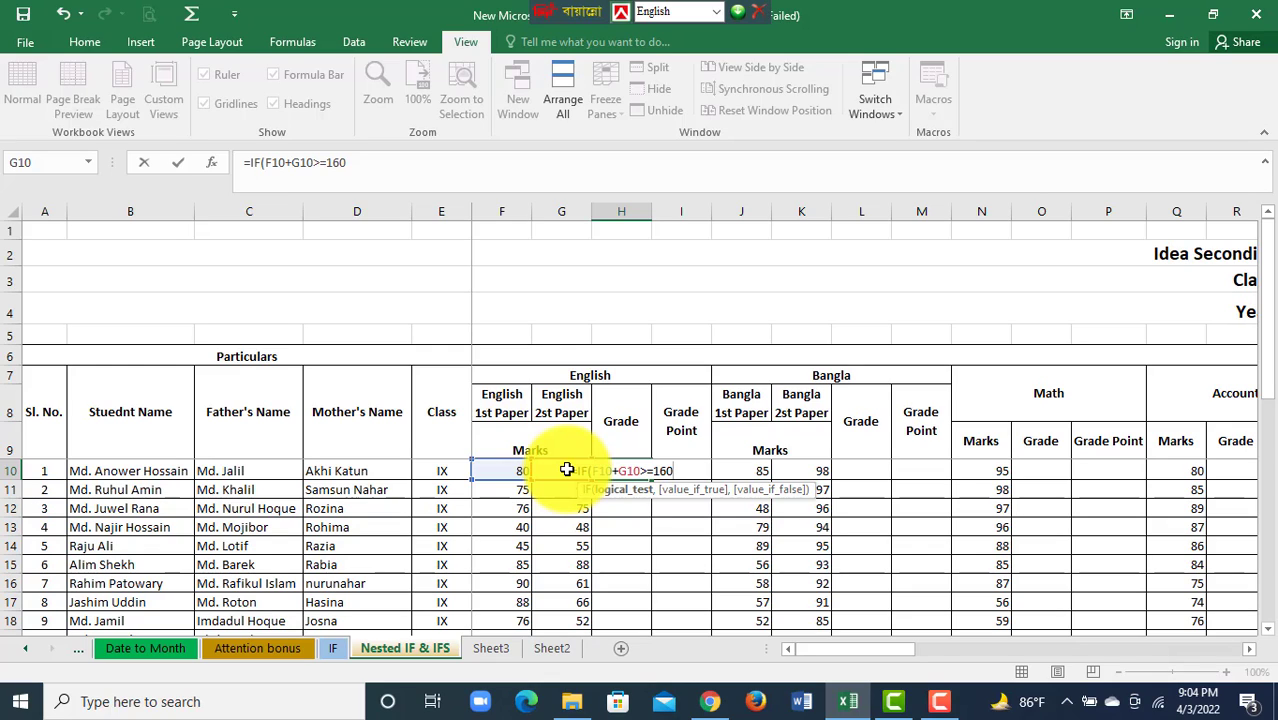
Step: Make the H10 formula return "A+" when the 160 condition is true, and open its value-if-false argument
text(,)
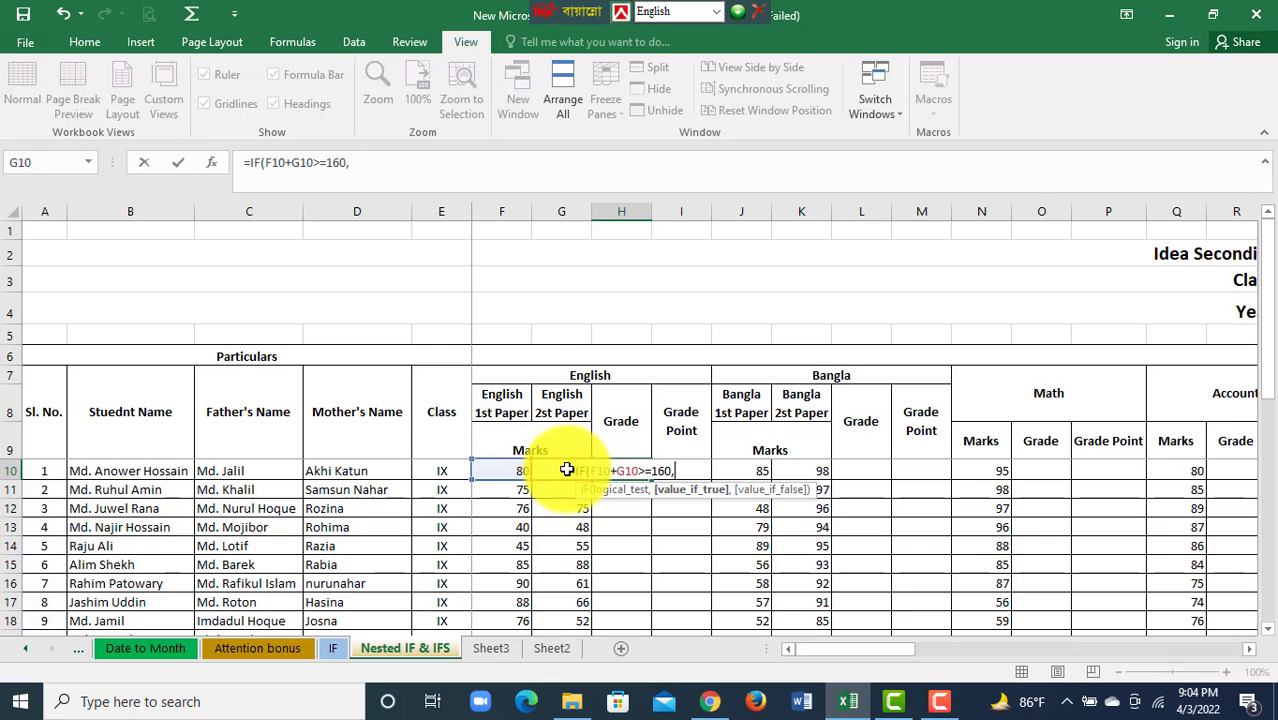
text(")
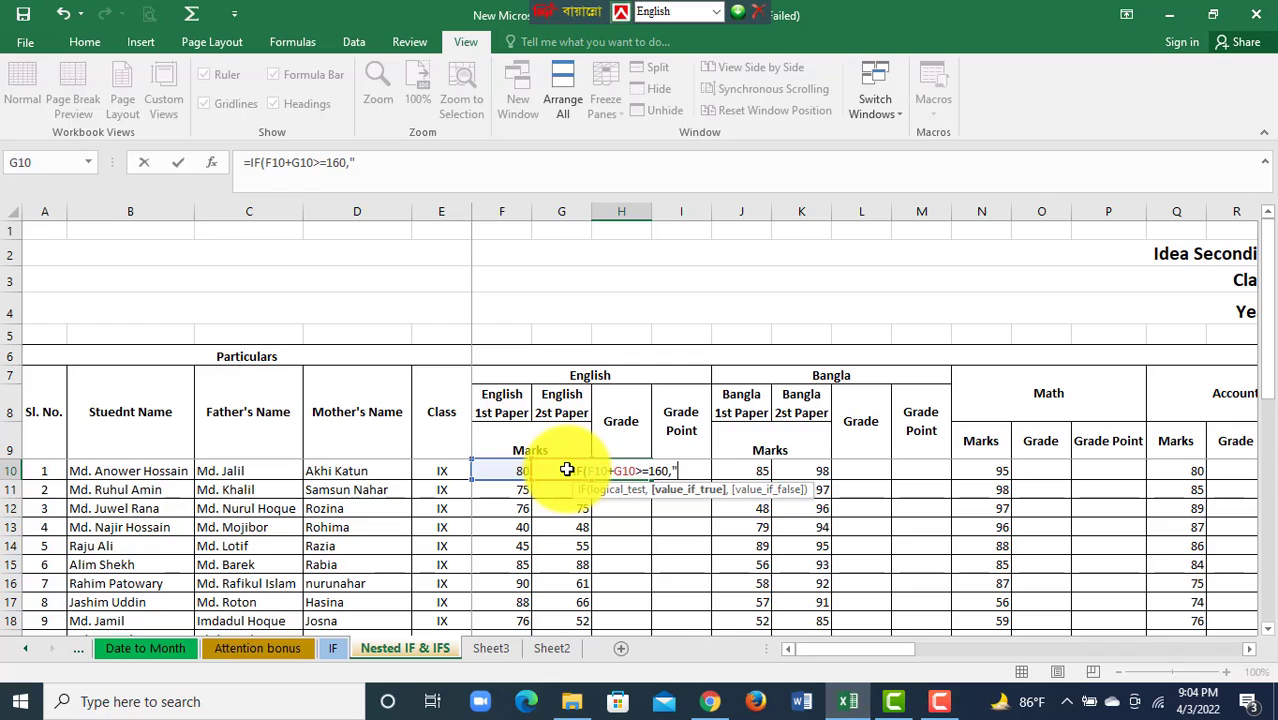
text(A)
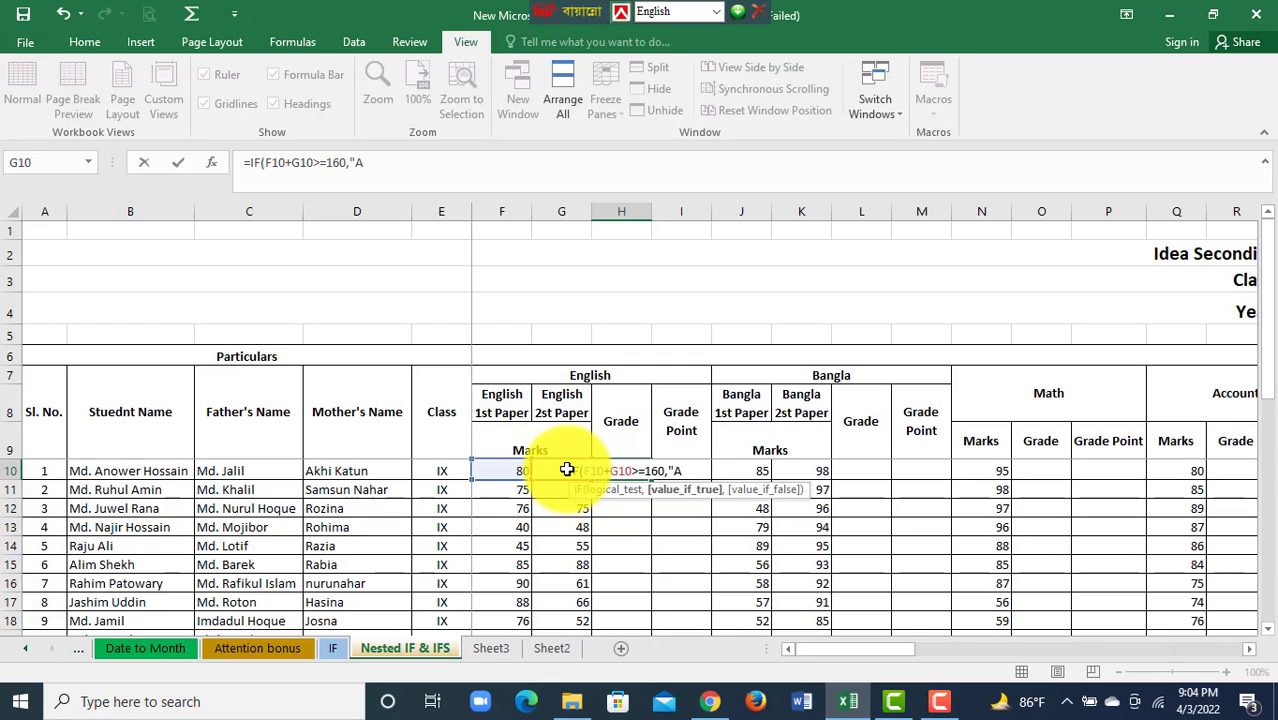
text(+)
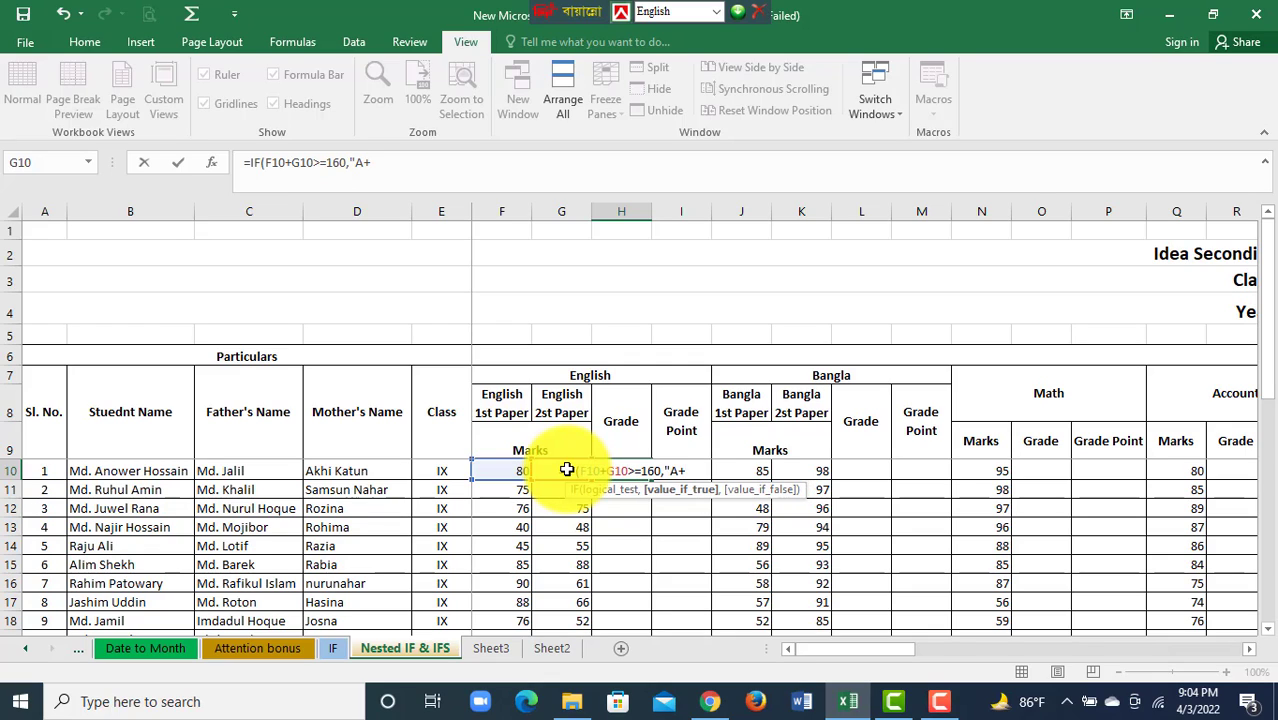
text(")
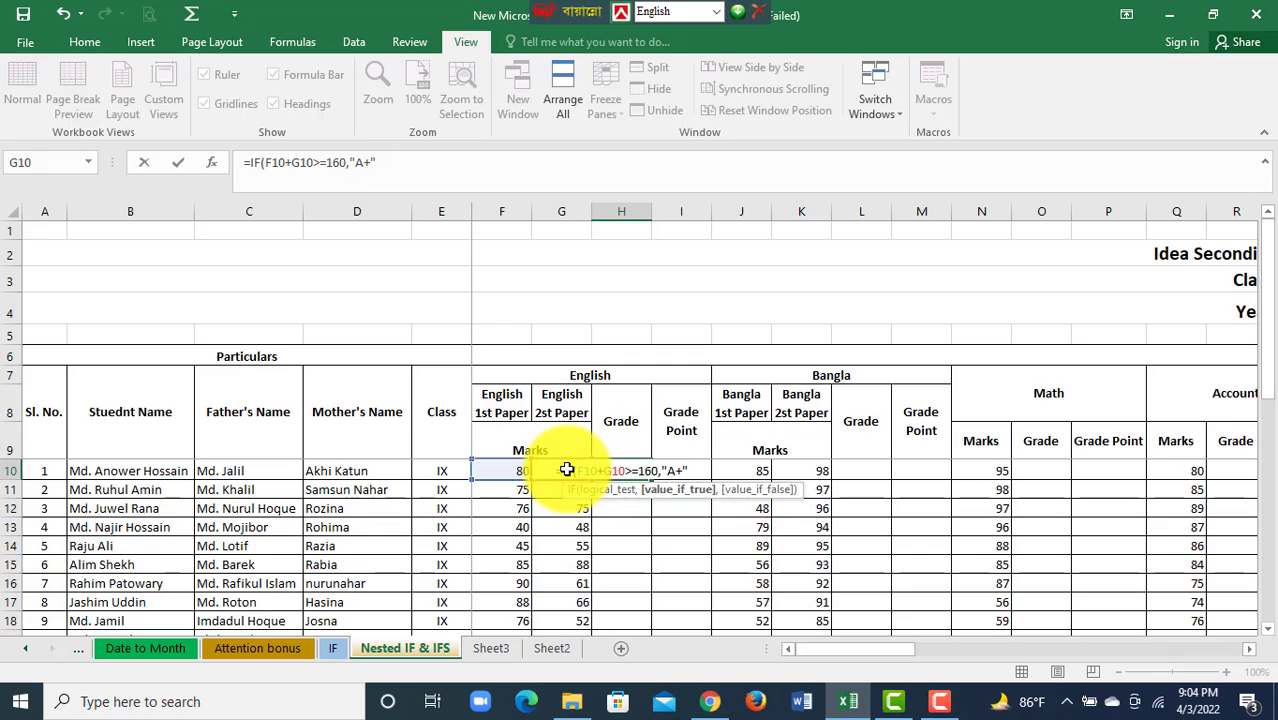
text(,)
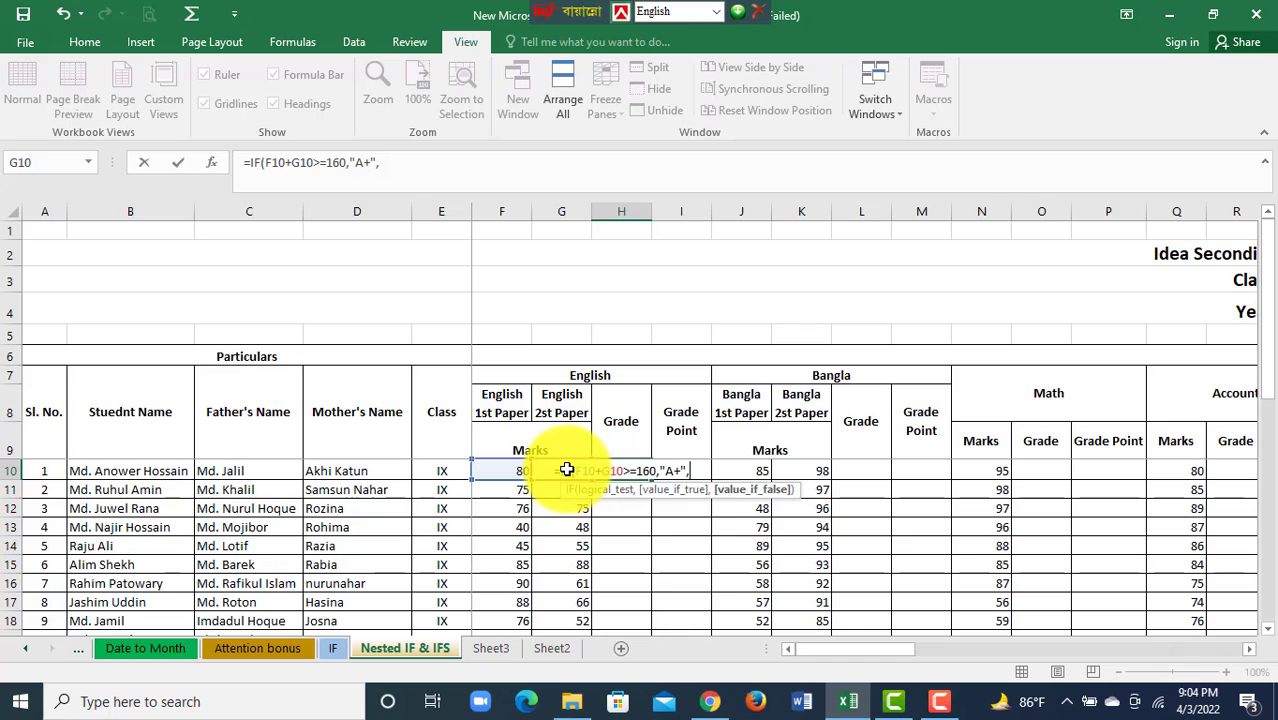
Step: Extend the H10 formula with IF(IF(F10+G10>=140,"A", reusing the text of the first condition
text(if)
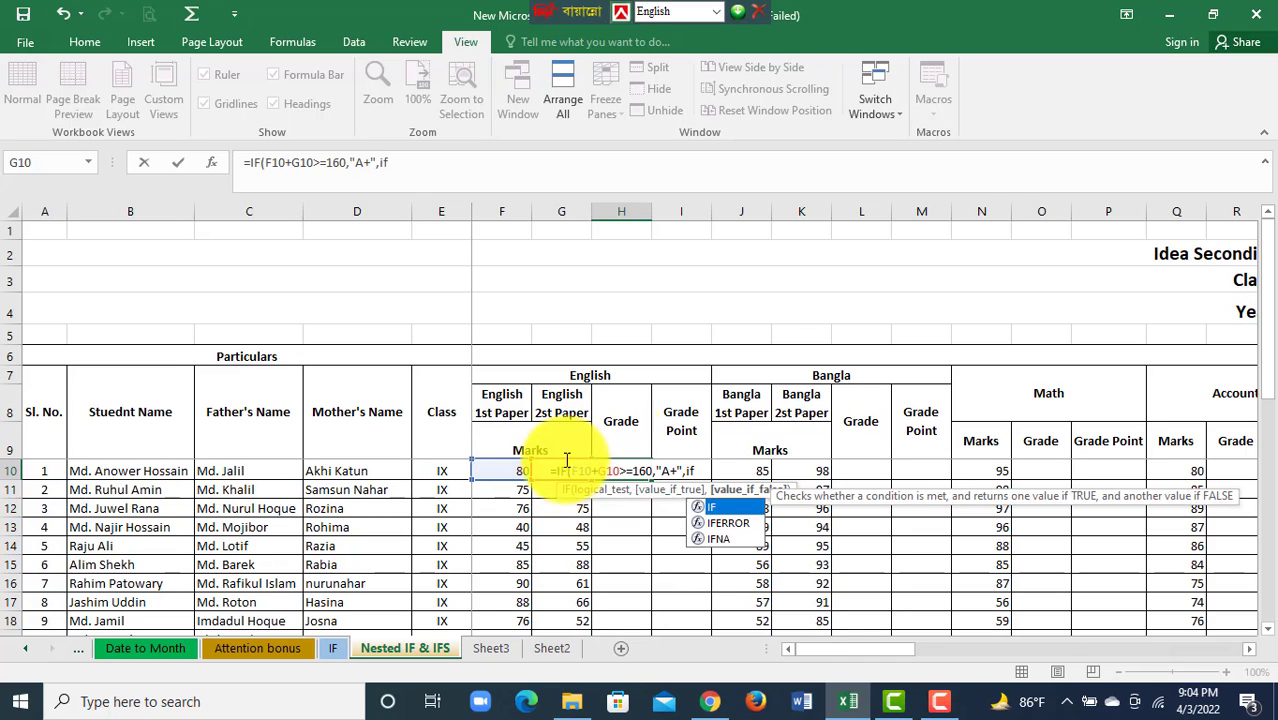
double_click(718, 503)
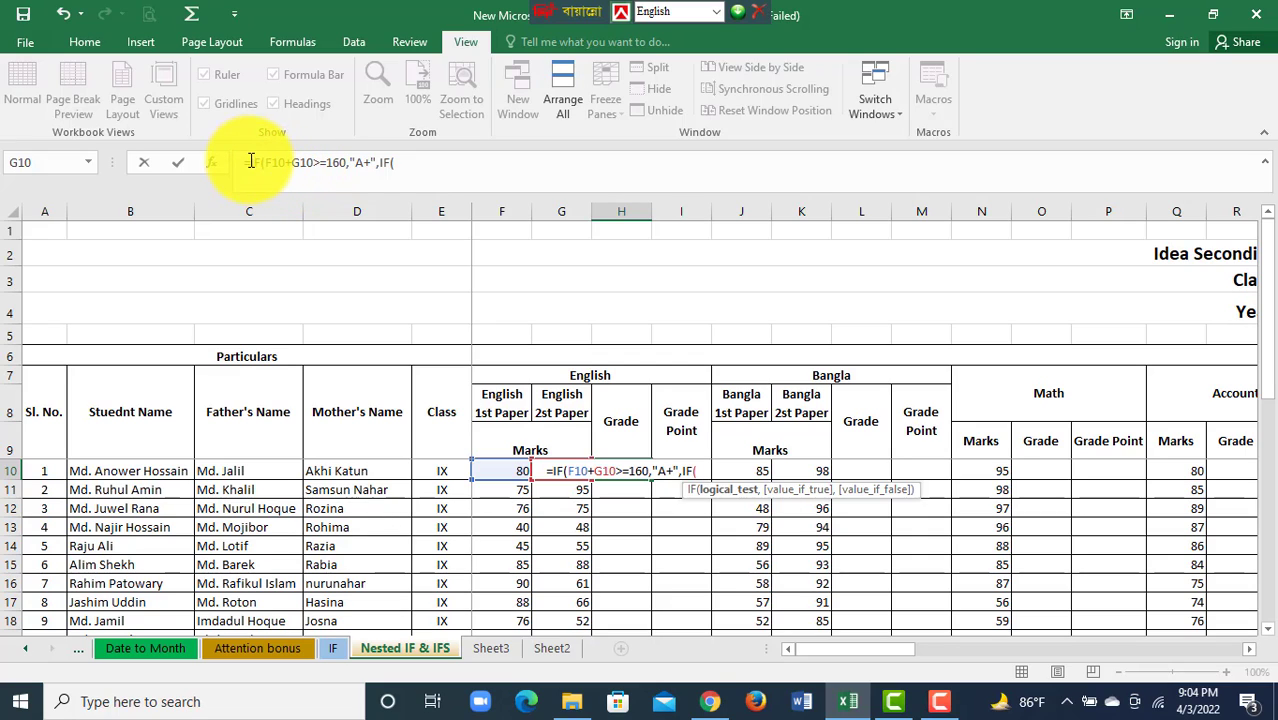
drag(251, 162, 335, 184)
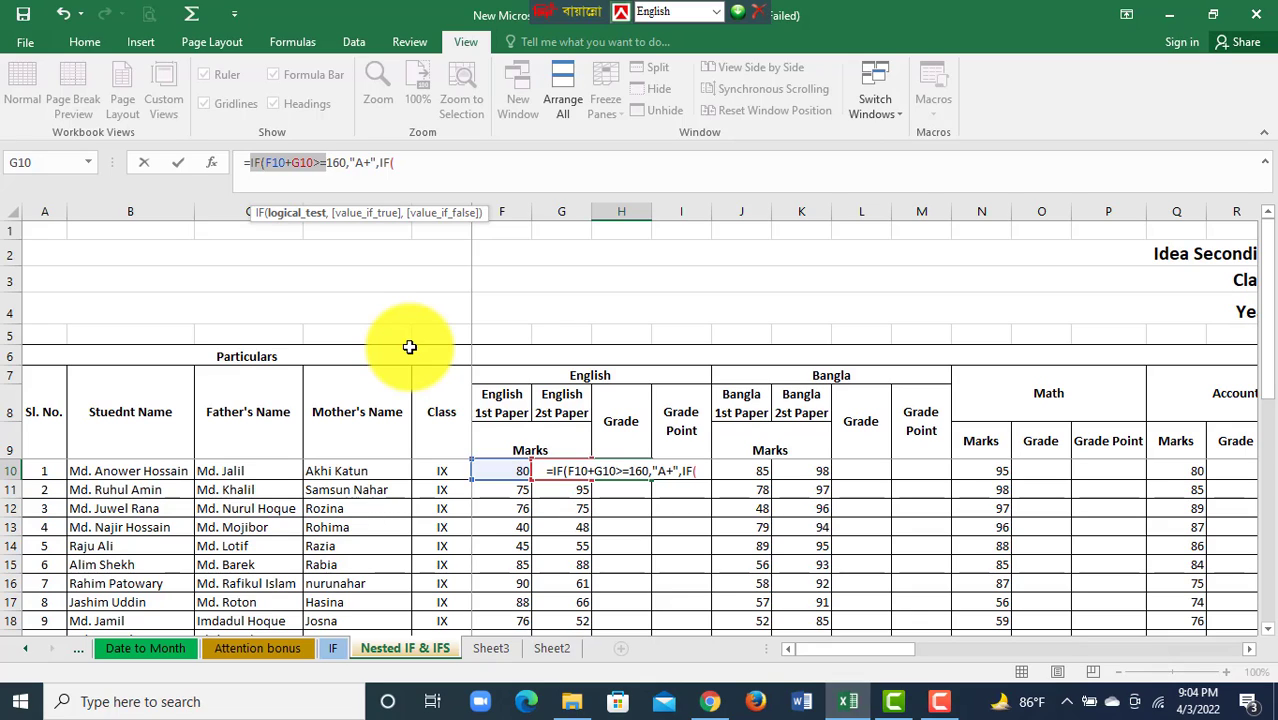
click(413, 163)
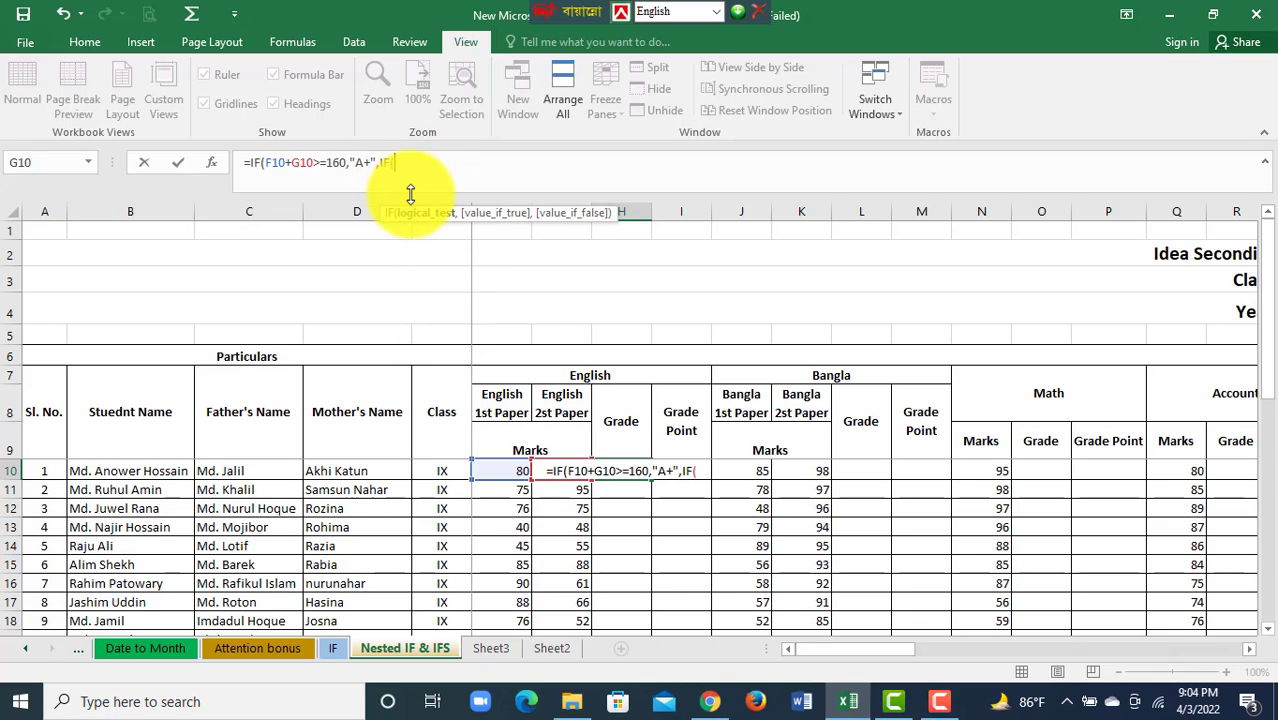
text(IF(F10+G10>=)
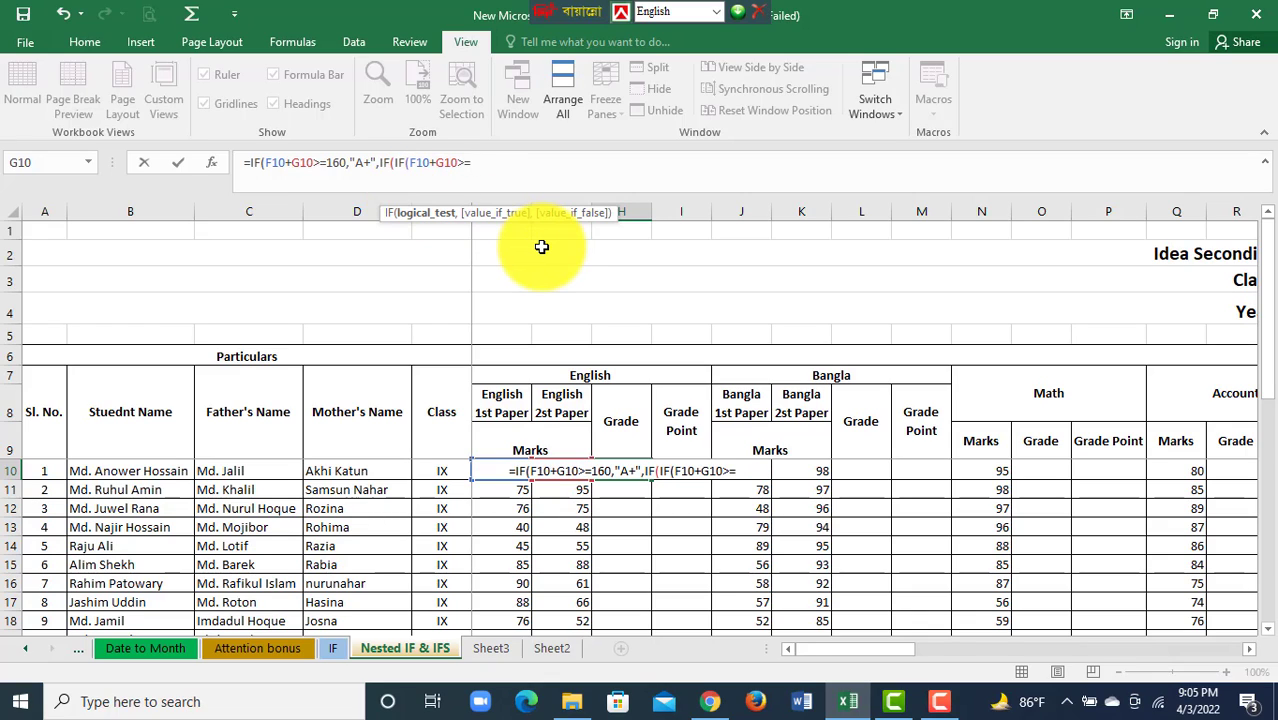
text(140)
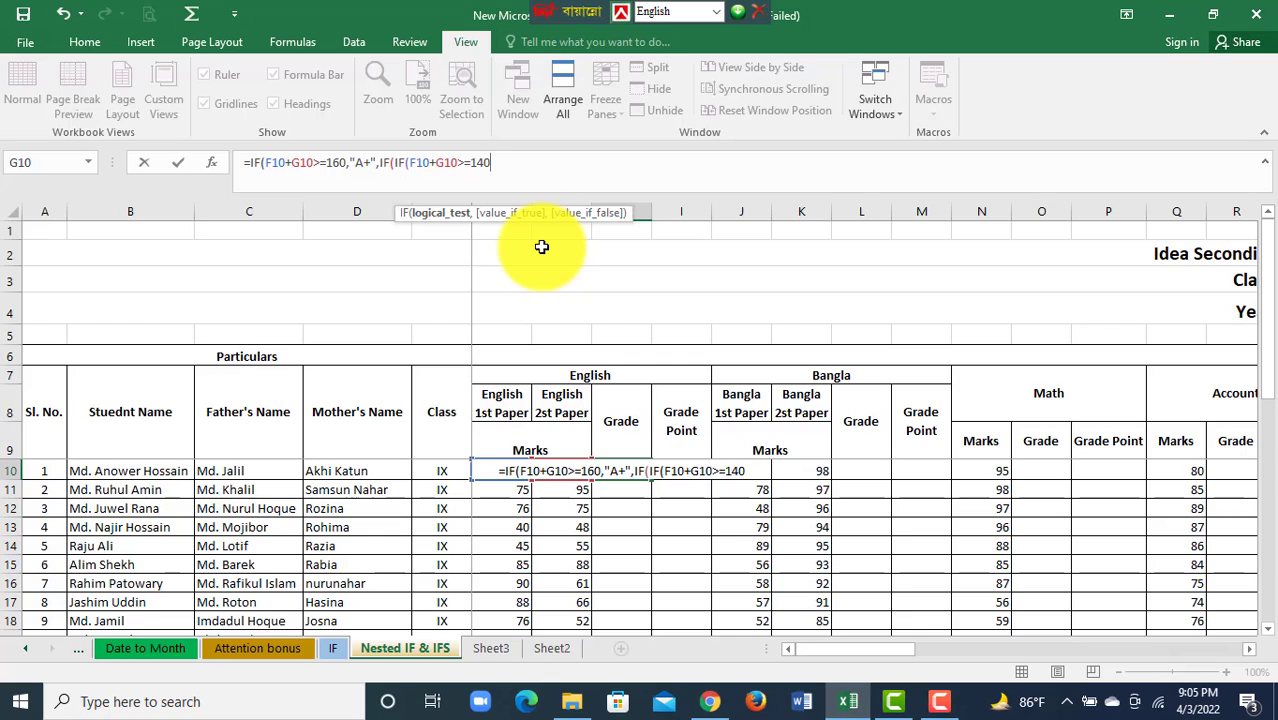
text(,)
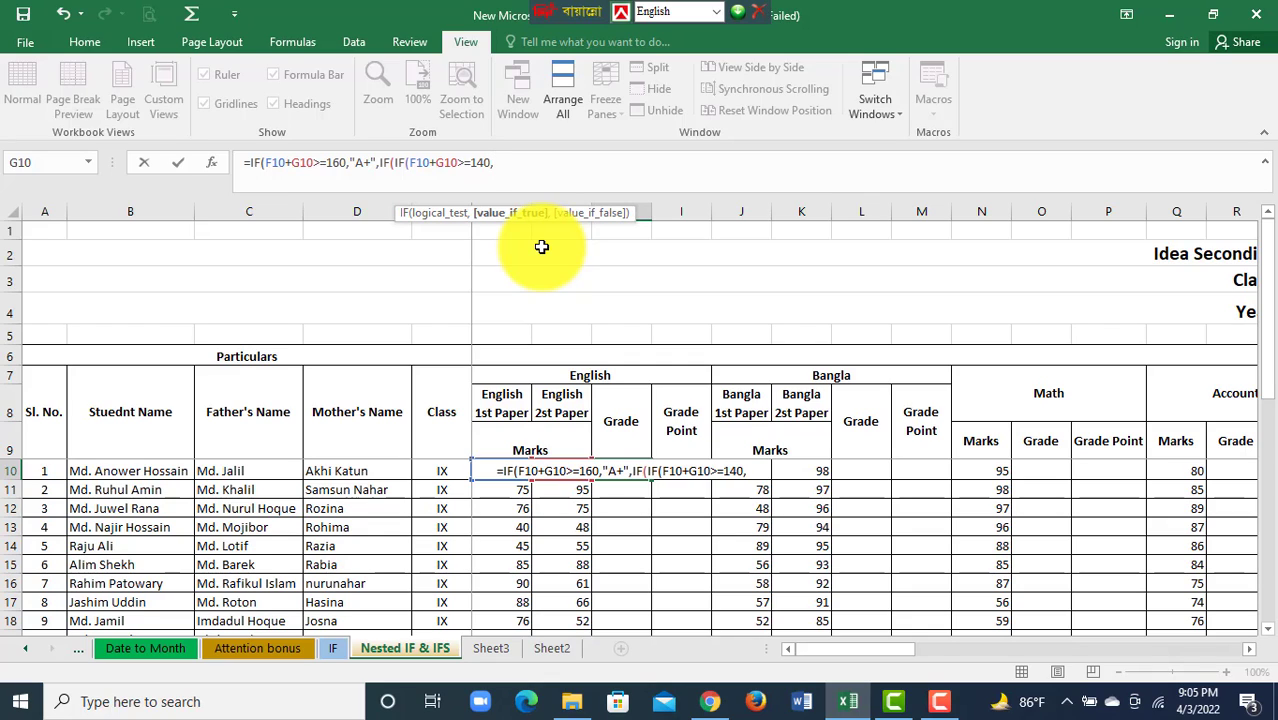
text(")
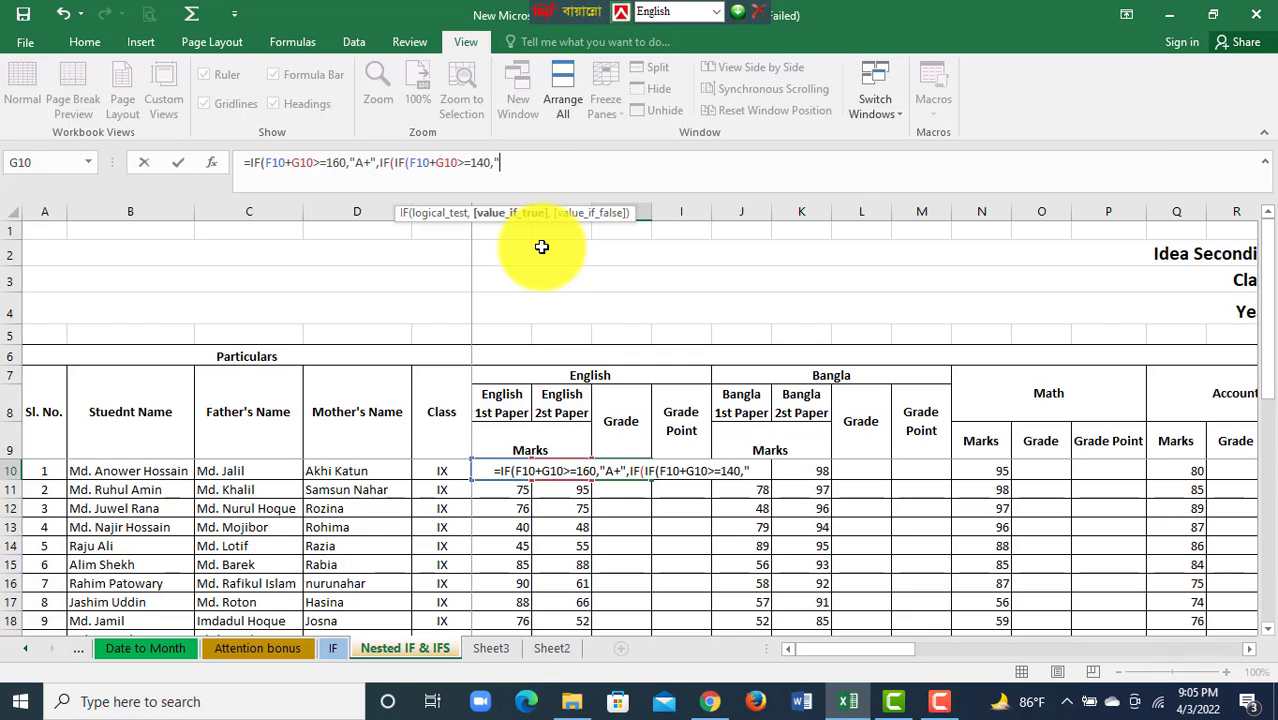
text(A)
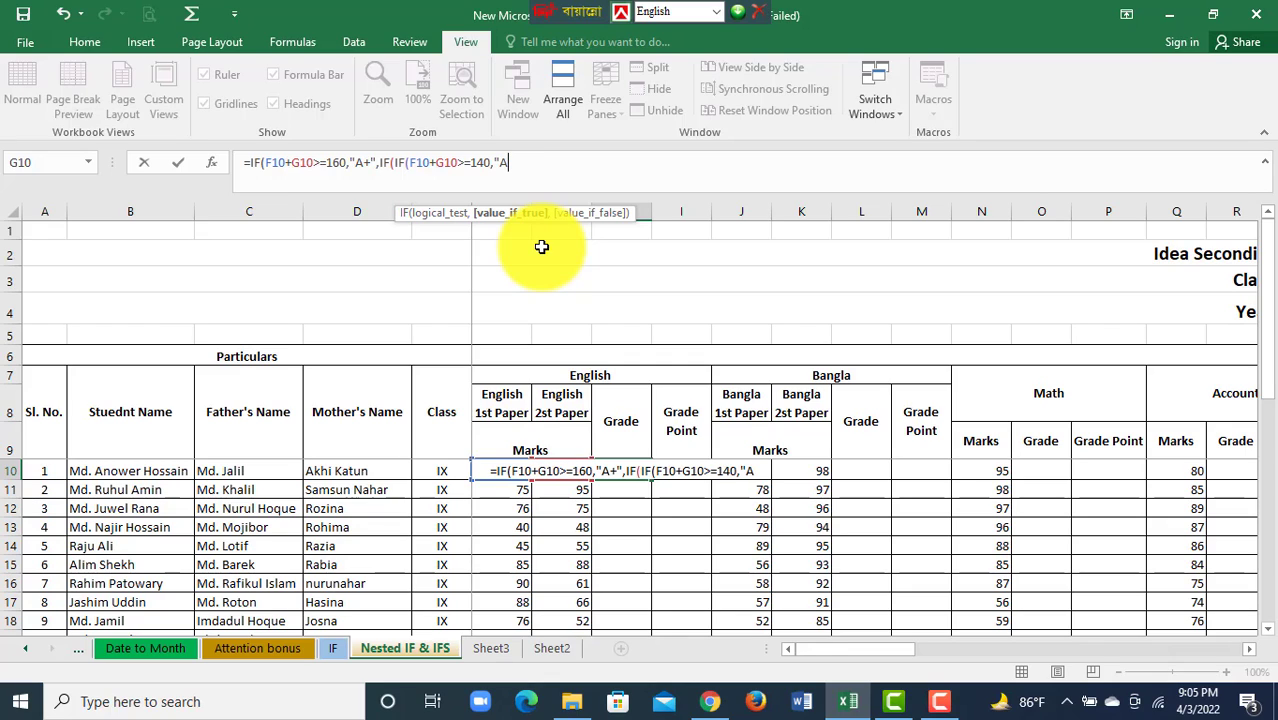
text(")
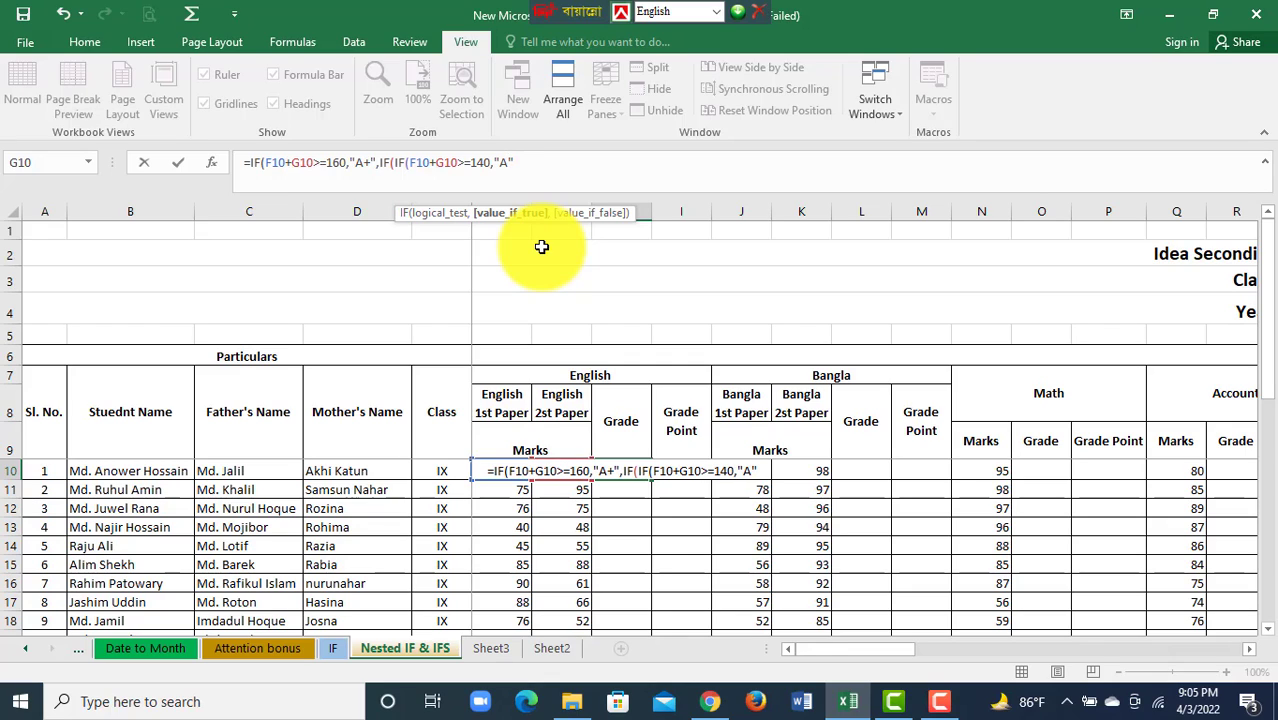
text(,)
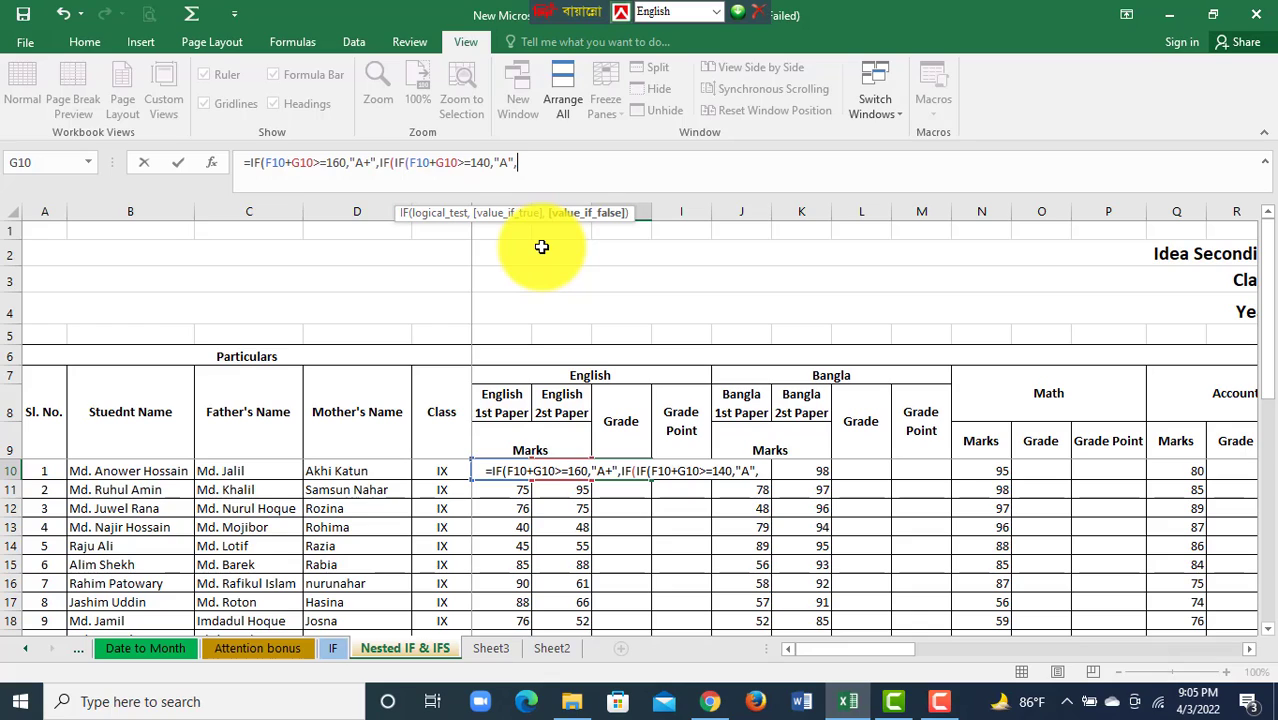
Step: Append the A- condition IF(F10+G10>=120,"A-", to the H10 grade formula
text(IF(F10+G10>=)
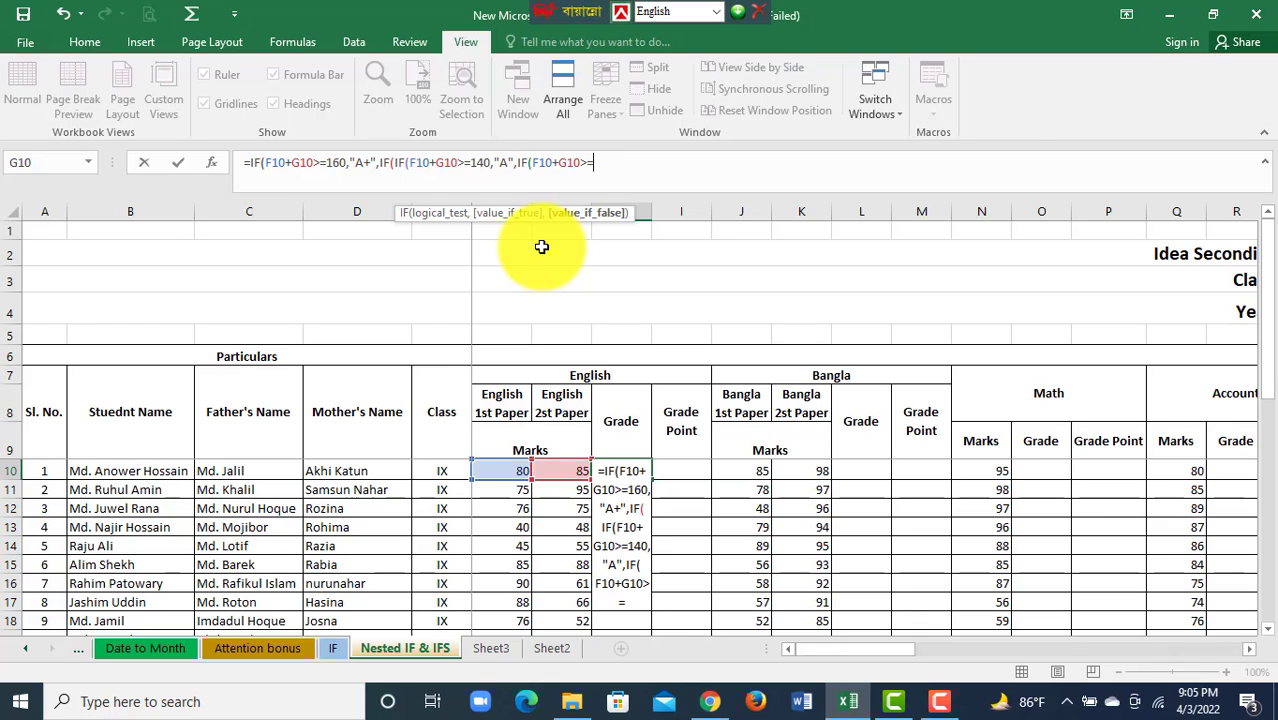
text(12)
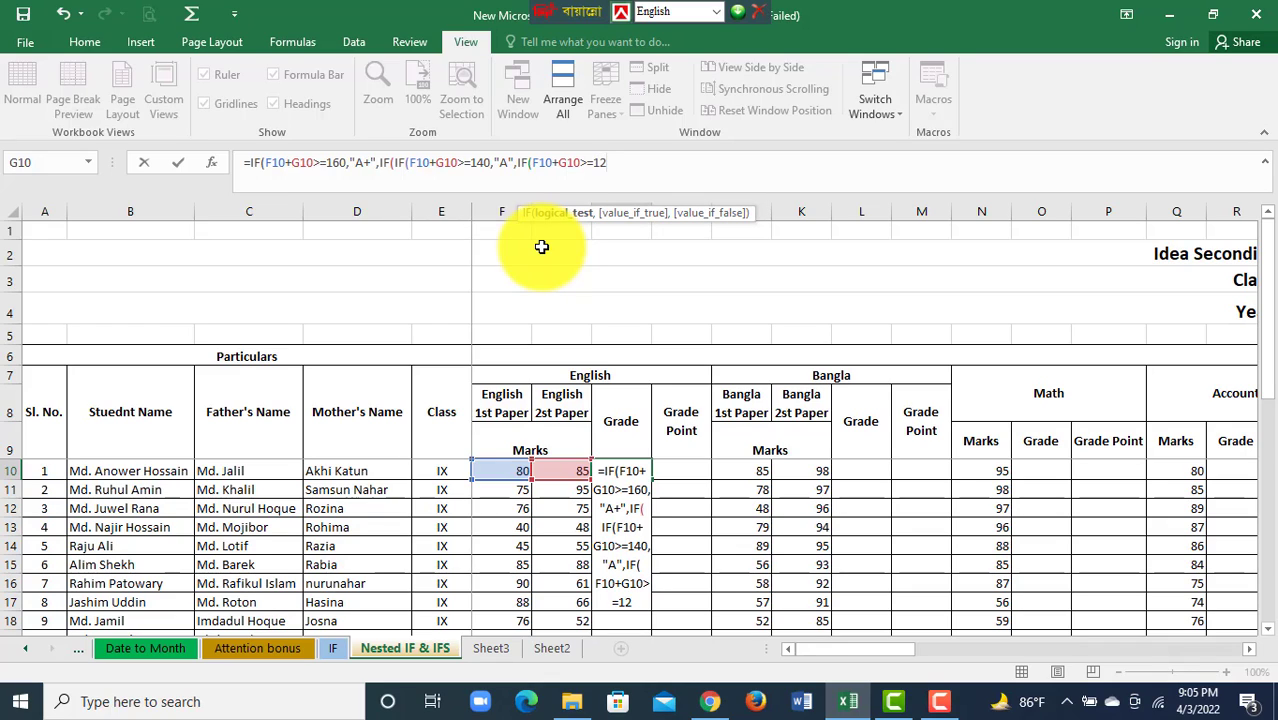
text(0,)
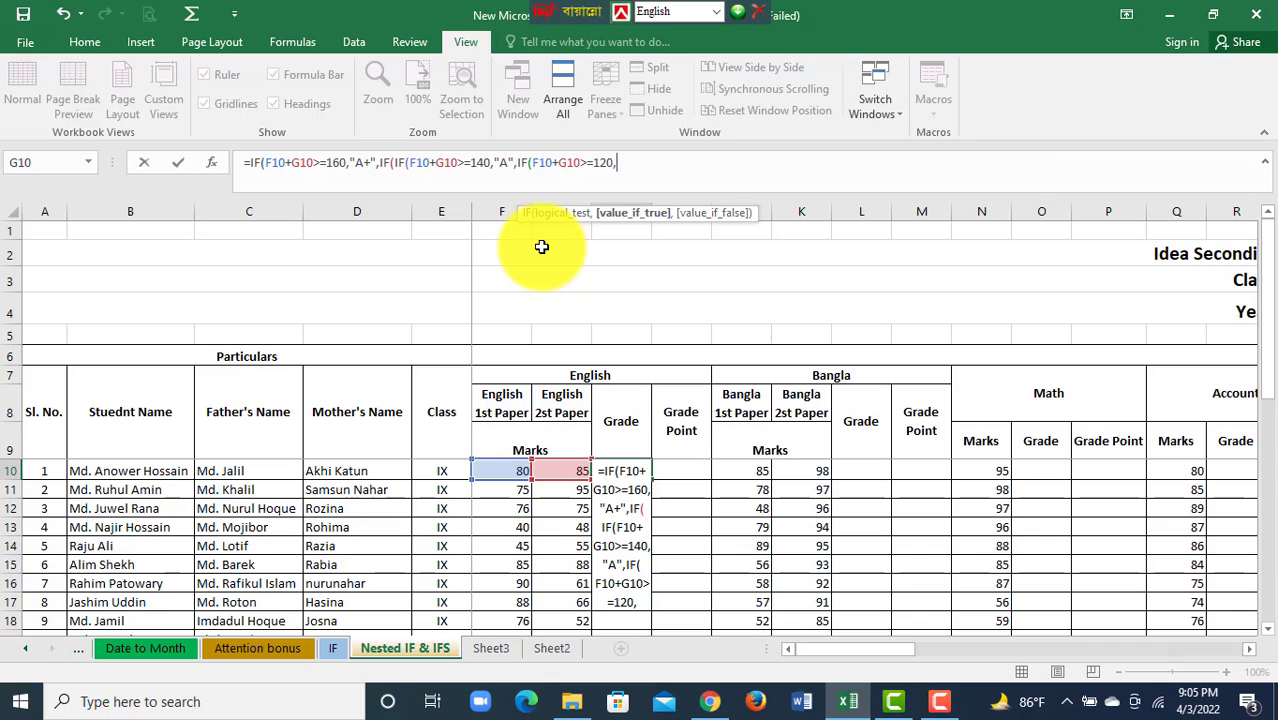
text("A-",)
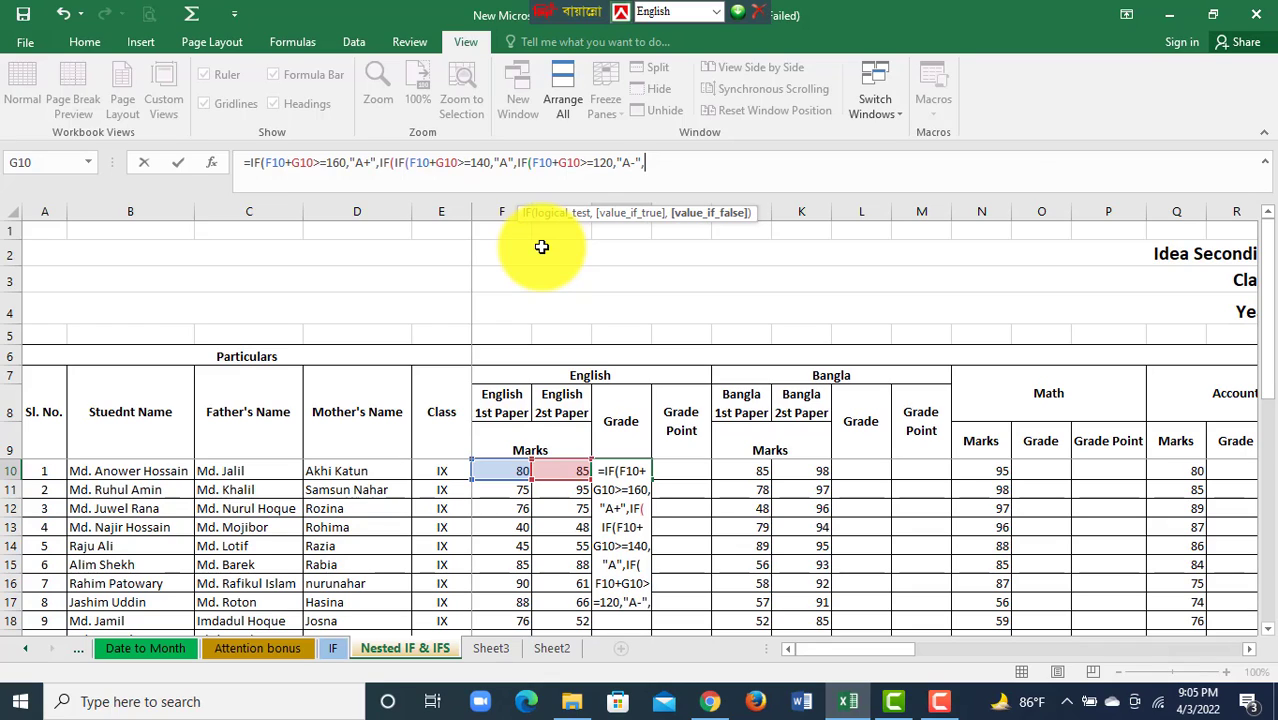
Step: Append the B condition IF(F10+G10>=100,"B", to the H10 grade formula and begin the following IF(F10+G10>= test
text(IF(F10+G10>=)
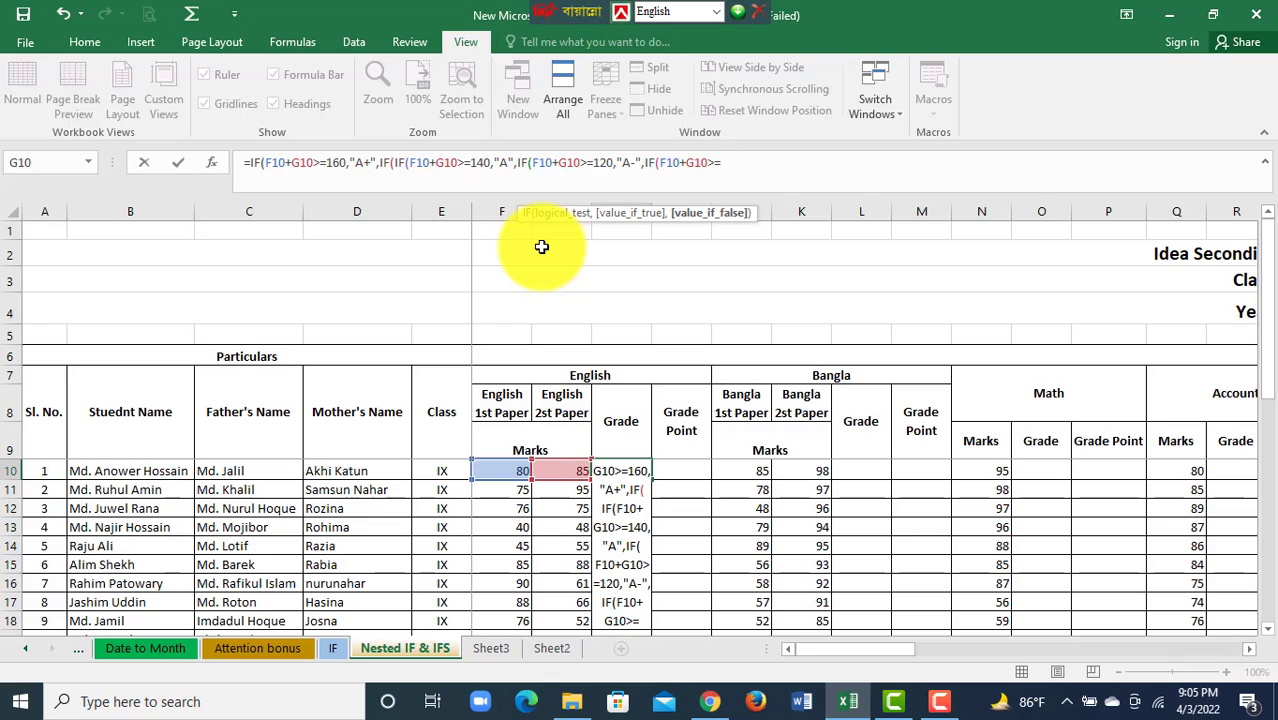
text(100)
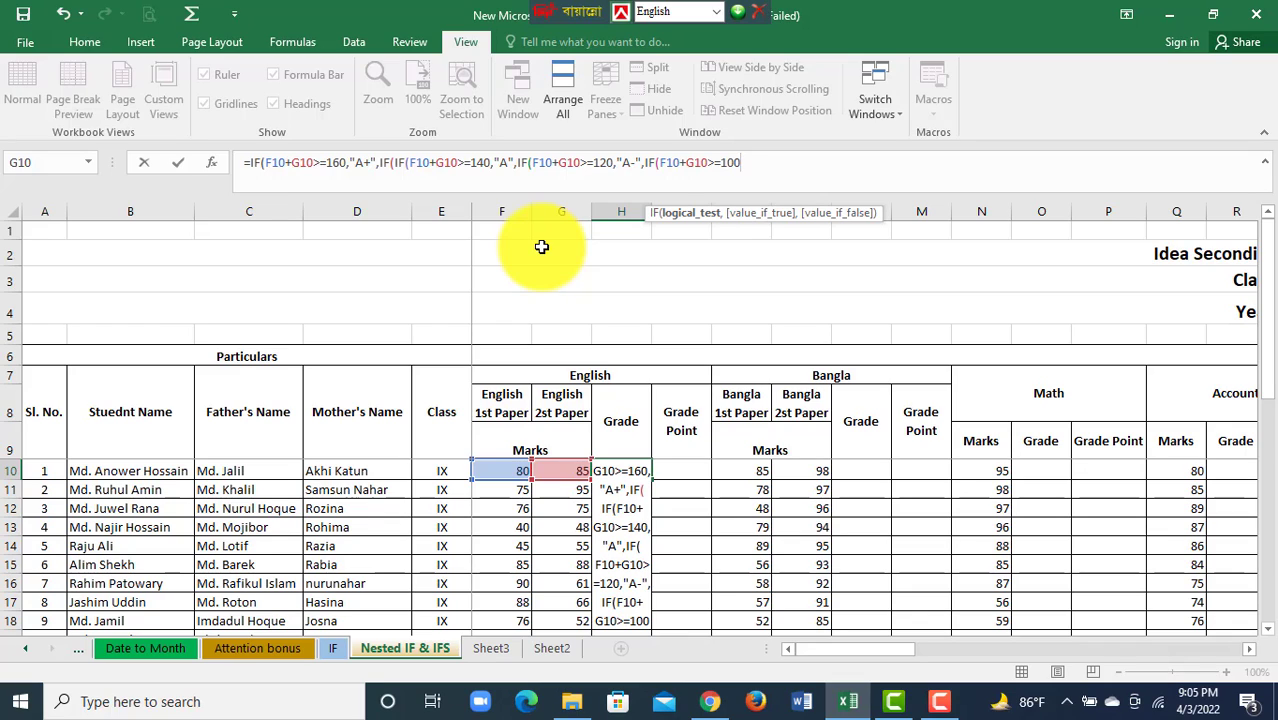
text(,)
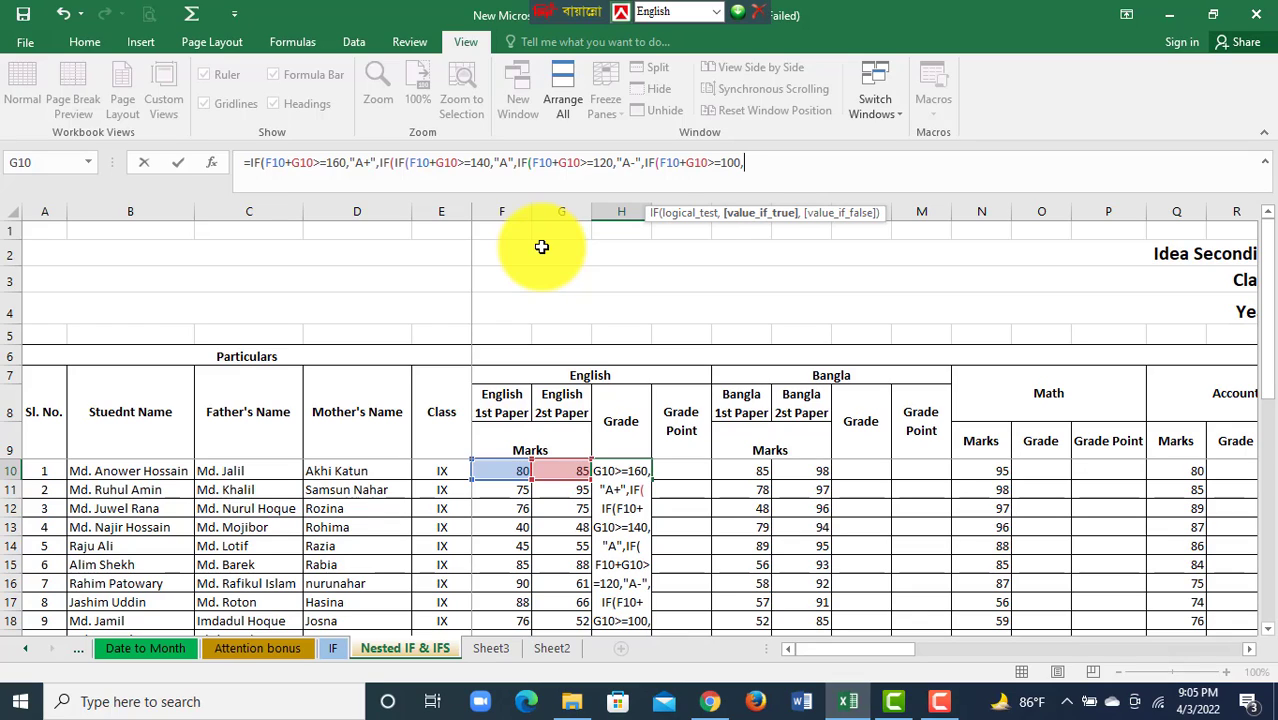
text(B)
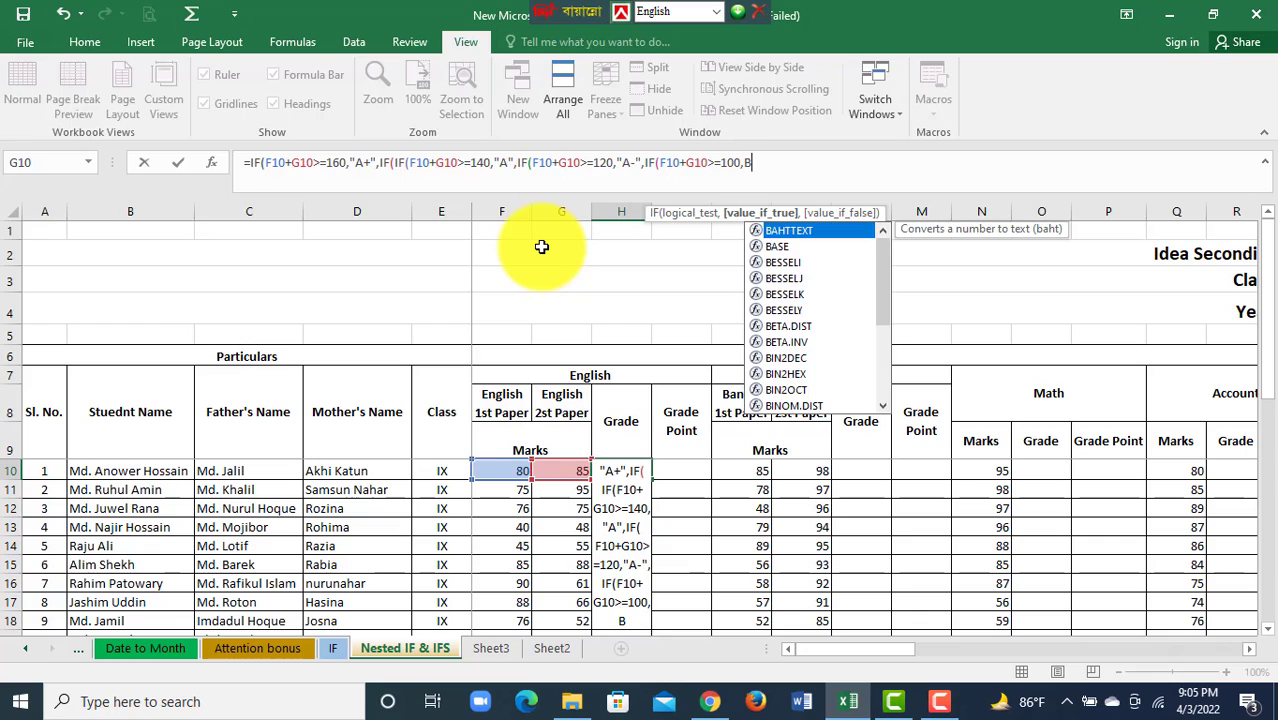
key(BackSpace)
text(")
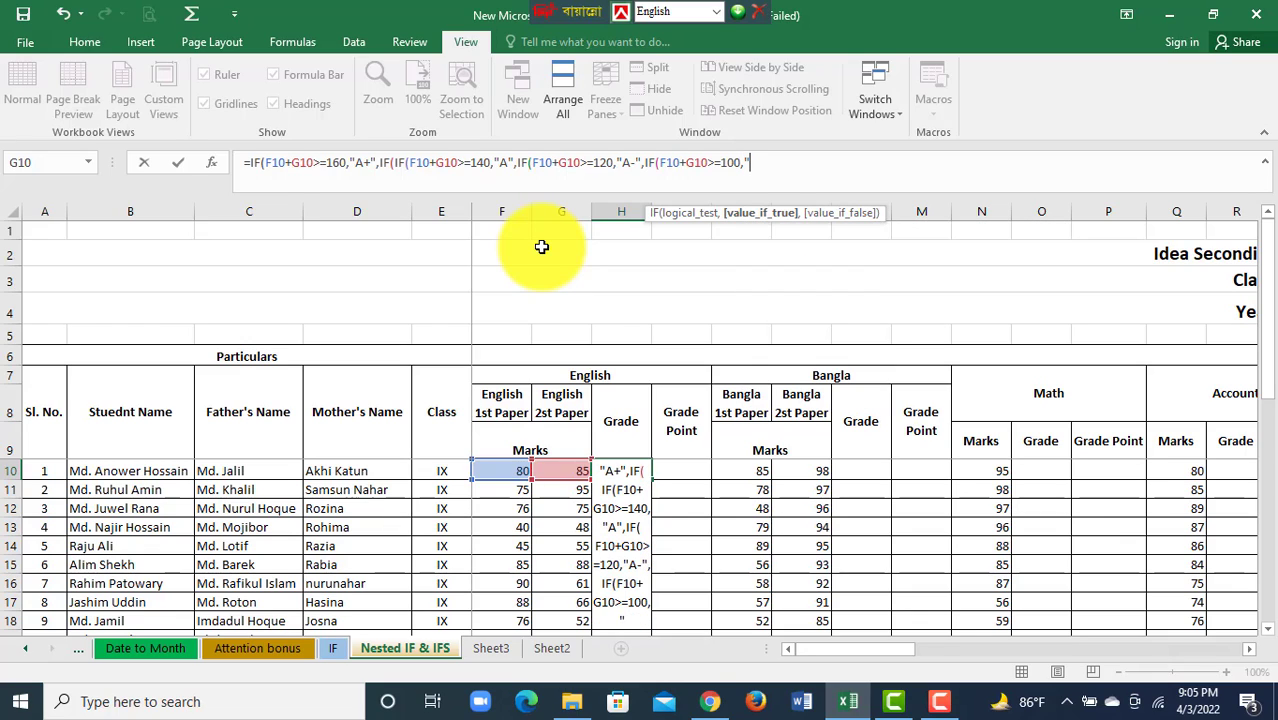
text(B",IF(F10+G10>=)
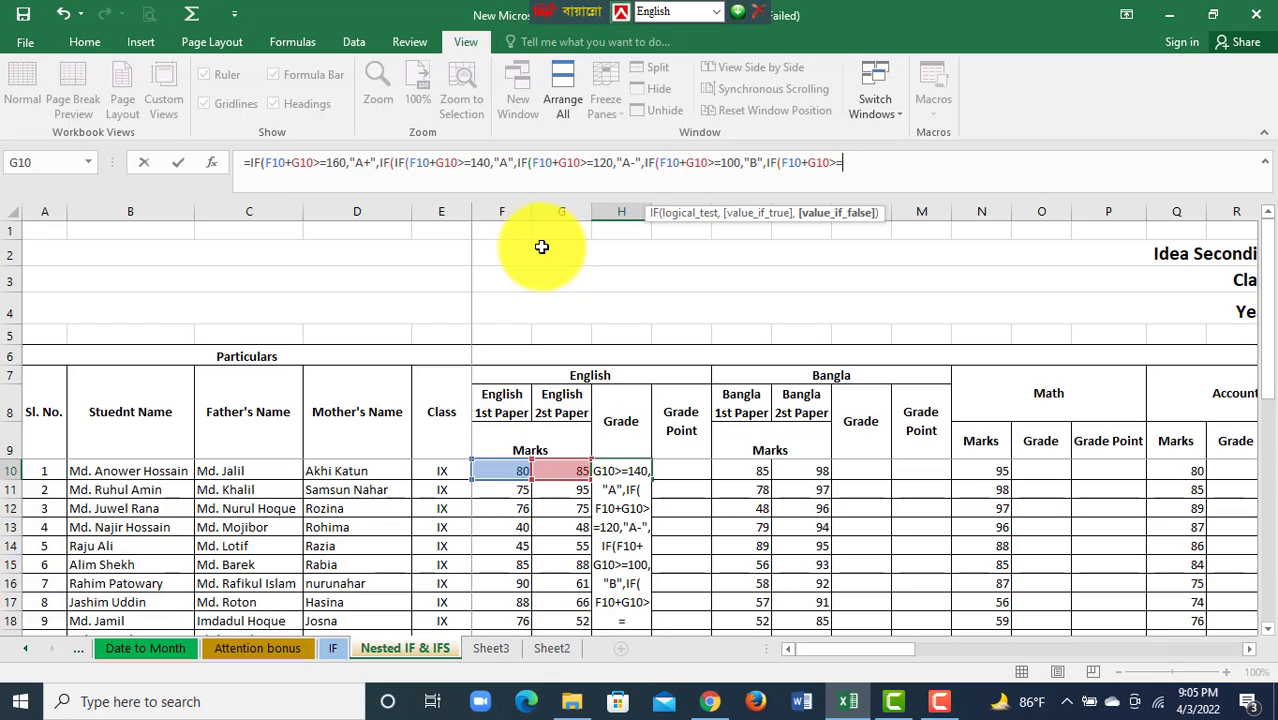
Step: Complete the open F10+G10 test in the H10 formula with threshold 80, returning "C"
text(8)
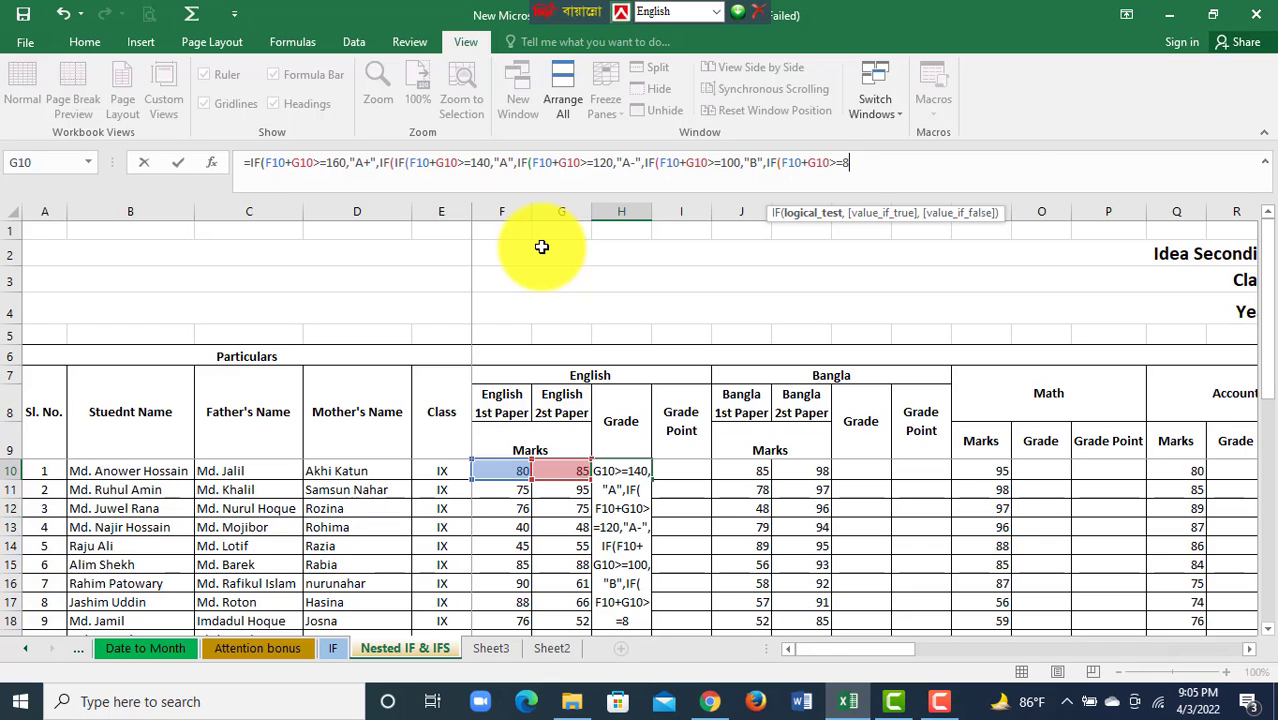
text(0,)
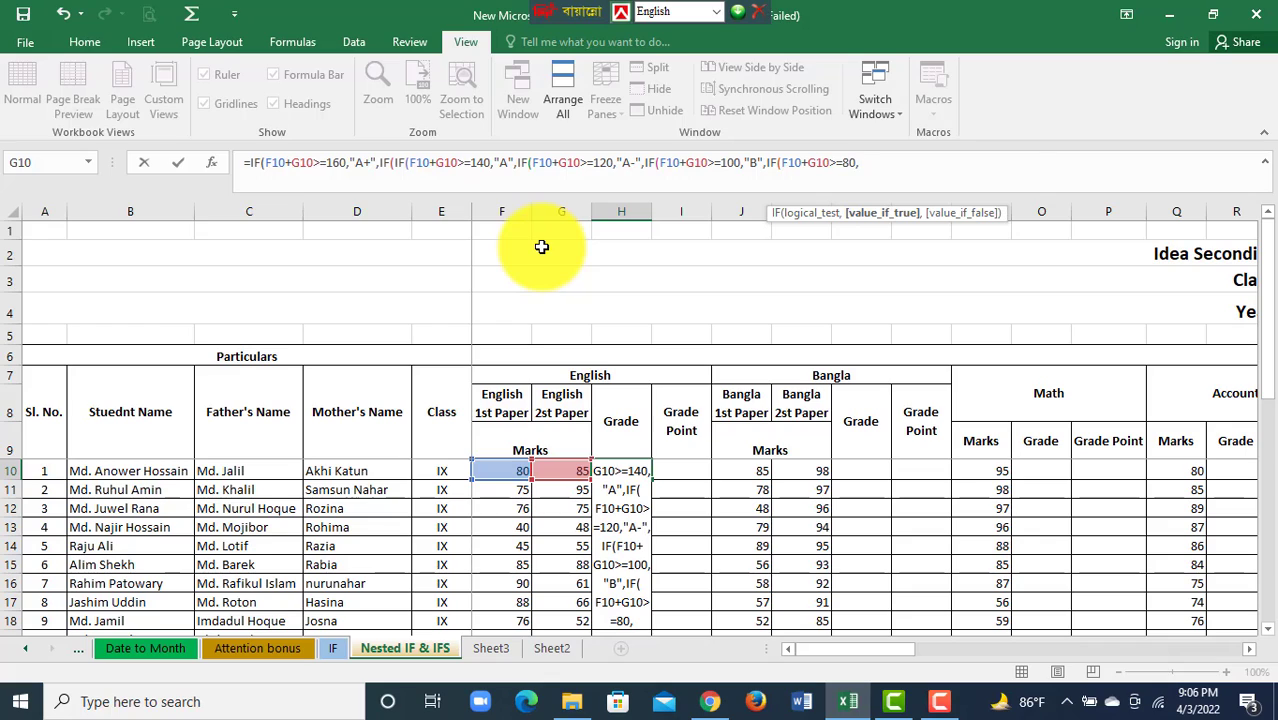
text("C",)
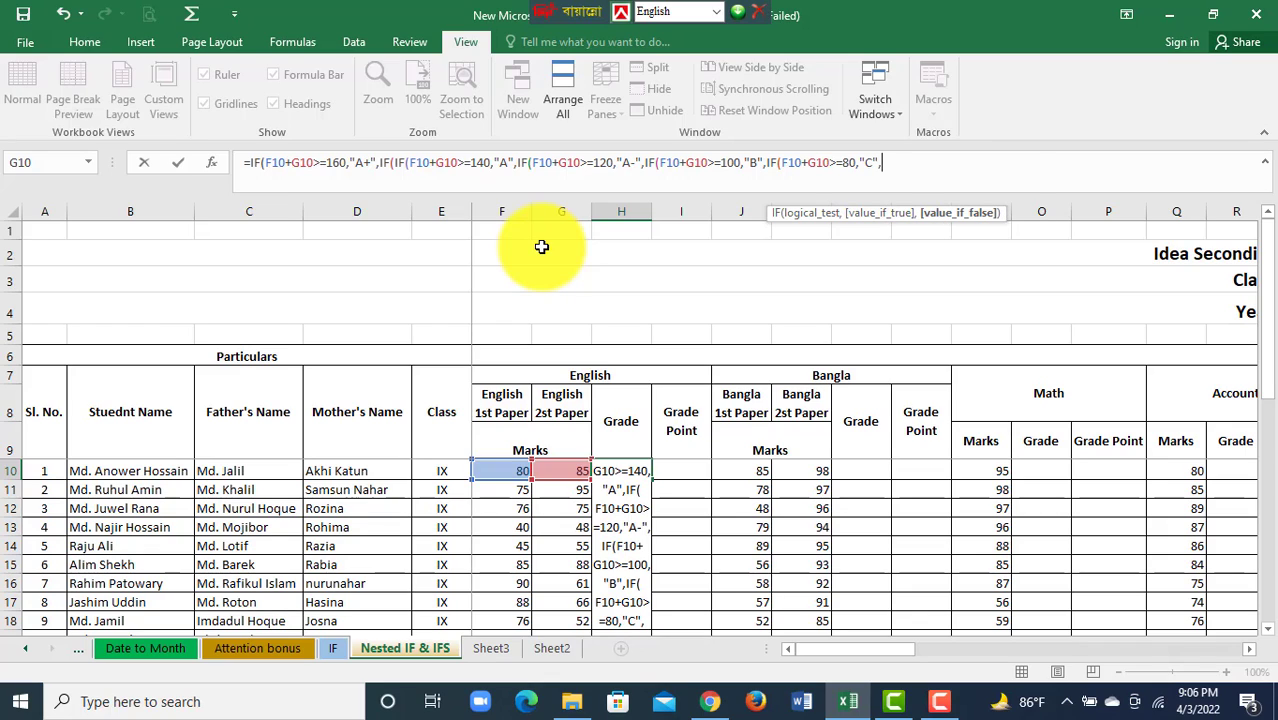
Step: Append the D condition IF(F10+G10>=66,"D" to the H10 grade formula
text(IF(F10+G10>=)
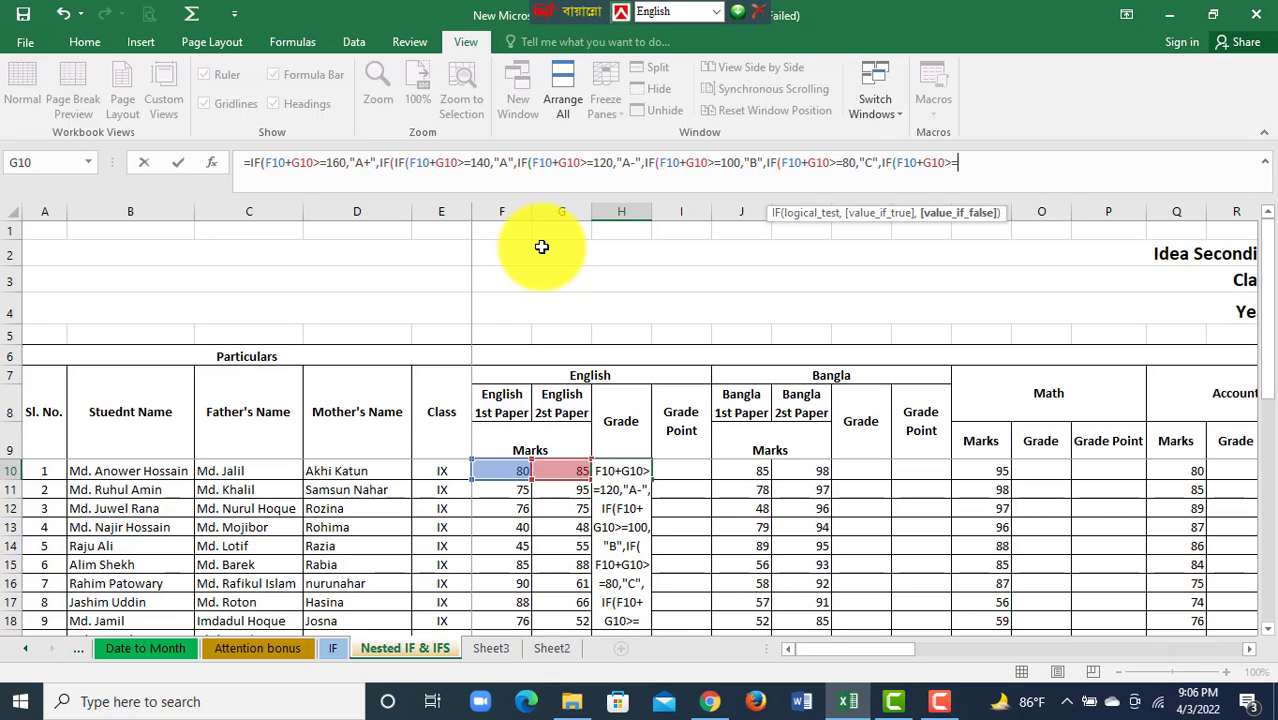
text(66)
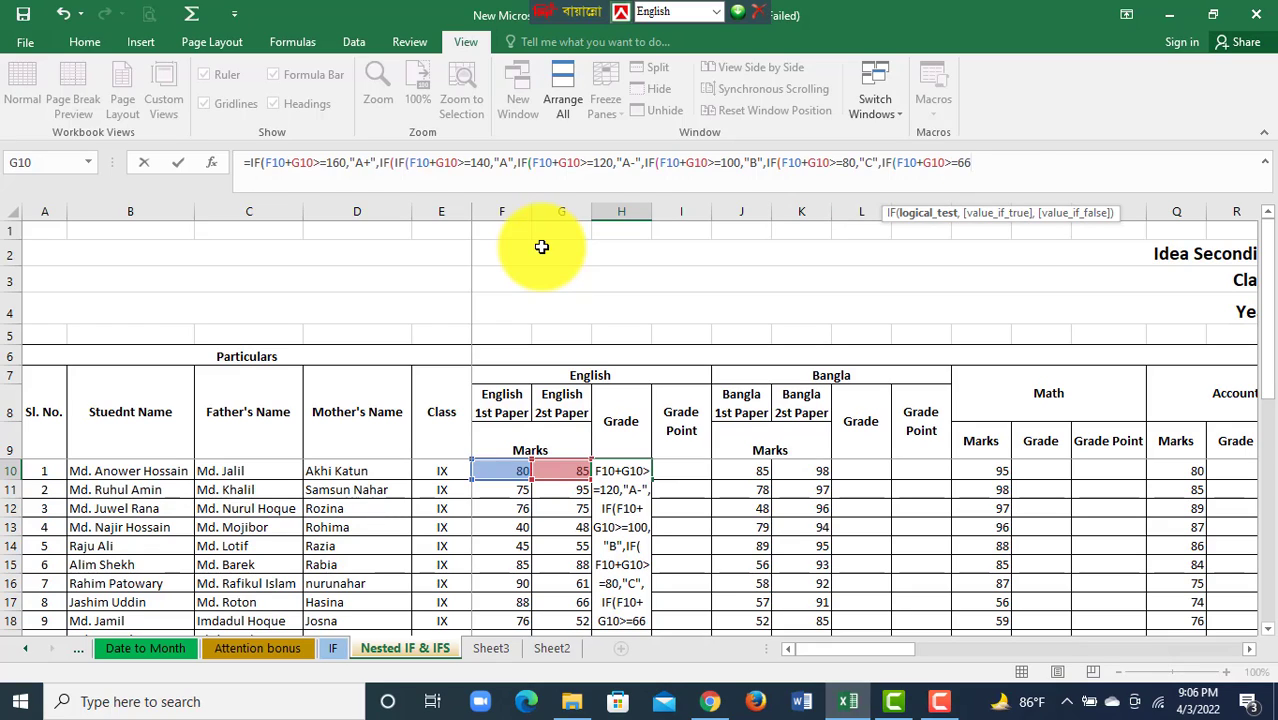
text(,)
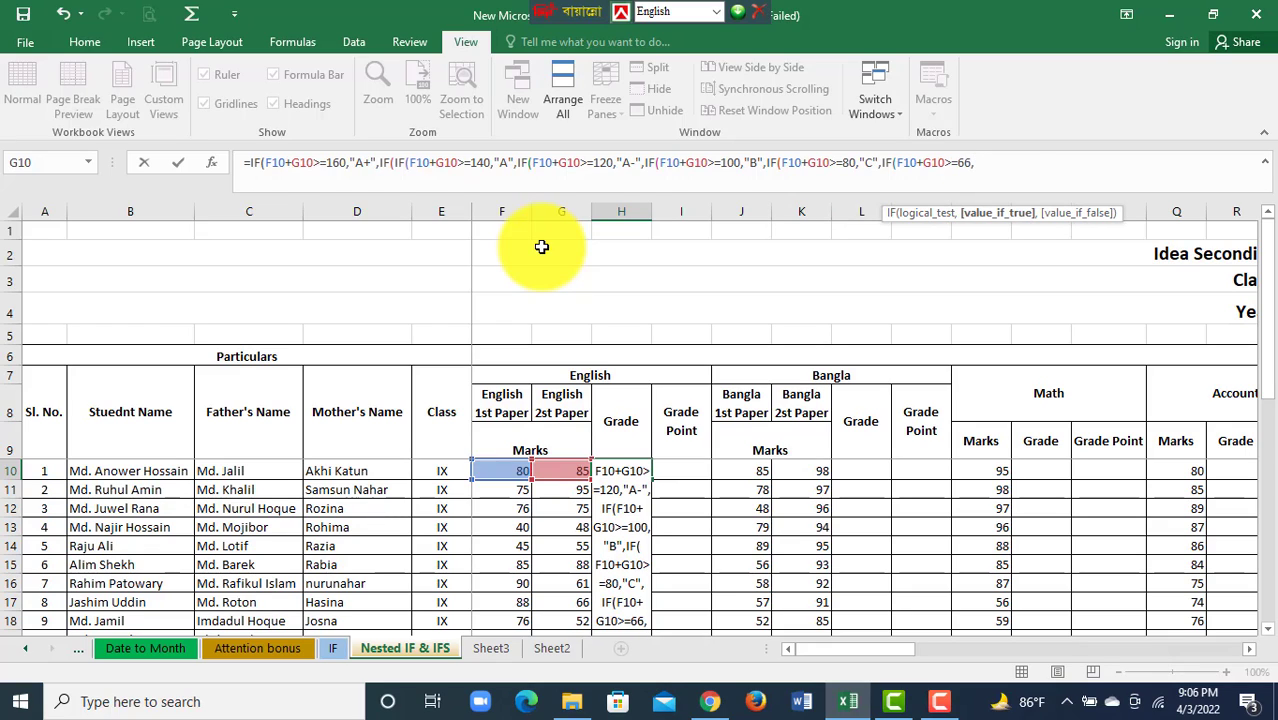
text(D)
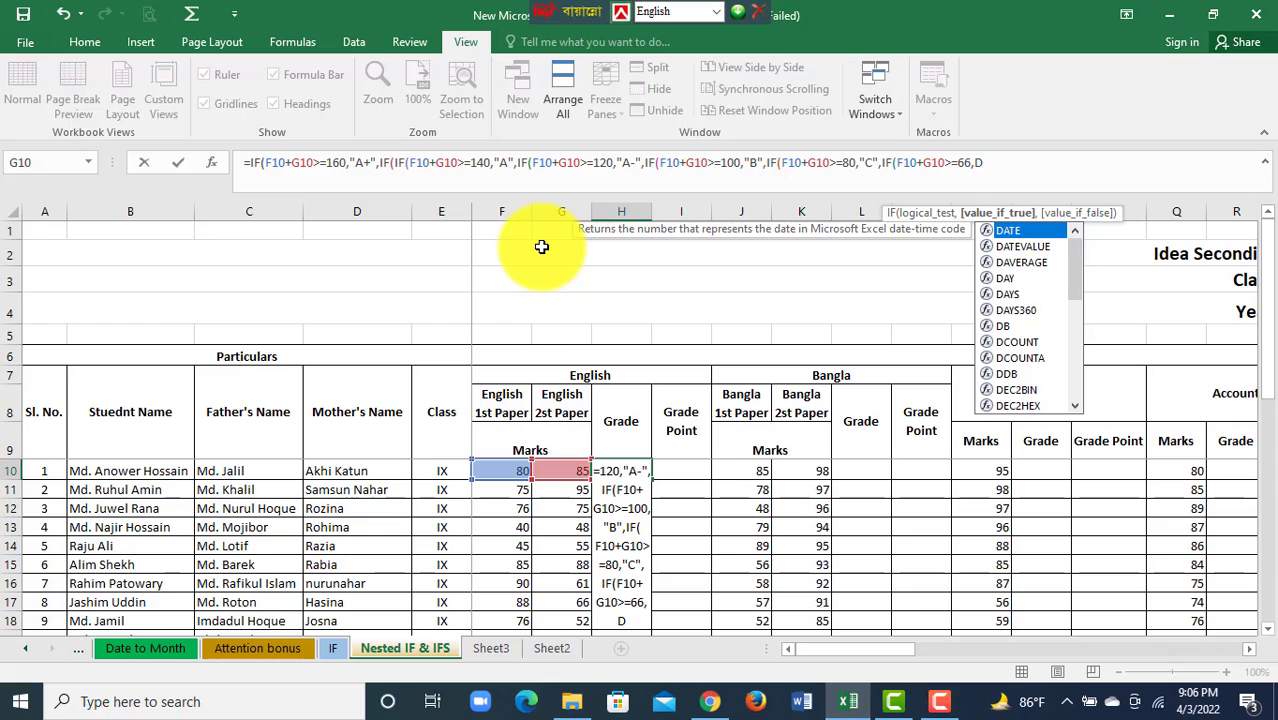
key(BackSpace)
text(")
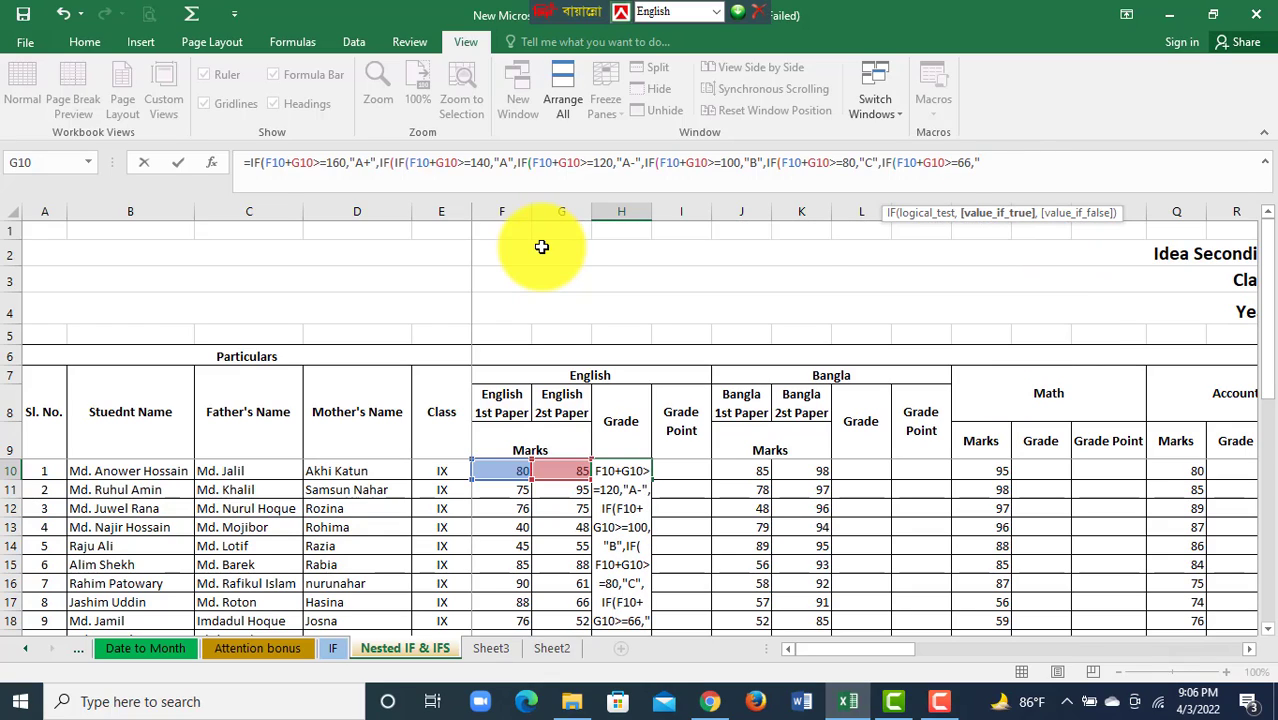
text(D")
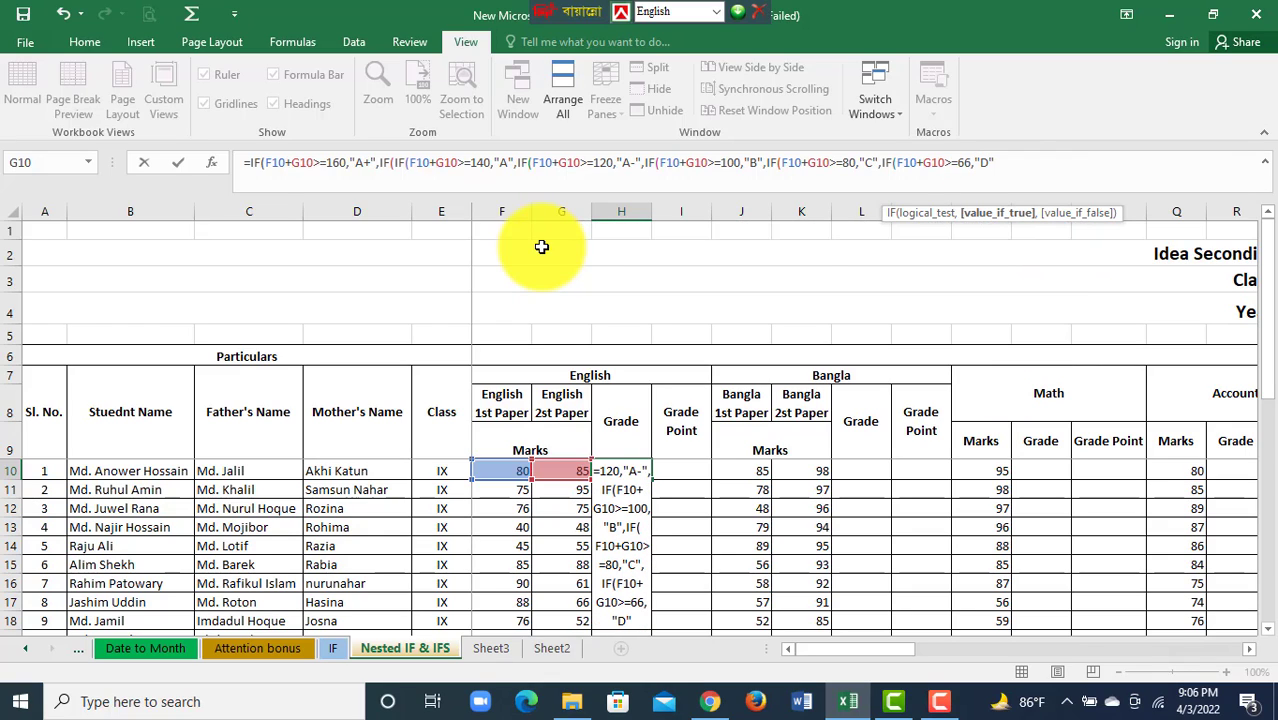
Step: Give the H10 formula "F" as the final value if false and add closing parentheses for the nested IFs
text(,")
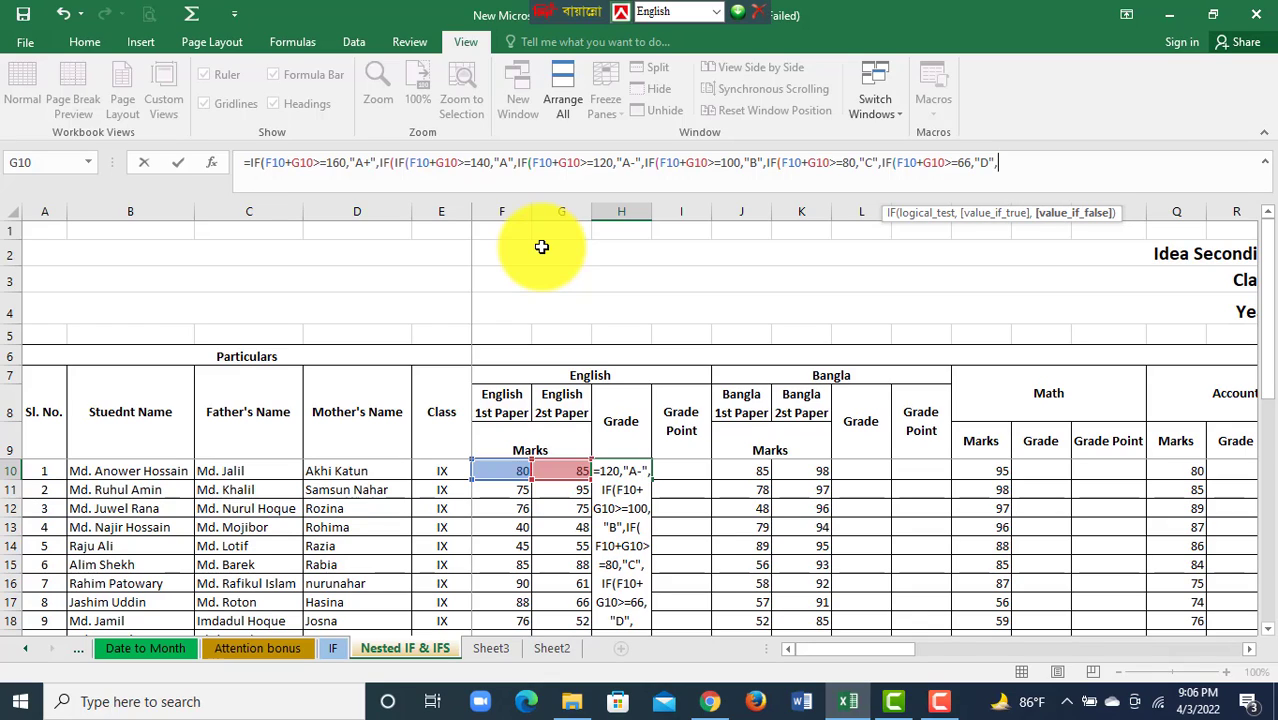
text(F")
text(0)
key(BackSpace)
text()))
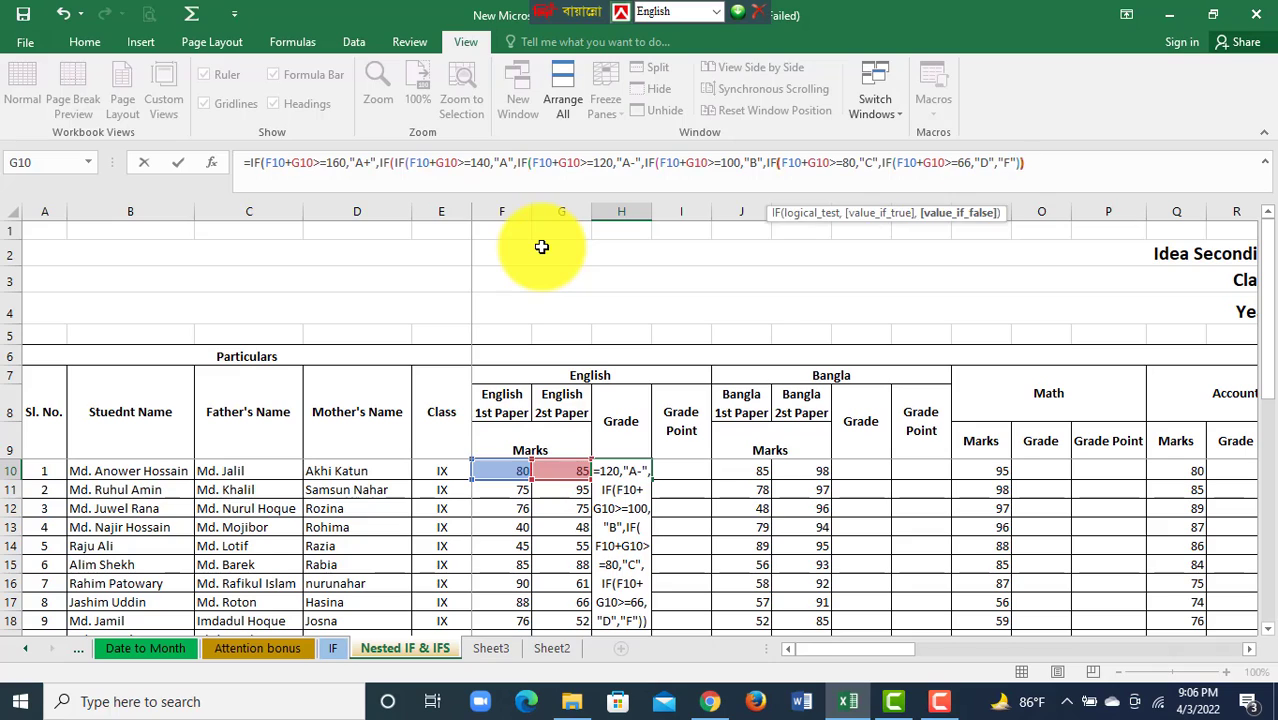
Step: Correct the duplicated IF(IF( before the >=140 test to a single IF( and commit the H10 formula
text(if)
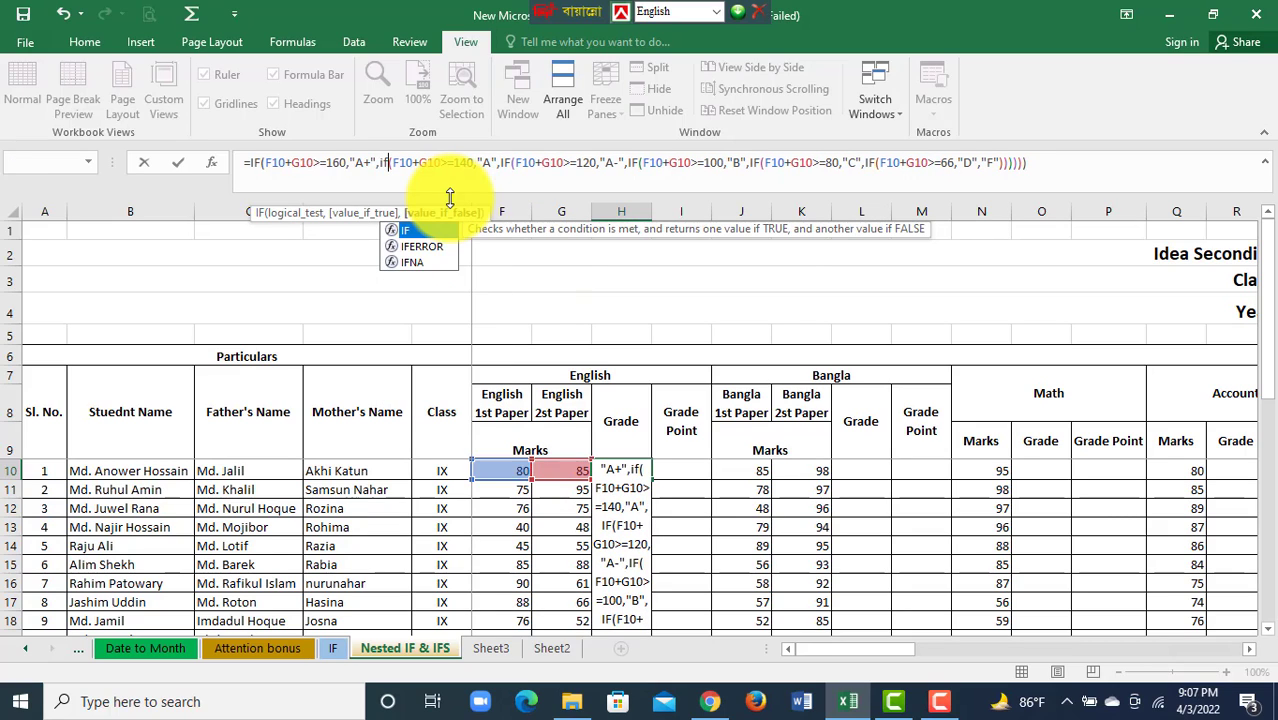
double_click(419, 226)
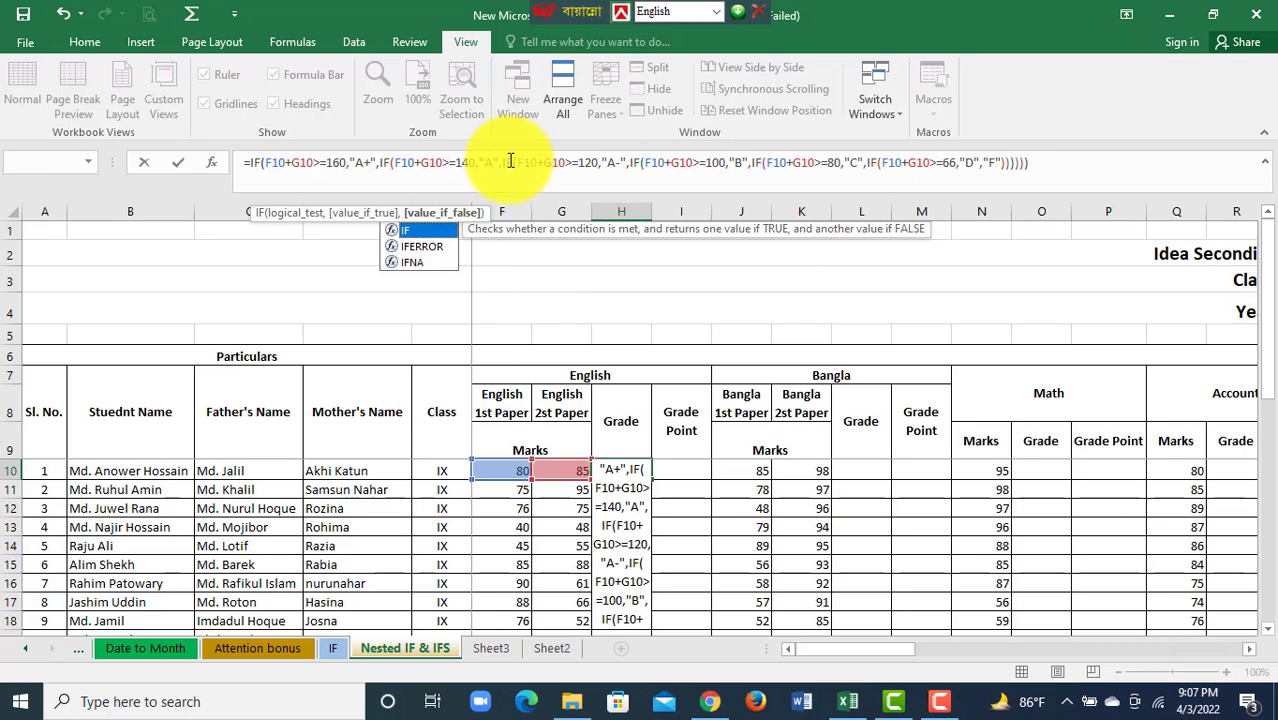
key(Return)
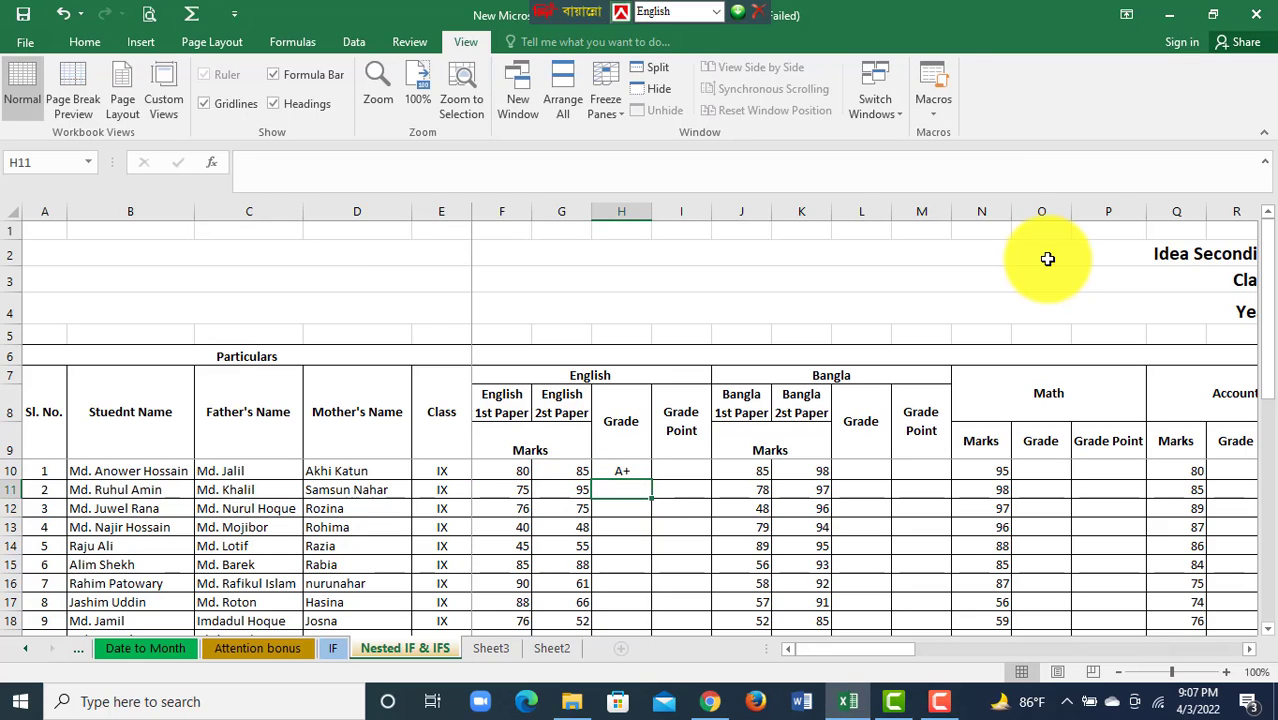
Step: Fill the H10 grade formula down the English Grade column for the students below
click(623, 473)
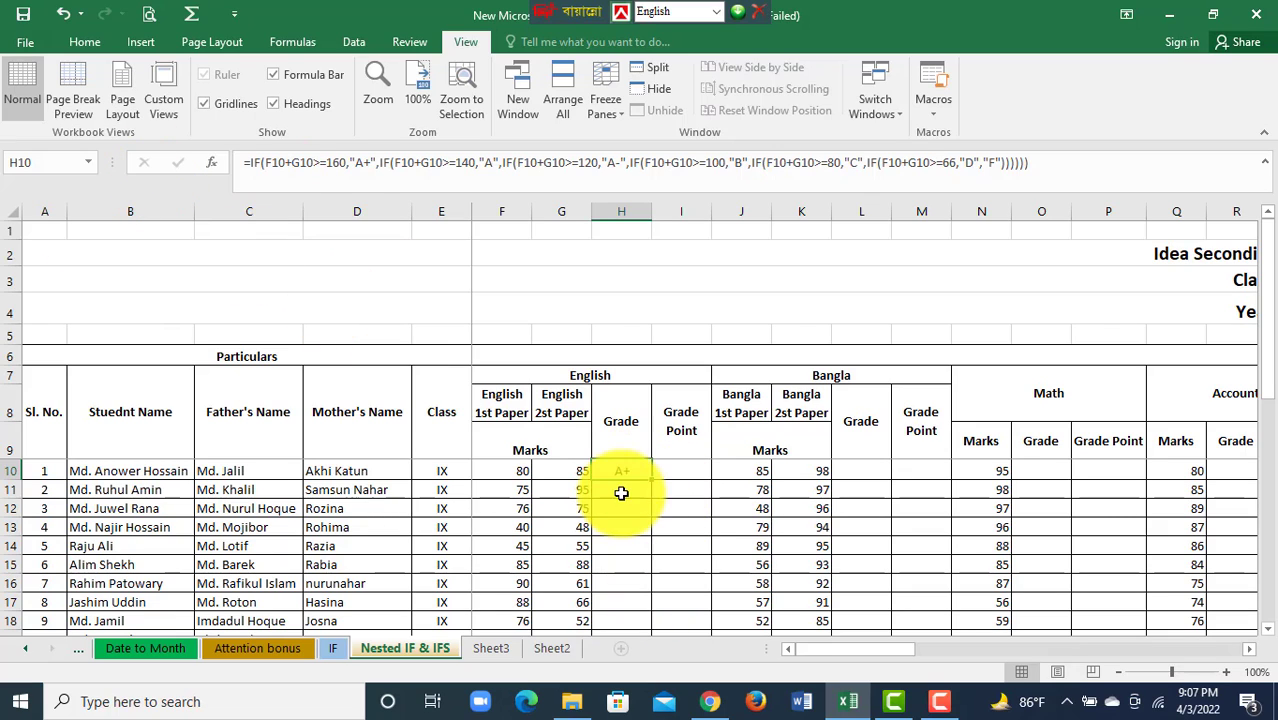
mouse_move(652, 481)
mouse_down()
mouse_move(650, 663)
mouse_move(644, 602)
mouse_up()
scroll(633, 579, up, 4)
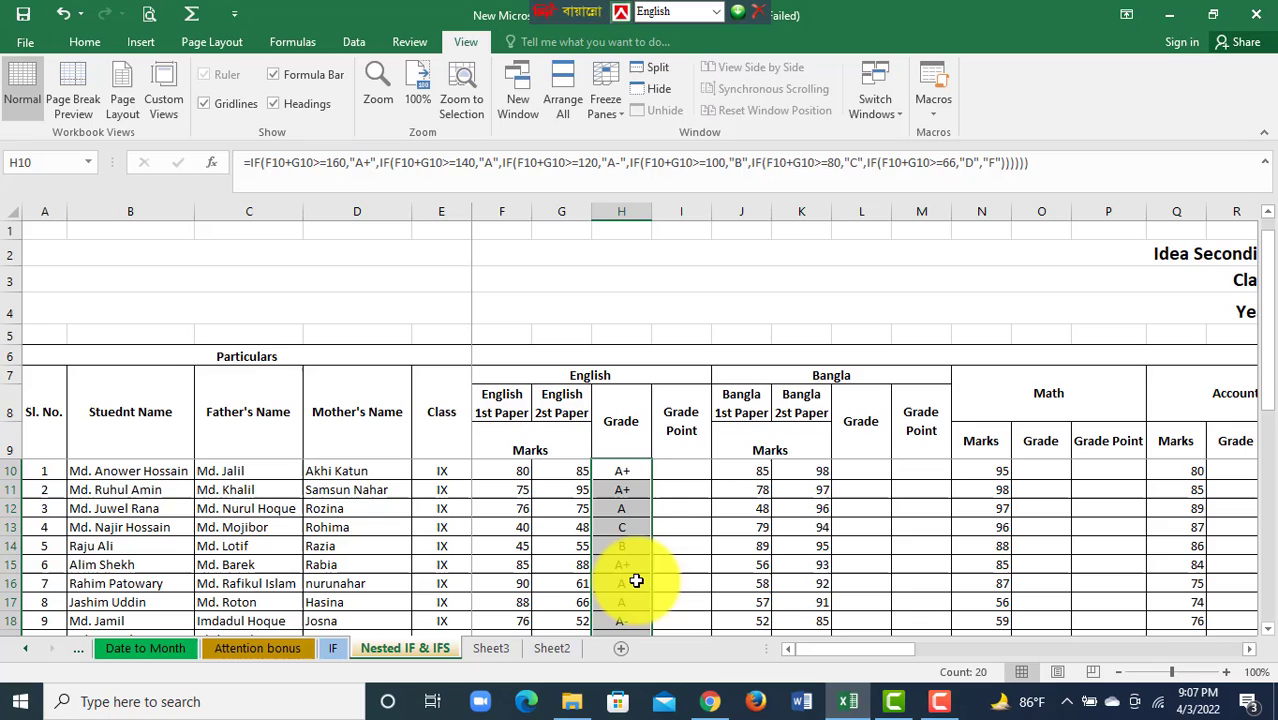
Step: Start an IF formula in I10, the English Grade Point cell, that tests whether H10="A+"
click(684, 470)
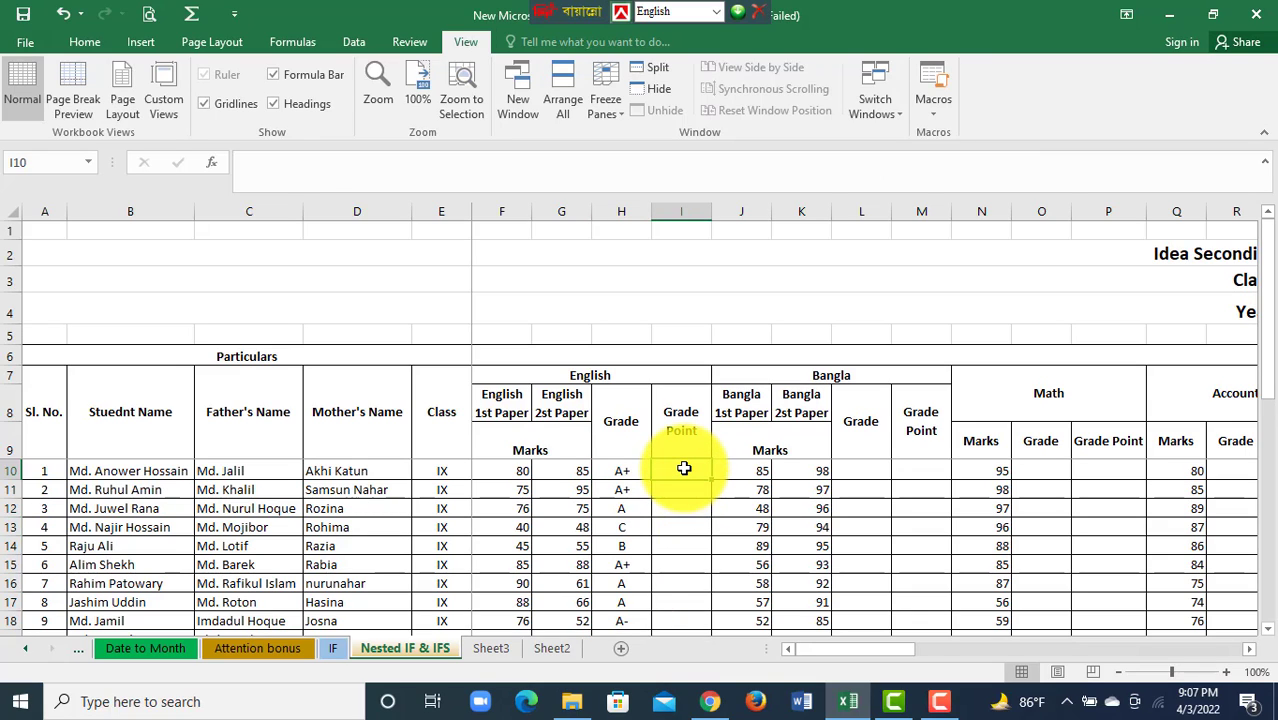
text(=if)
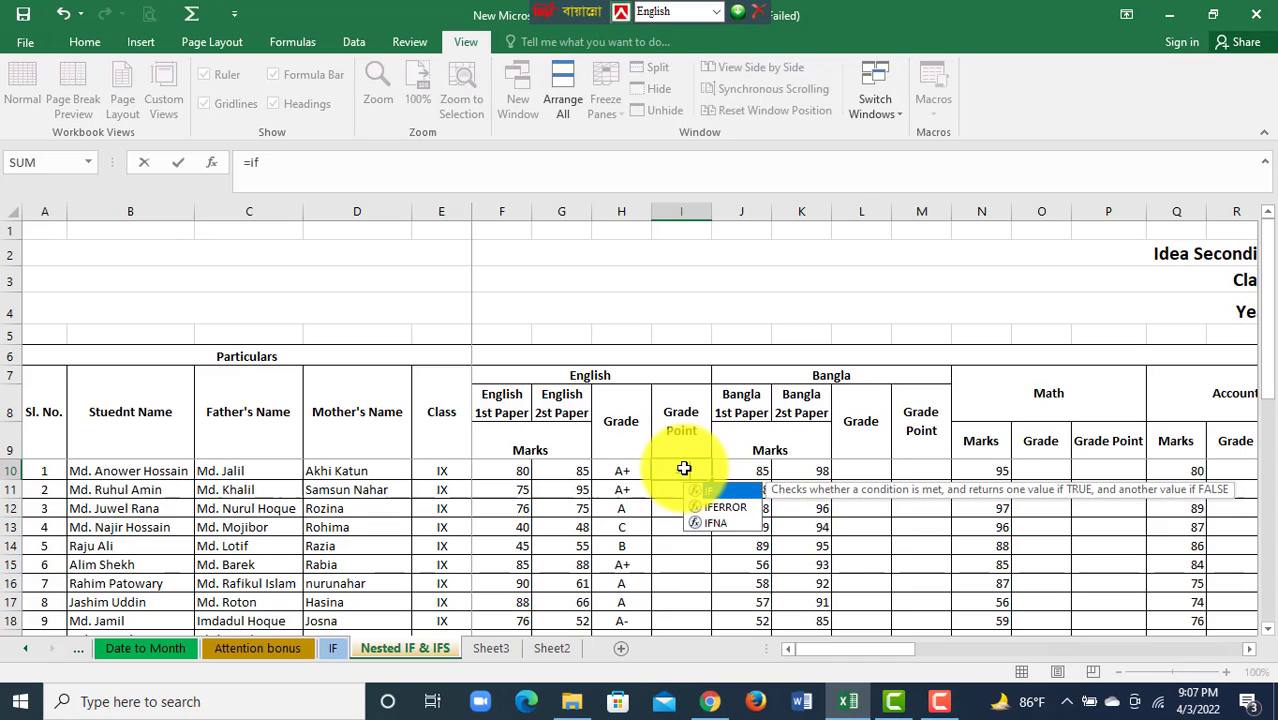
double_click(711, 492)
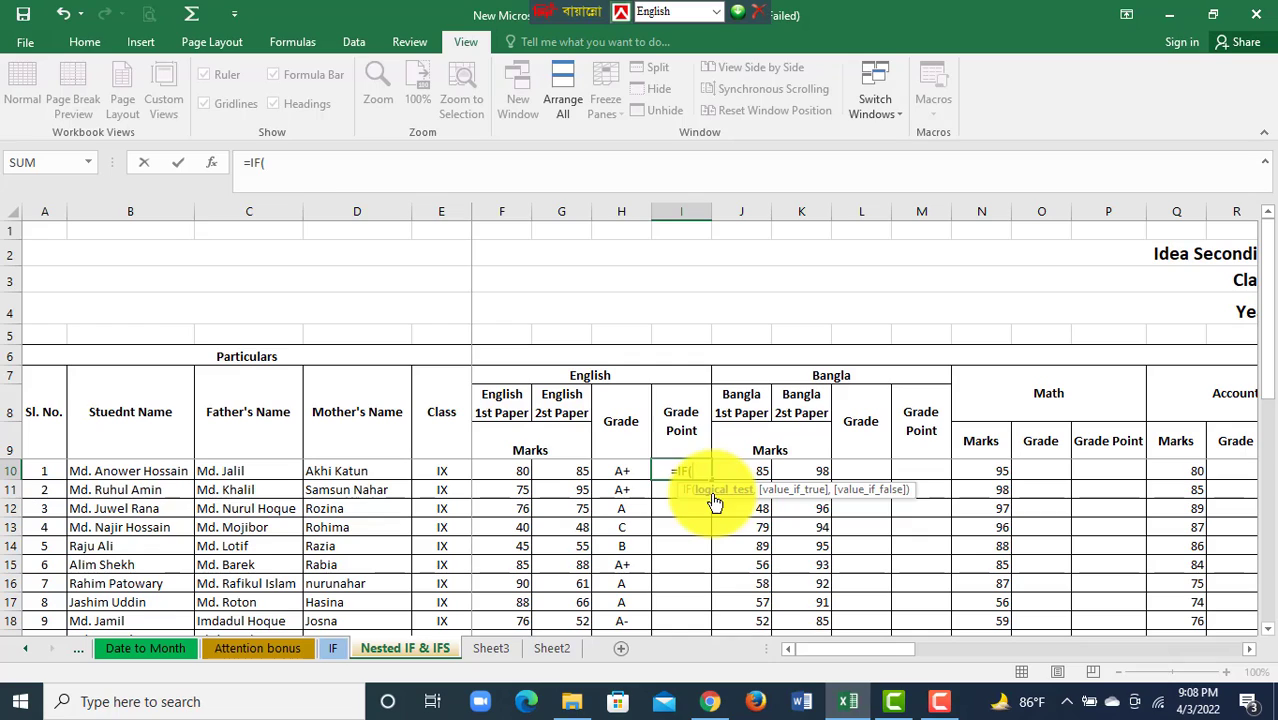
click(630, 473)
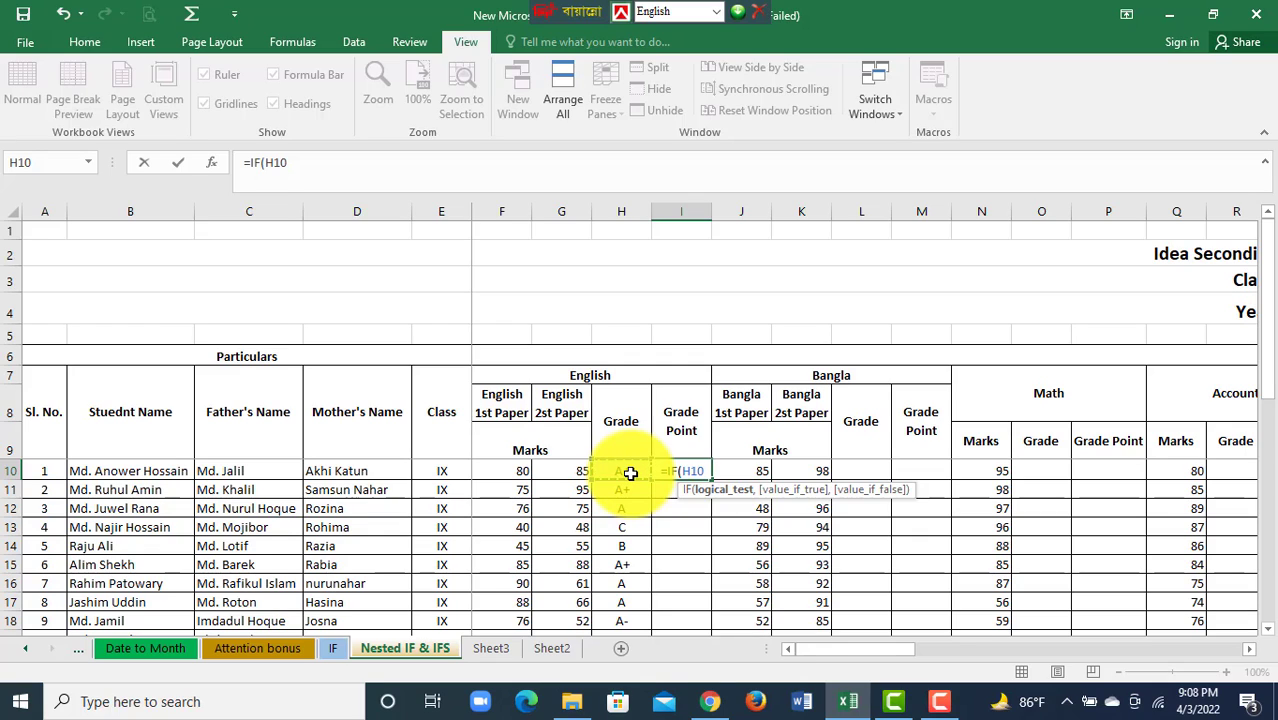
text(=)
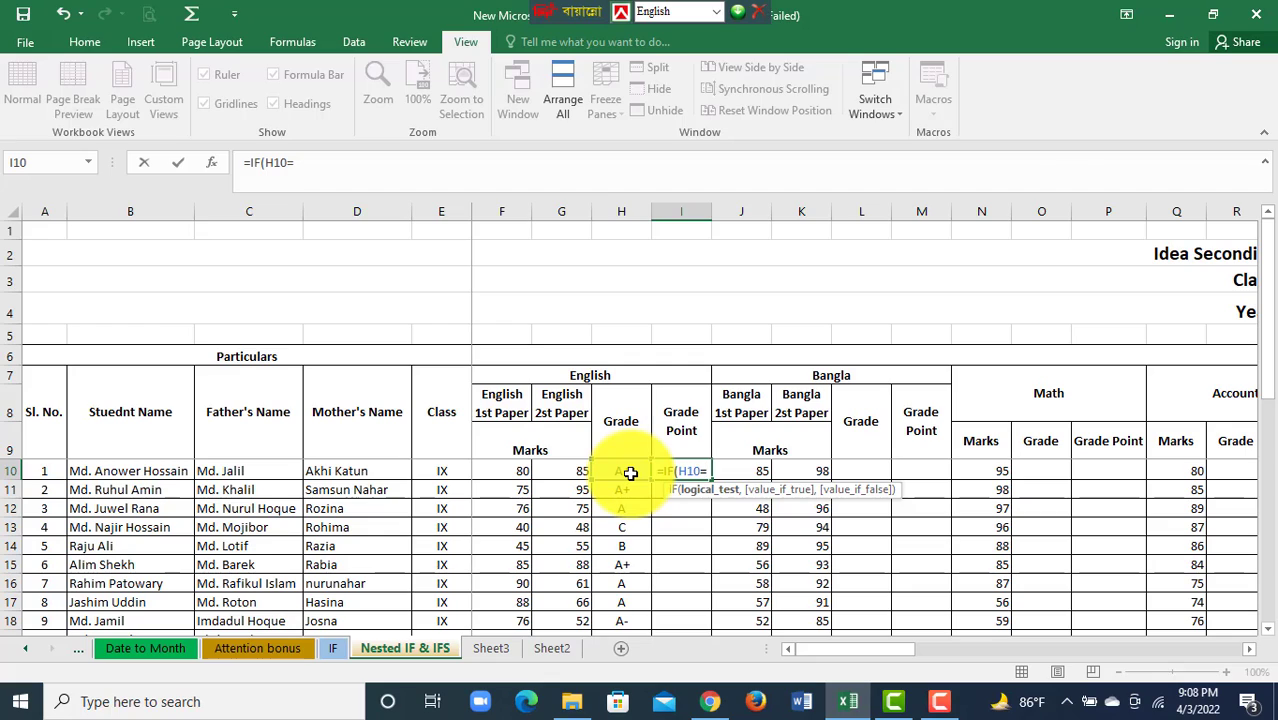
text(")
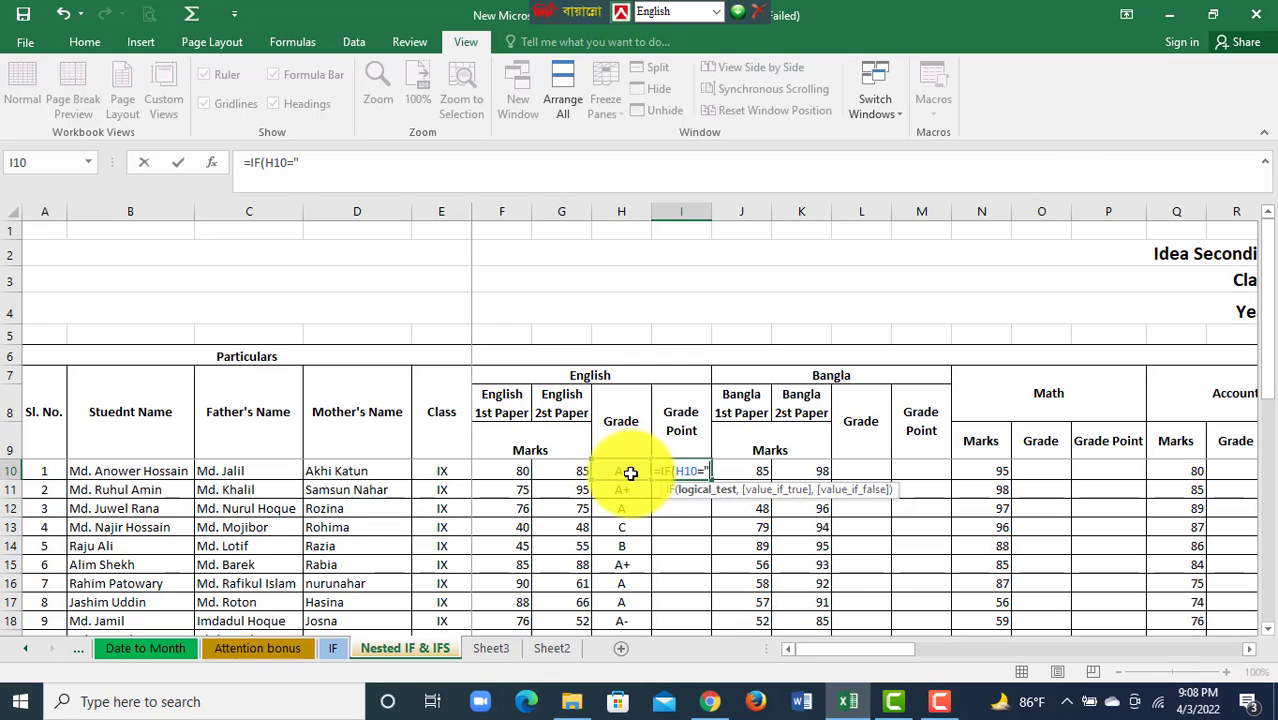
text(A)
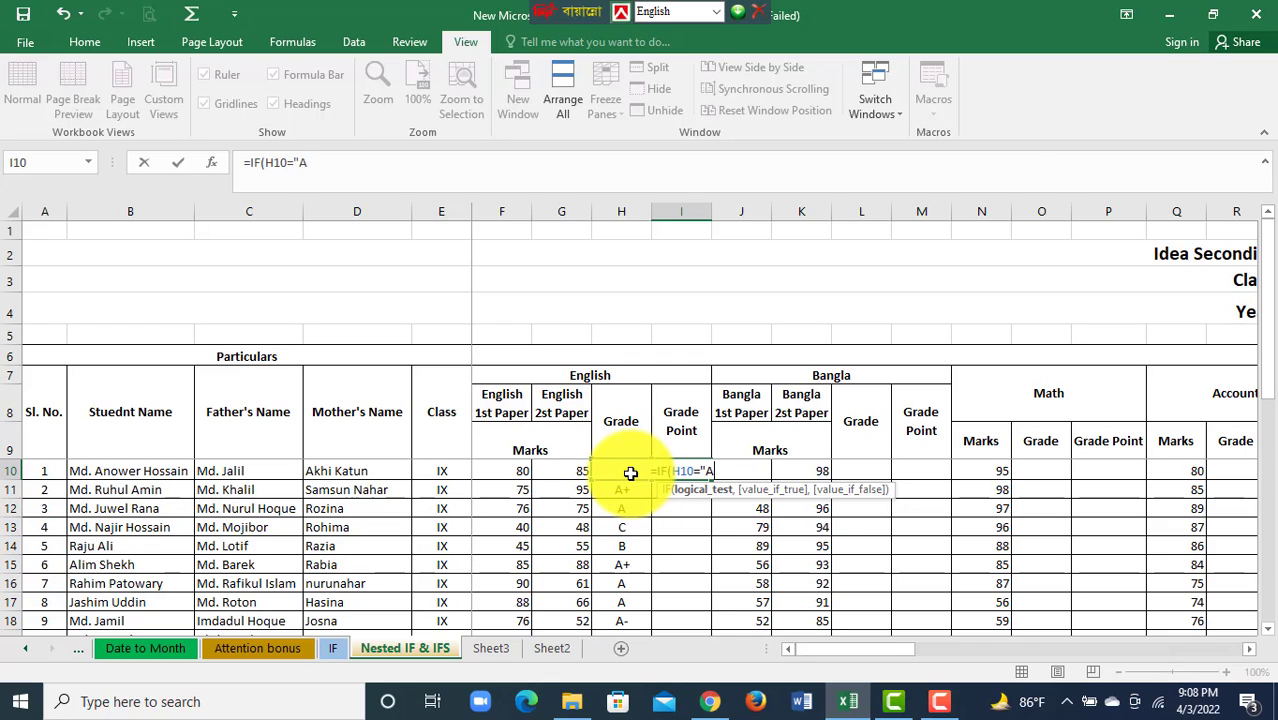
text(+)
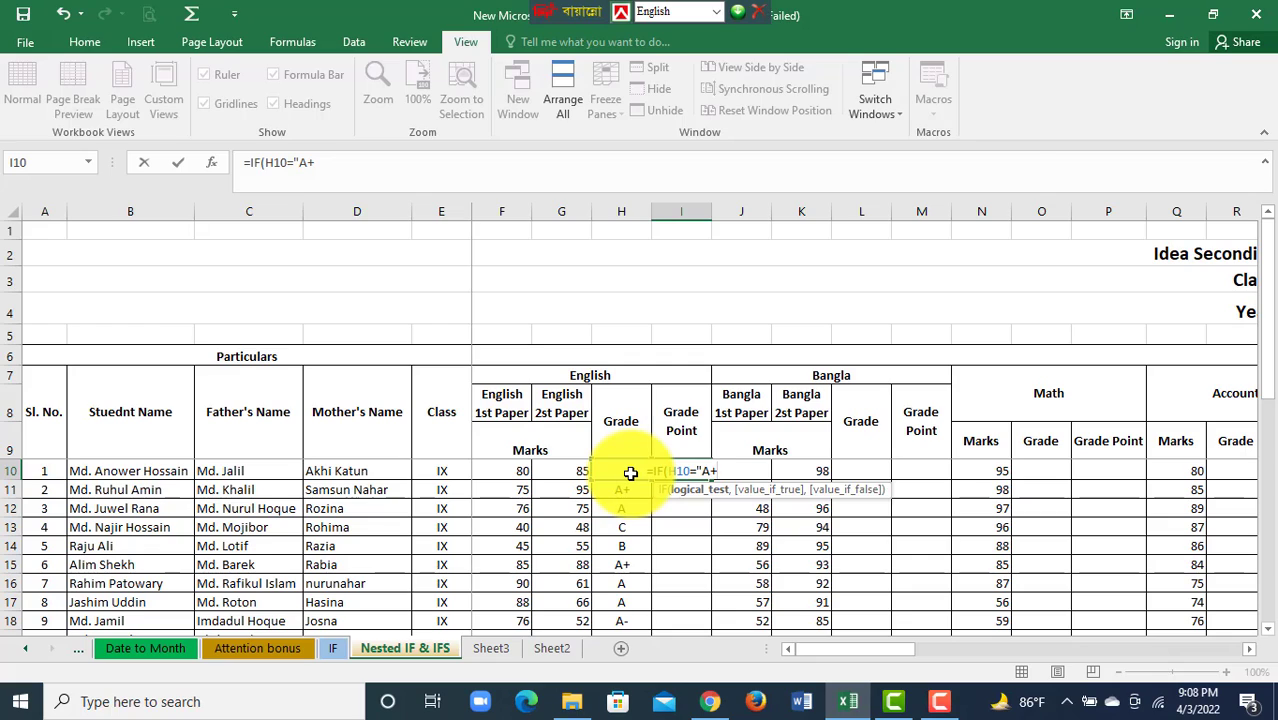
text(")
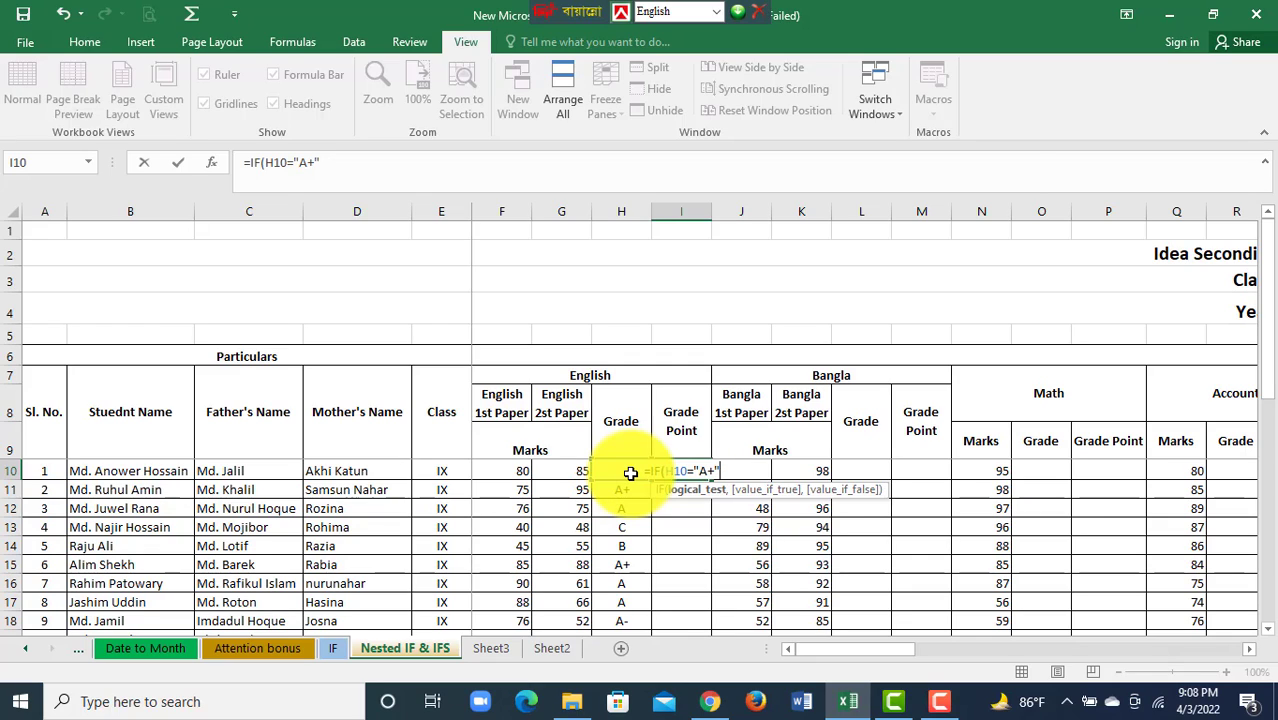
Step: Make the I10 formula return "5" when the A+ test is true, and open its value-if-false argument
text(,)
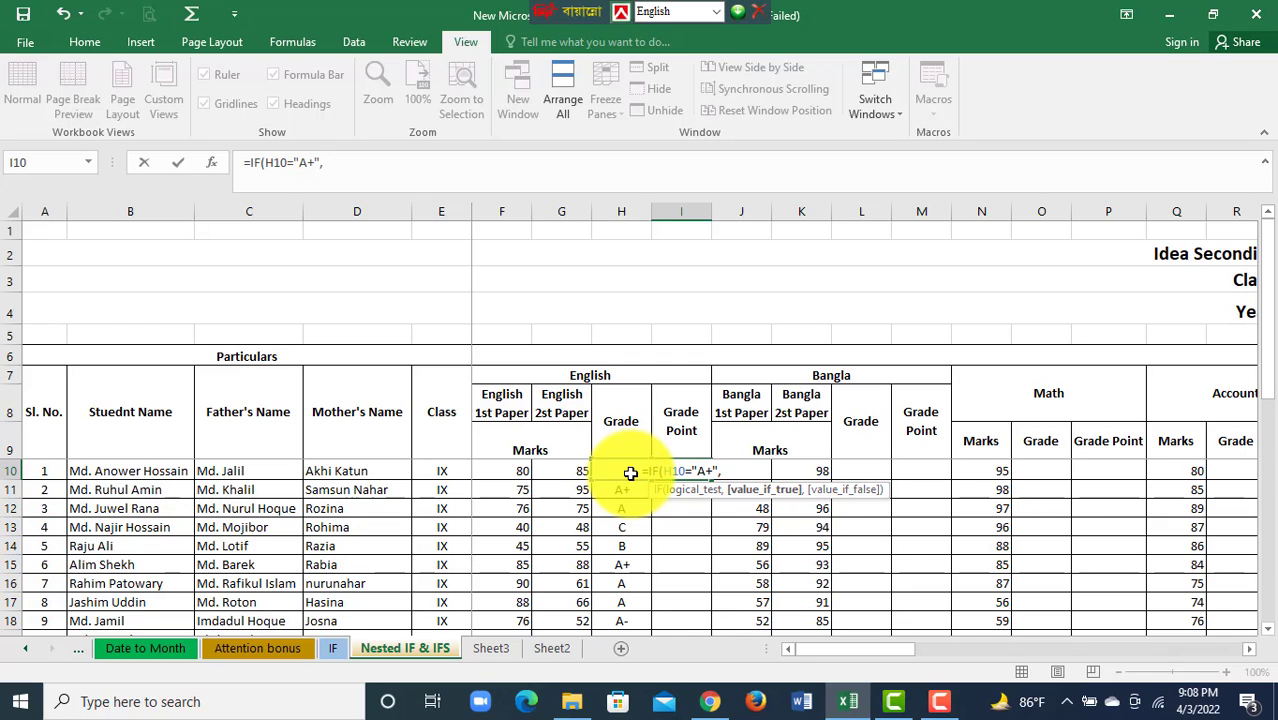
text("5)
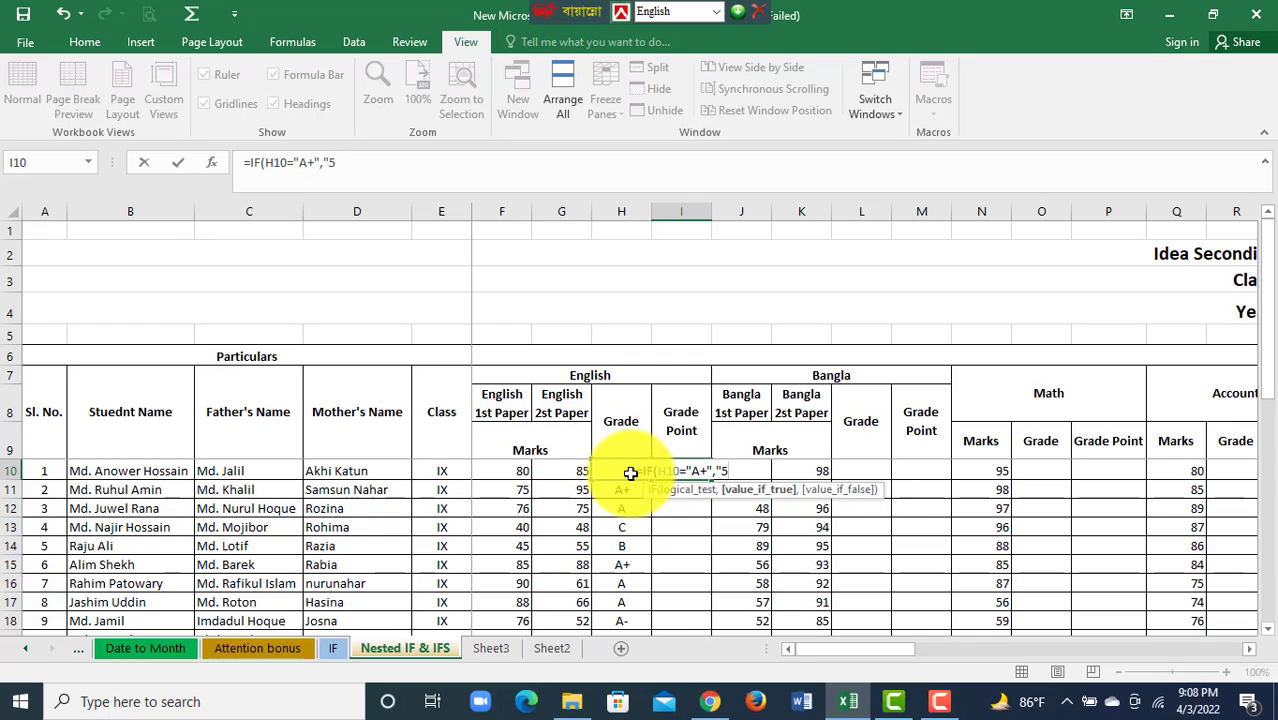
text(")
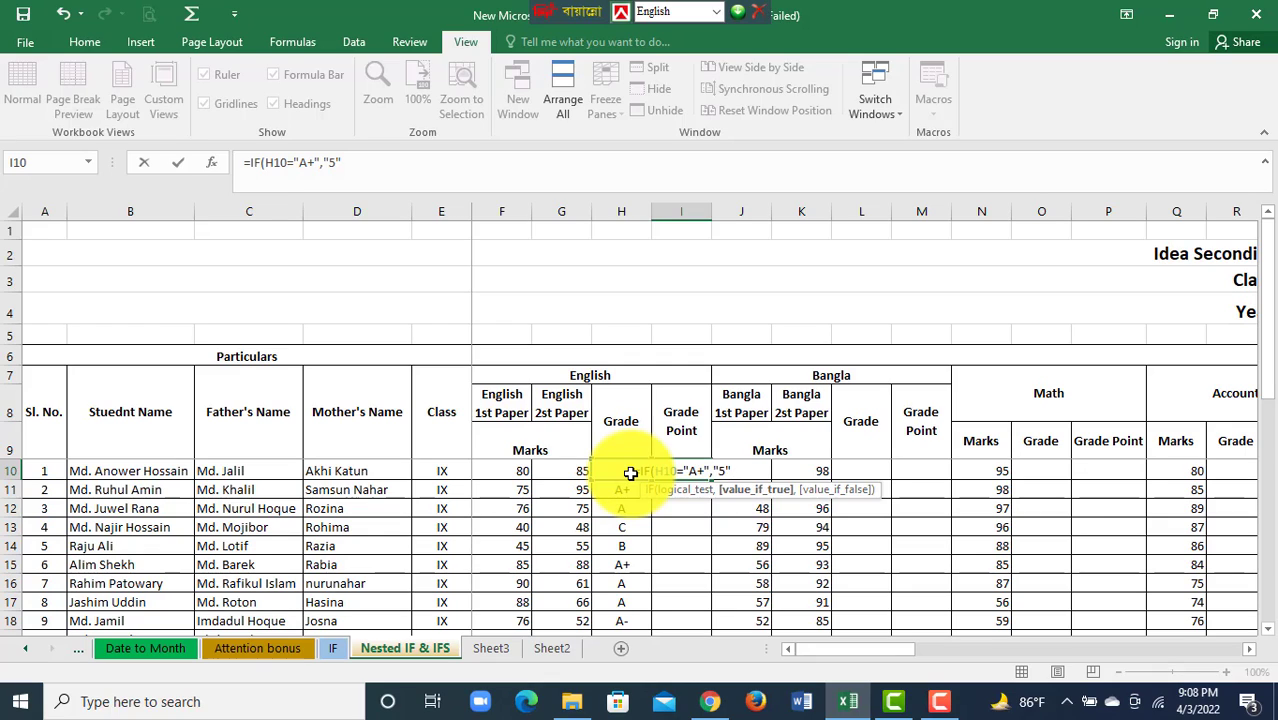
text(,)
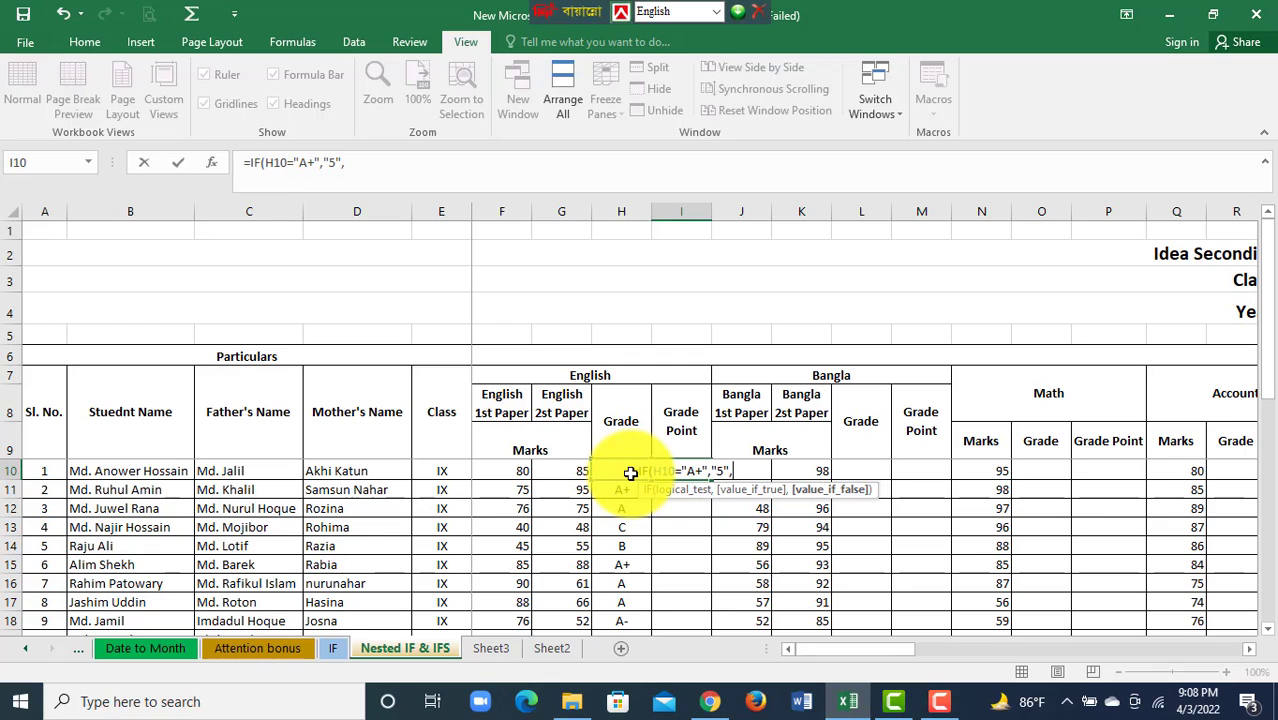
Step: Nest a second IF in the I10 formula that returns "4" when H10="A", and open its value-if-false argument
text(i)
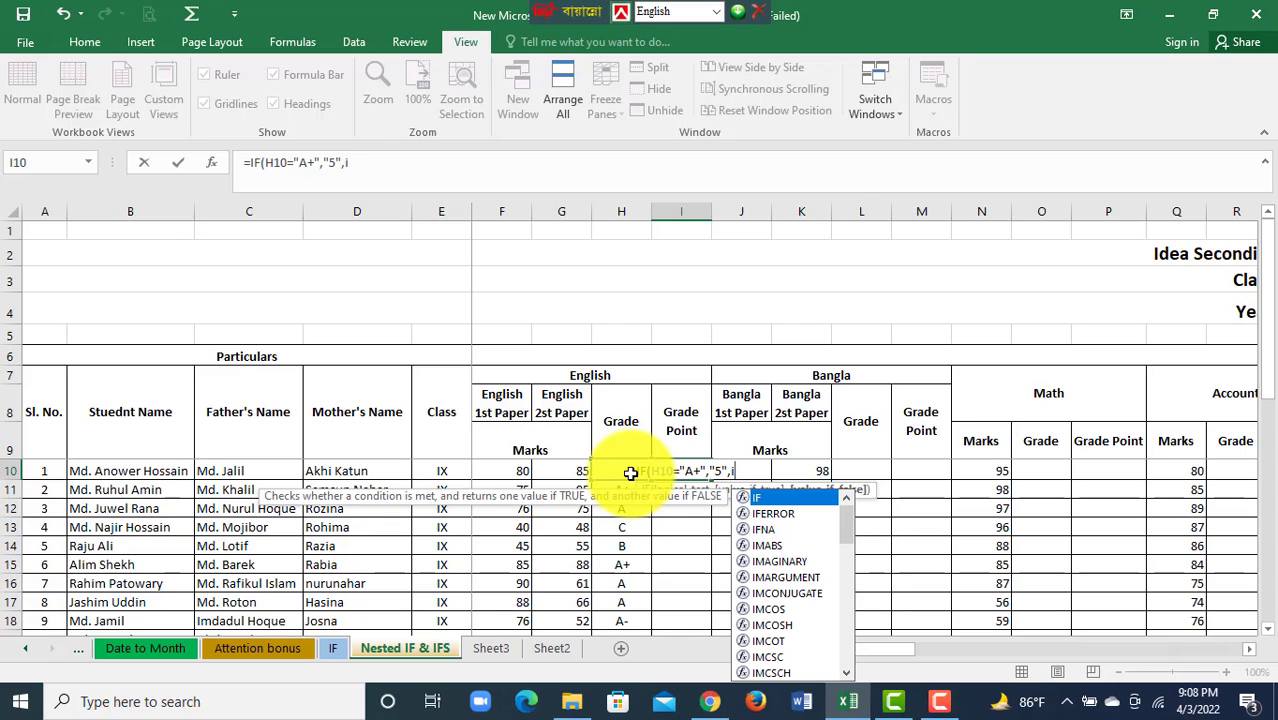
text(f)
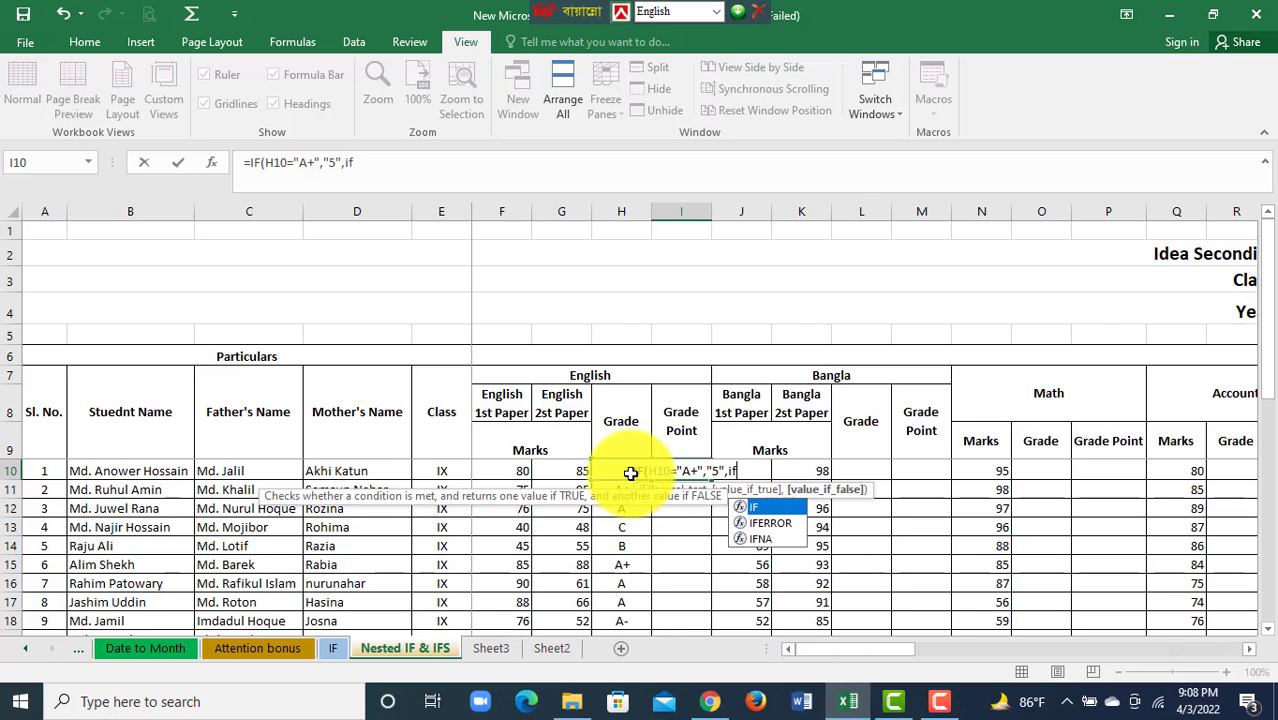
double_click(760, 506)
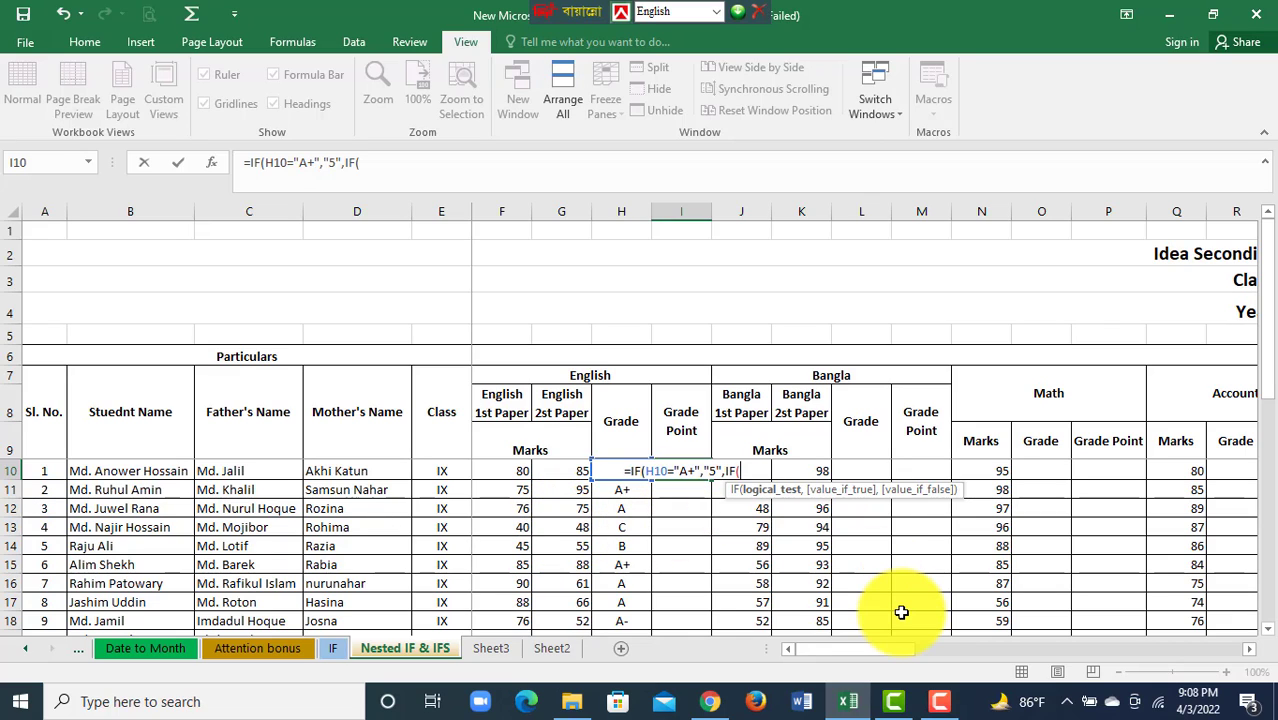
text(H)
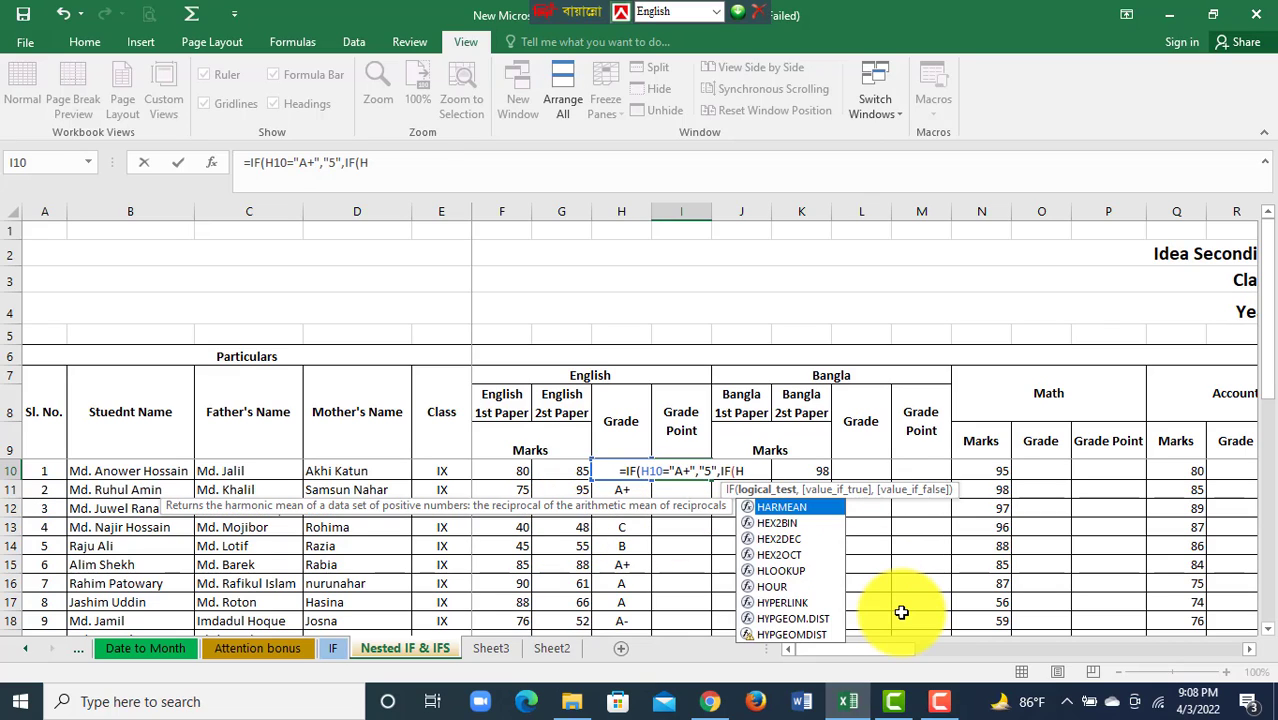
text(10)
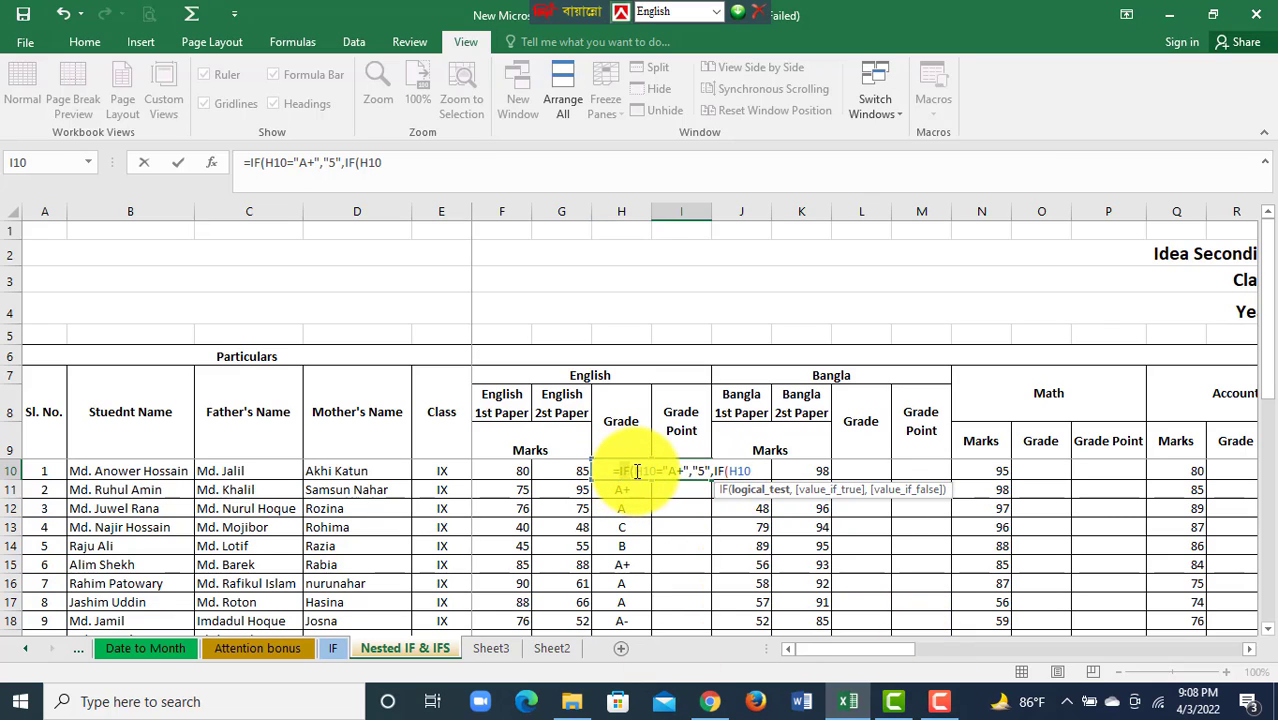
double_click(648, 471)
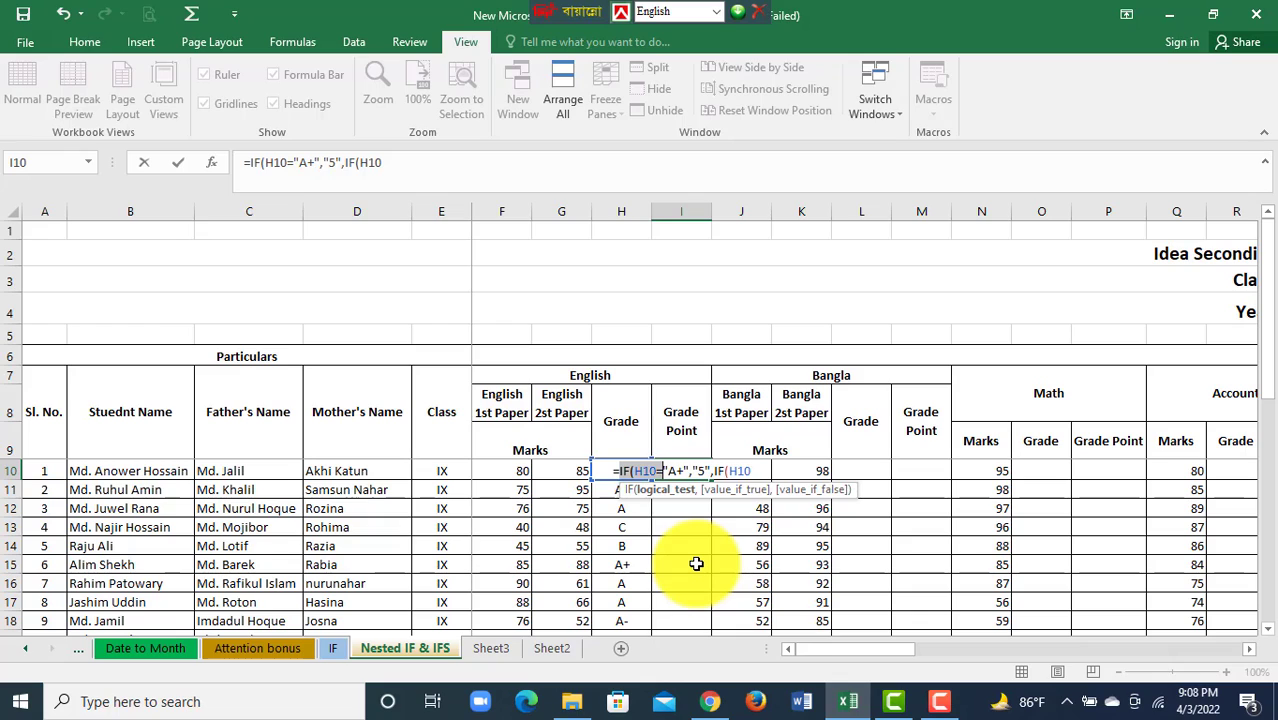
click(765, 470)
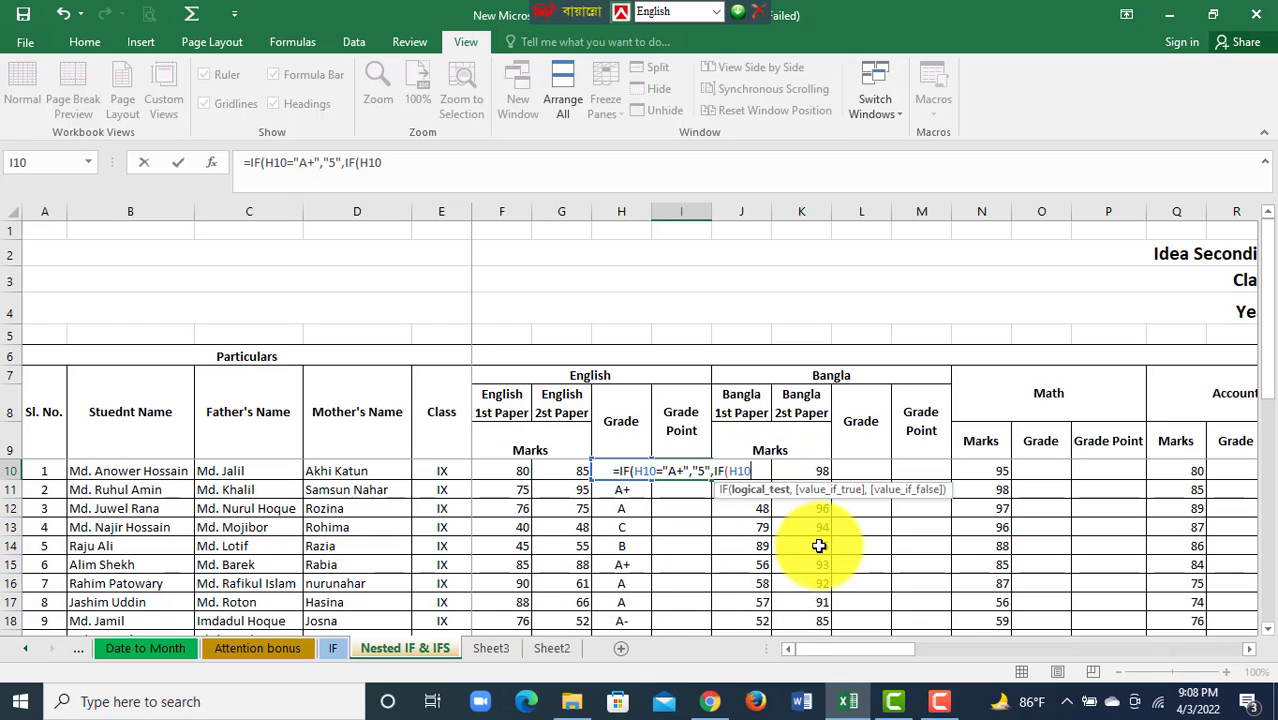
text(=)
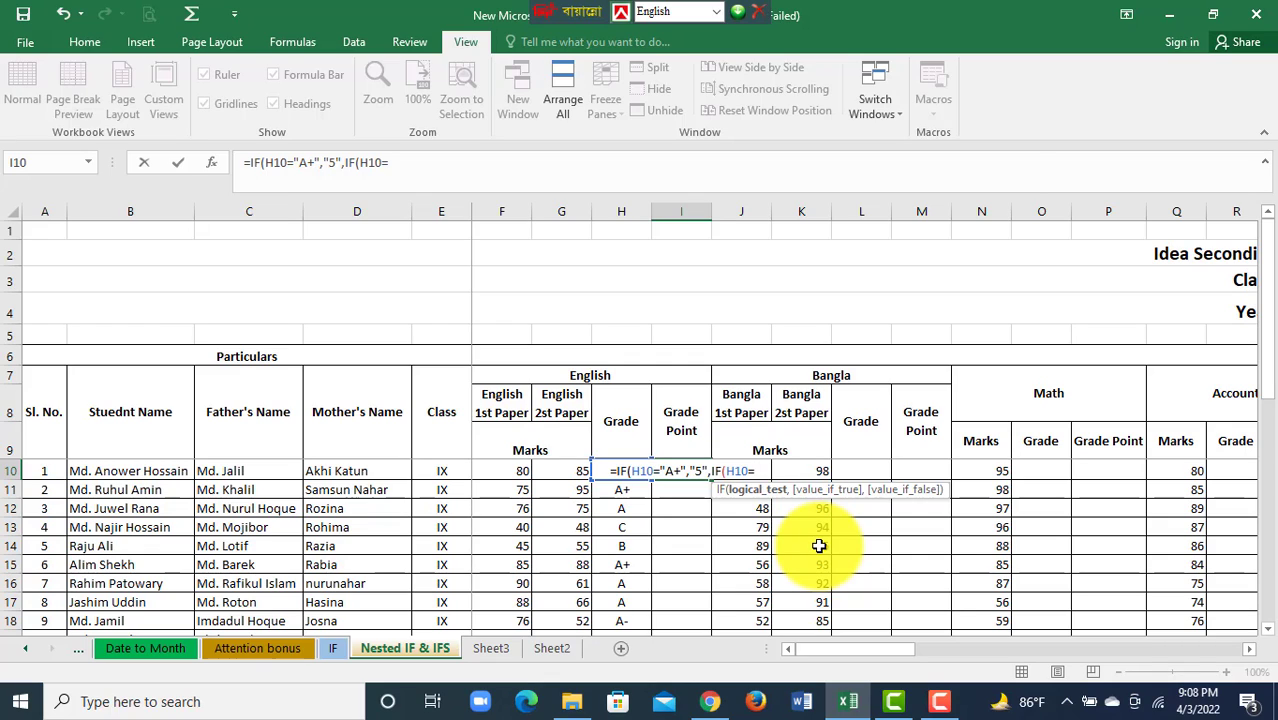
text("A)
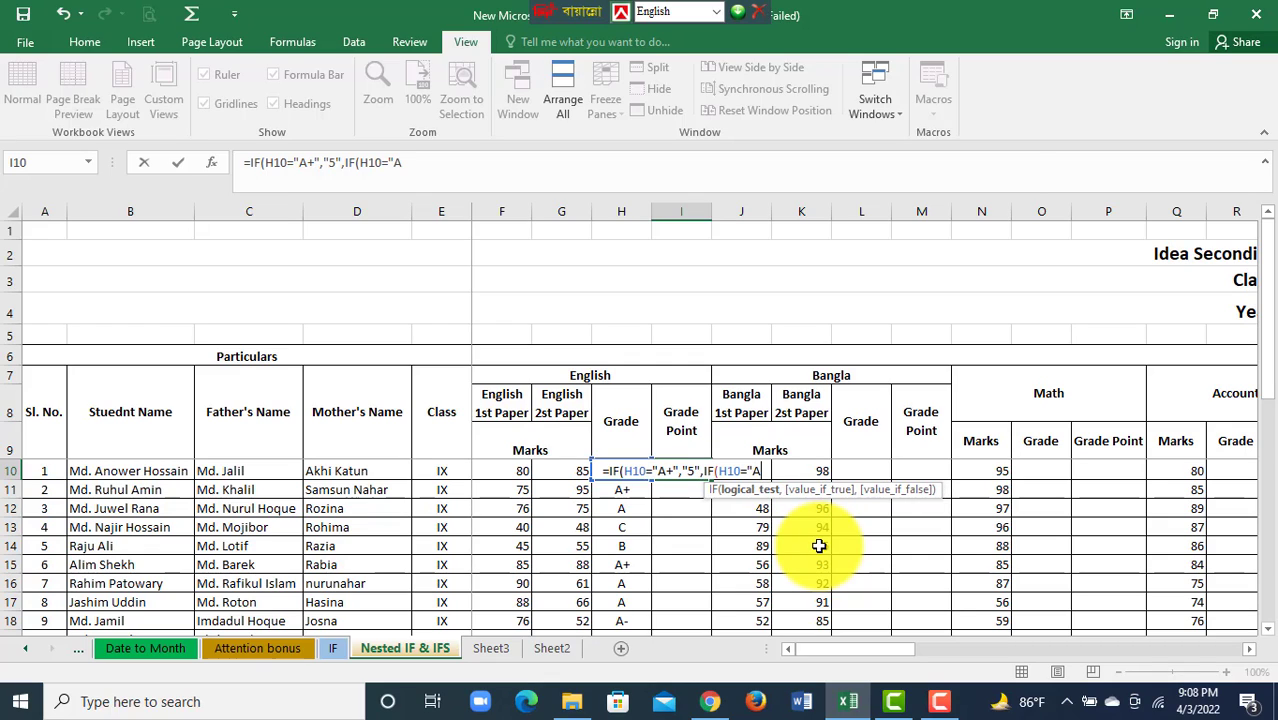
text(",)
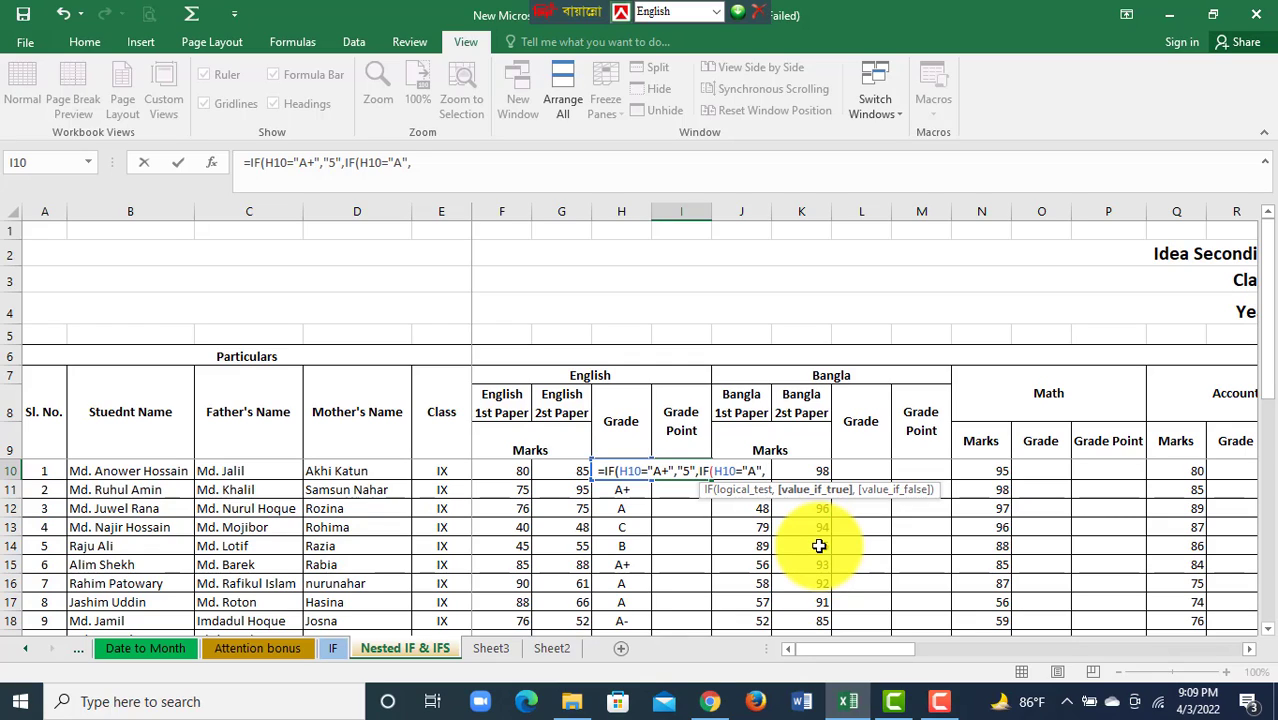
text("4)
text(",)
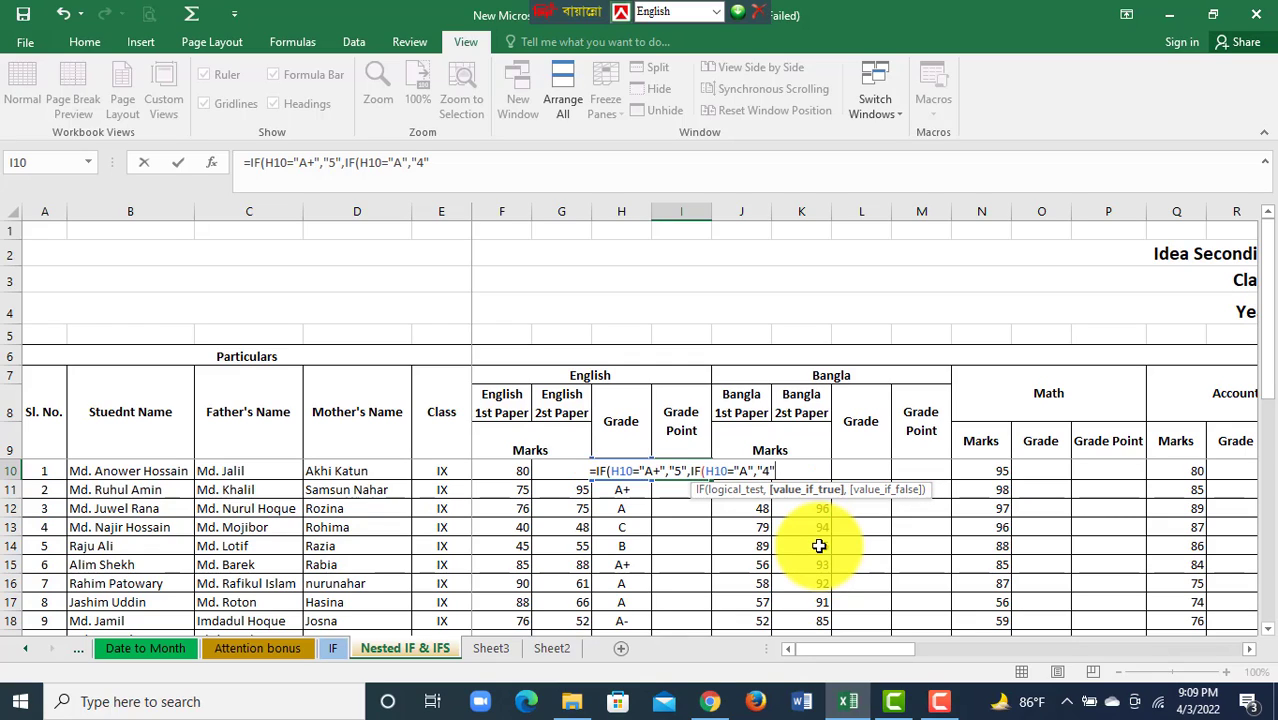
Step: Nest a third IF in the I10 formula that returns "3.5" when H10="A-"
text(IF(H10=)
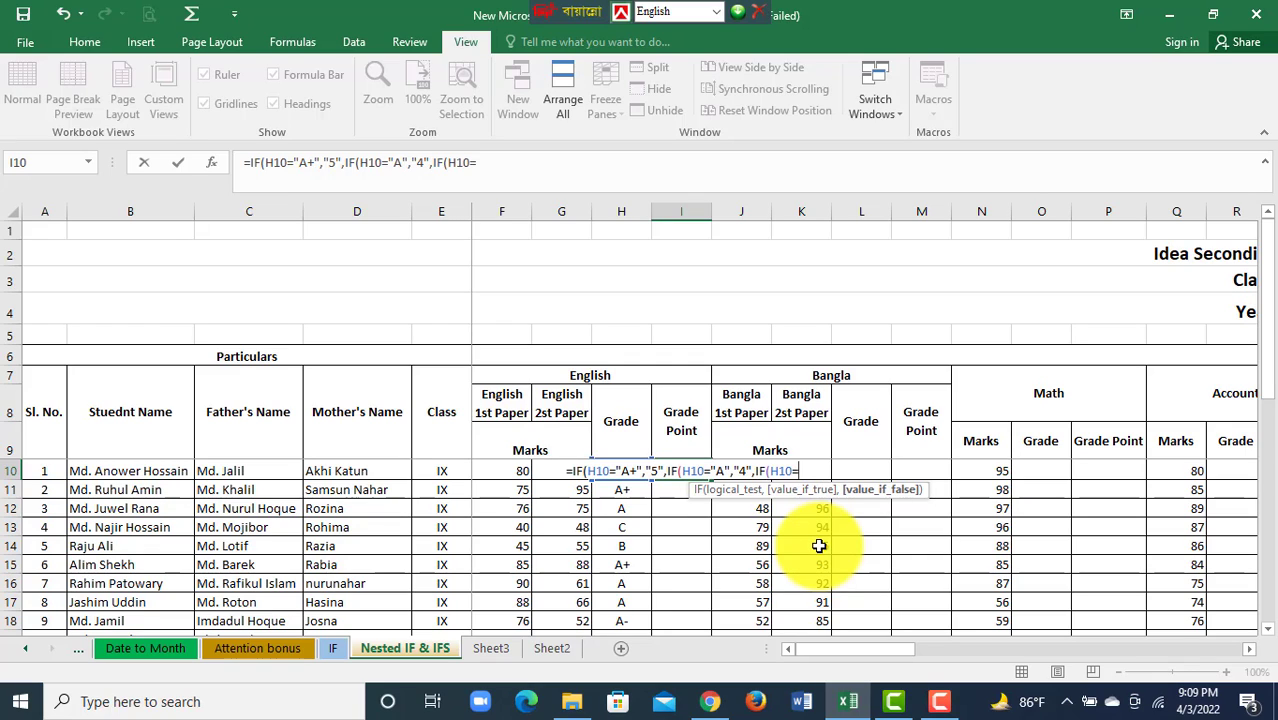
text("A)
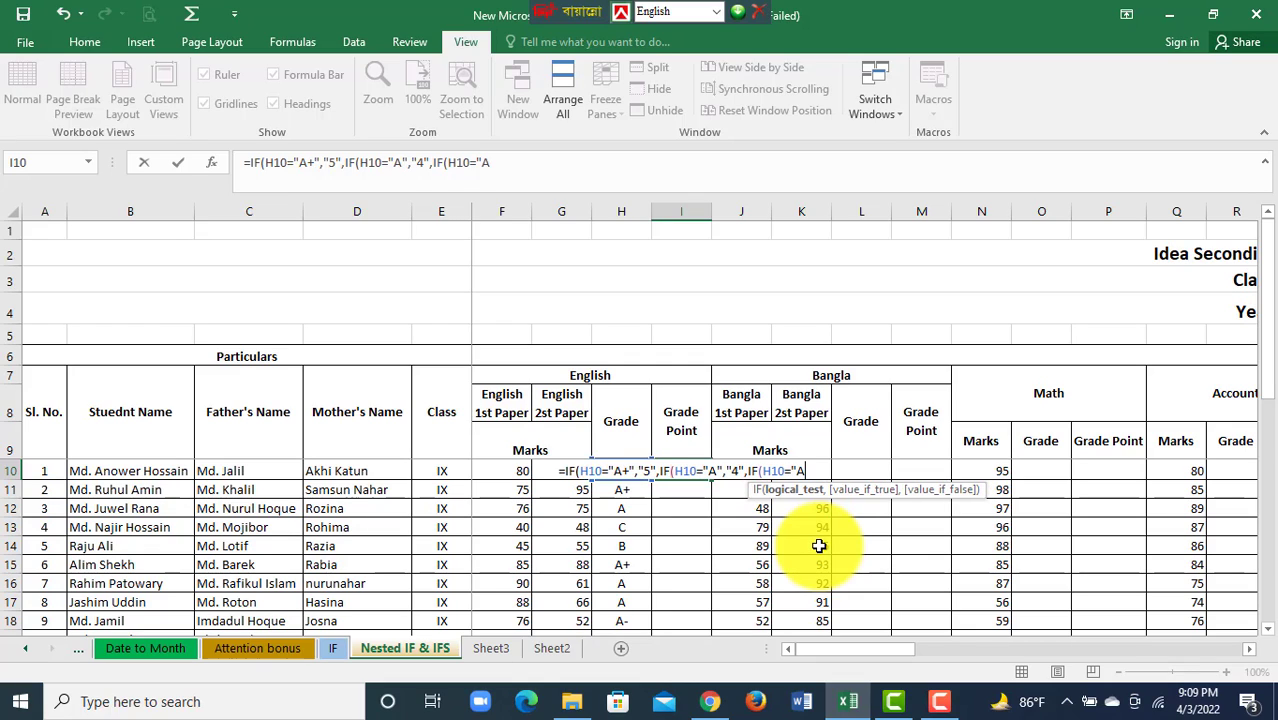
text(-)
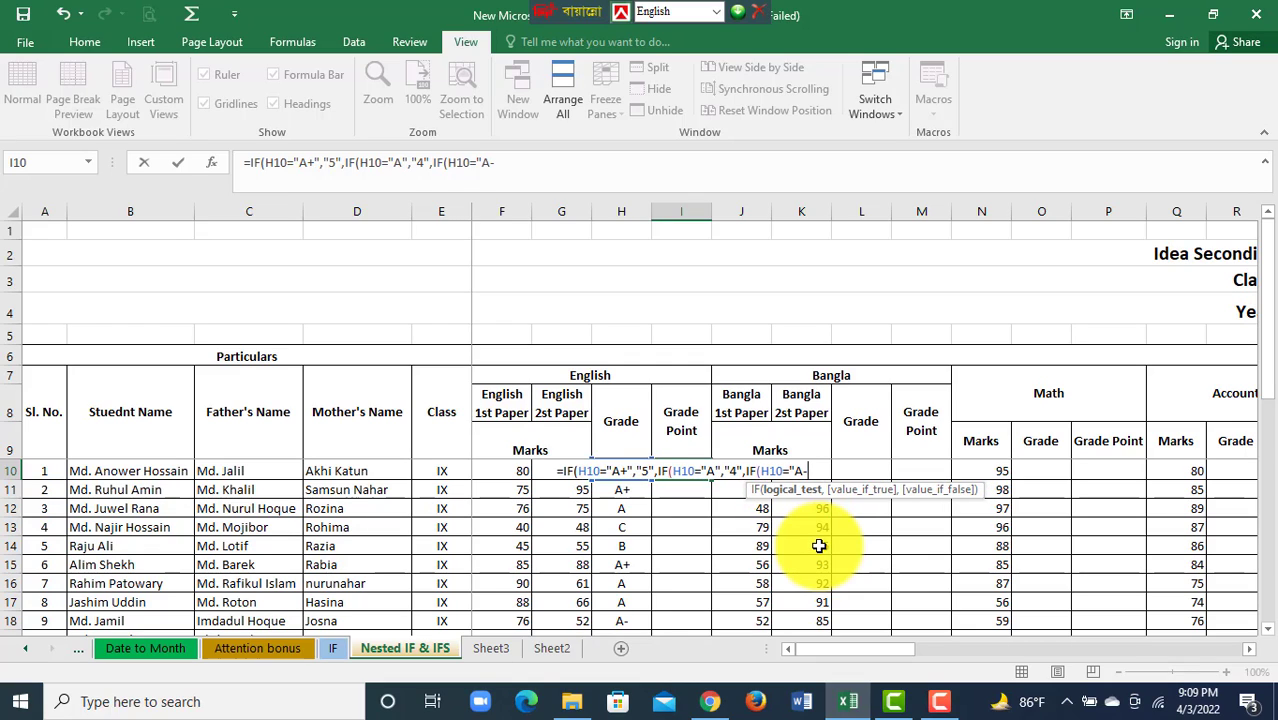
text(",")
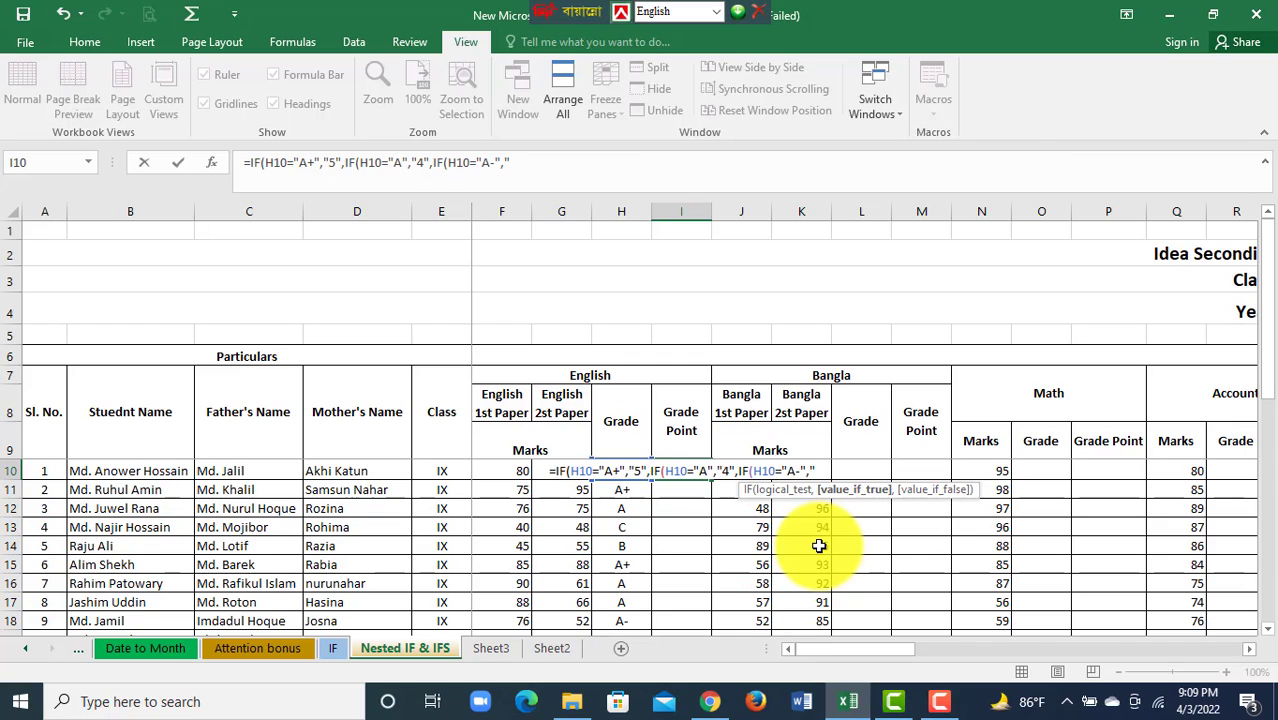
text(3.)
text(5)
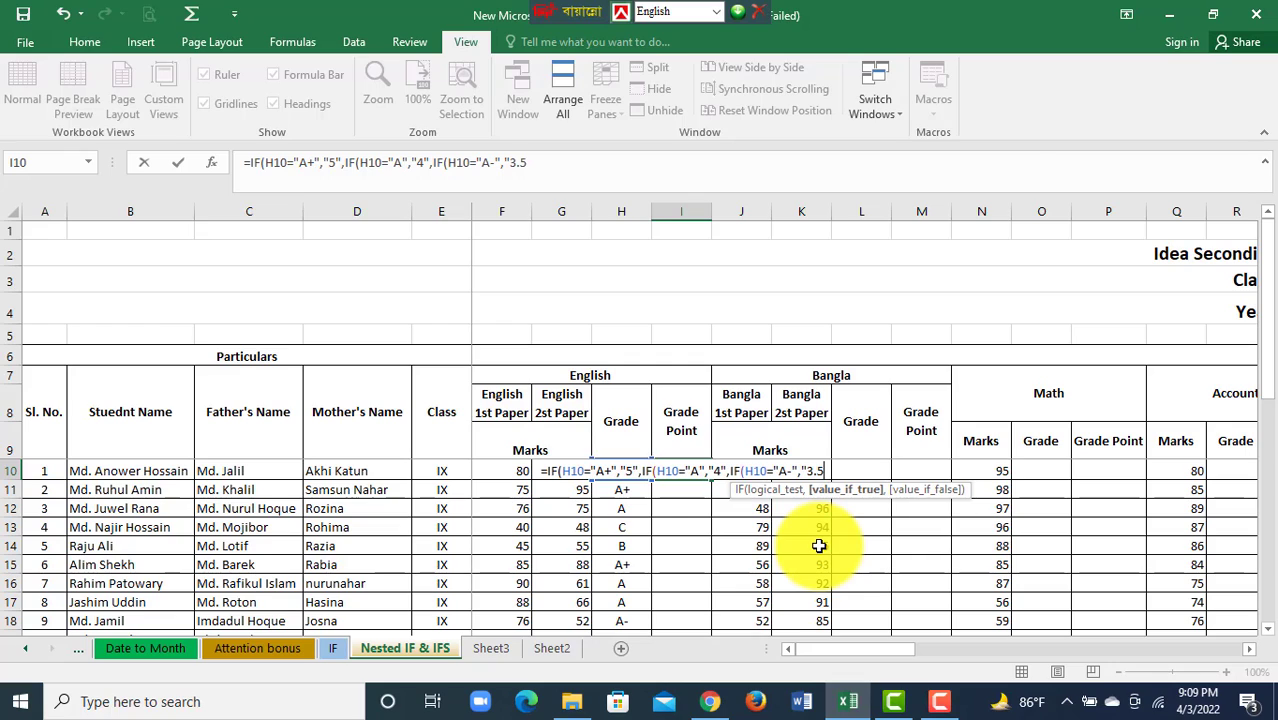
text(")
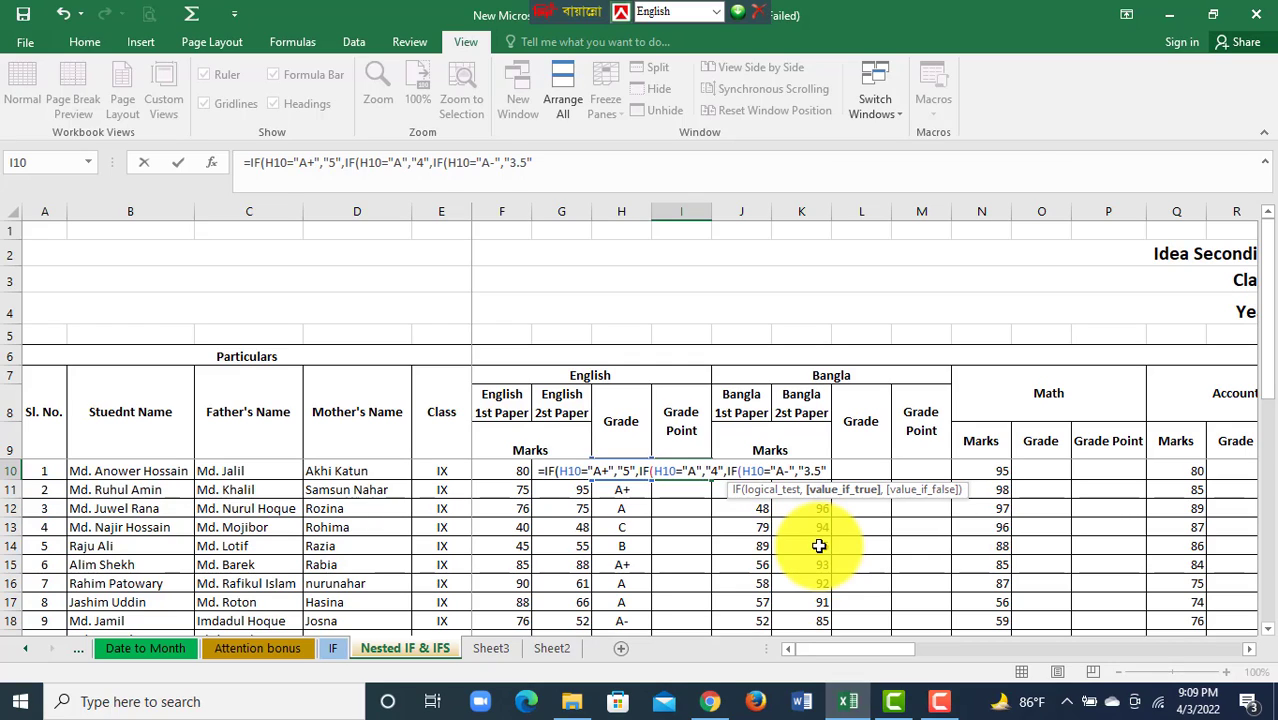
Step: Nest a fourth IF in the I10 formula that returns "3" when H10="B", and open its value-if-false argument
text(,IF(H10=)
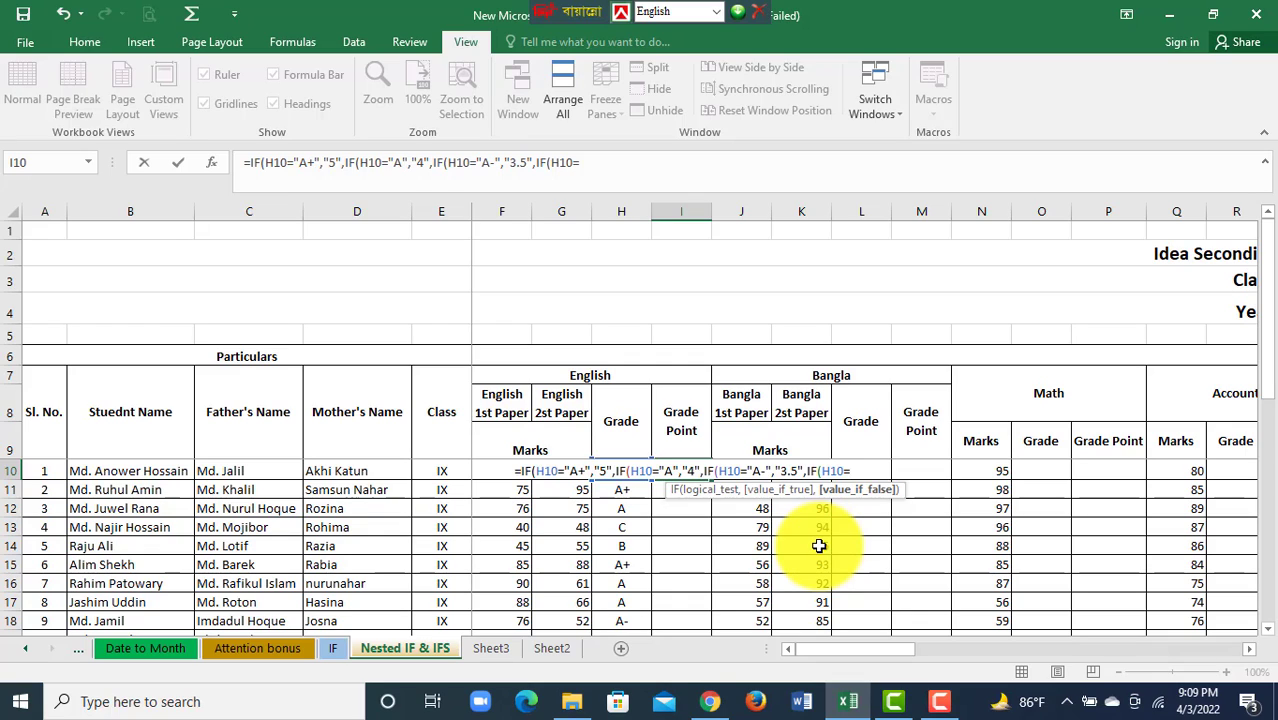
text("B)
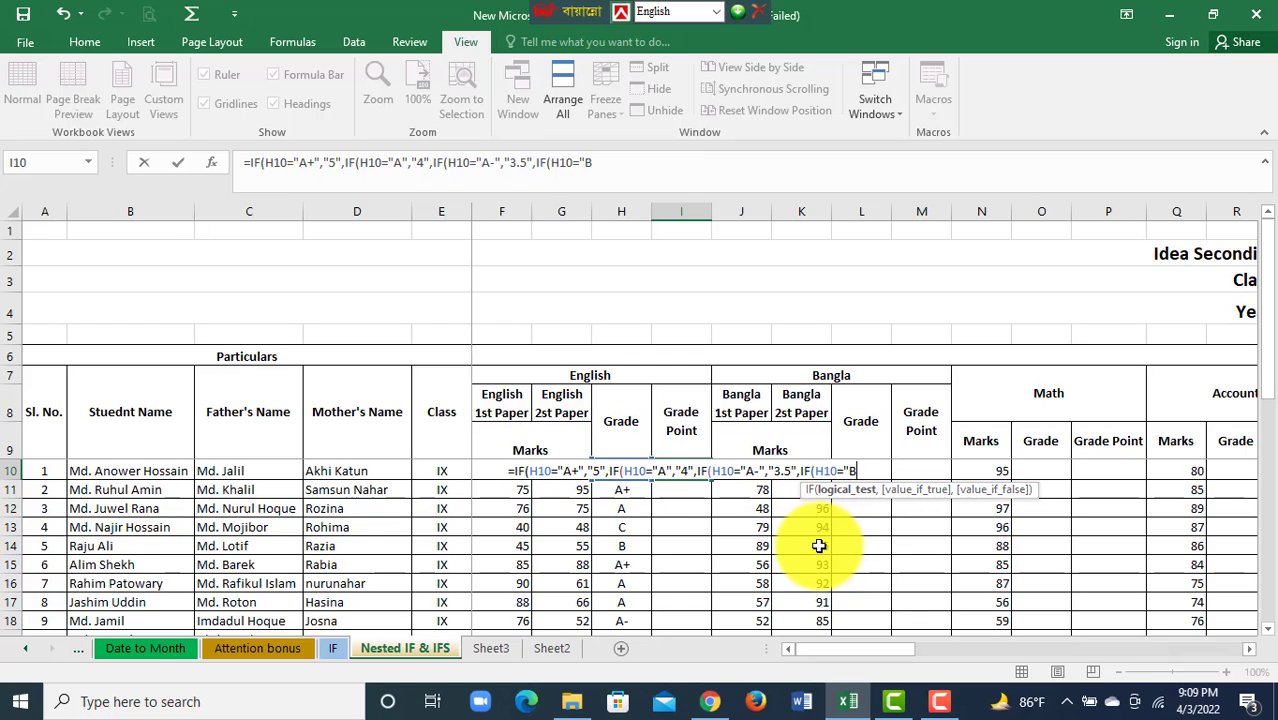
text(",)
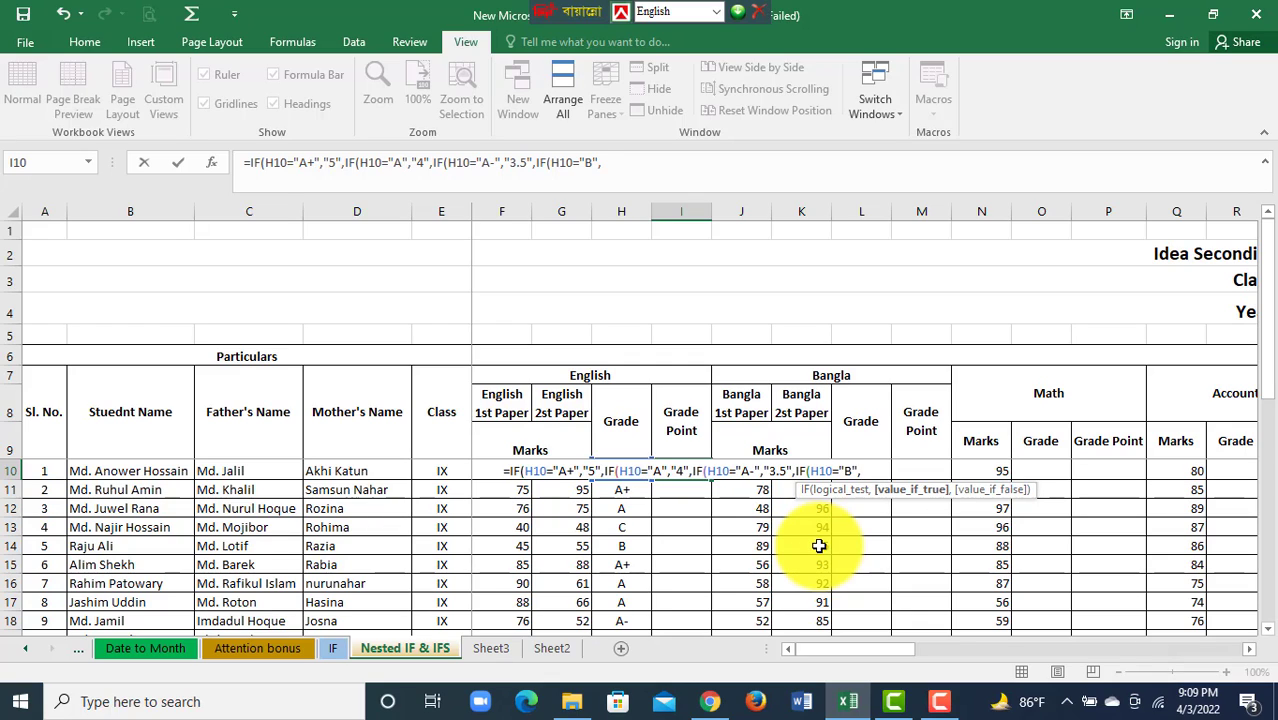
text("3")
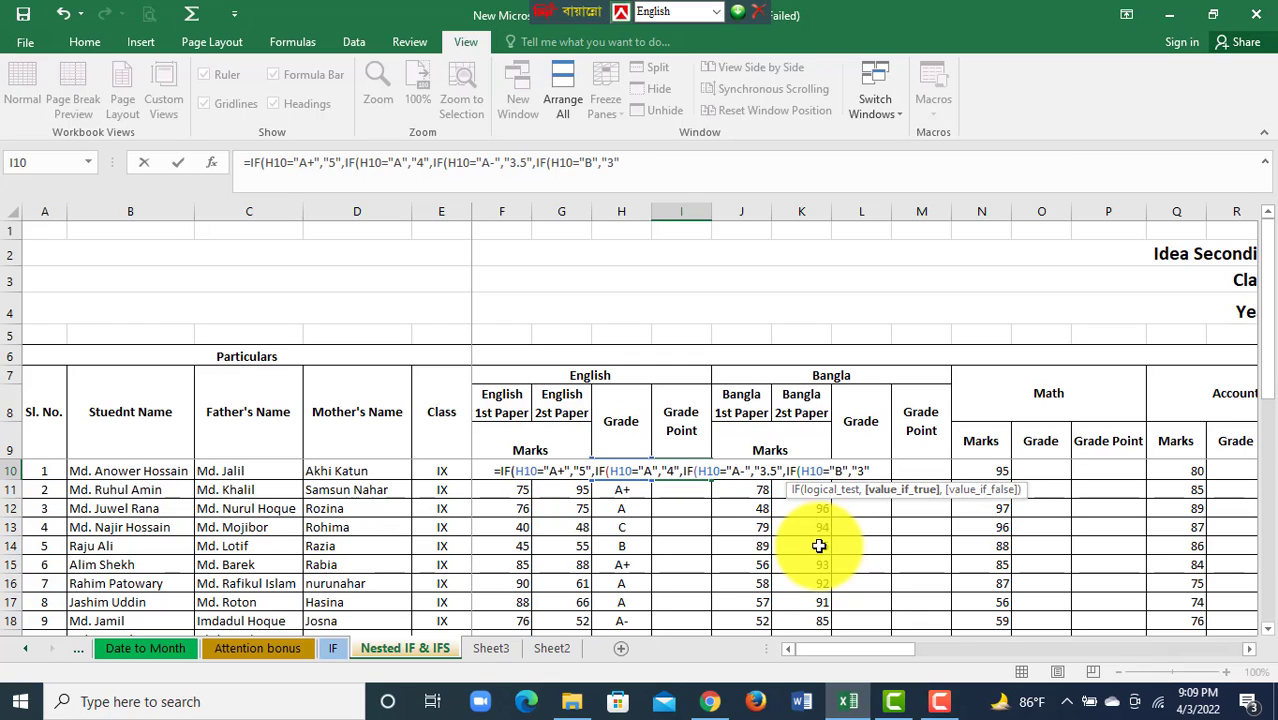
text(,)
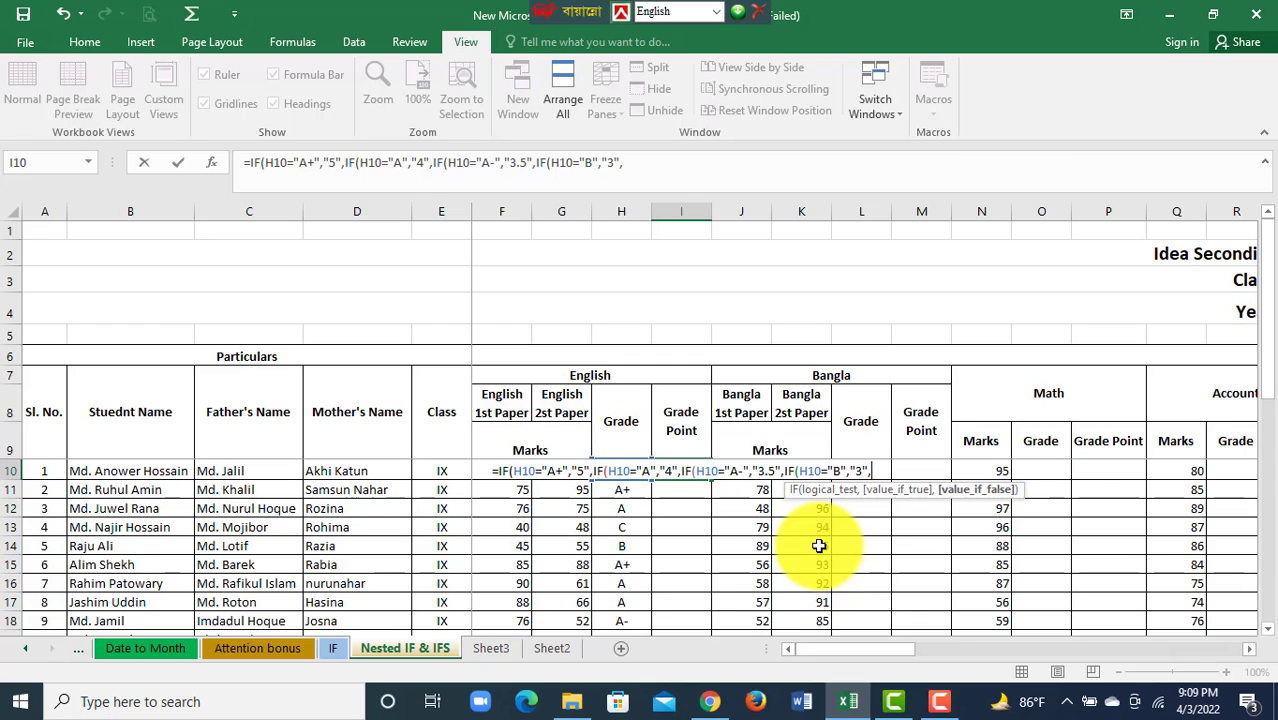
Step: Nest a fifth IF in the I10 formula that returns "2" when H10="C"
text(IF(H10=)
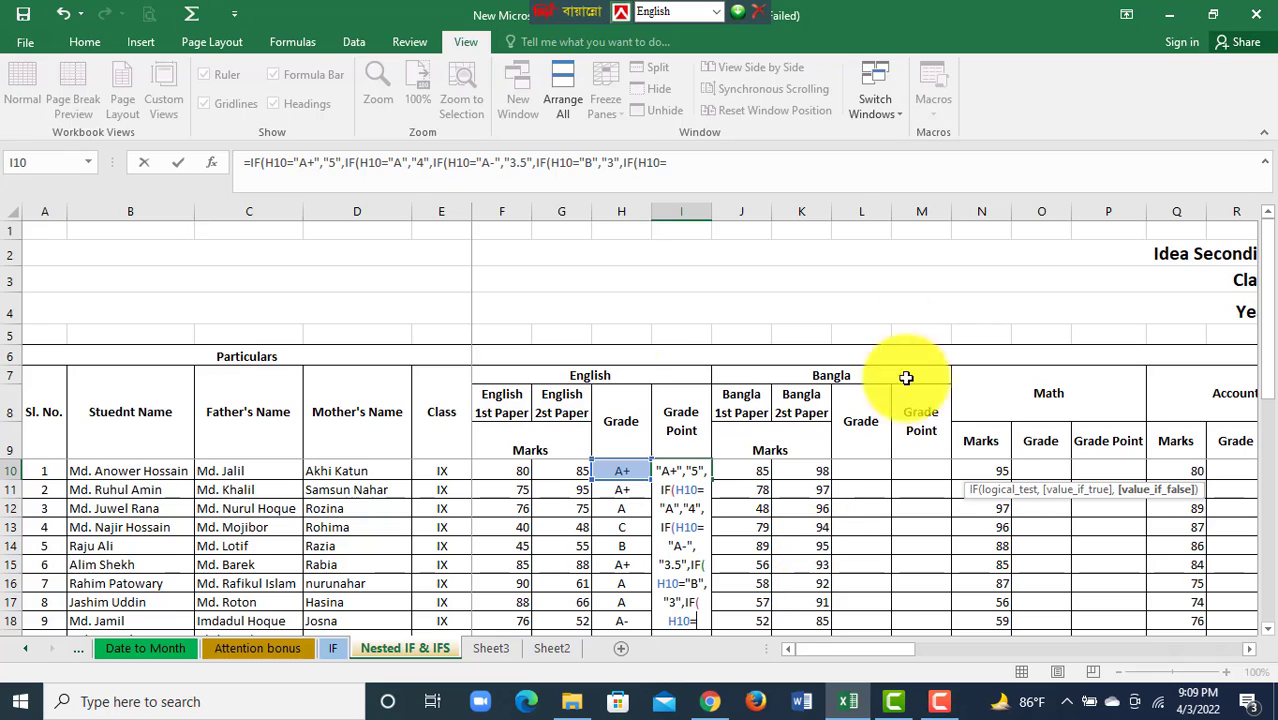
click(702, 160)
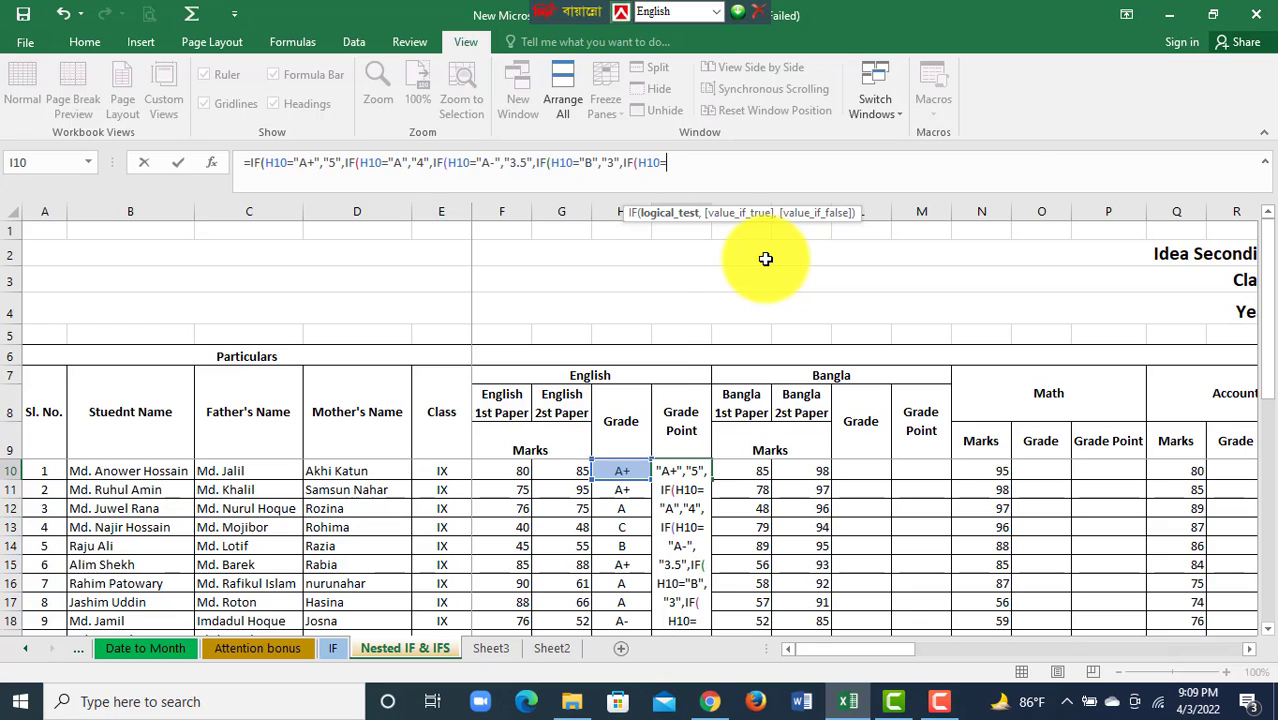
text(C)
key(BackSpace)
text("C",)
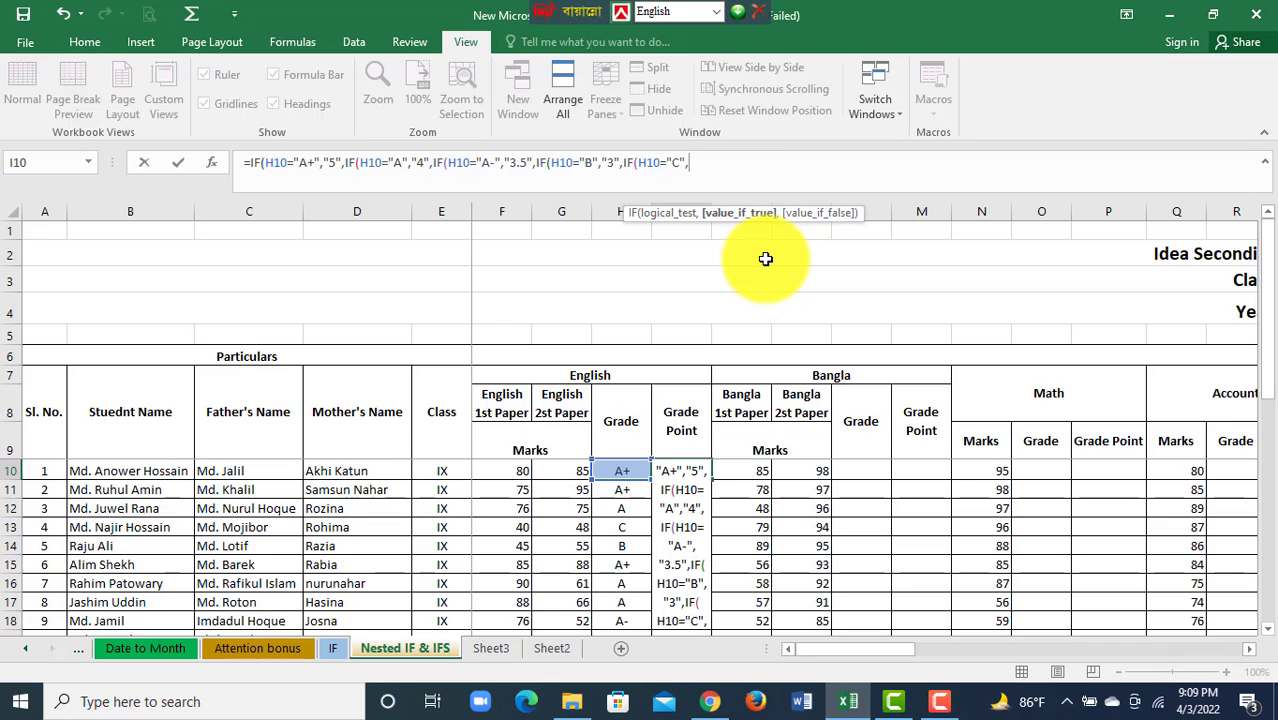
text("2")
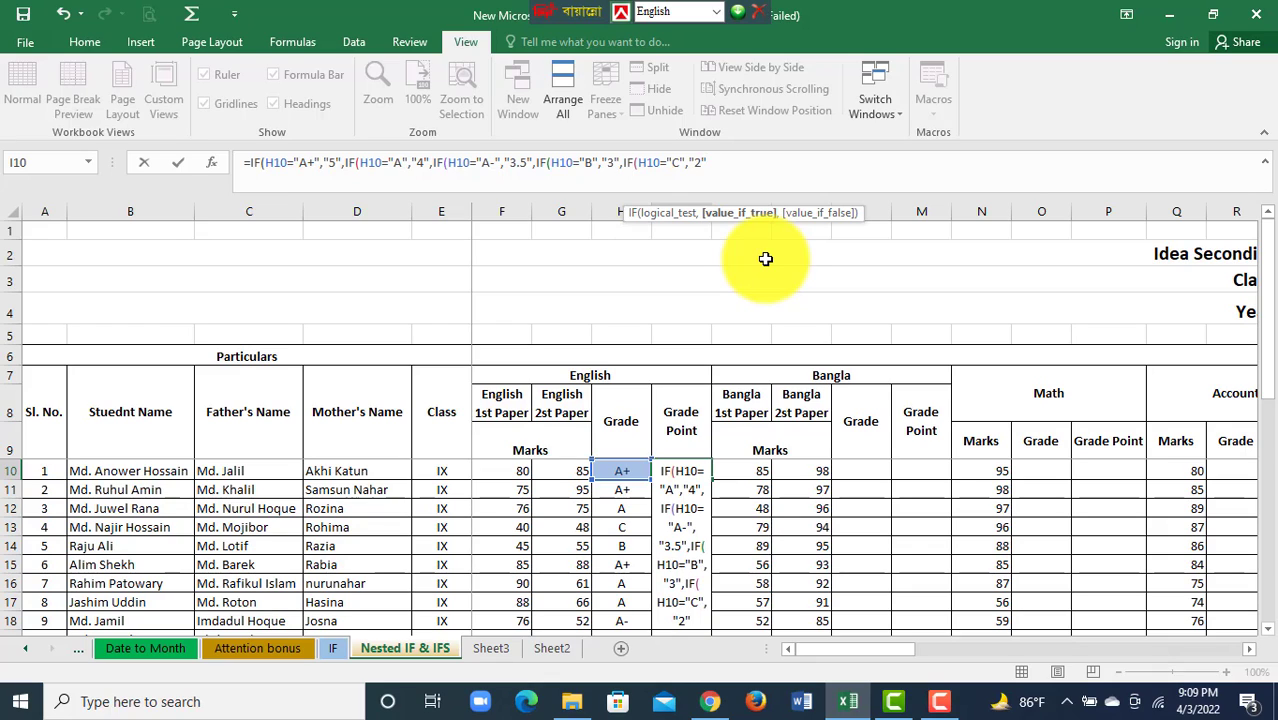
Step: Nest a sixth IF that returns "1" when H10="D" and "F" otherwise, then close all six brackets and commit the I10 formula
text(,IF(H10=)
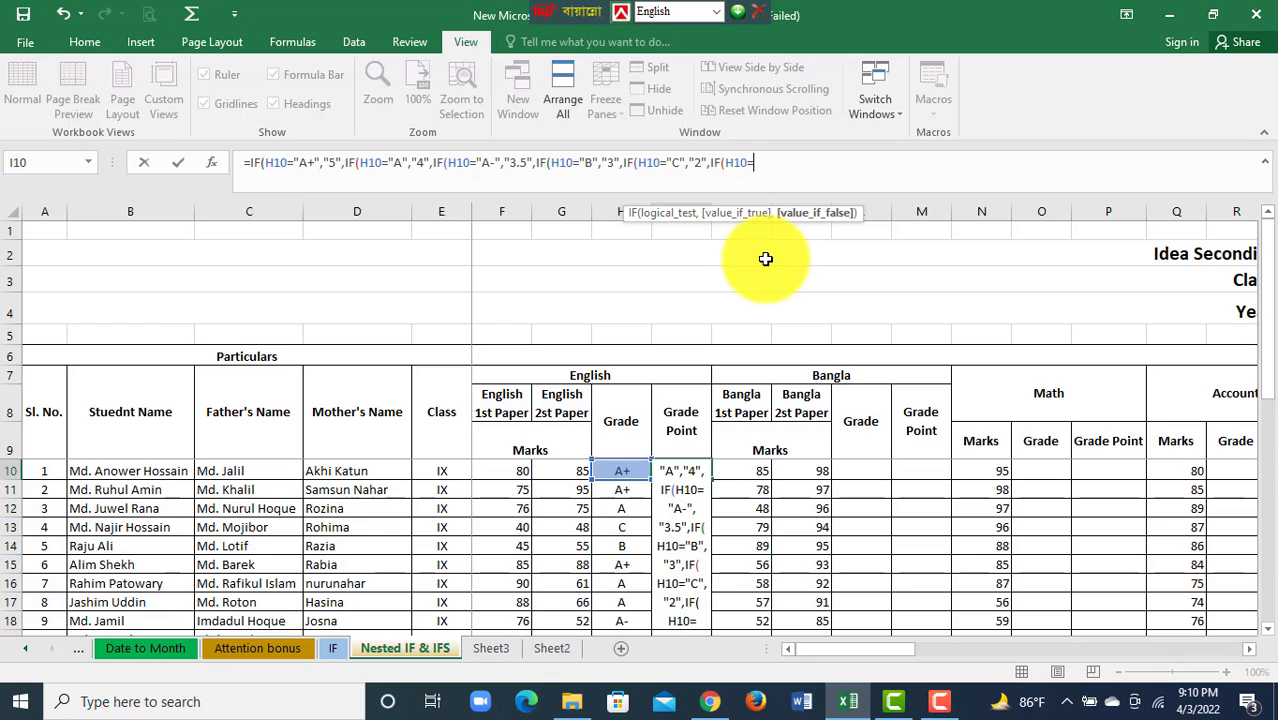
text("D)
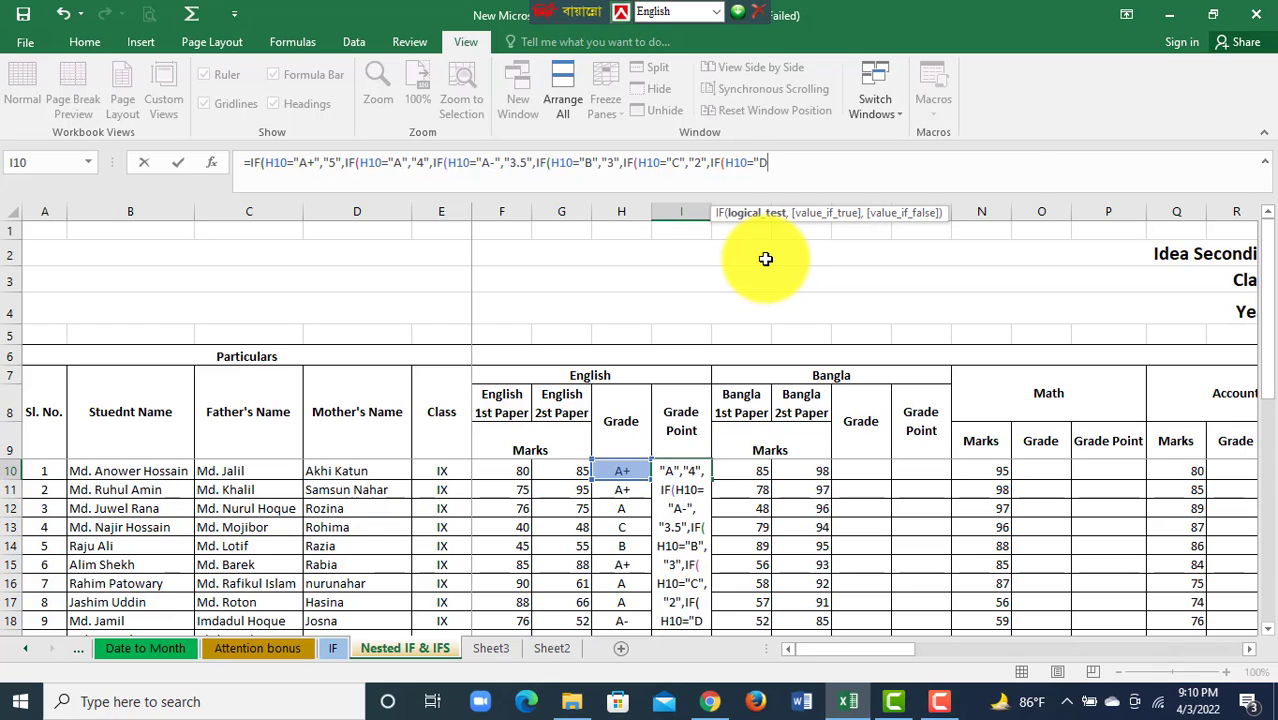
text(",)
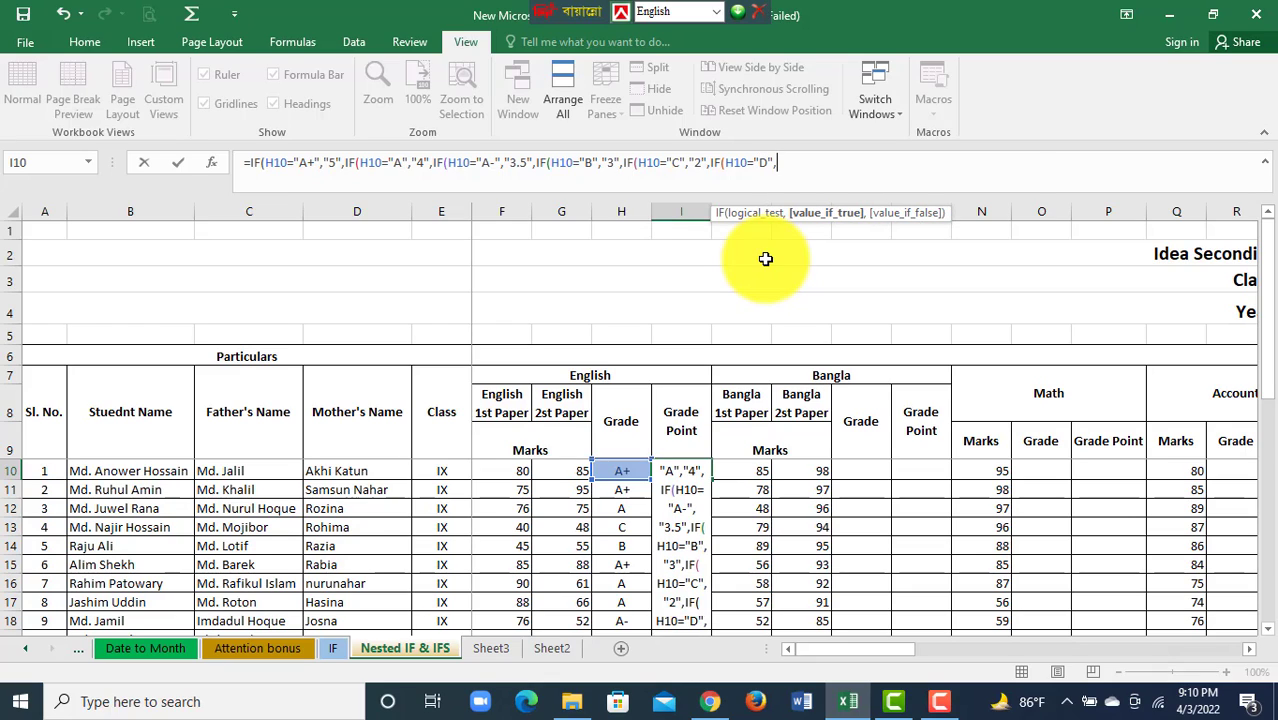
text("1",)
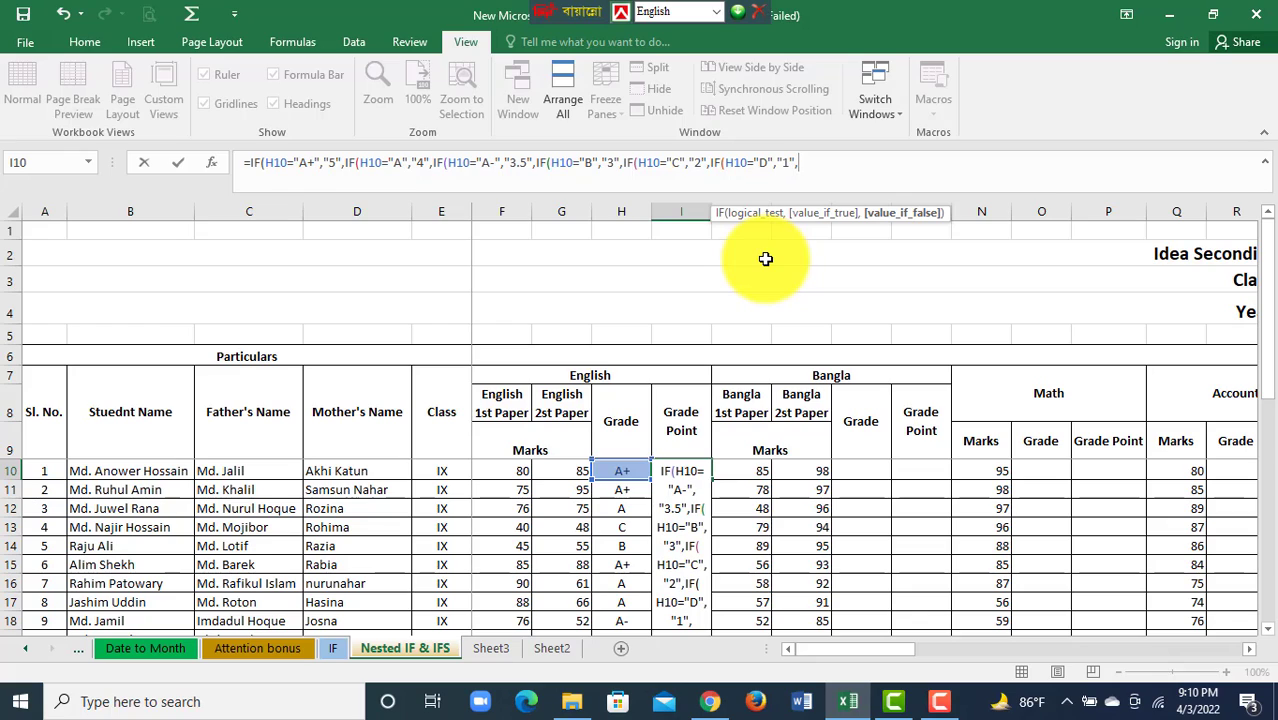
text("F"0))))))
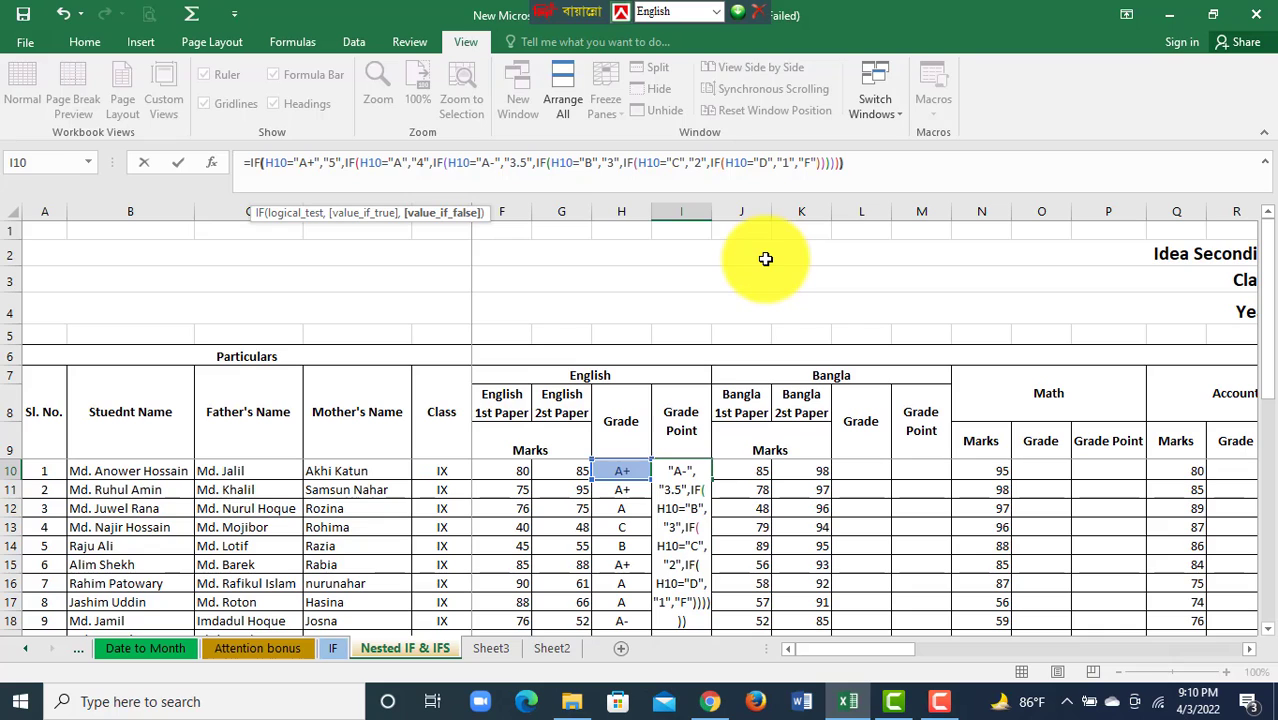
key(Return)
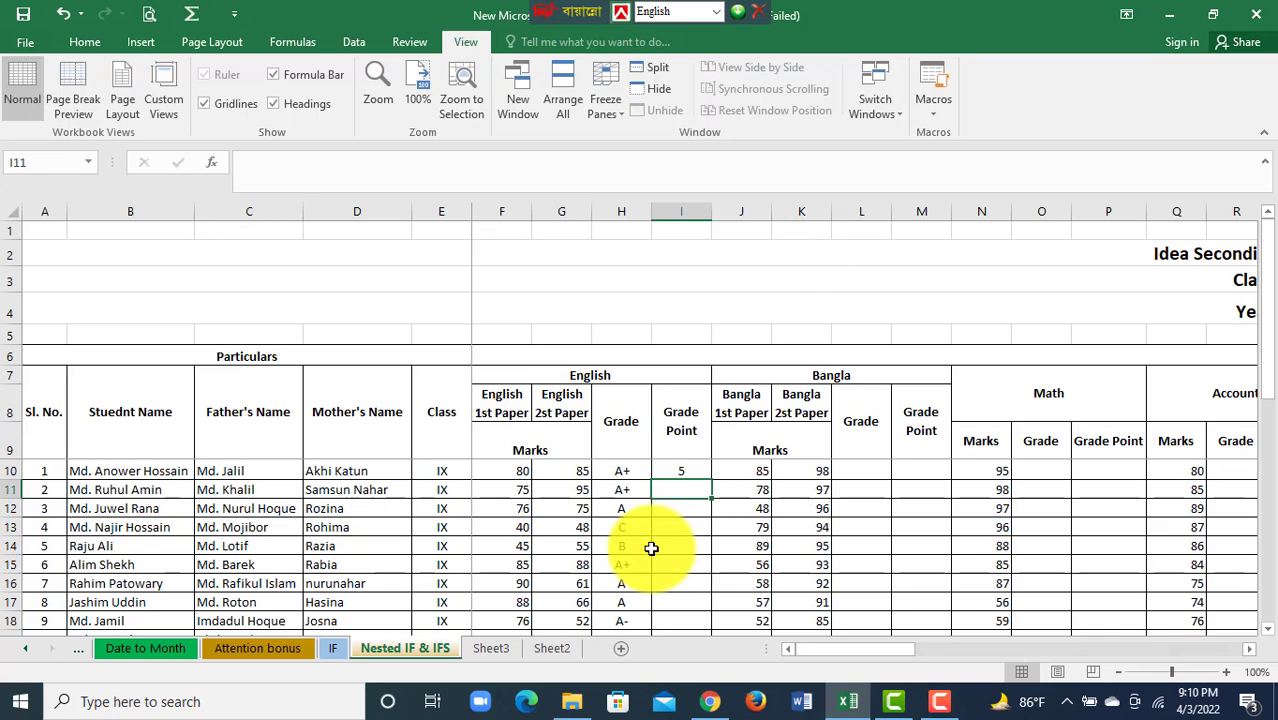
Step: Fill the I10 formula down the English Grade Point column for all students and save the workbook
click(680, 470)
drag(710, 480, 705, 608)
scroll(691, 577, up, 4)
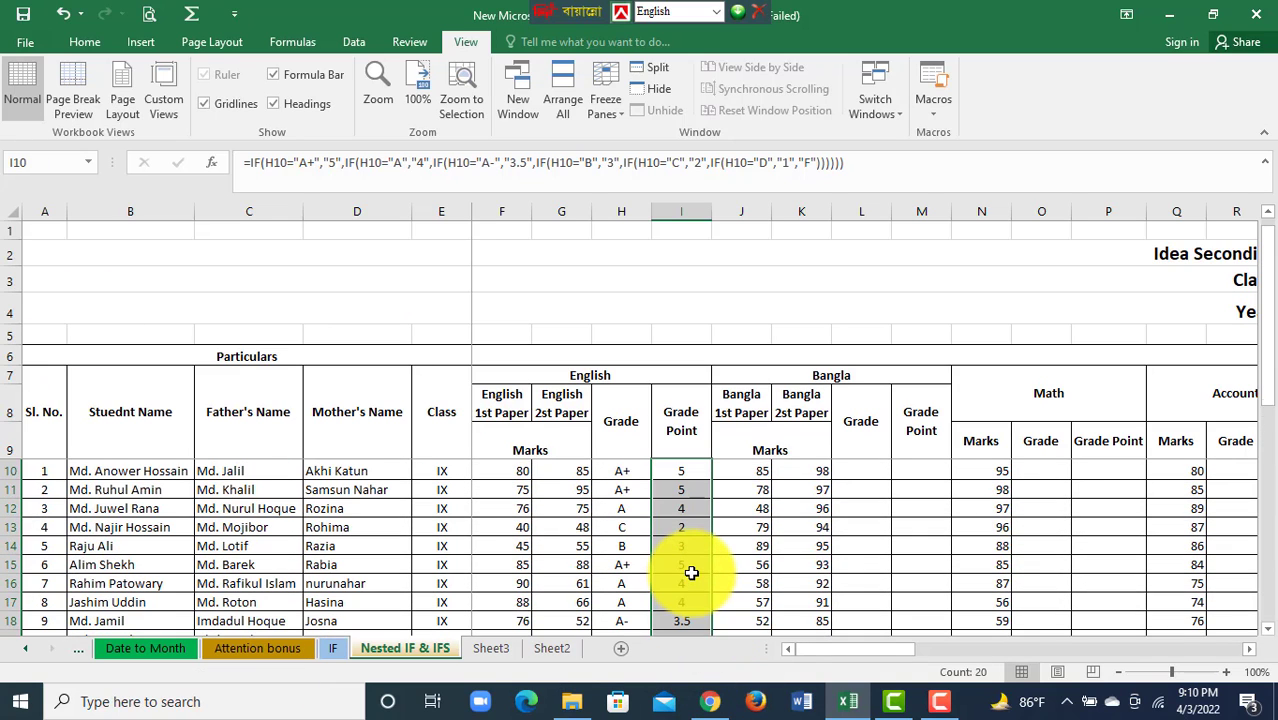
key(ctrl+s)
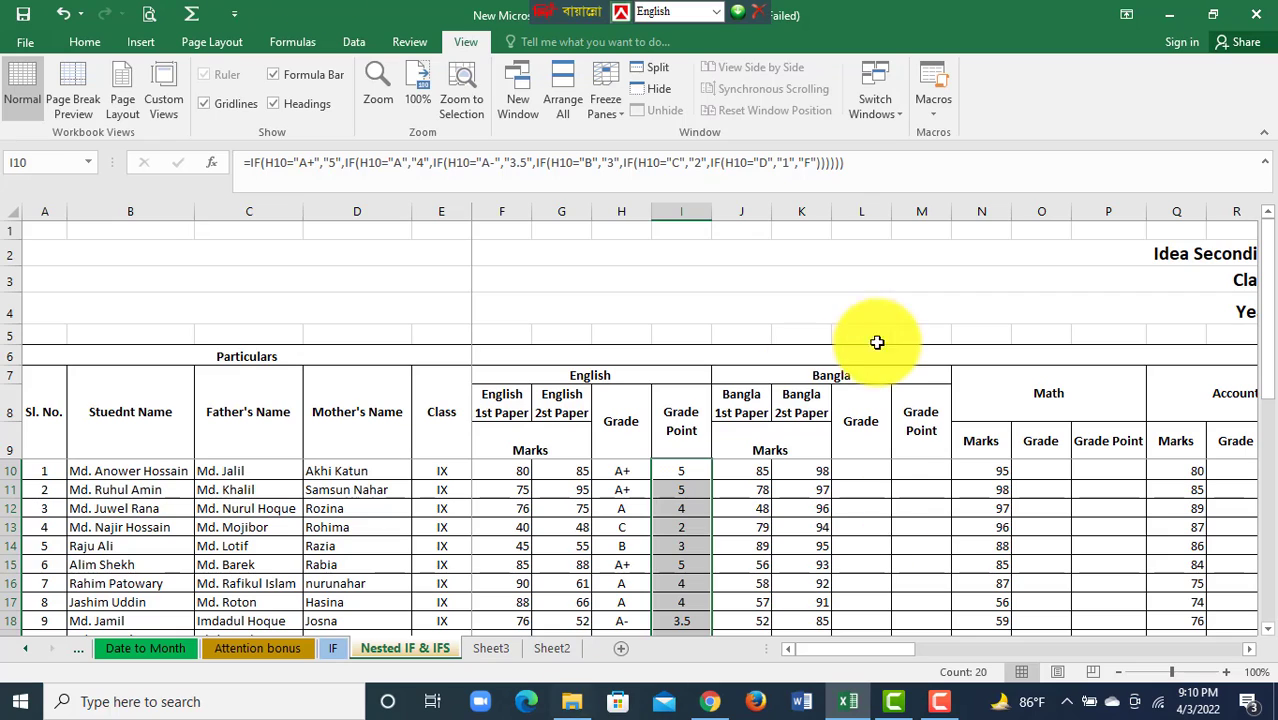
click(667, 471)
click(808, 471)
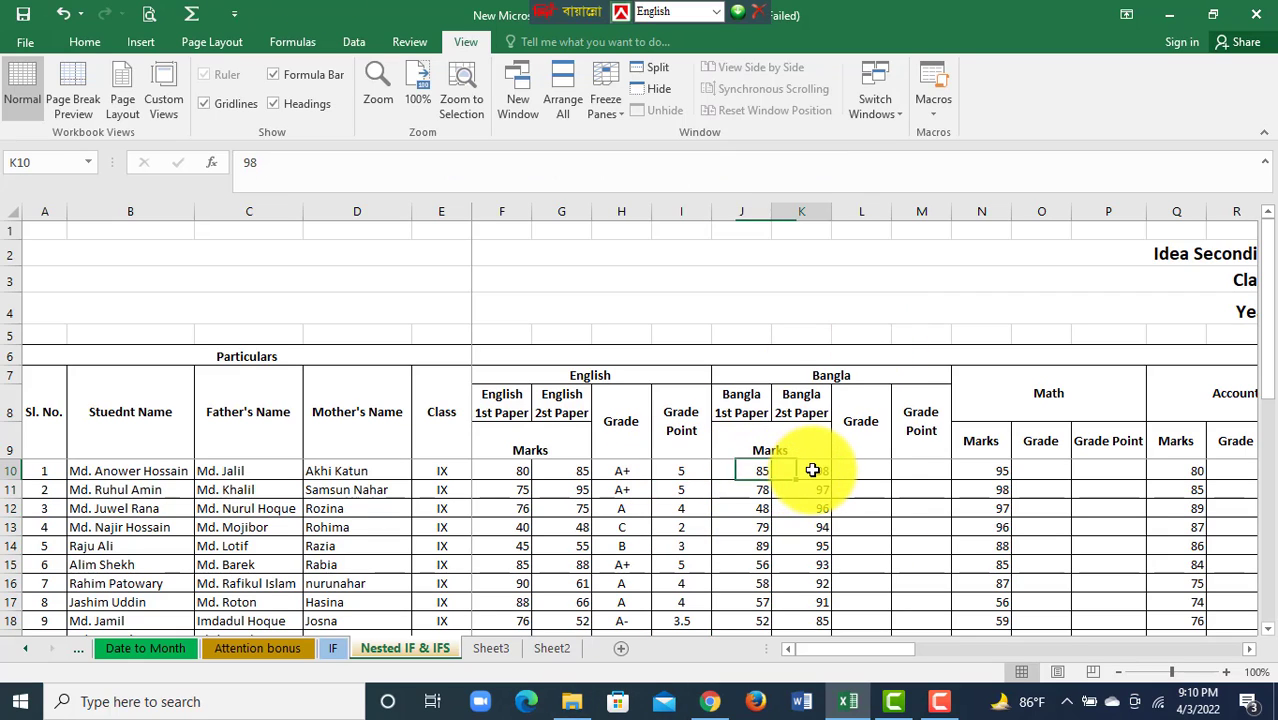
Step: Copy the English Grade and Grade Point formulas in H10:I29 into the Bangla Grade and Grade Point columns starting at L10
click(575, 471)
drag(626, 478, 685, 602)
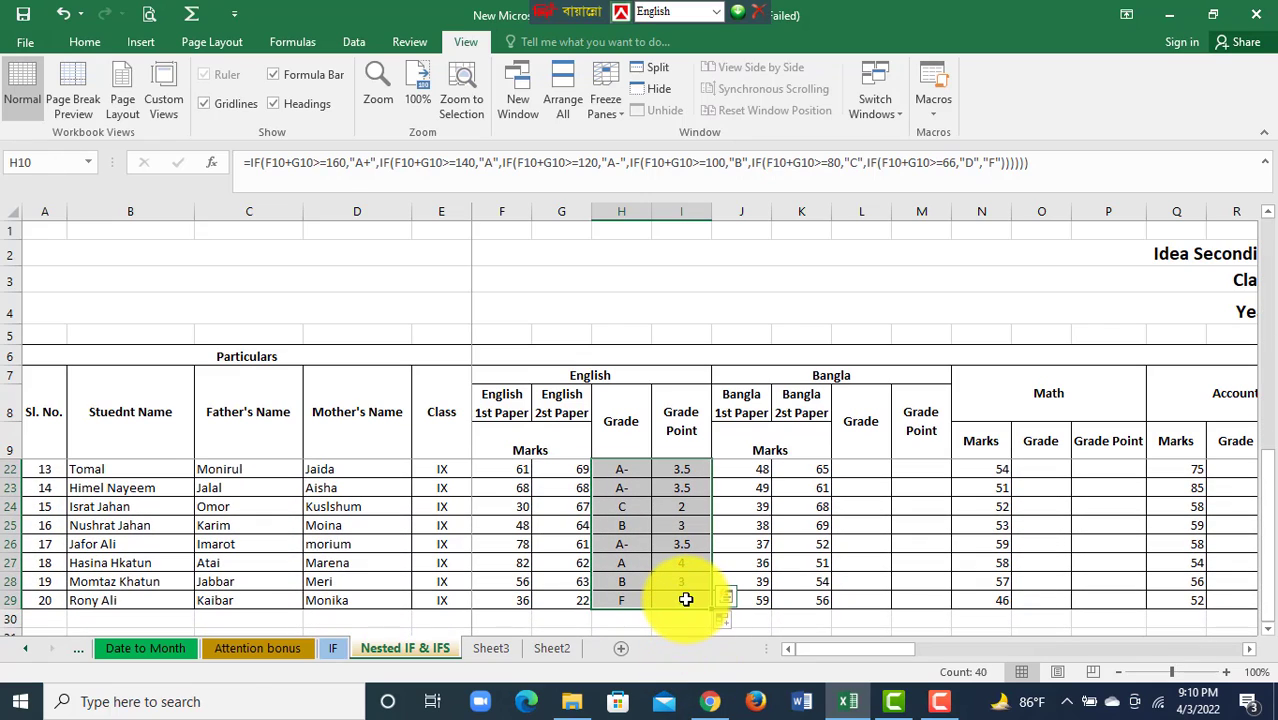
key(ctrl+c)
scroll(687, 598, up, 4)
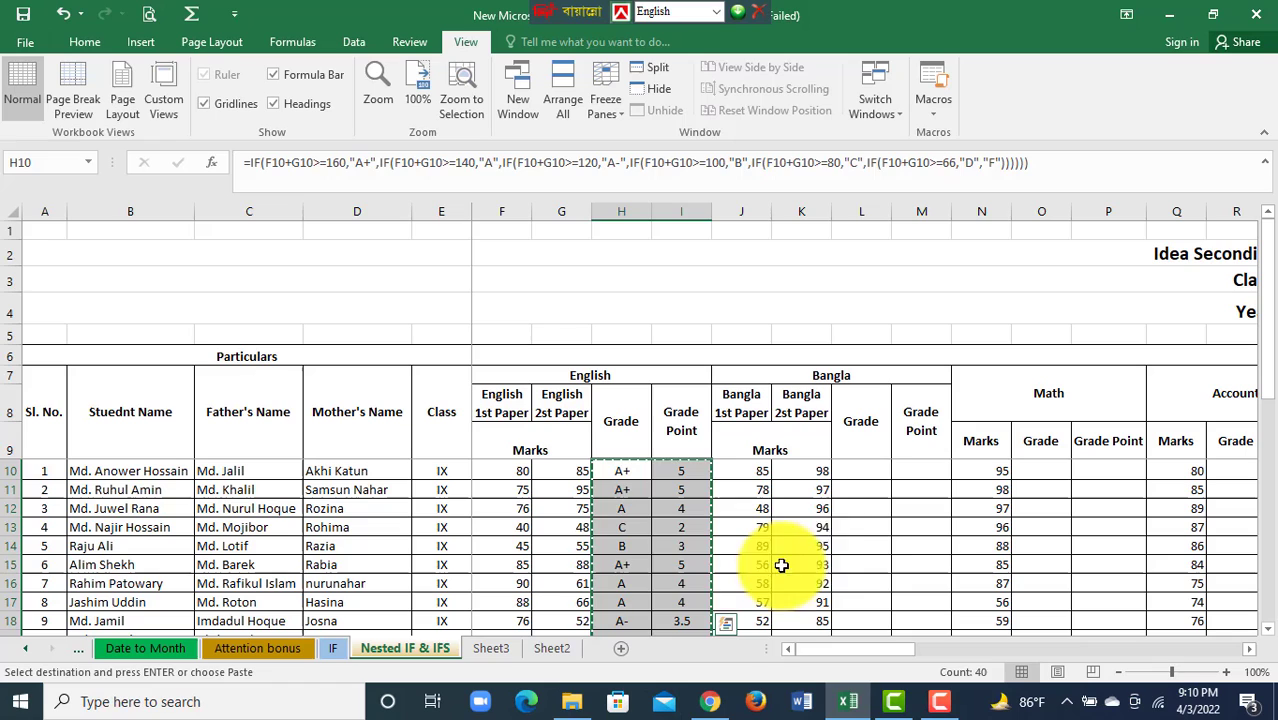
click(861, 470)
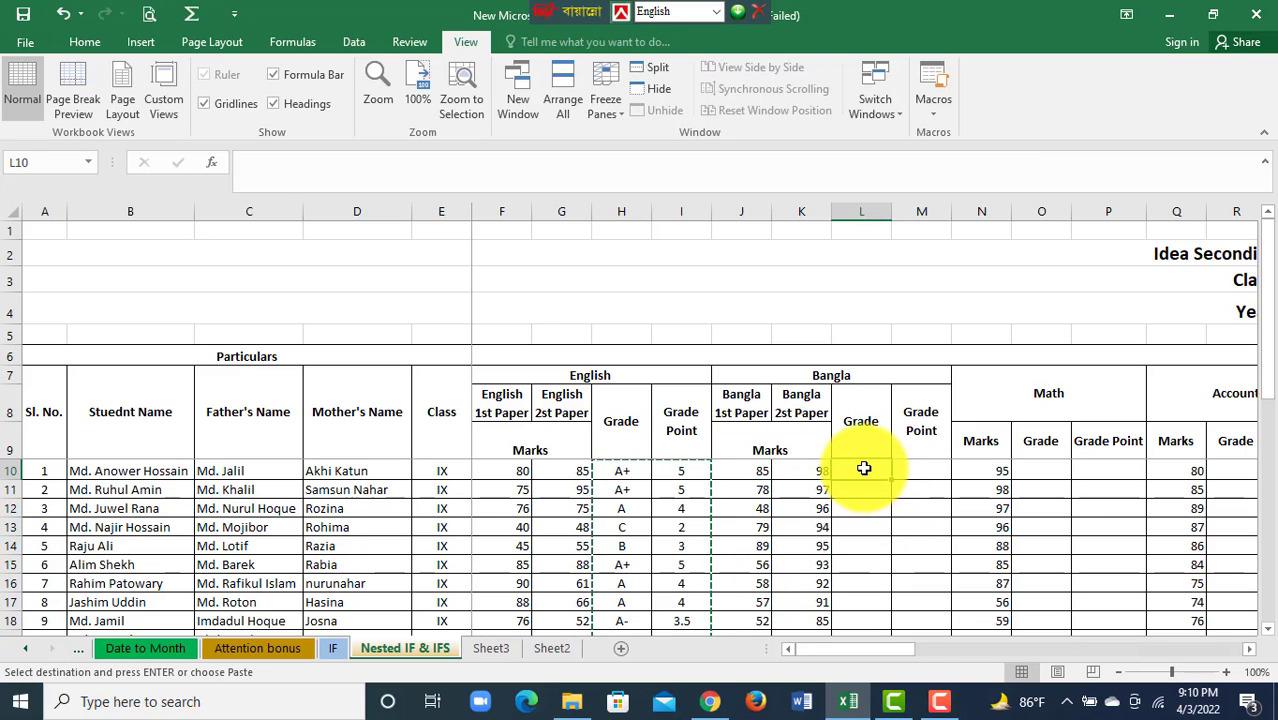
key(ctrl+v)
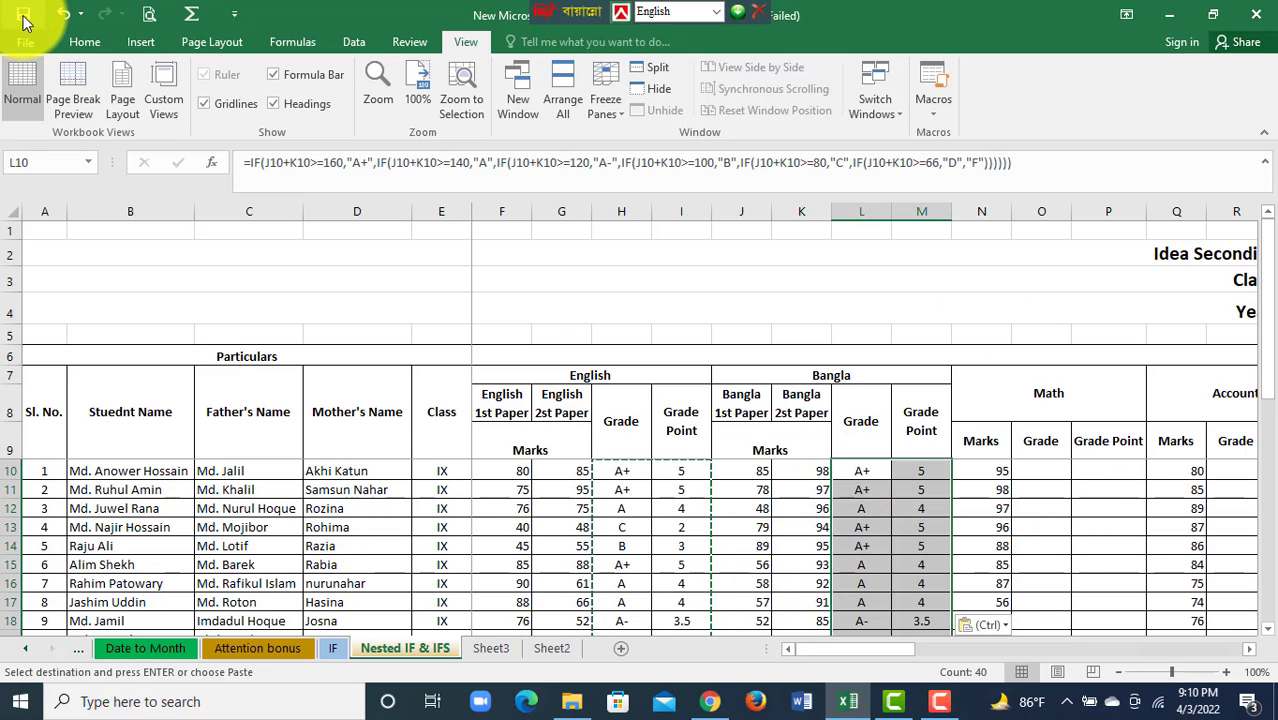
click(866, 472)
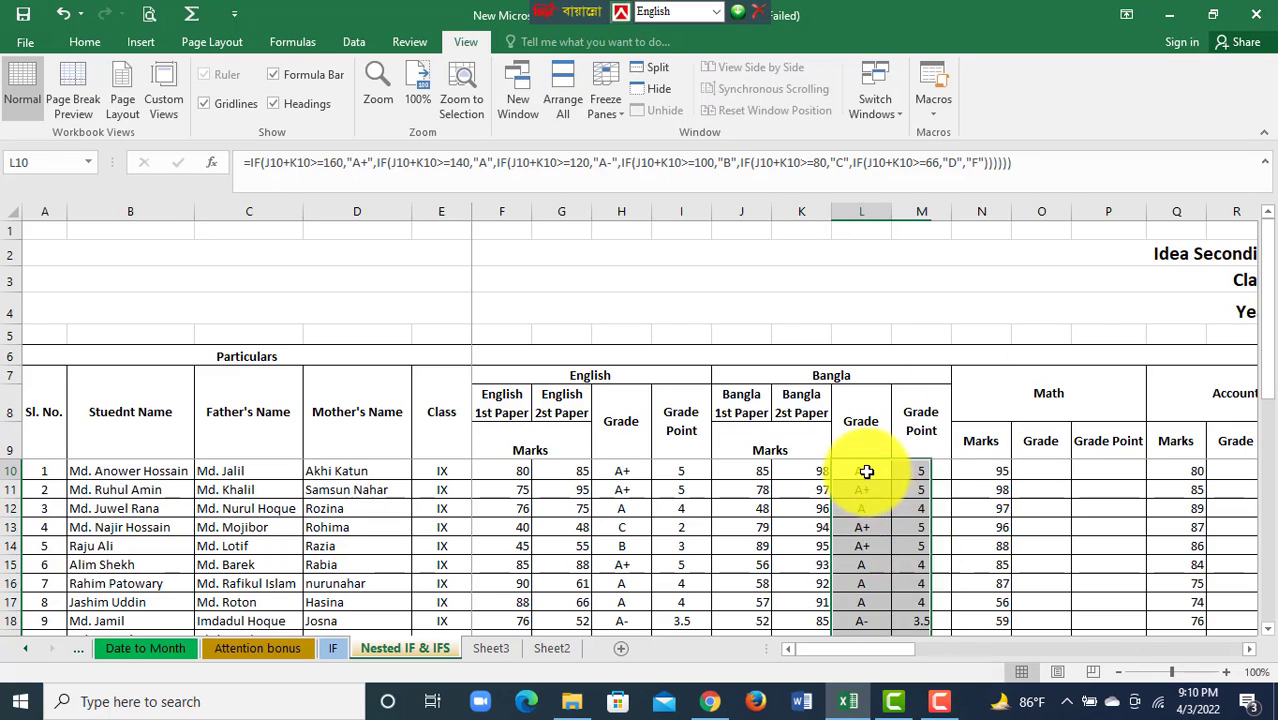
Step: Start an IF formula in the Math Grade cell O10 that returns "A+" when N10>=80, and open its value-if-false argument
click(1032, 469)
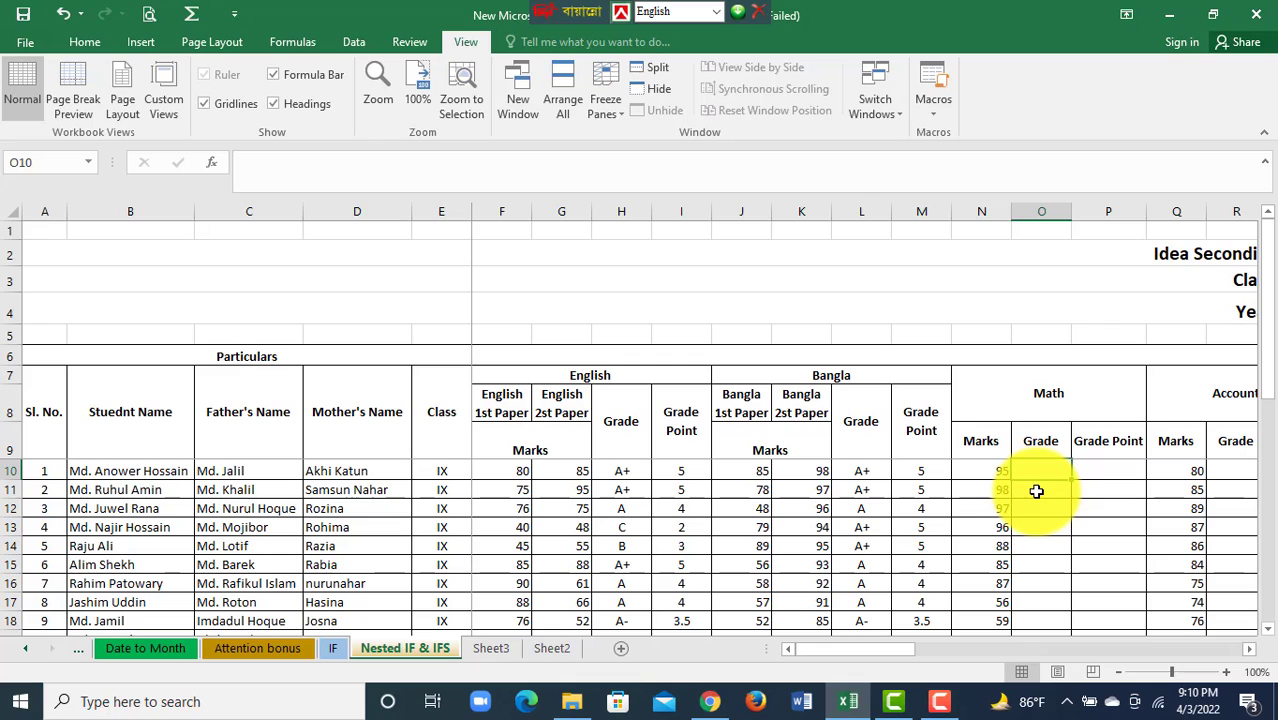
text(=if)
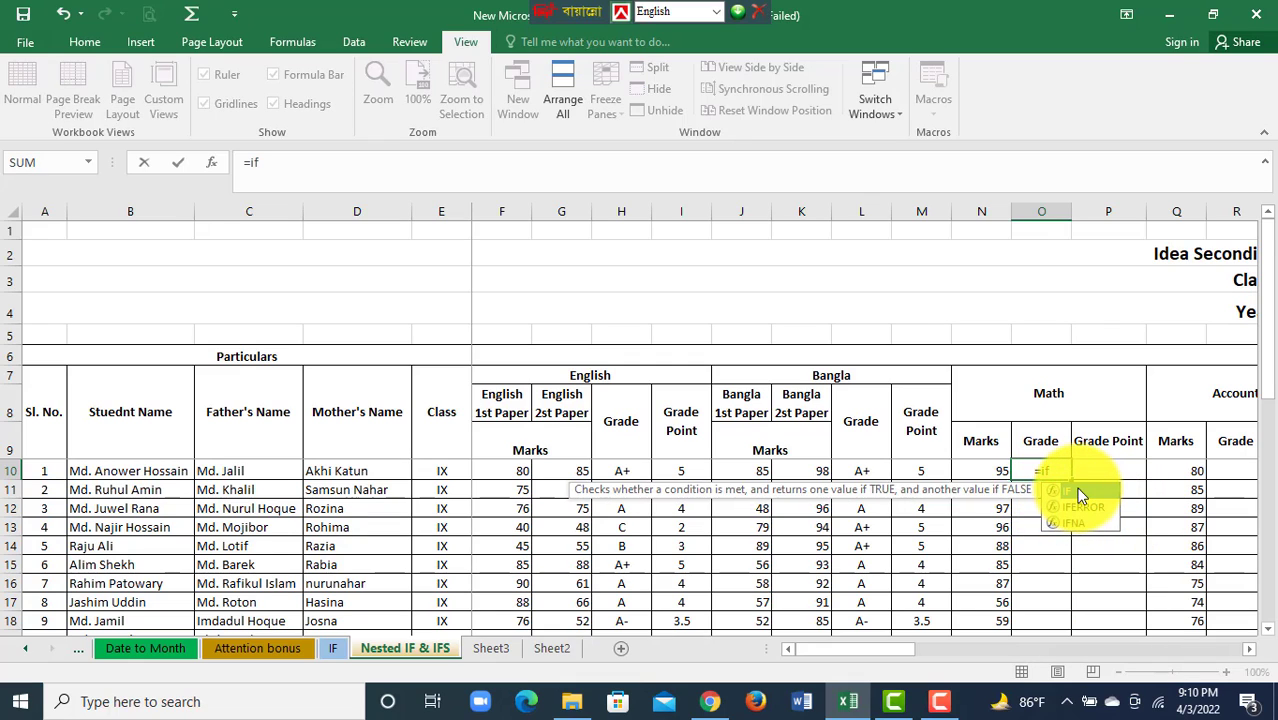
double_click(1076, 489)
click(991, 470)
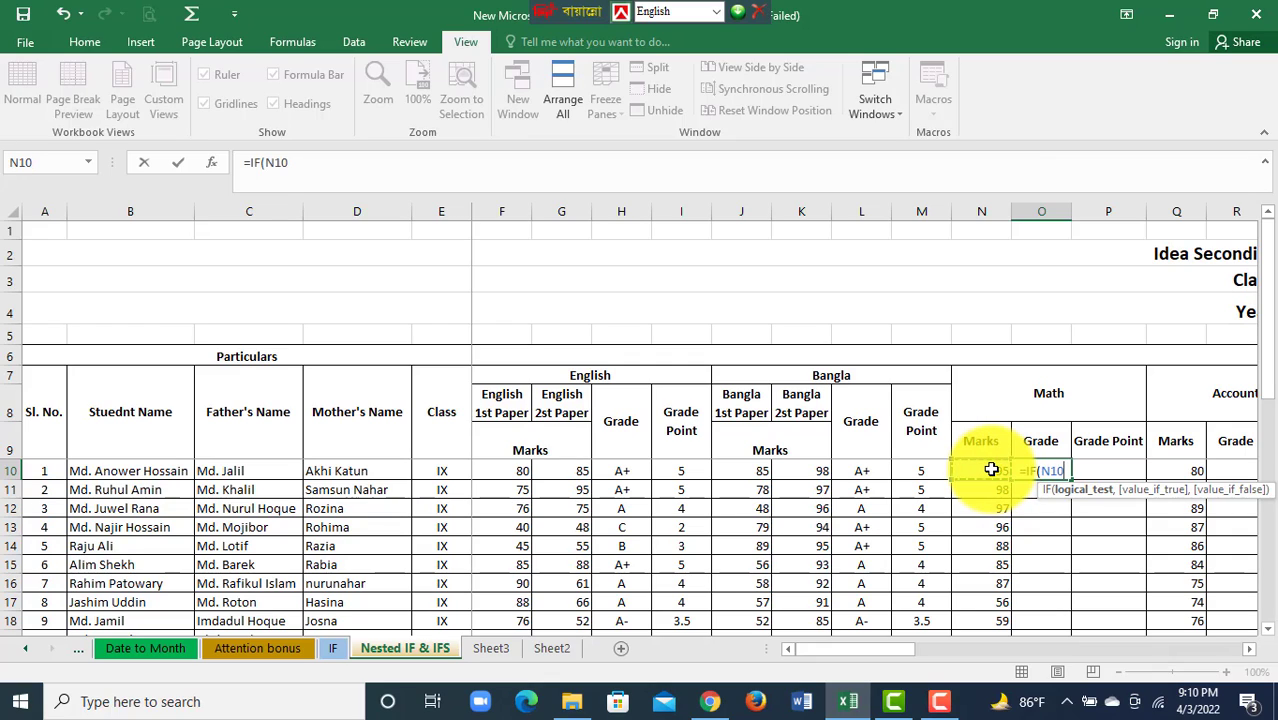
text(>)
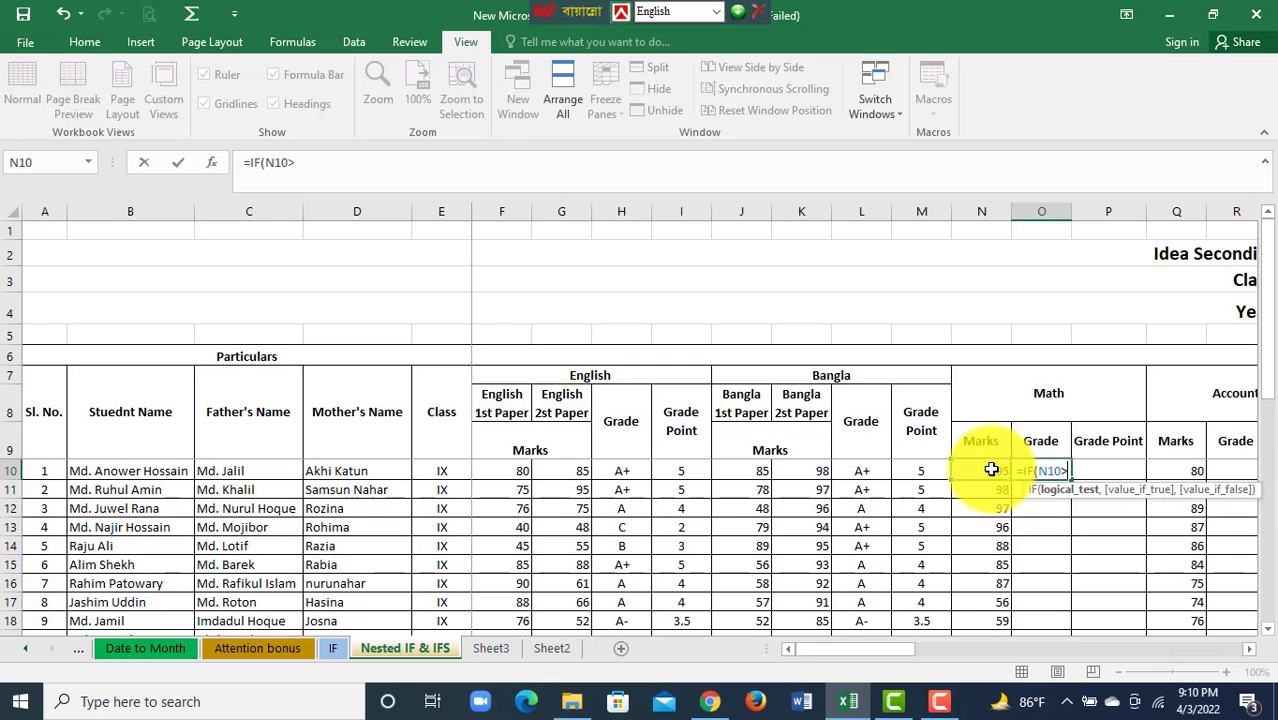
text(=)
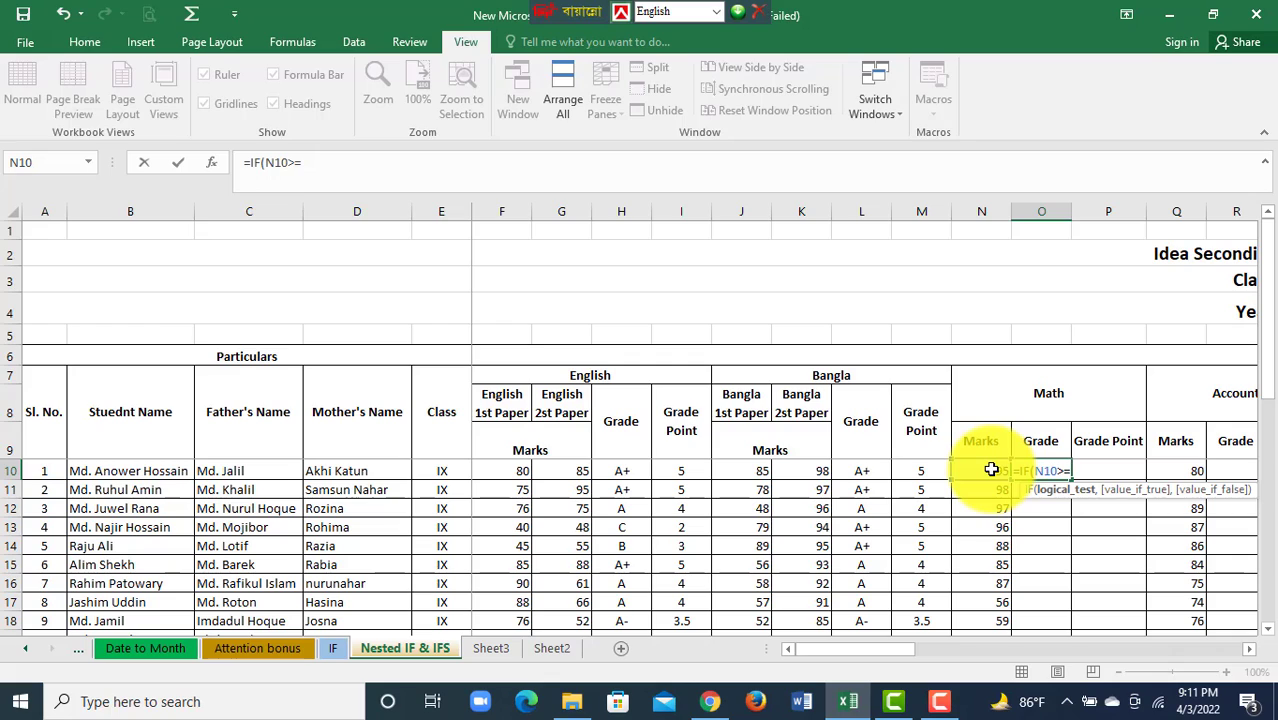
text(80)
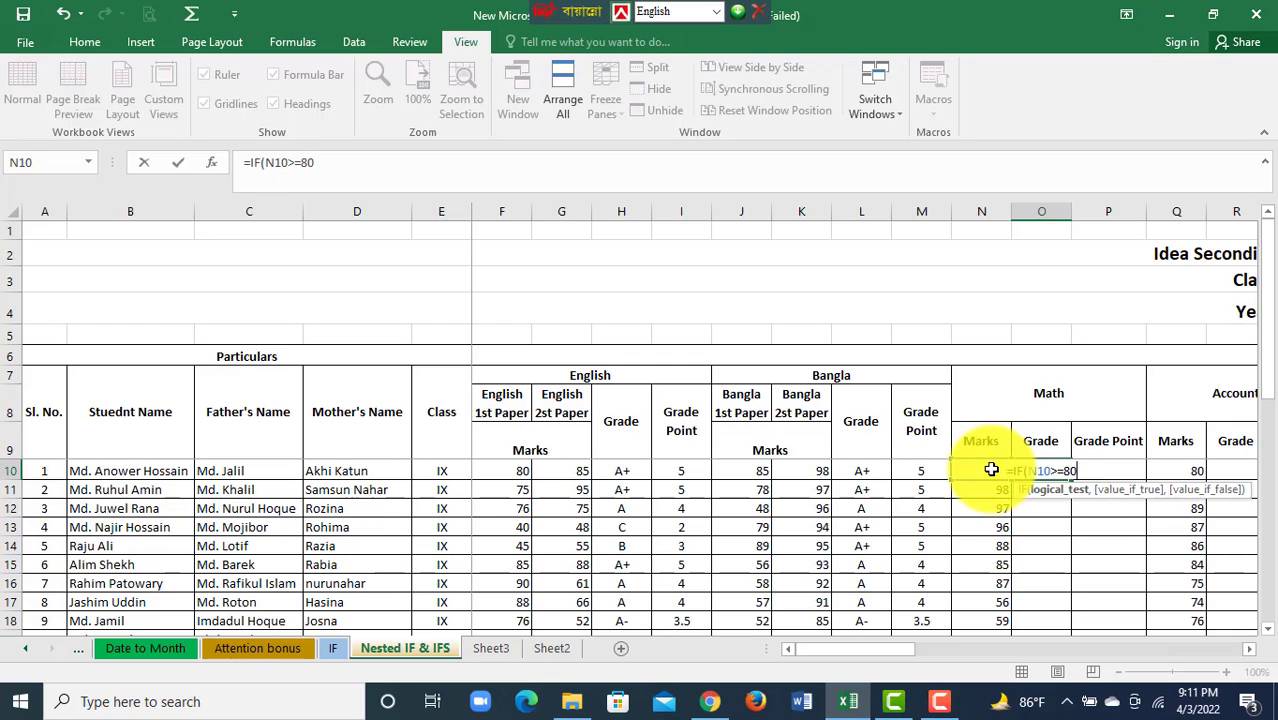
text(,")
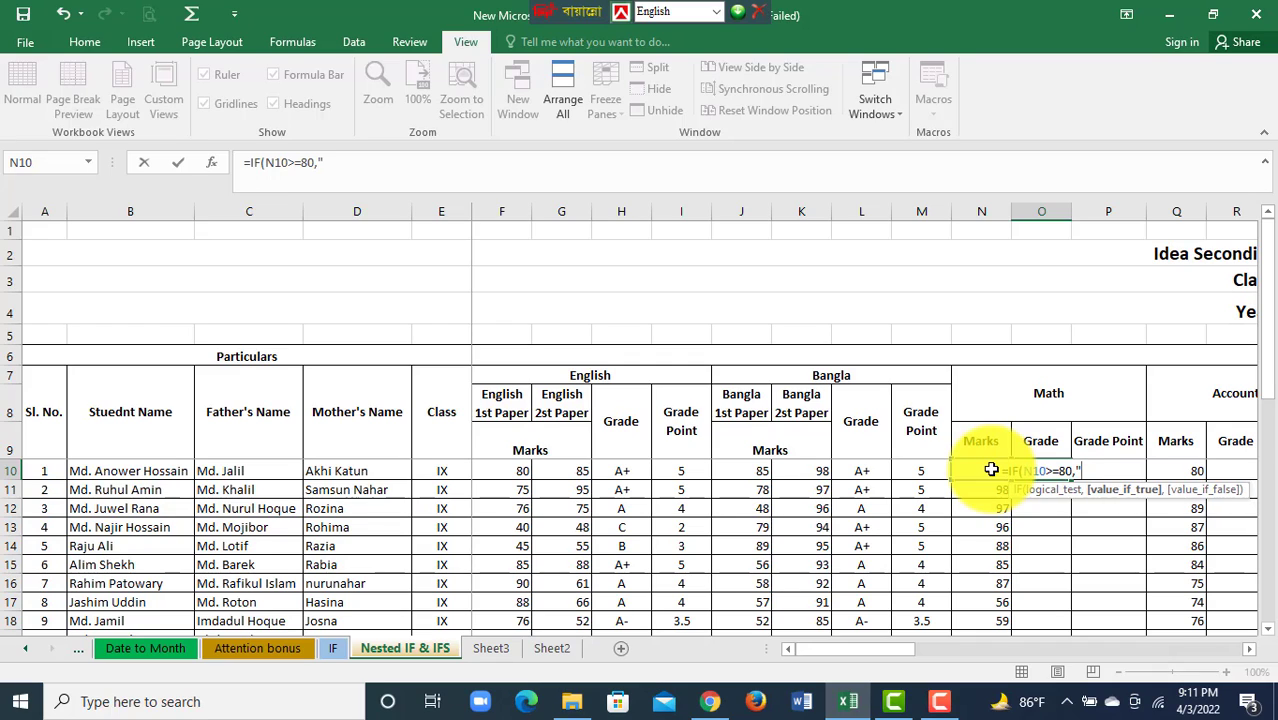
text(A+)
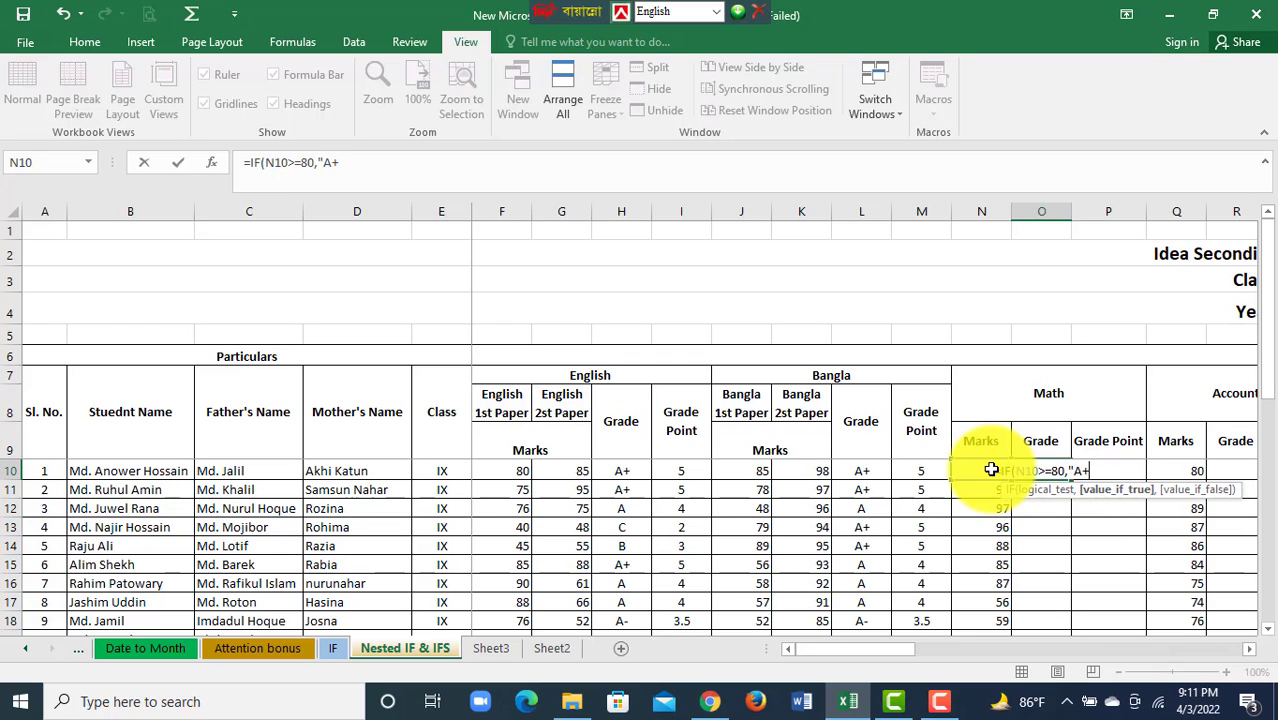
text(")
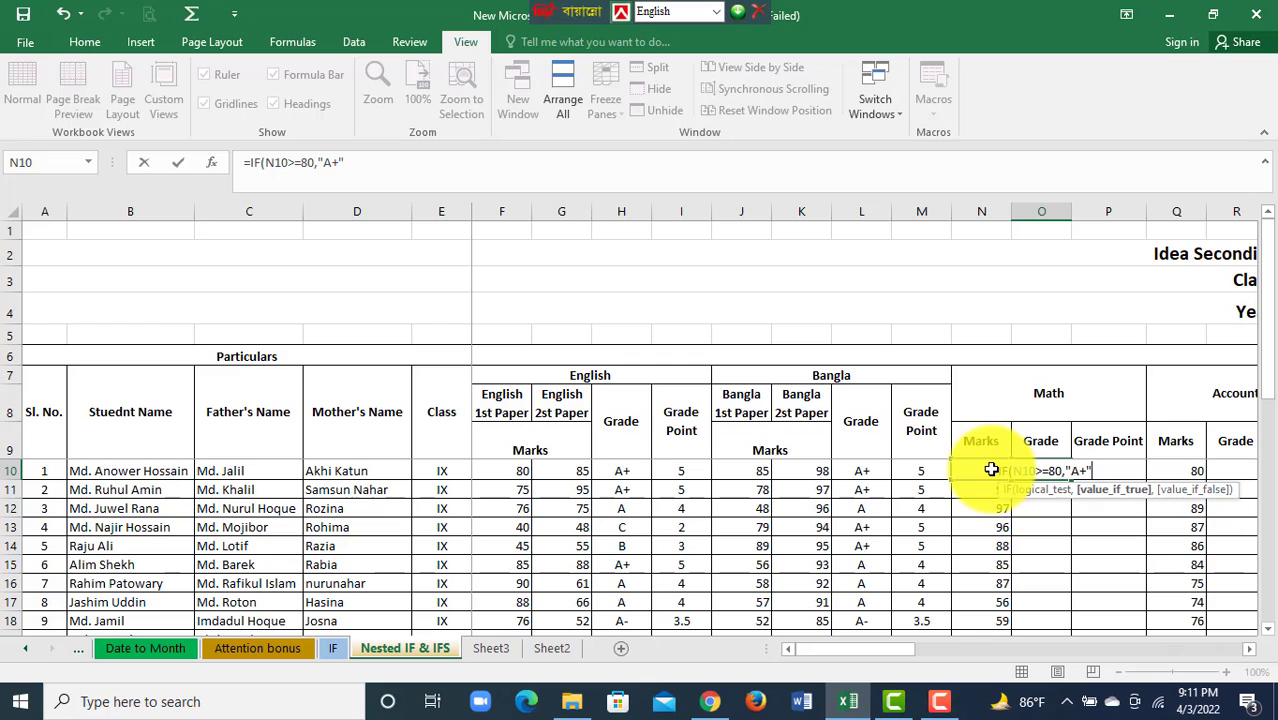
text(,)
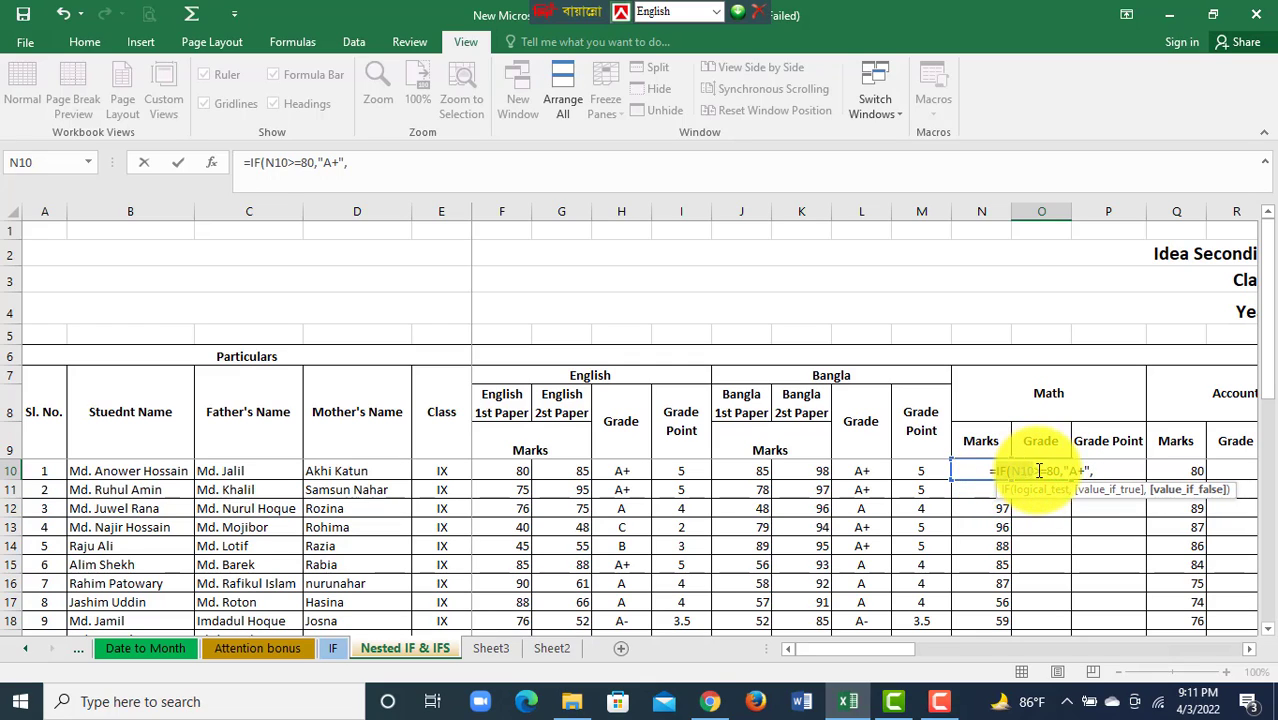
Step: Nest a second IF in the O10 formula that returns "A" when N10>=70, and begin a third IF testing N10>=
drag(996, 470, 1049, 470)
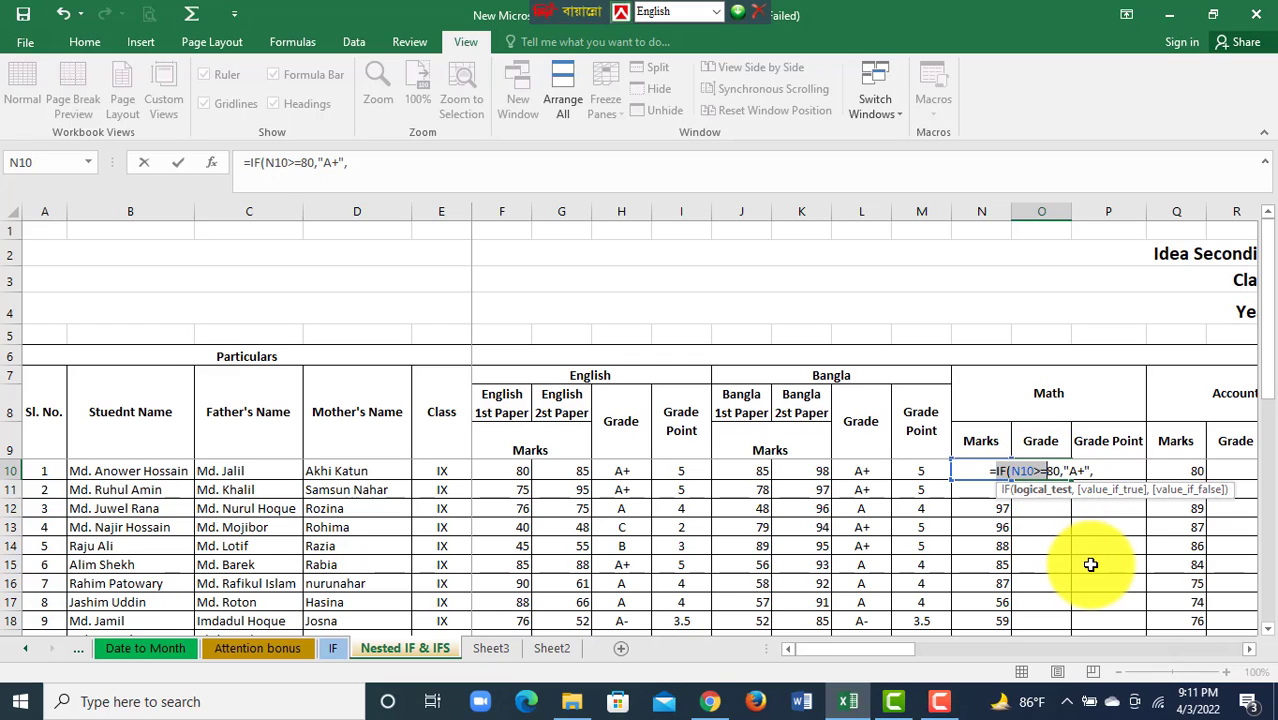
click(385, 166)
key(ctrl+v)
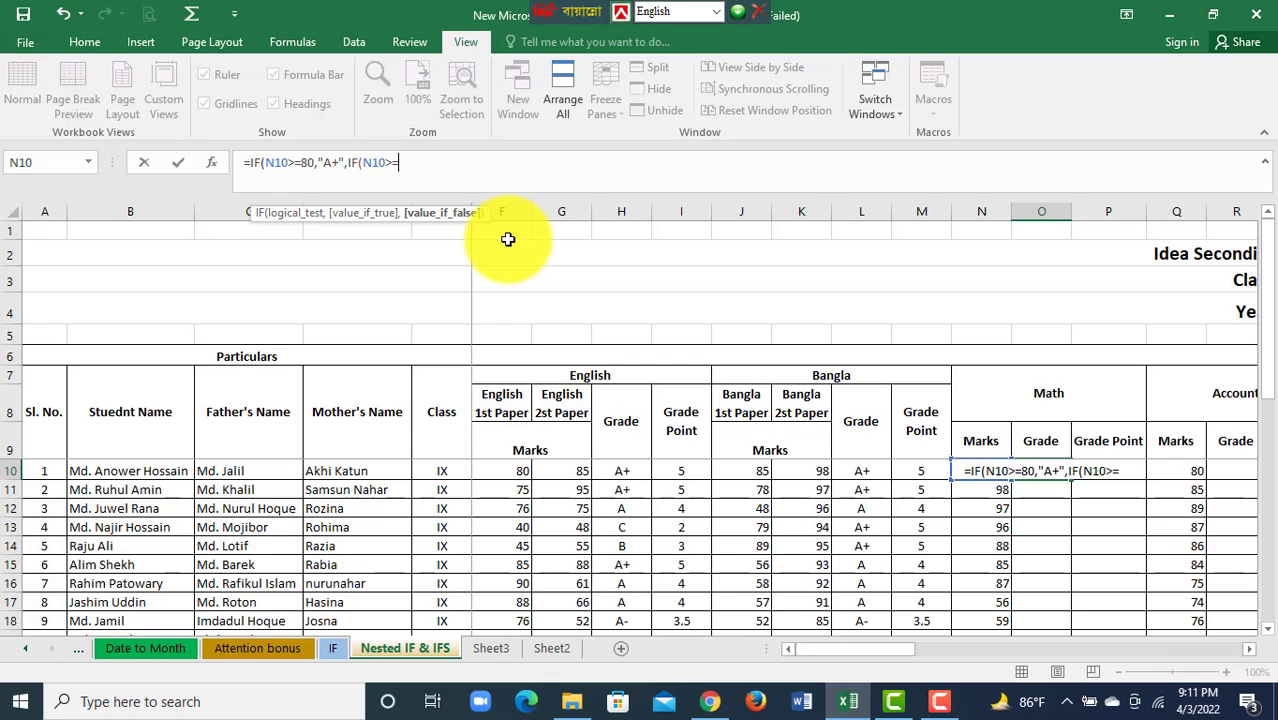
text(70)
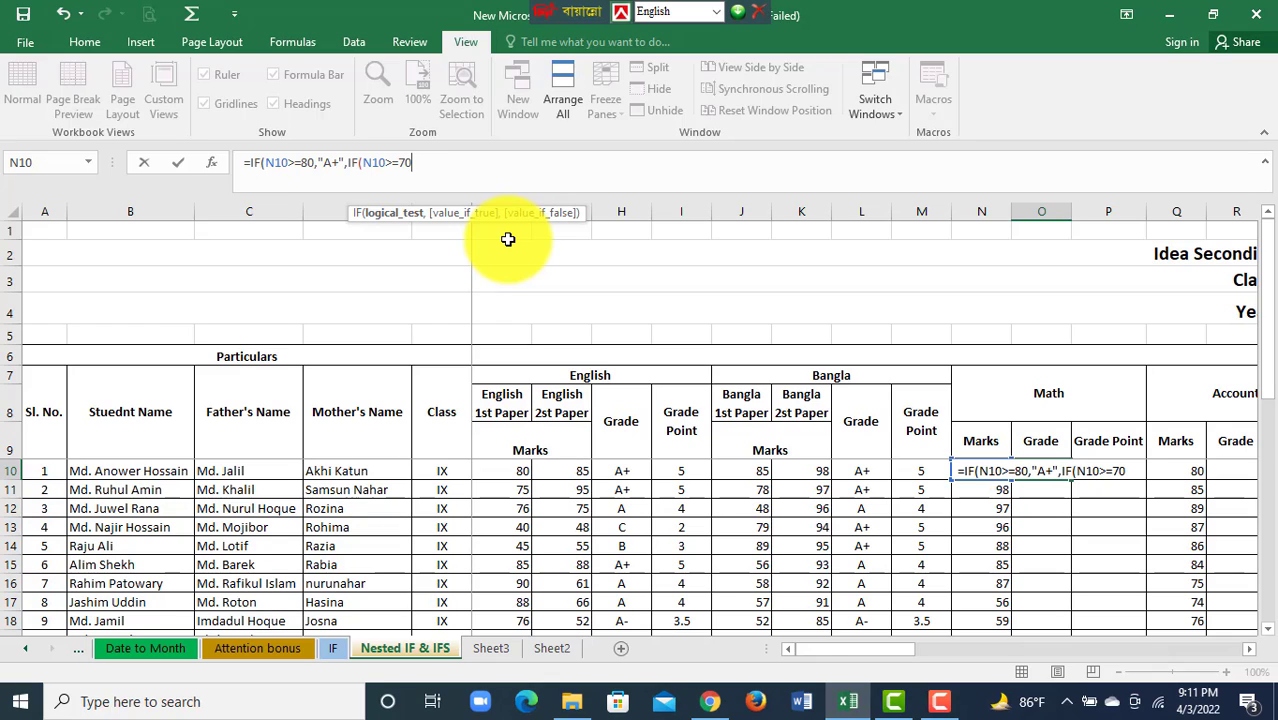
text(,)
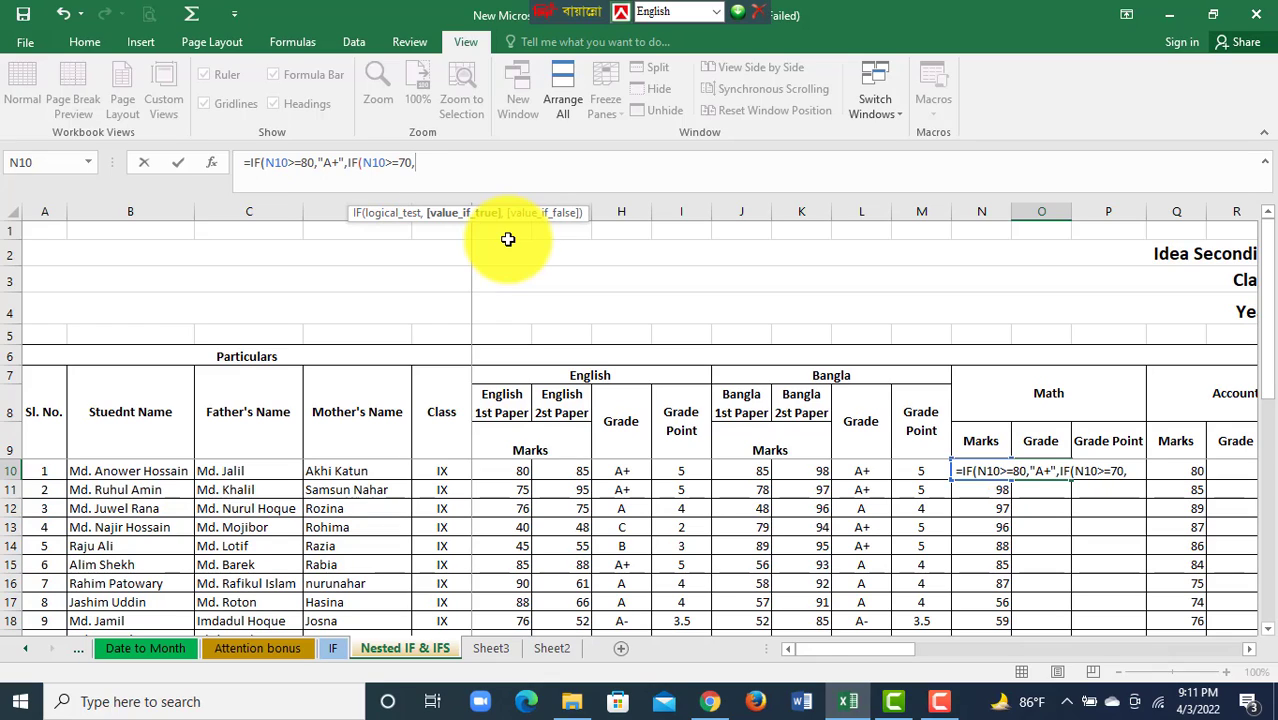
text(")
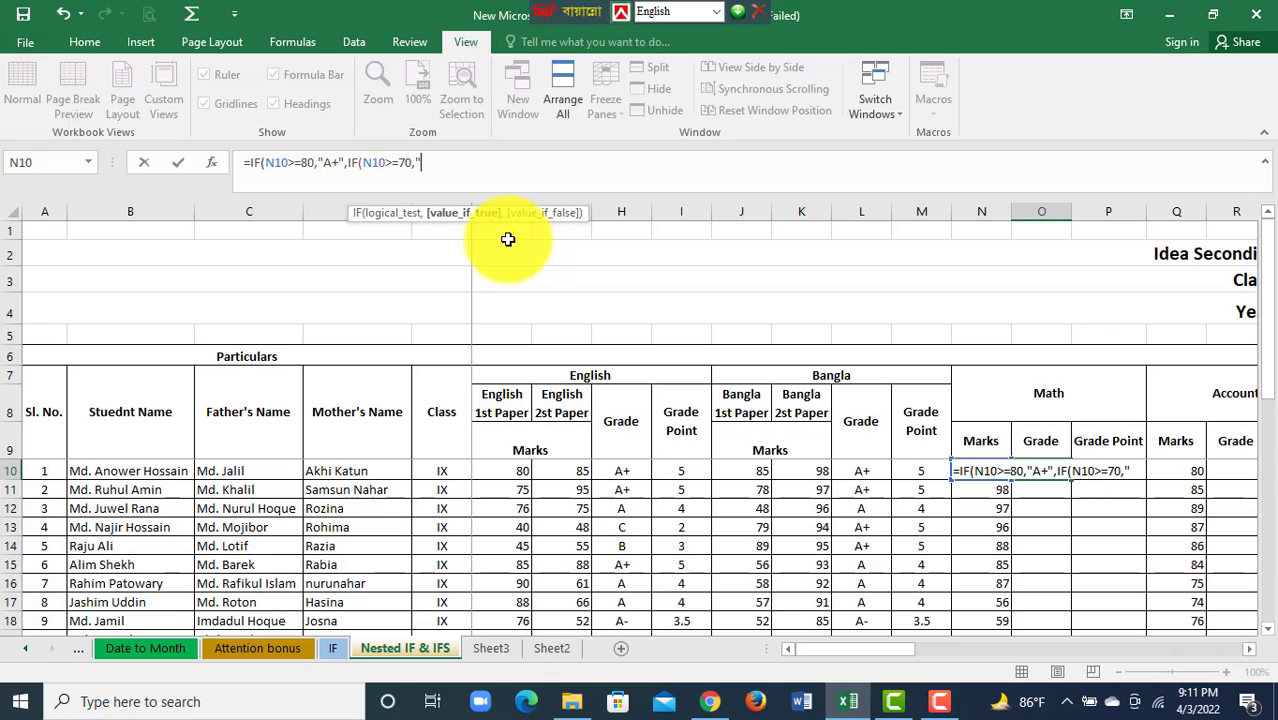
text(A)
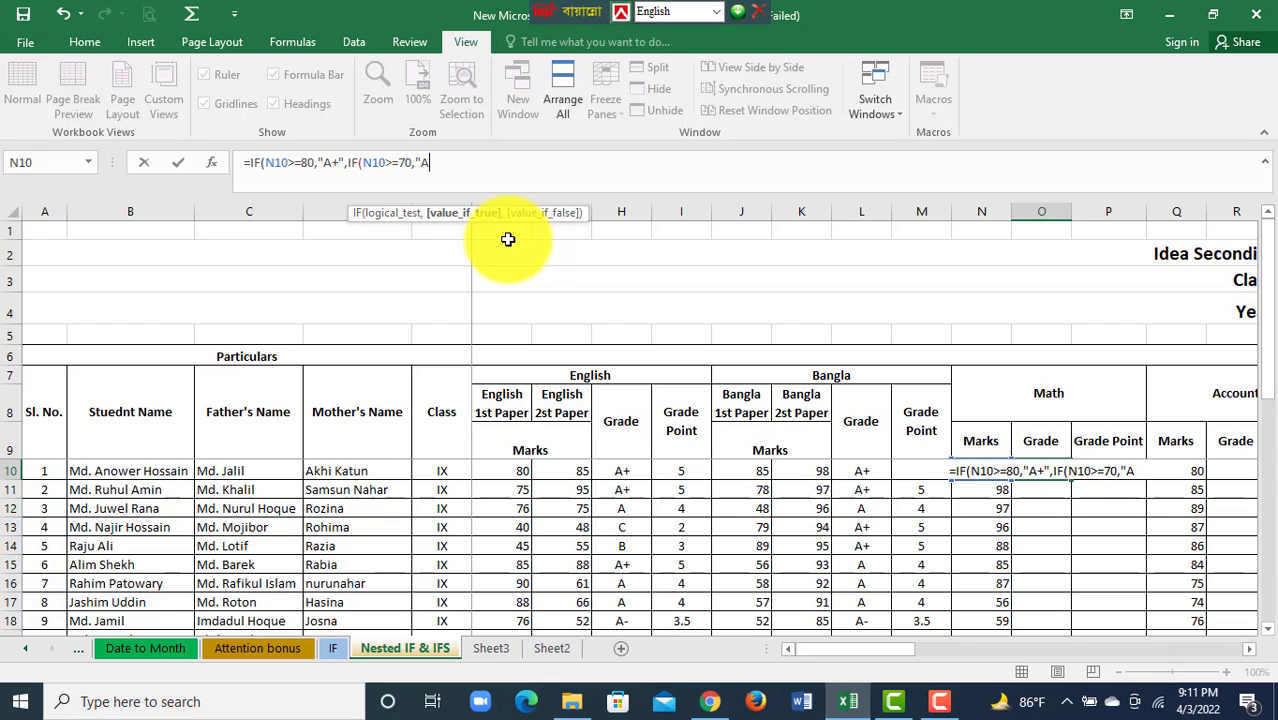
text(",IF(N10>=)
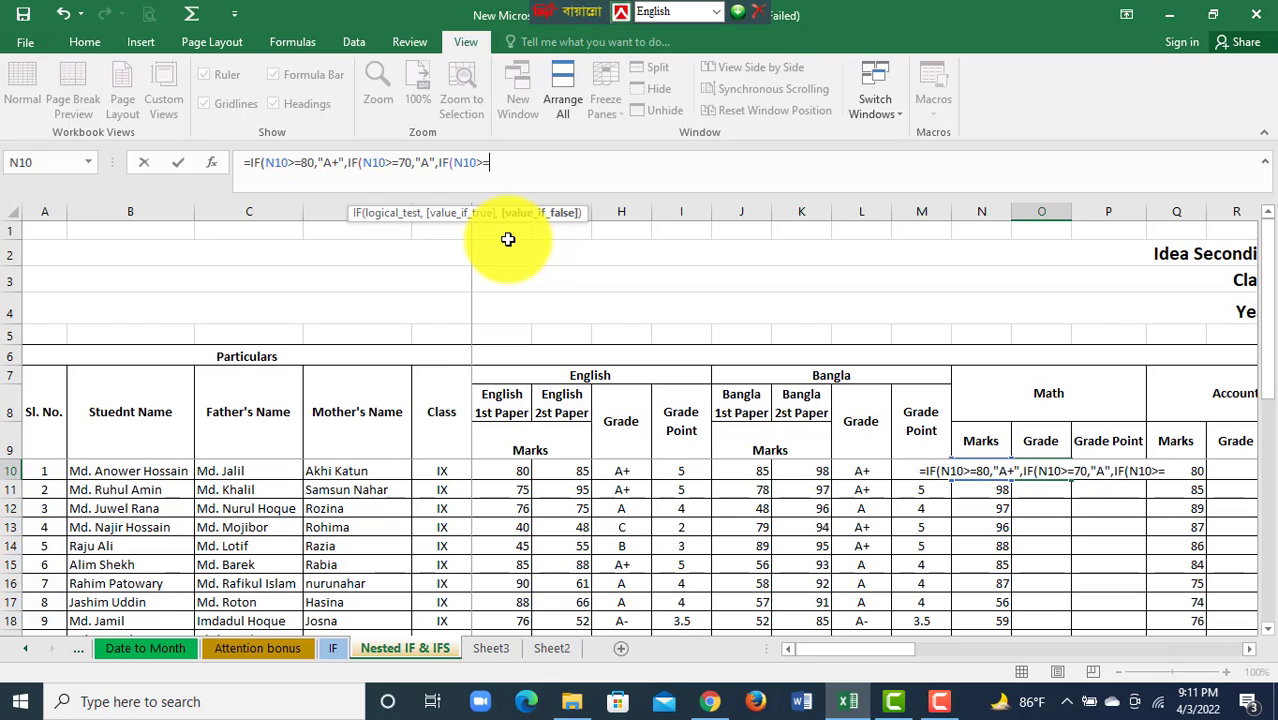
Step: Complete the third IF's test in the O10 formula with 60, return "A-", and open its value-if-false argument
text(6)
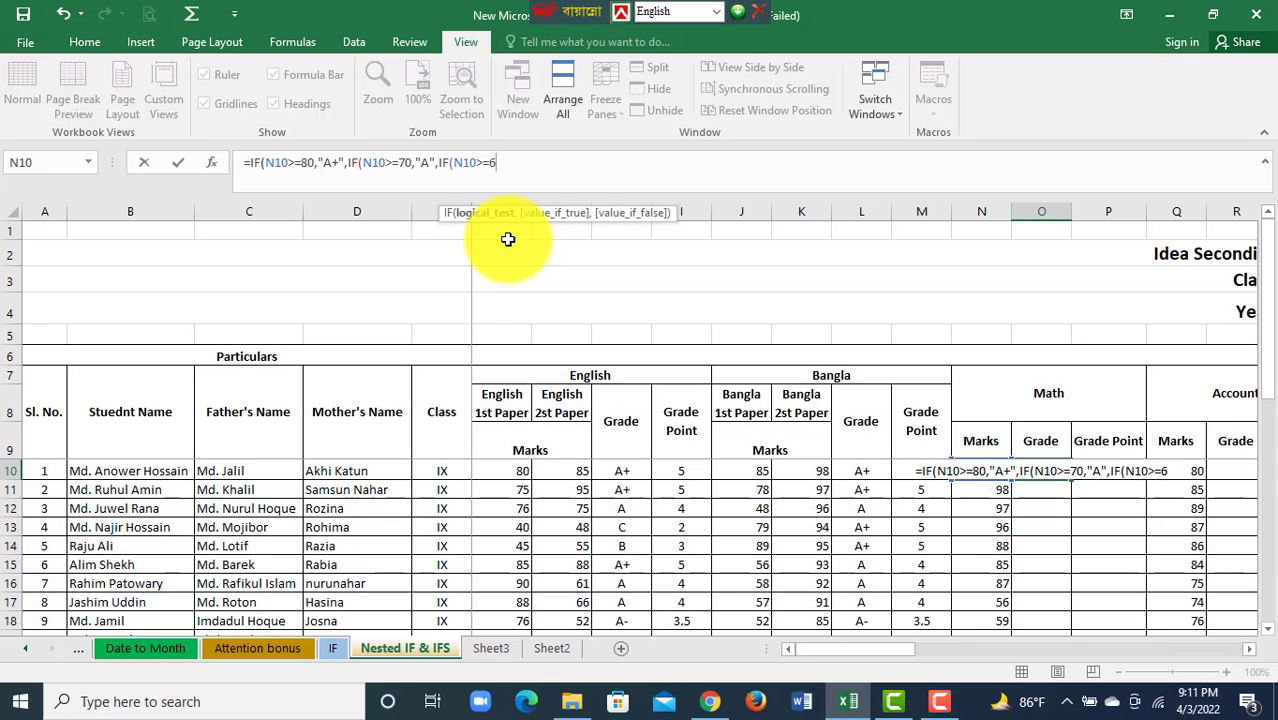
text(0,)
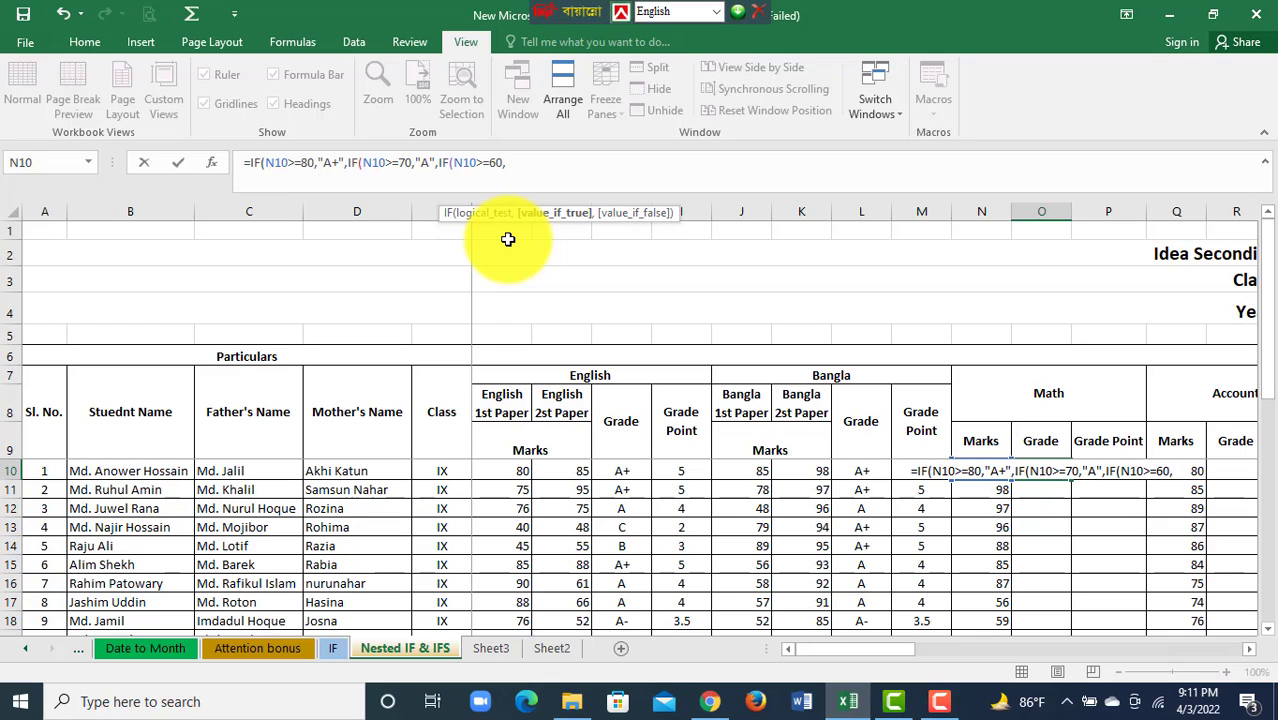
text("A)
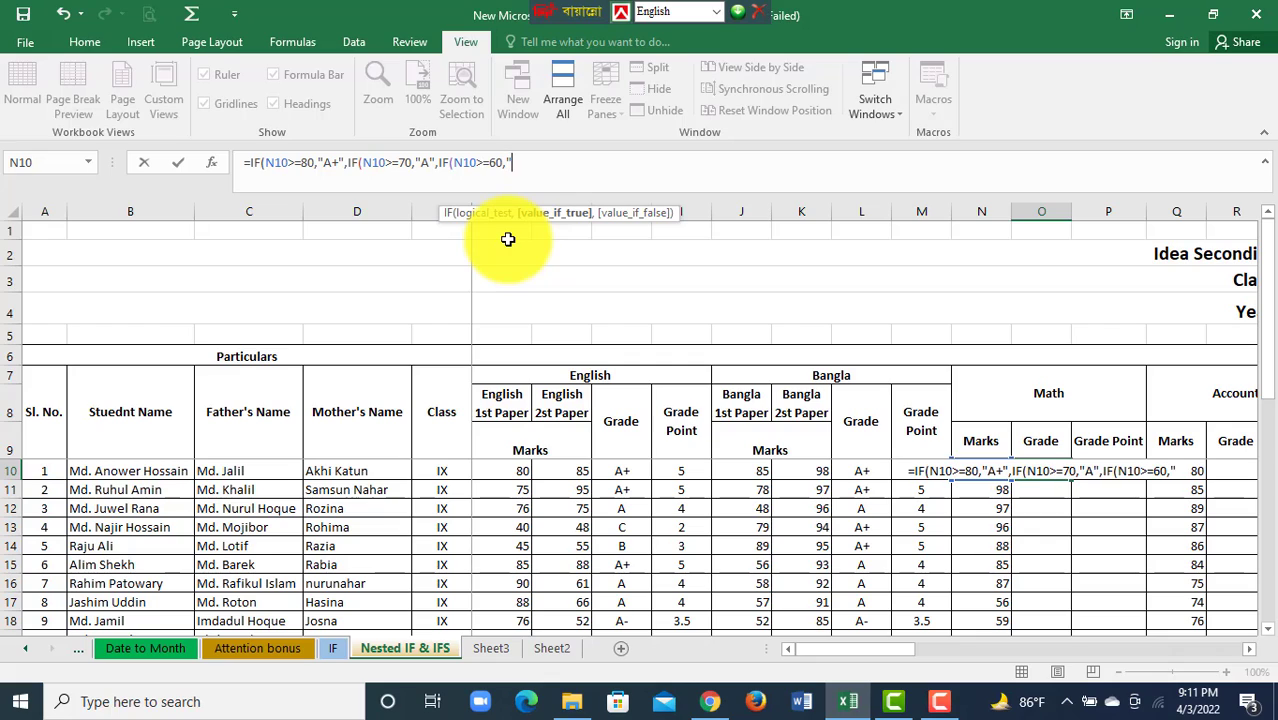
text(-)
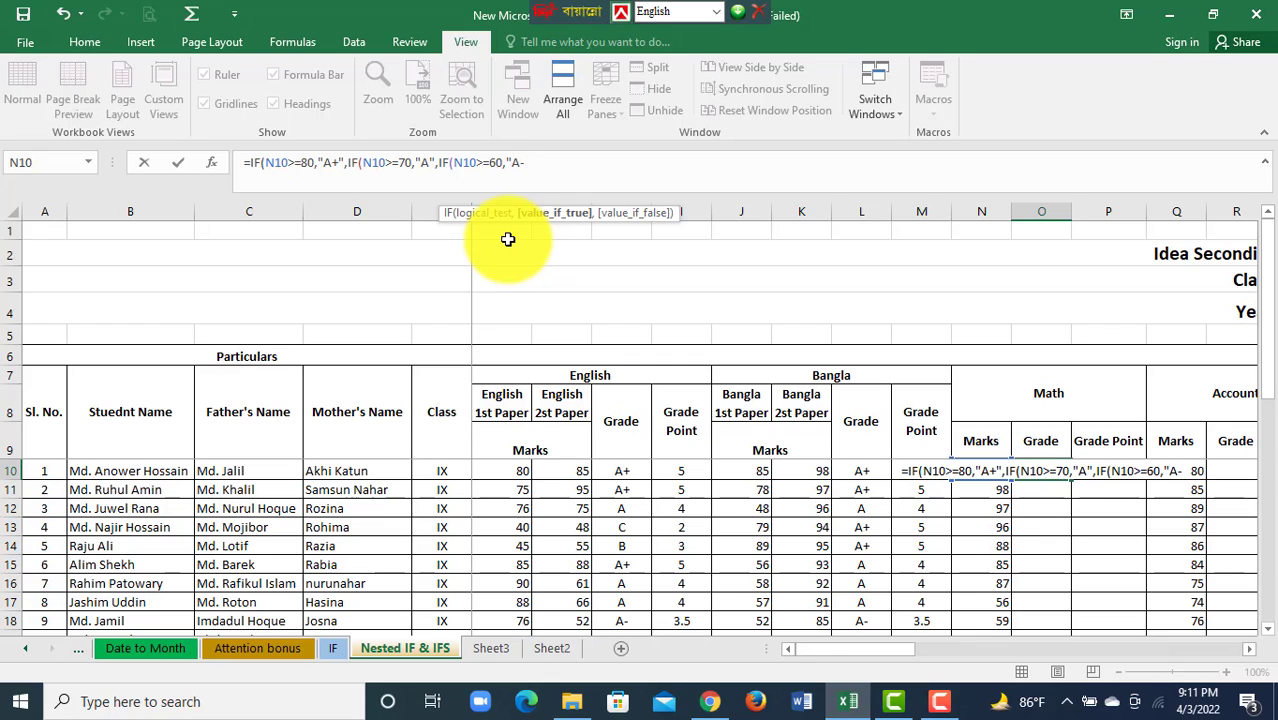
text(",)
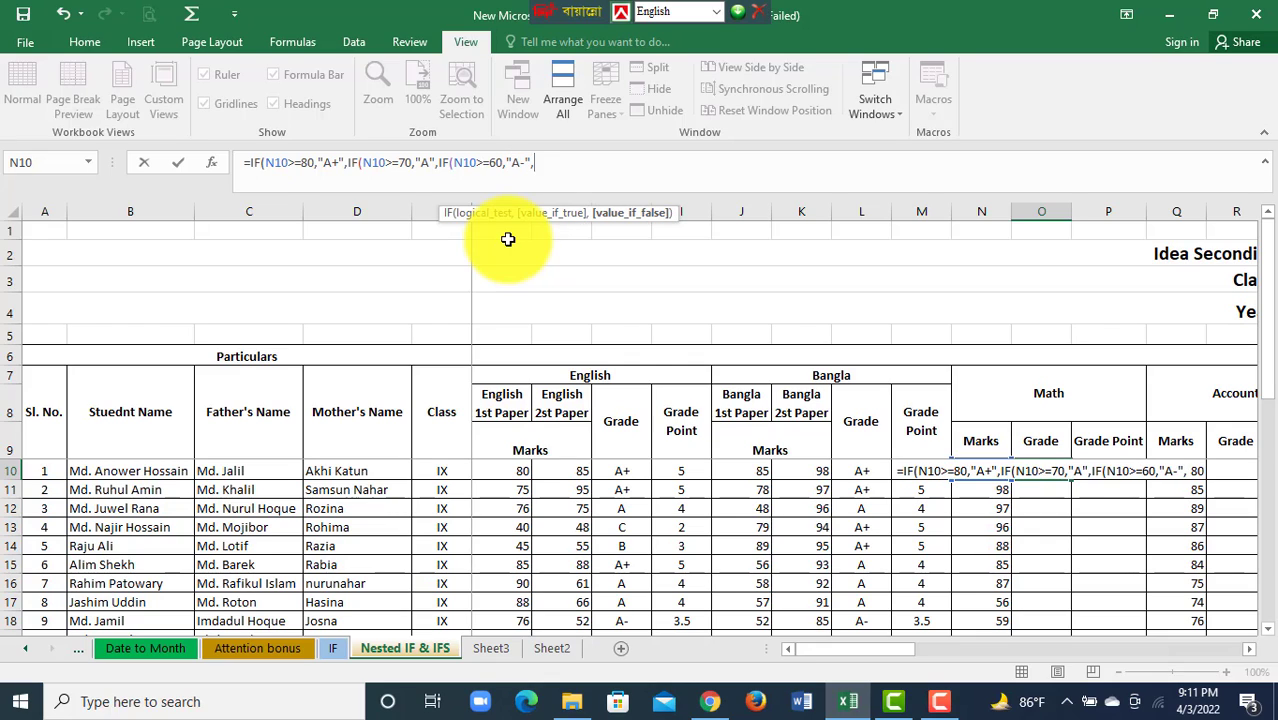
Step: Nest a fourth IF in the O10 formula that returns "B" when N10>=50, and open its value-if-false argument
text(IF(N10>=)
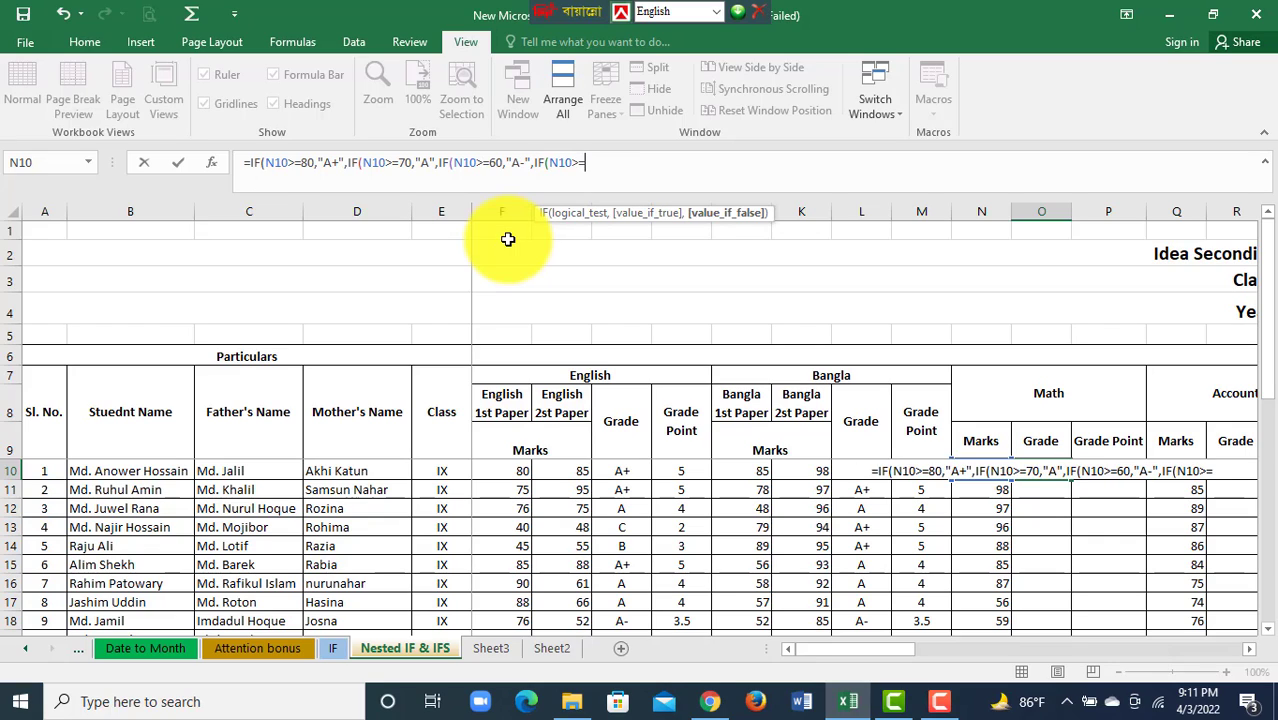
text(50)
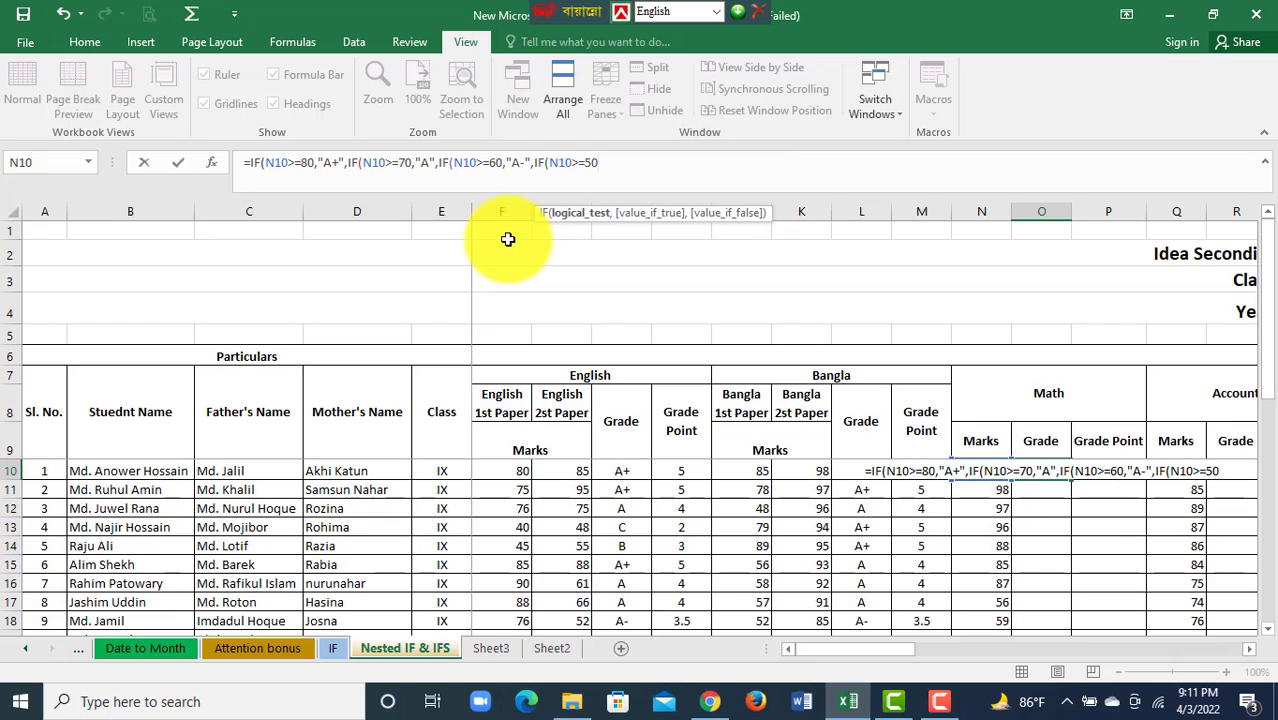
text(,")
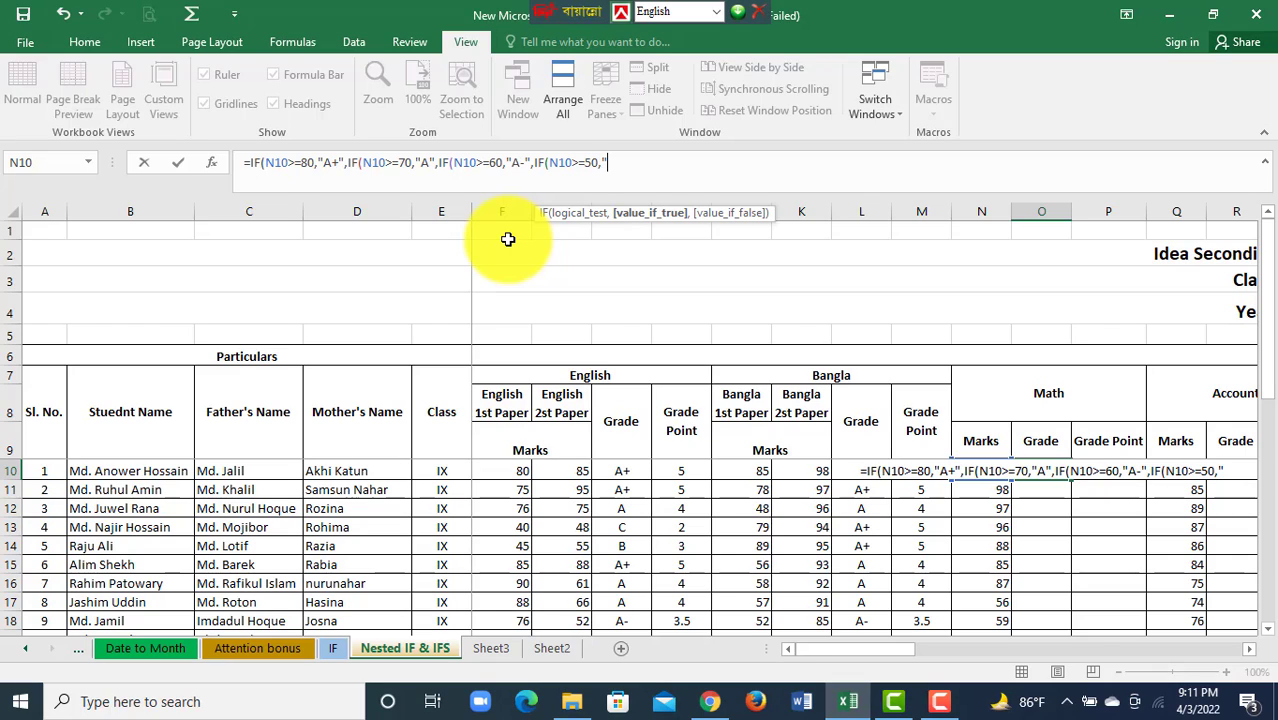
text(B")
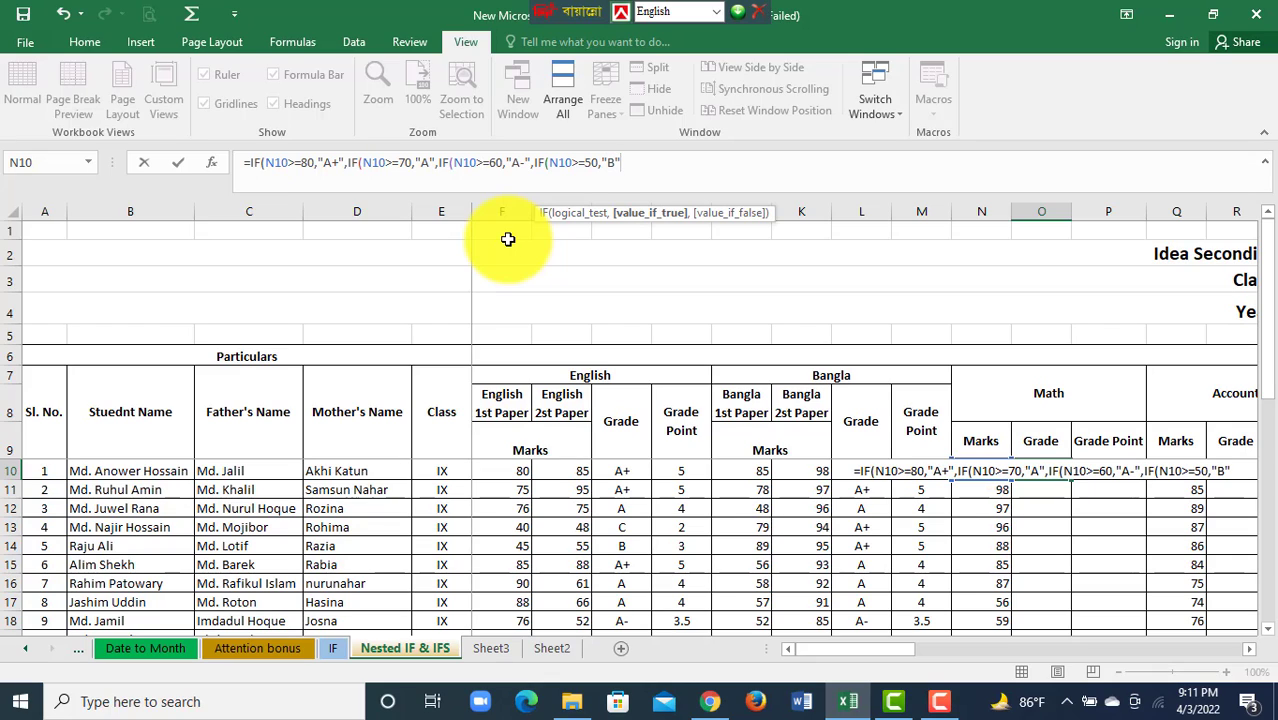
text(,)
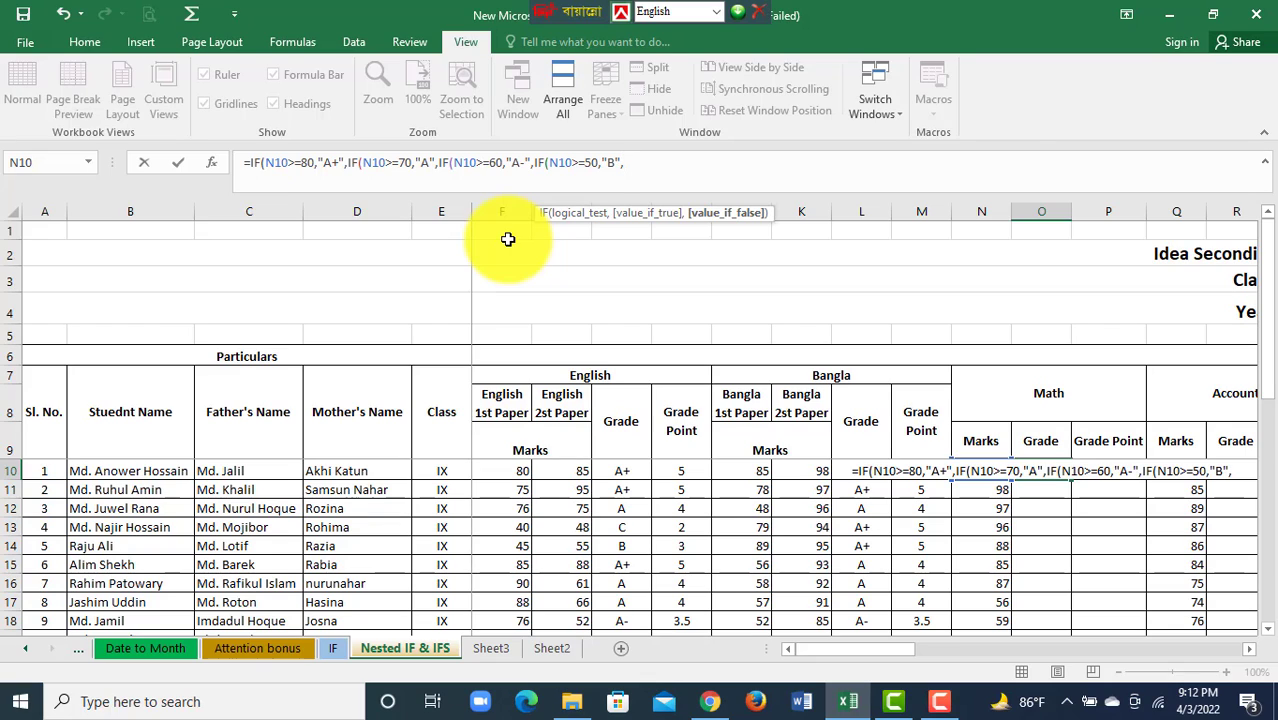
Step: Nest a fifth IF in the O10 formula that returns "C" when N10>=40, and open its value-if-false argument
text(IF(N10>=)
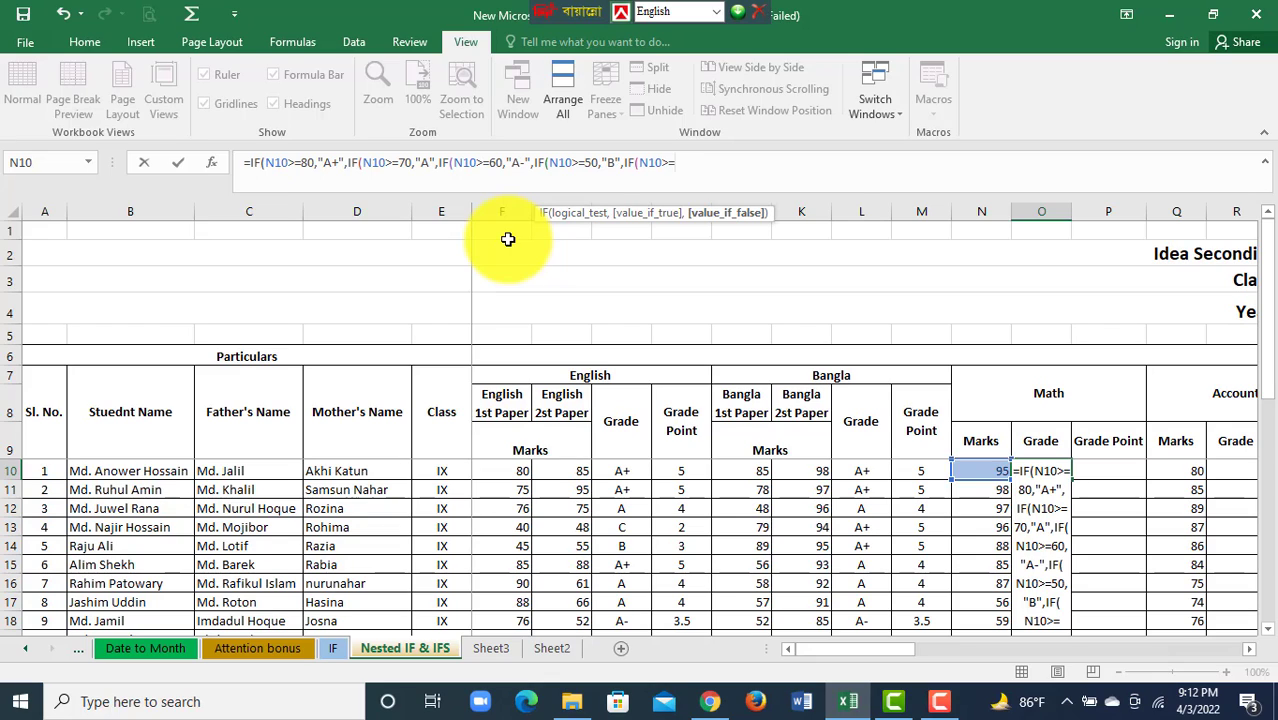
text(40,)
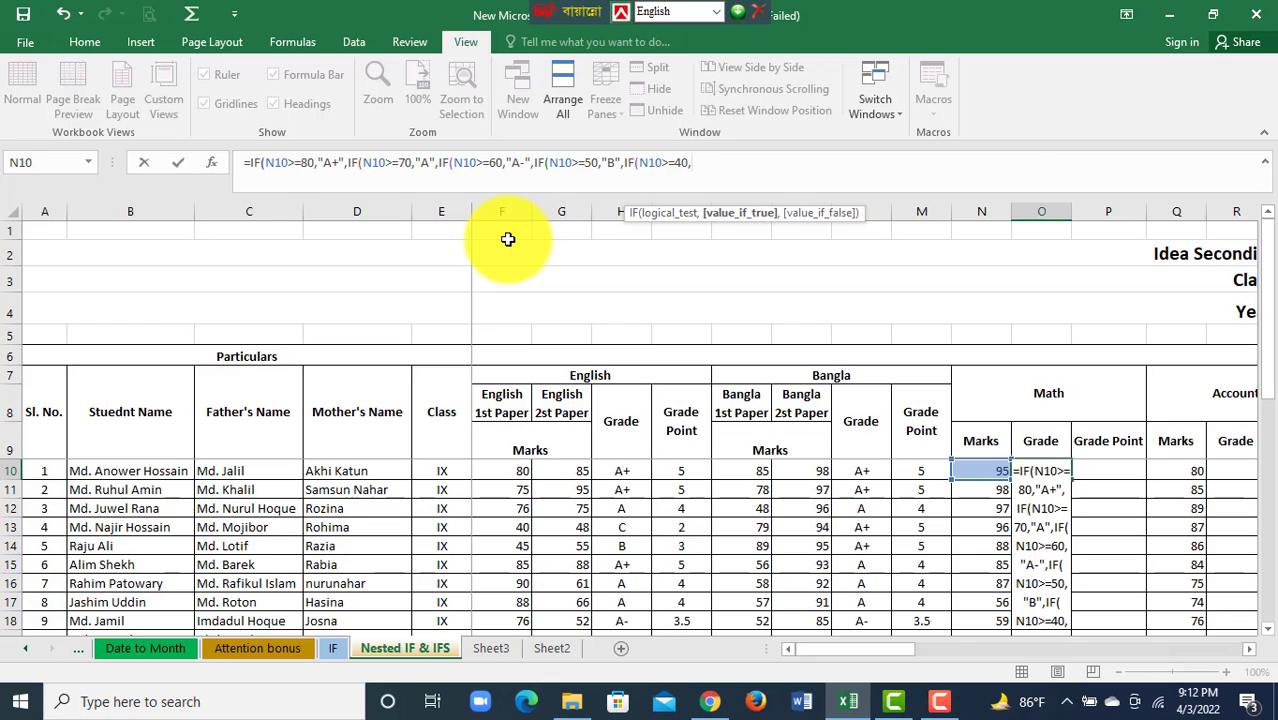
text("C)
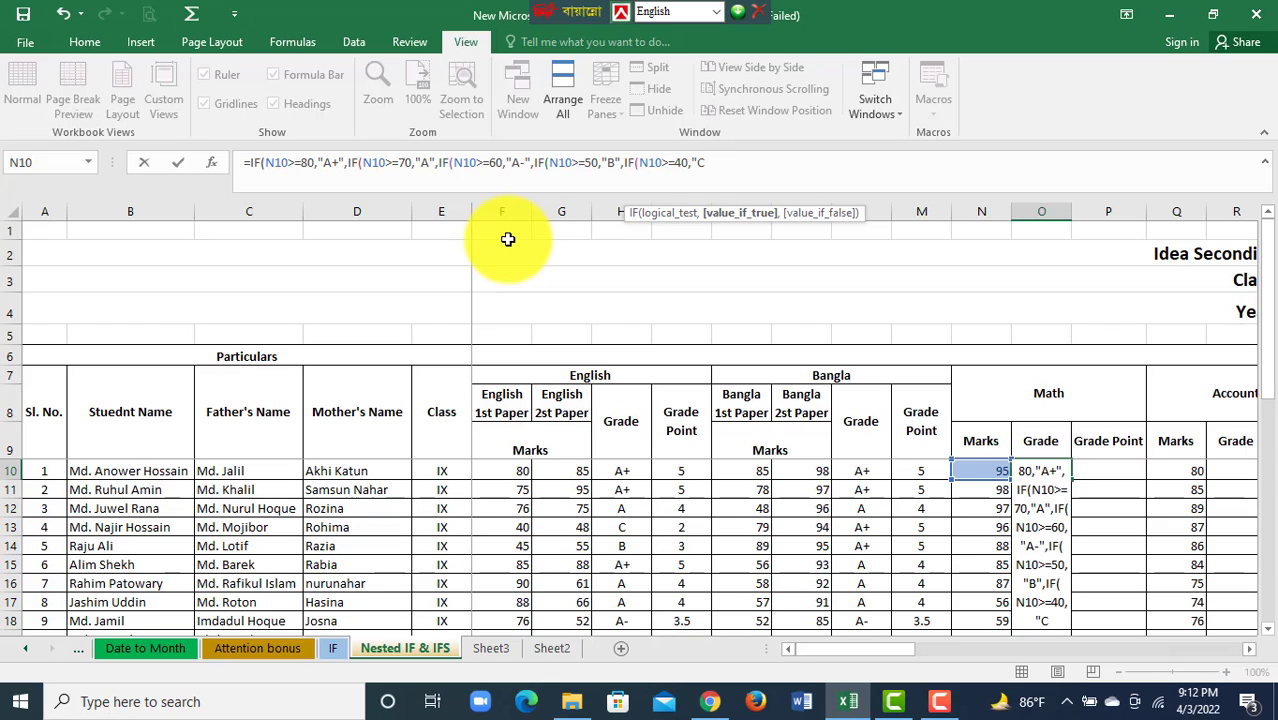
text(",)
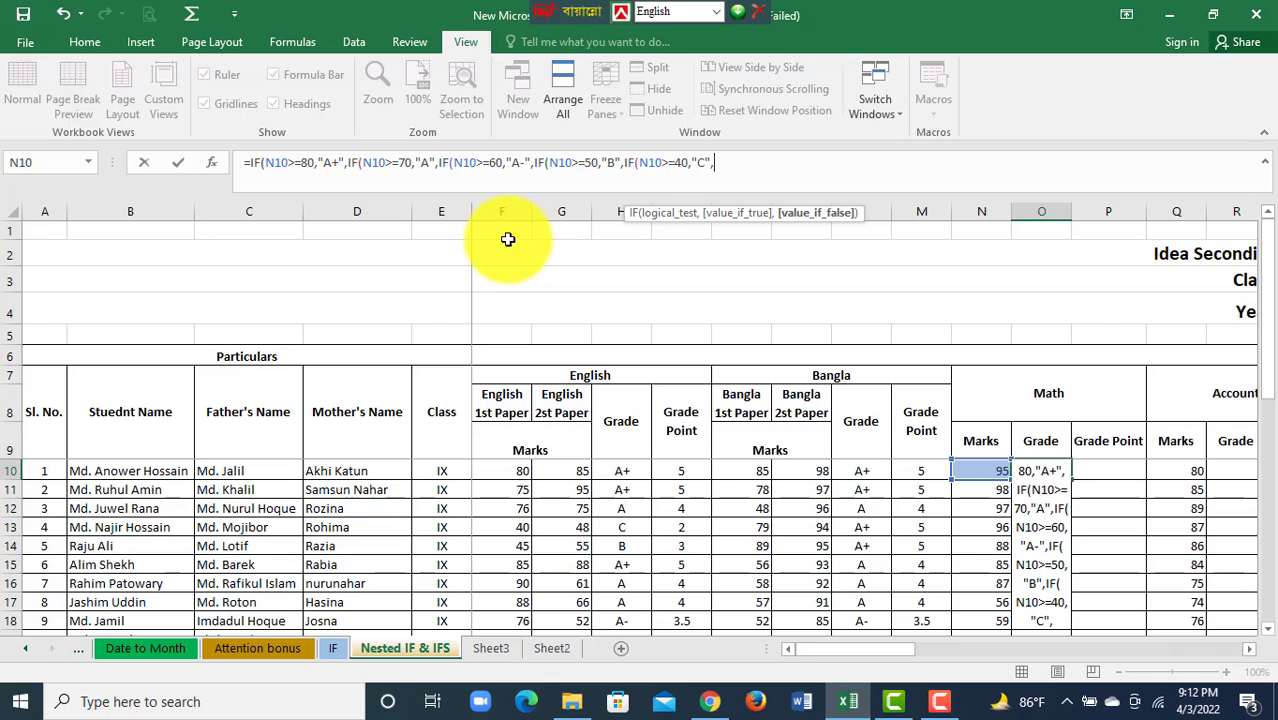
Step: Nest a sixth IF in the O10 formula that returns "D" when N10>=33 and otherwise "F", and complete the formula
text(IF(N10>=)
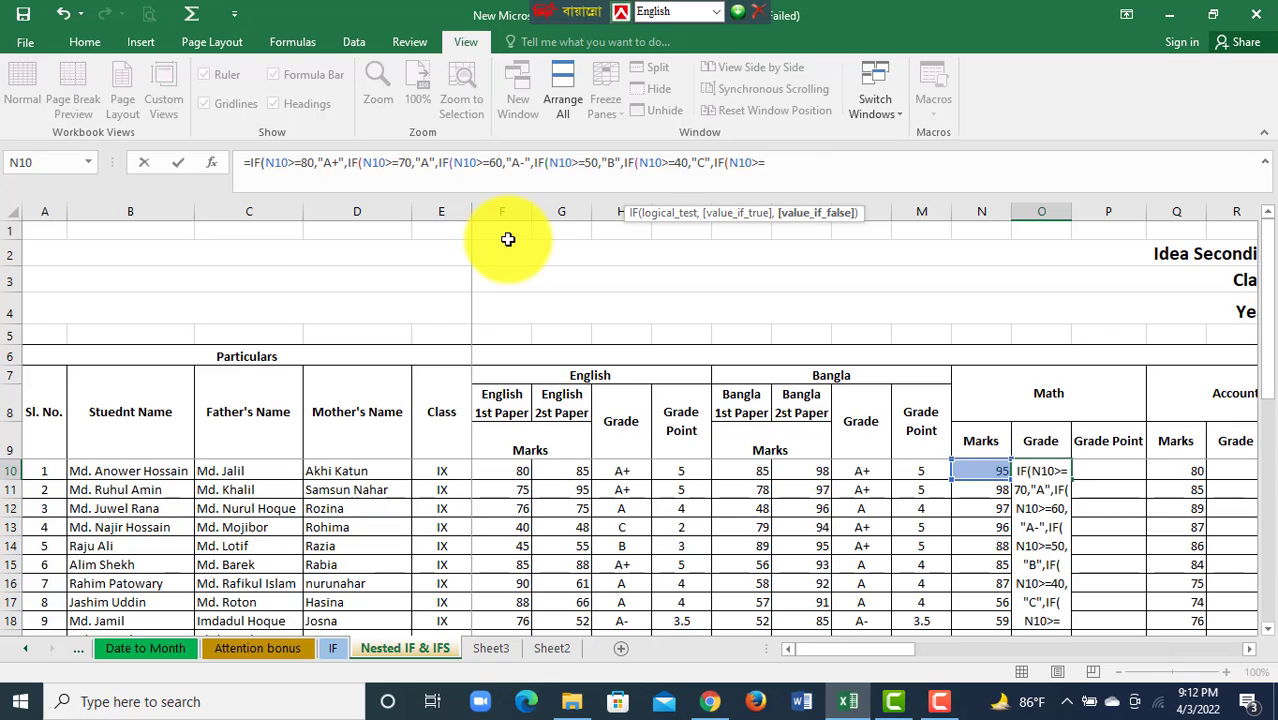
text(33)
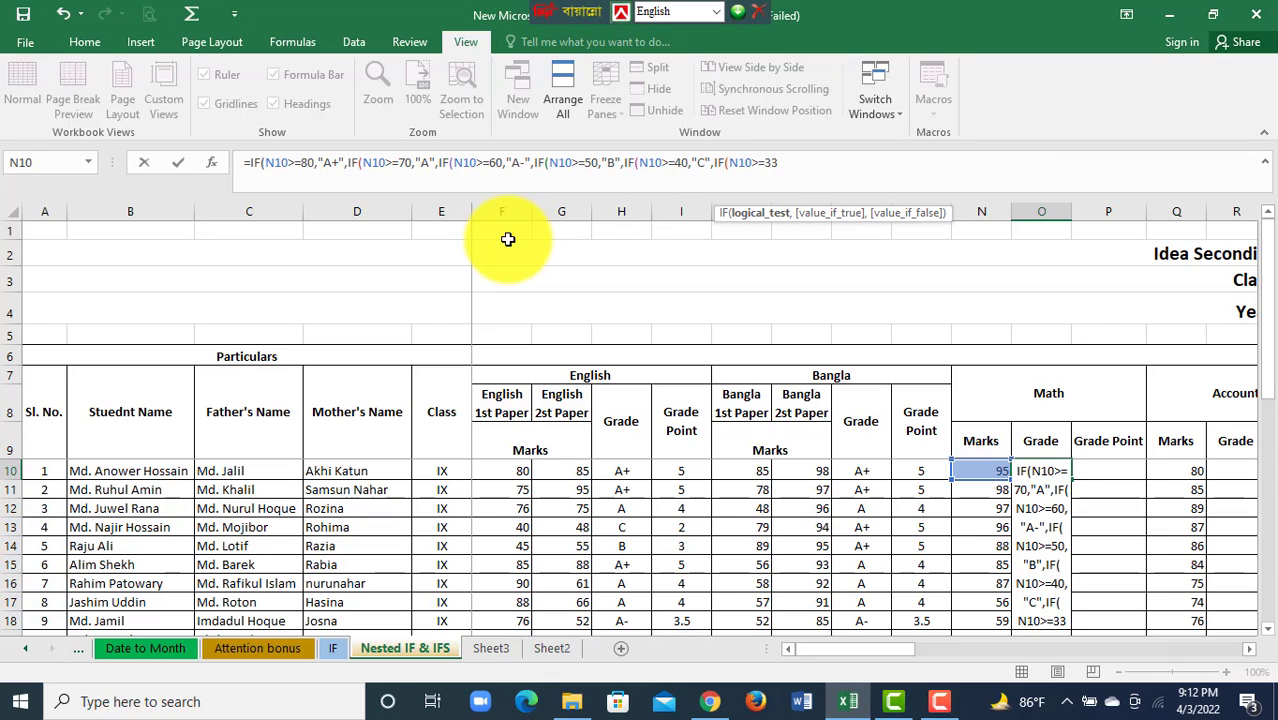
text(,)
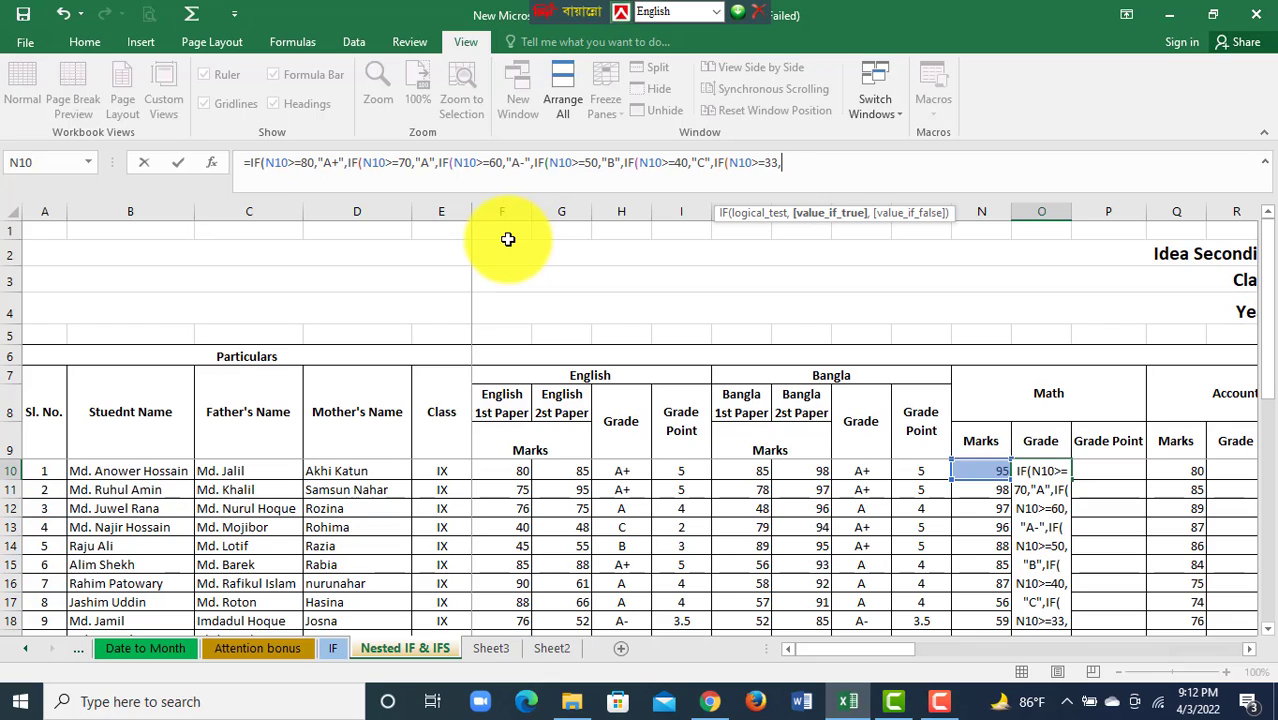
text("D)
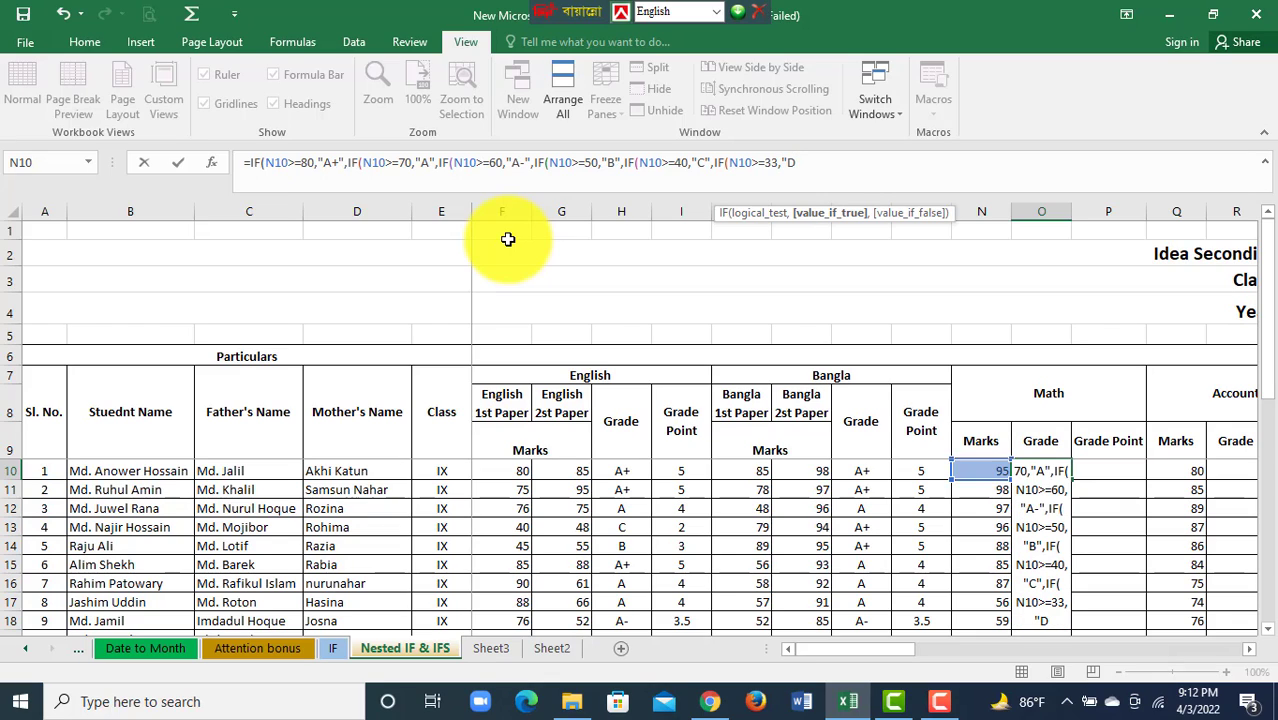
text(",)
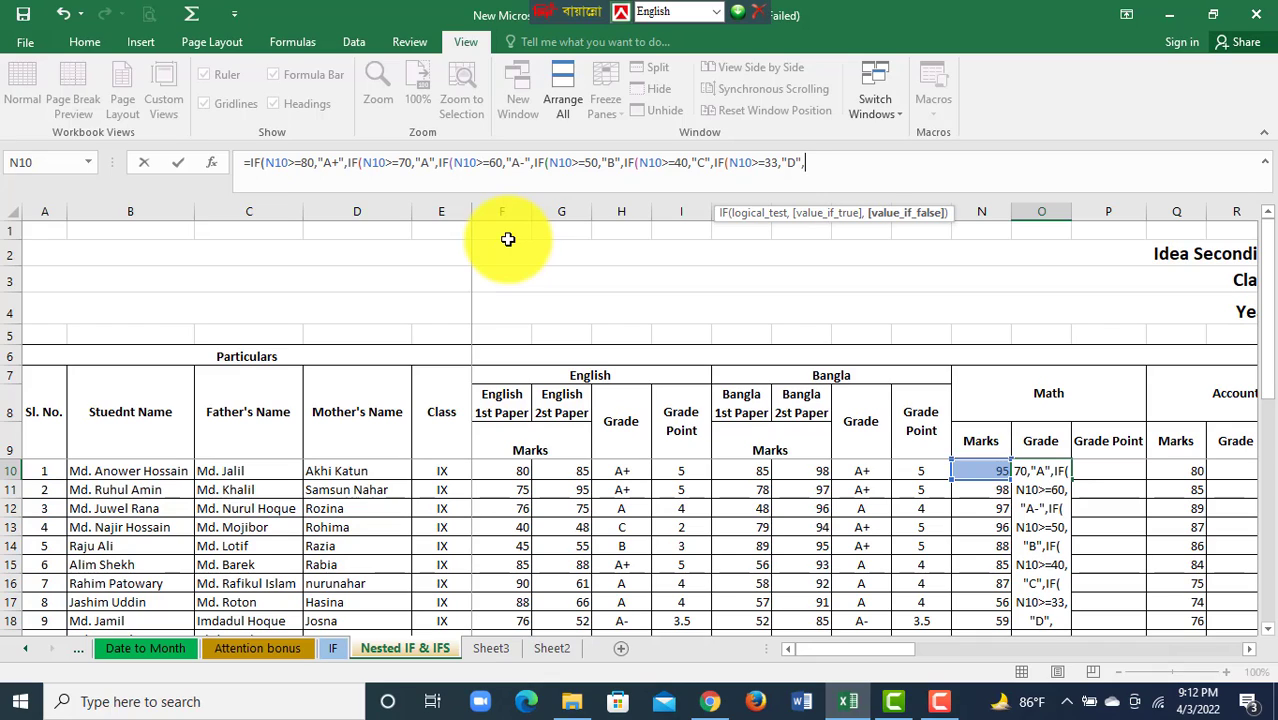
text("F")
key(BackSpace)
text()))))))
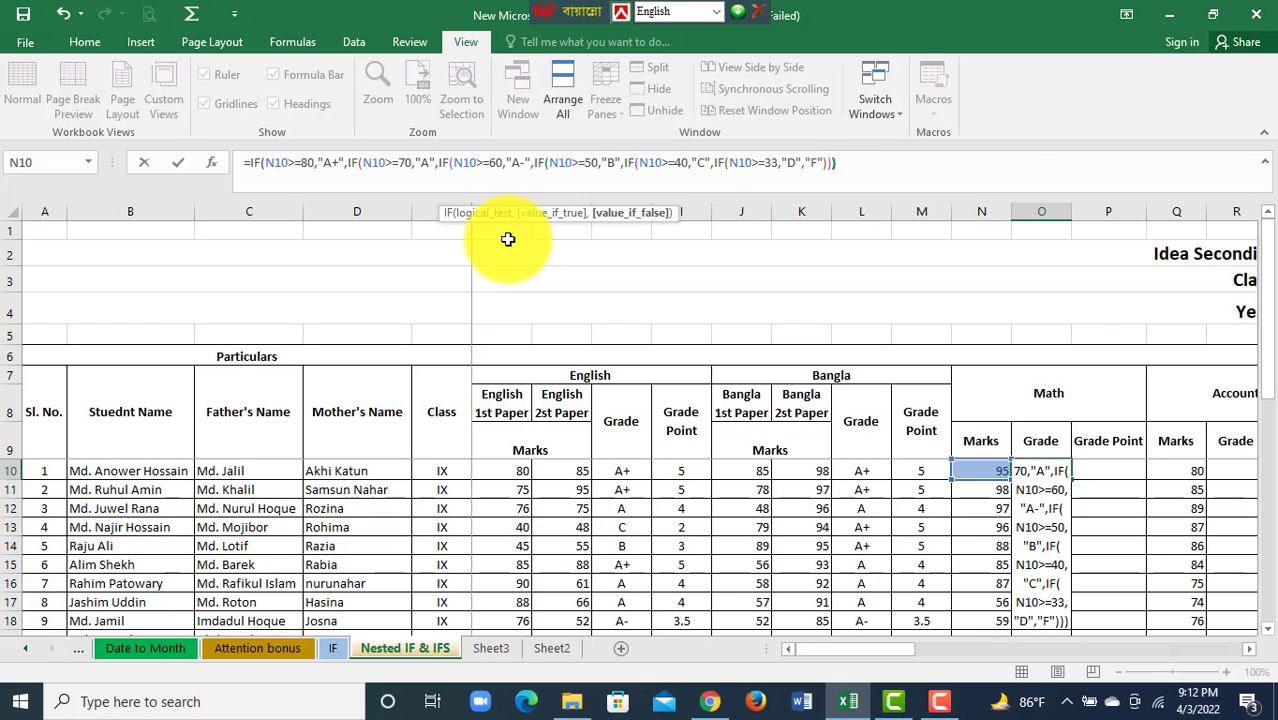
key(Return)
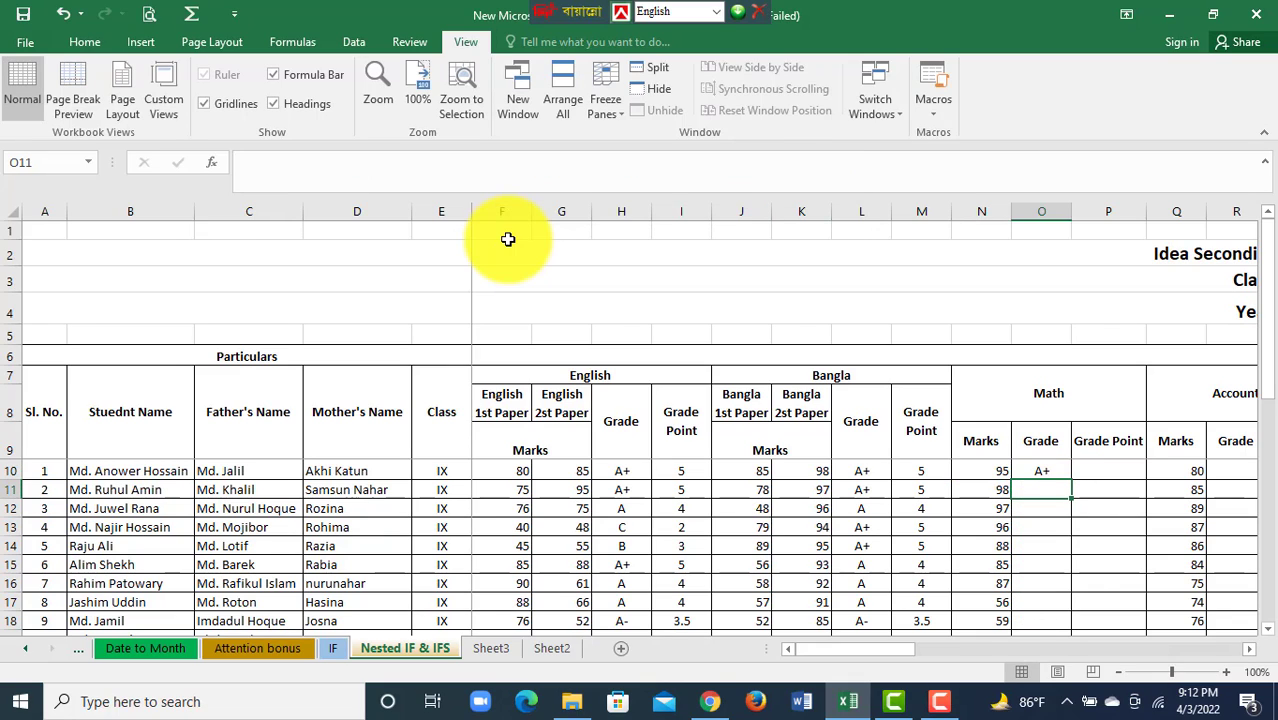
Step: Copy the Bangla Grade Point formula from M10 to P10, and fill the Math Grade and Grade Point formulas down to row 29
click(1103, 470)
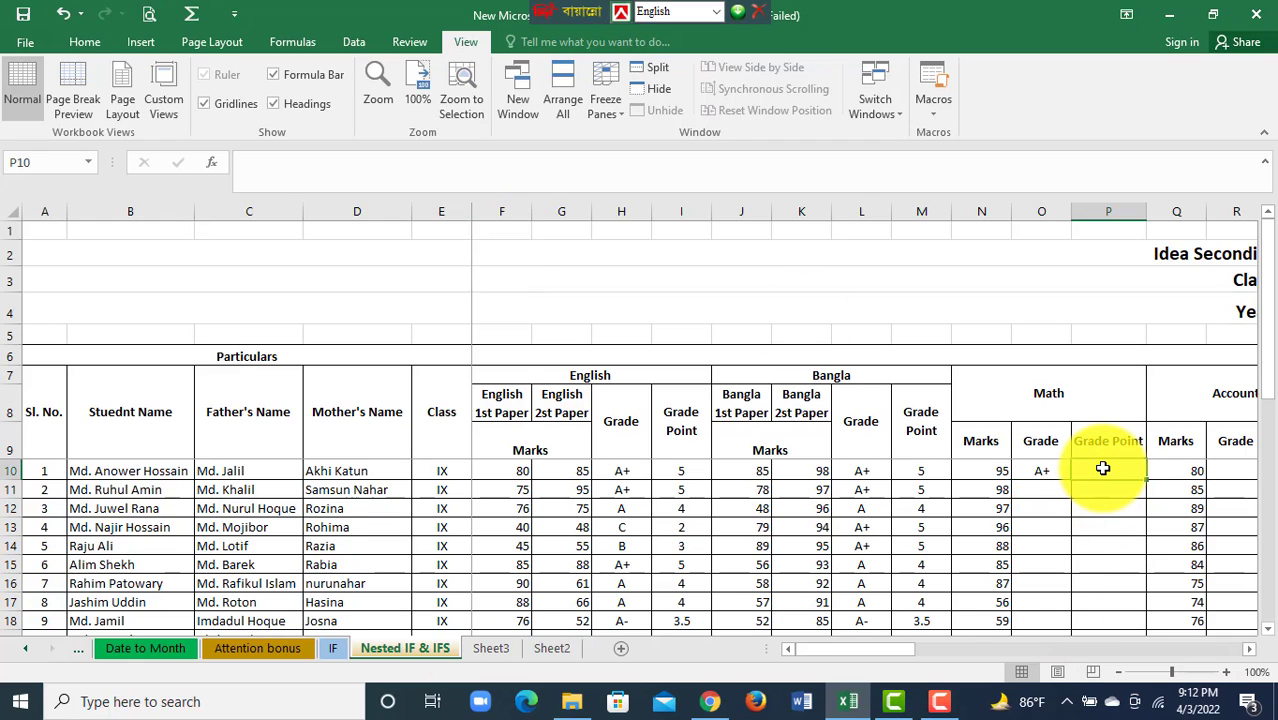
click(918, 470)
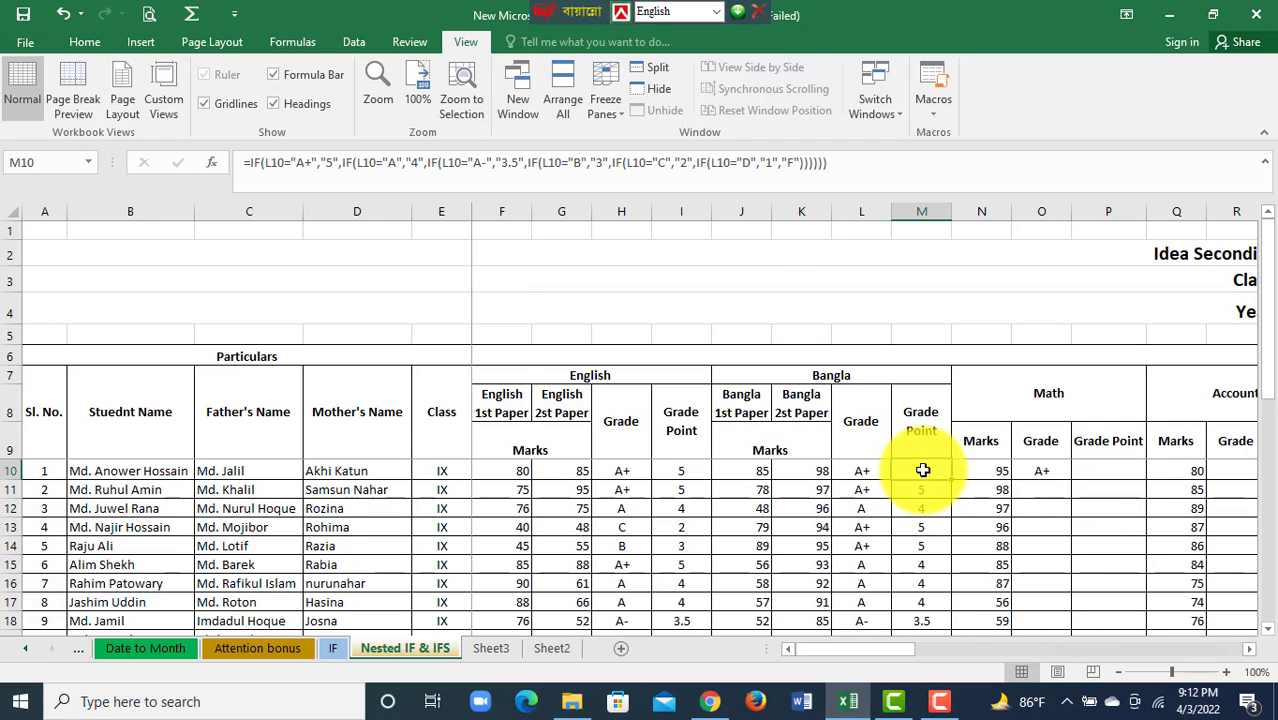
click(84, 41)
click(68, 88)
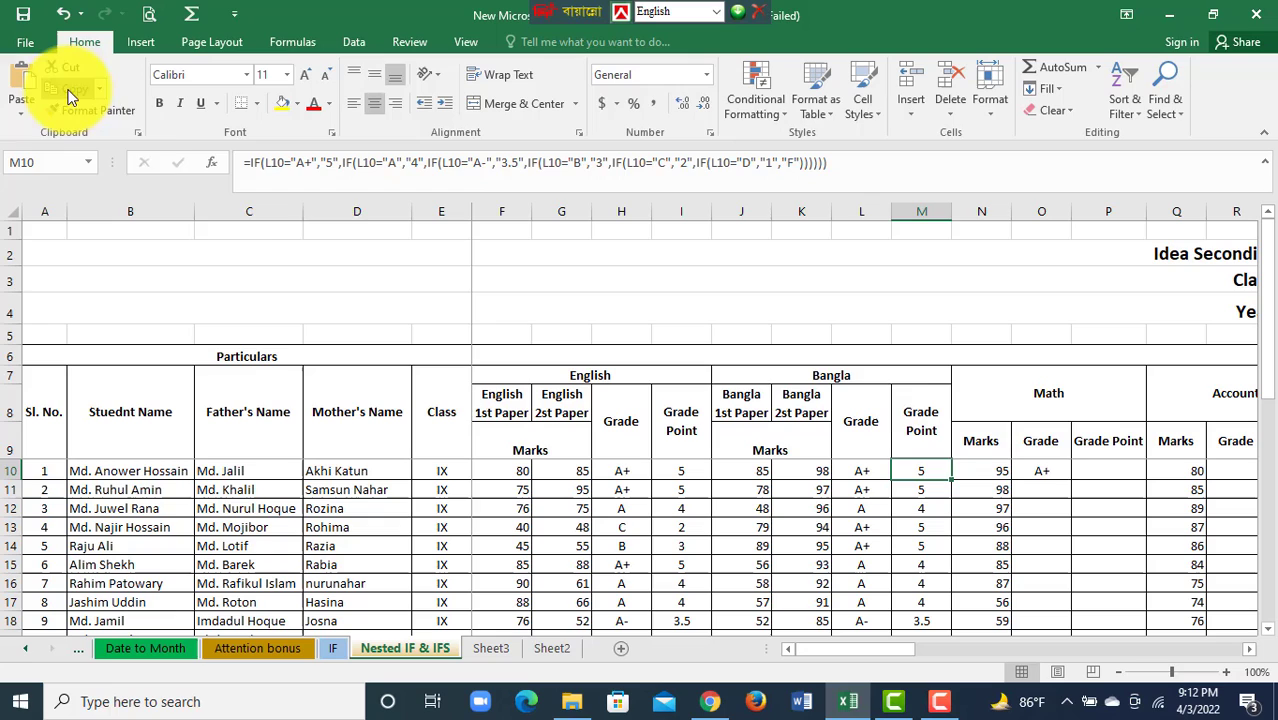
click(1100, 466)
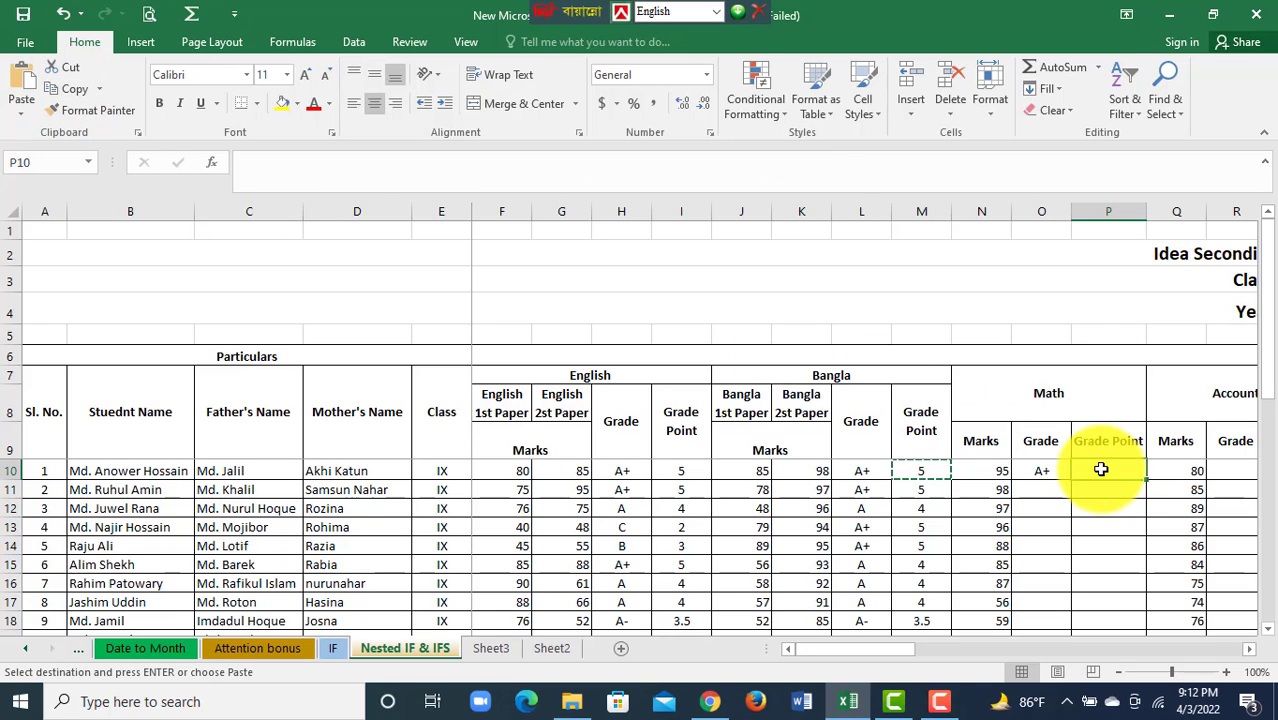
key(ctrl+v)
click(1108, 545)
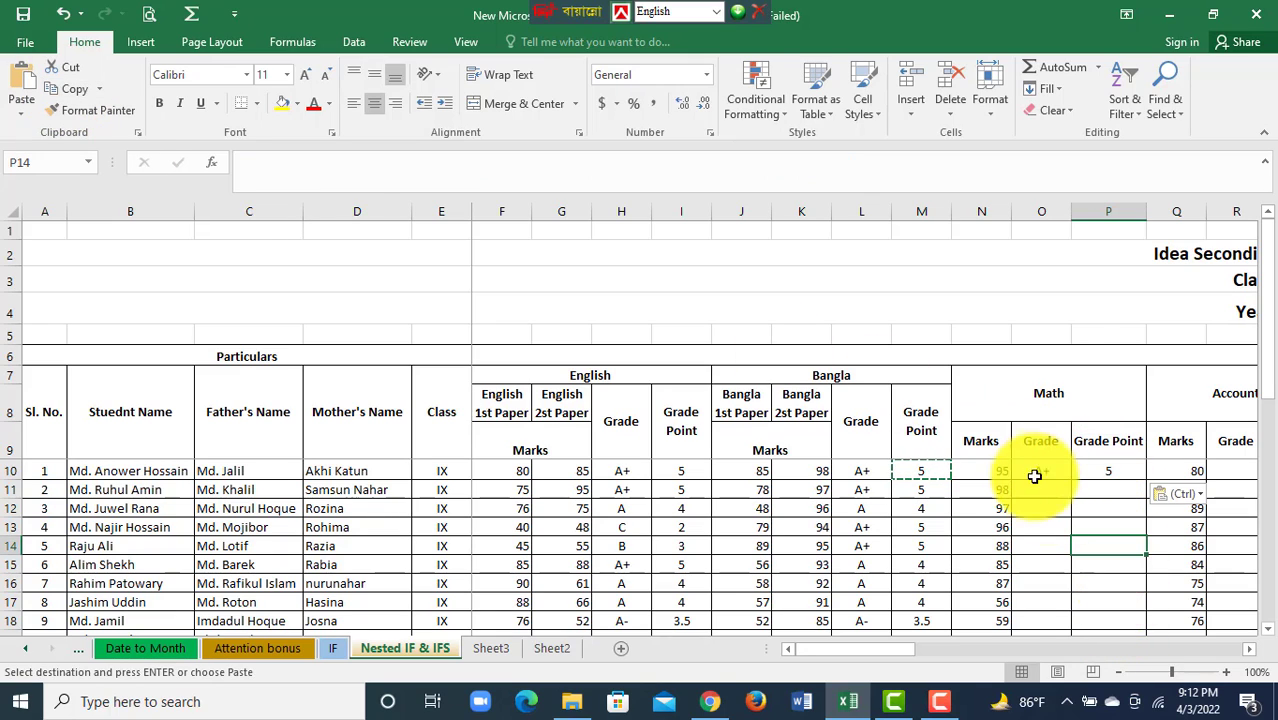
drag(1047, 472, 1141, 605)
scroll(1107, 599, up, 4)
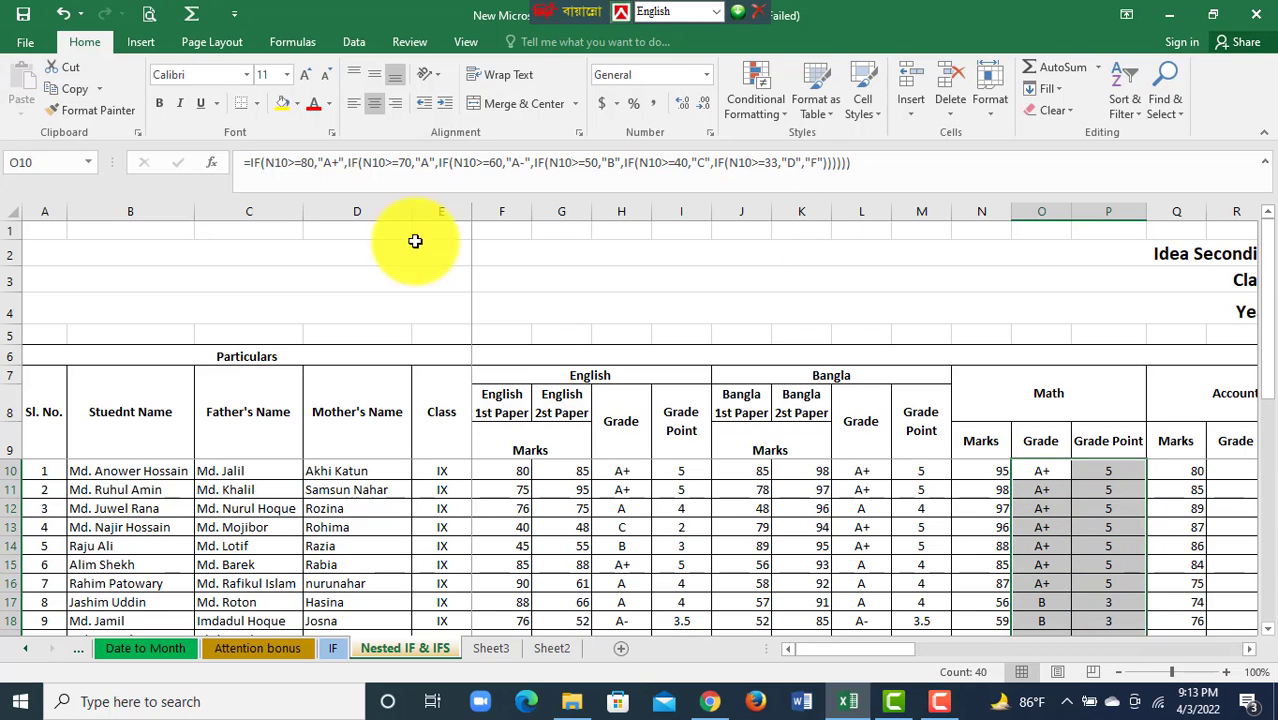
Step: Copy the Math Grade and Grade Point formulas for all students into the Accounting, Islamic History and ICT columns, starting at R10, U10 and X10
click(77, 90)
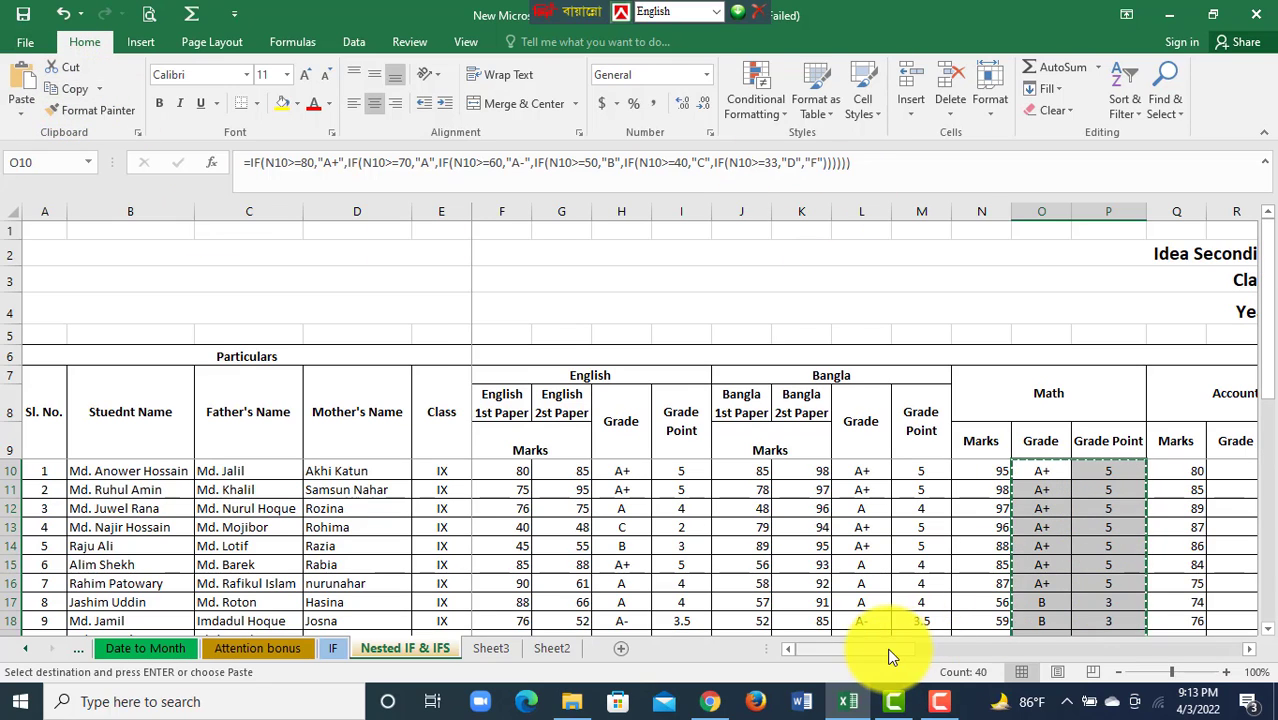
drag(890, 650, 988, 652)
click(753, 470)
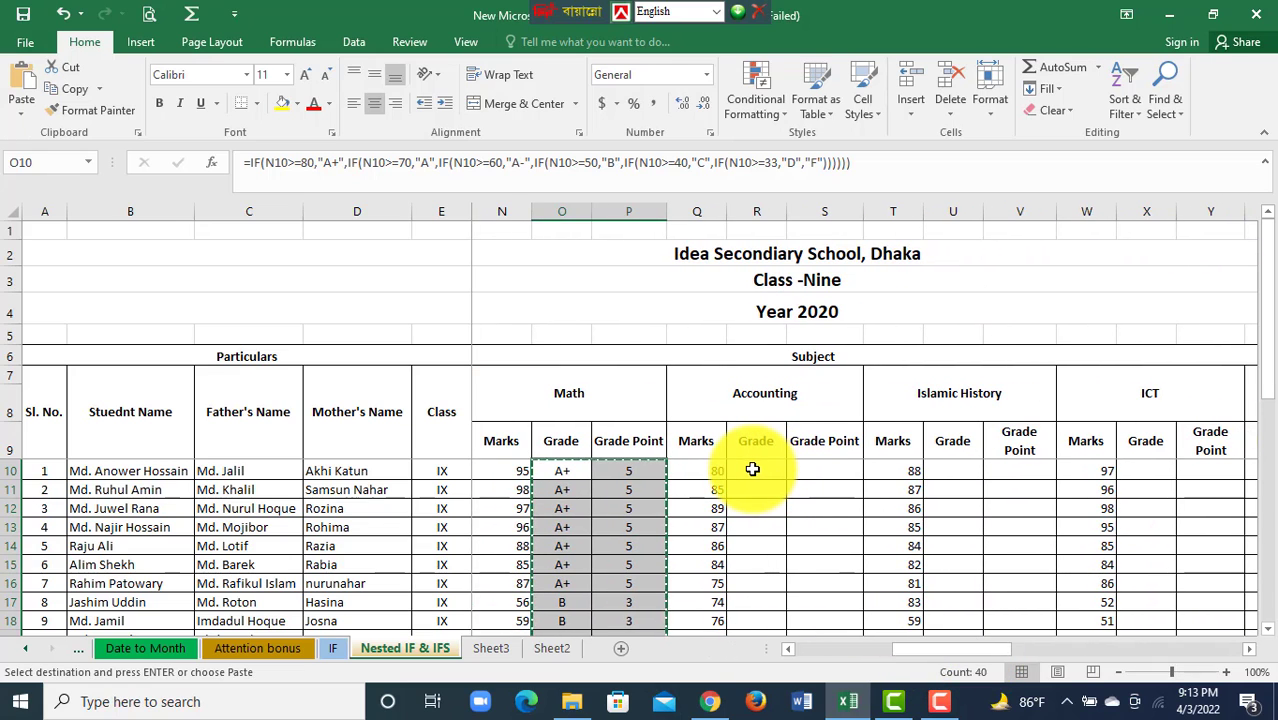
key(ctrl+v)
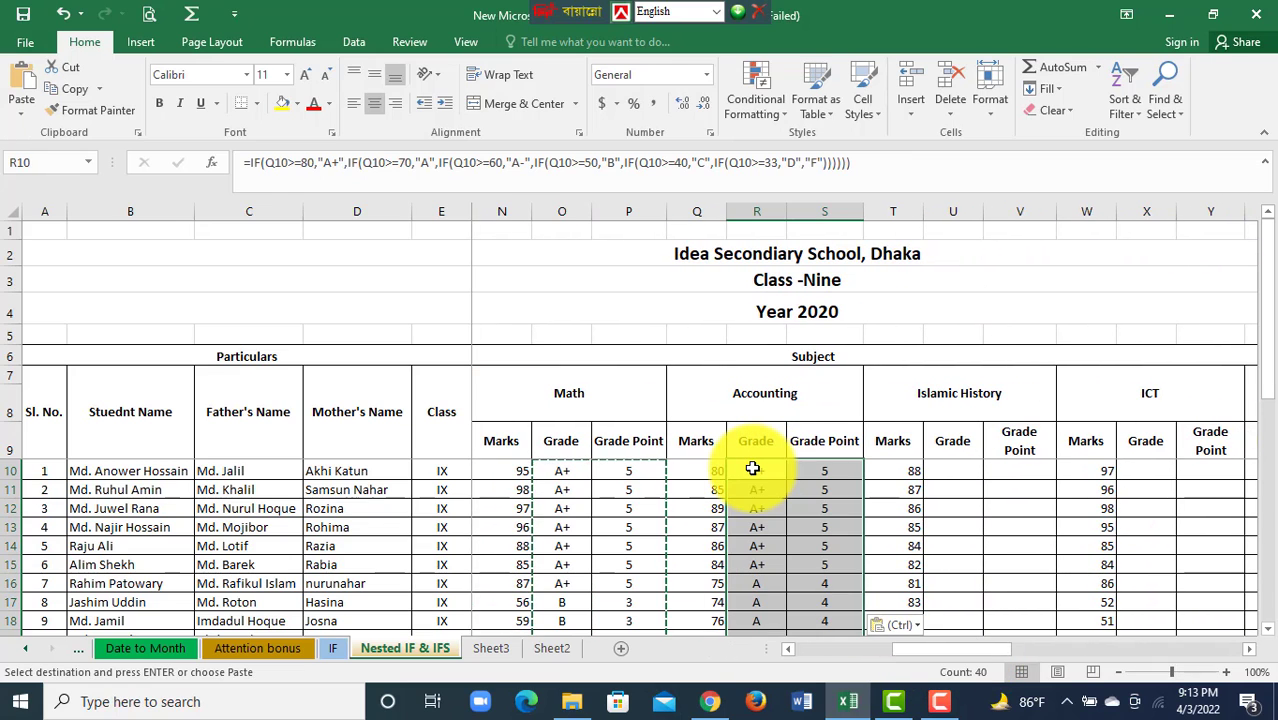
click(958, 471)
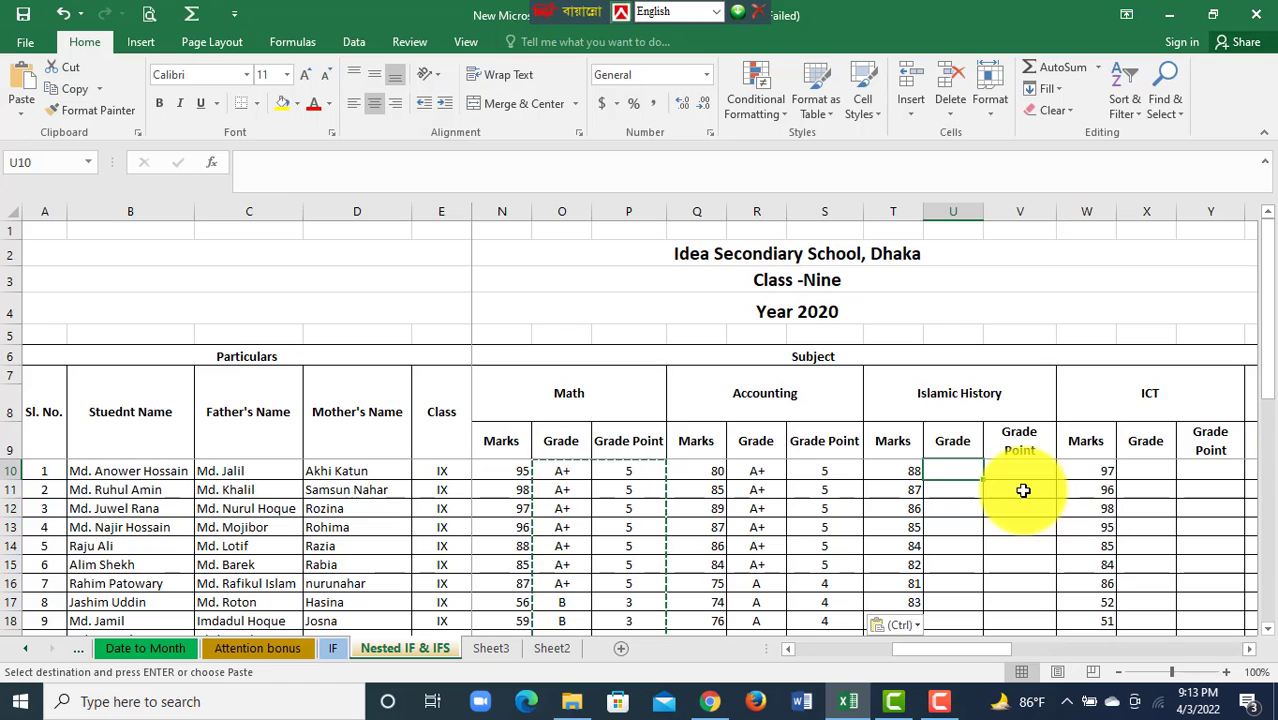
key(ctrl+v)
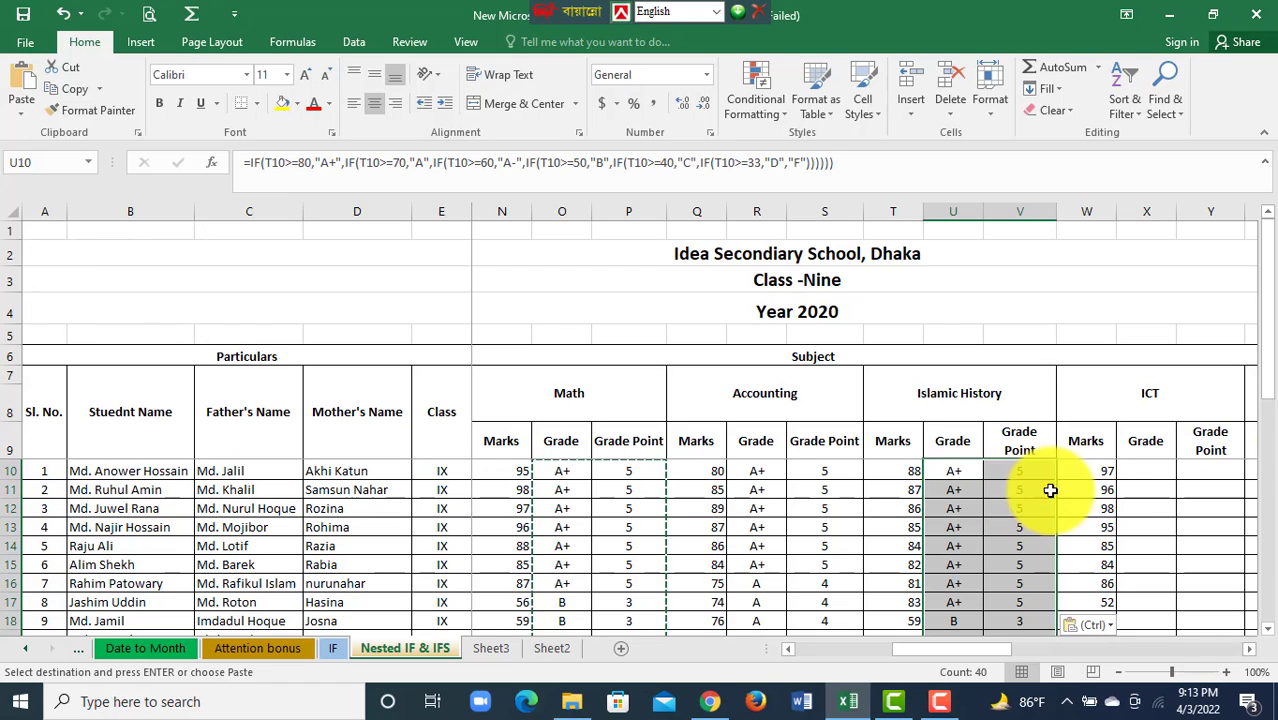
click(1148, 468)
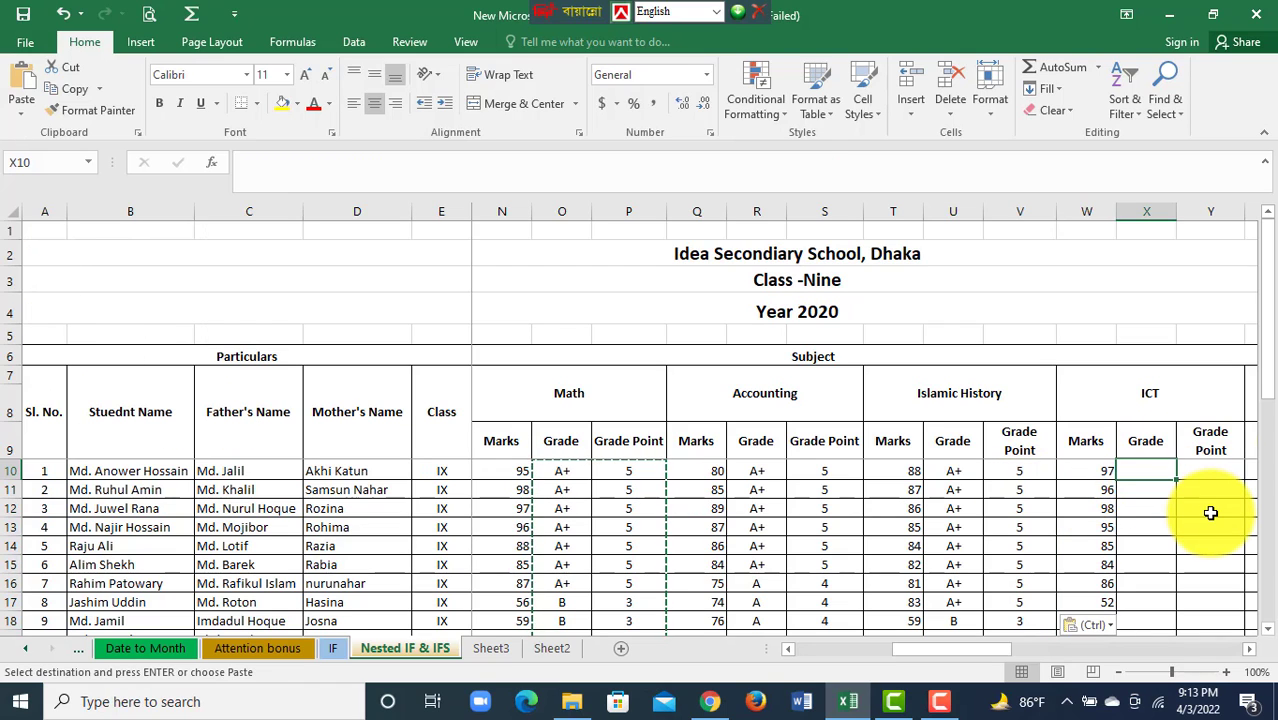
key(ctrl+v)
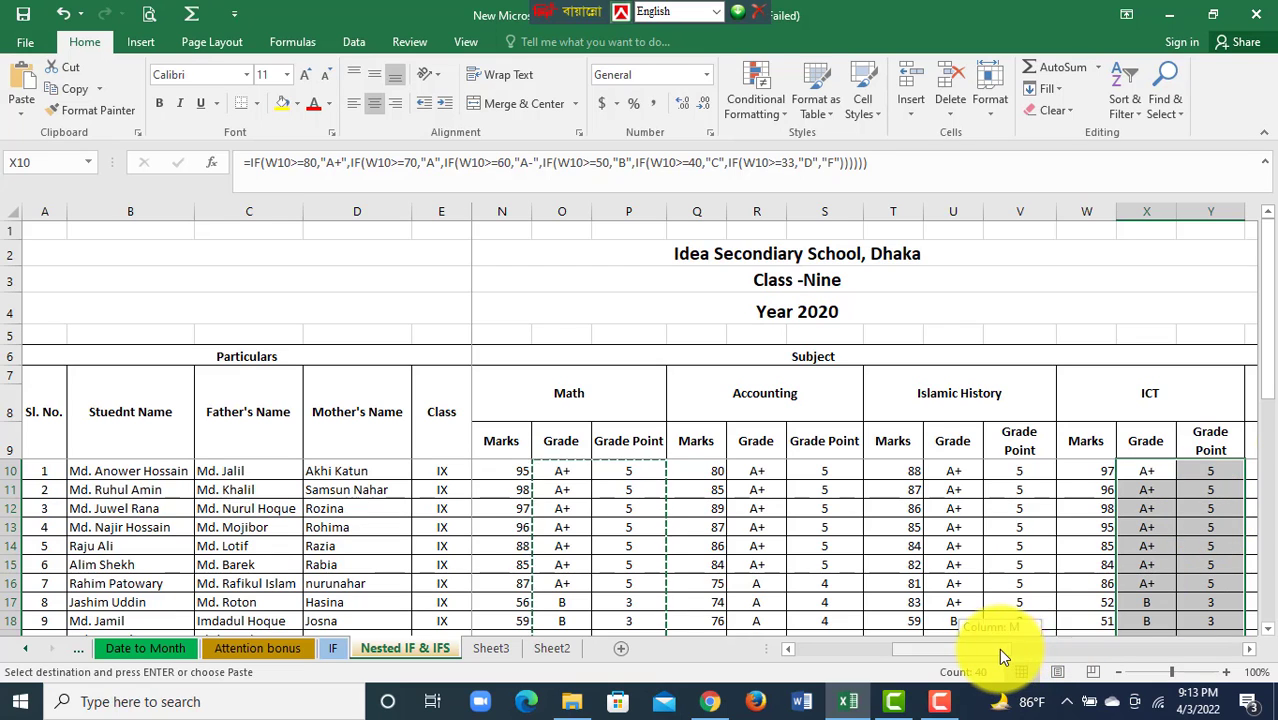
Step: Paste the copied grade formulas into the Finance and General Science columns, starting at AA10 and AD10, and save the workbook
drag(998, 648, 1072, 648)
click(948, 472)
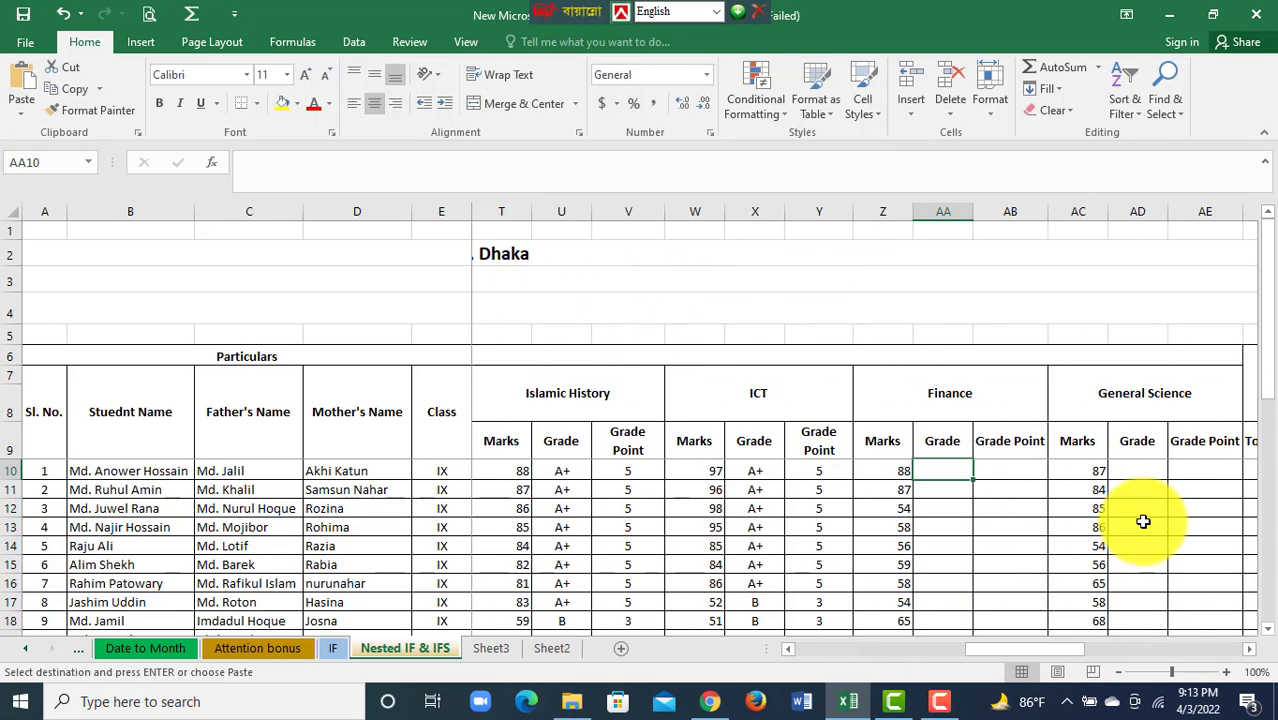
key(ctrl+v)
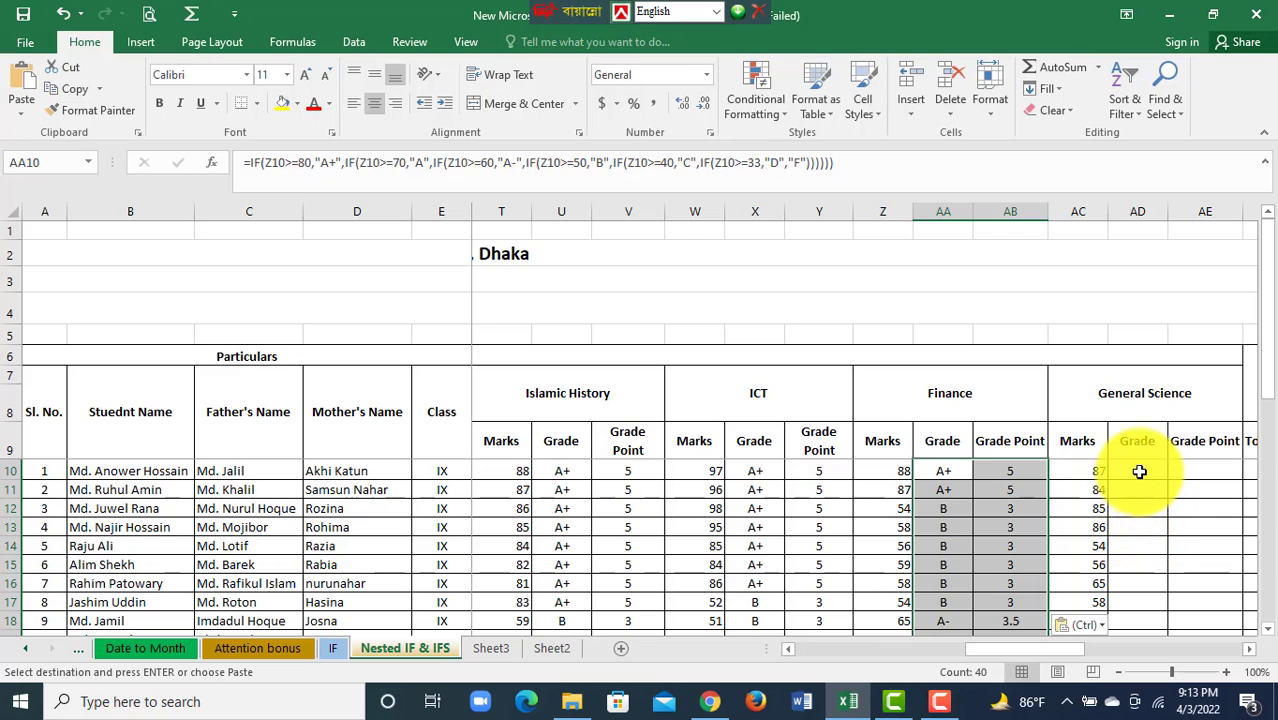
click(1137, 472)
key(ctrl+v)
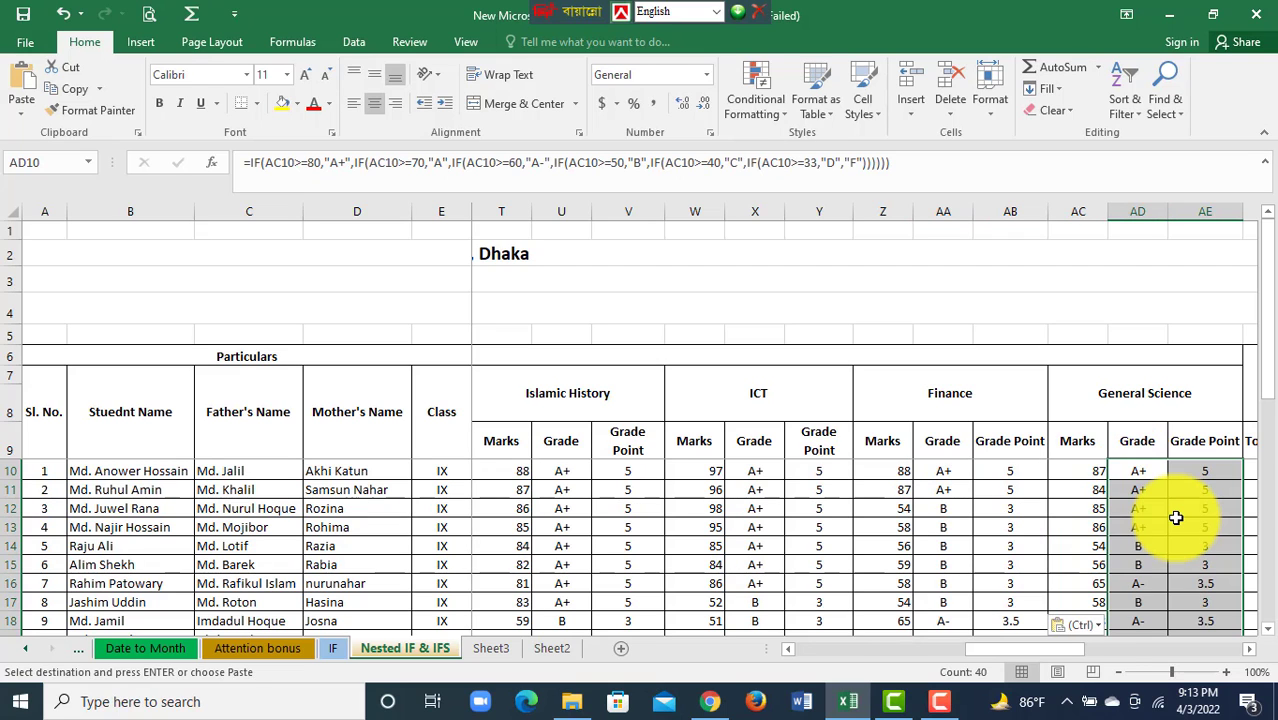
drag(1058, 646, 1144, 645)
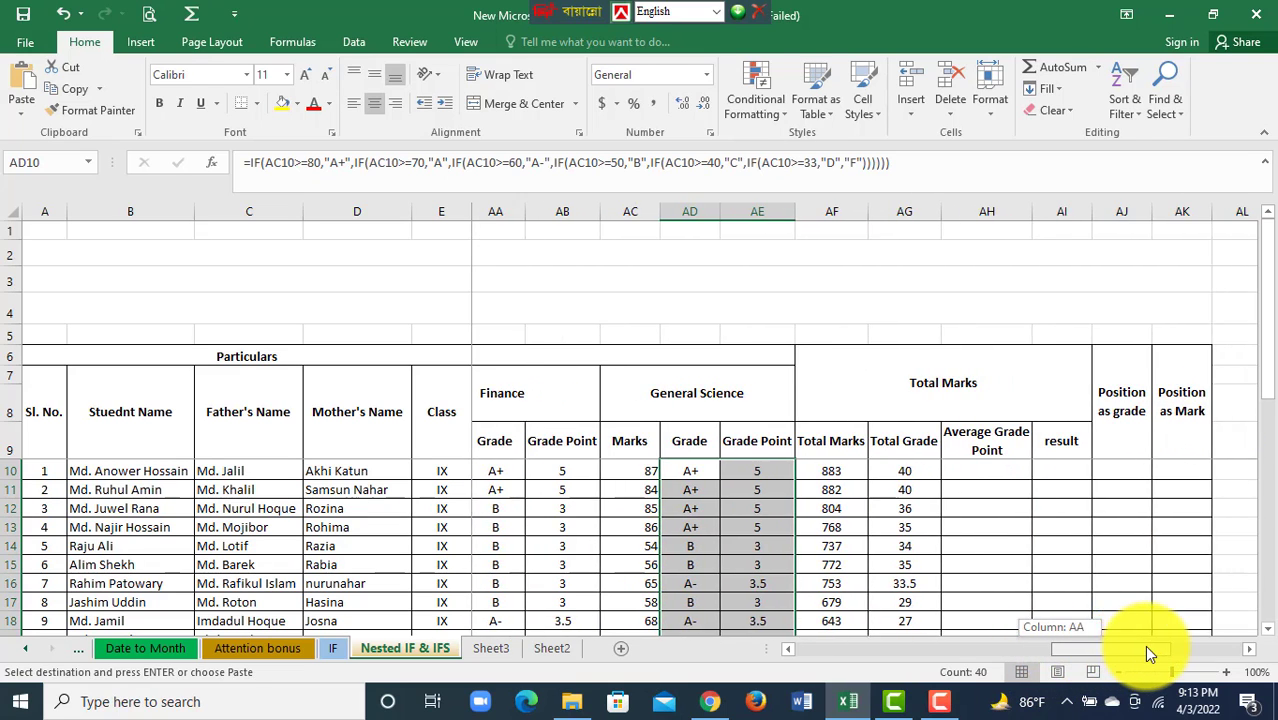
click(25, 16)
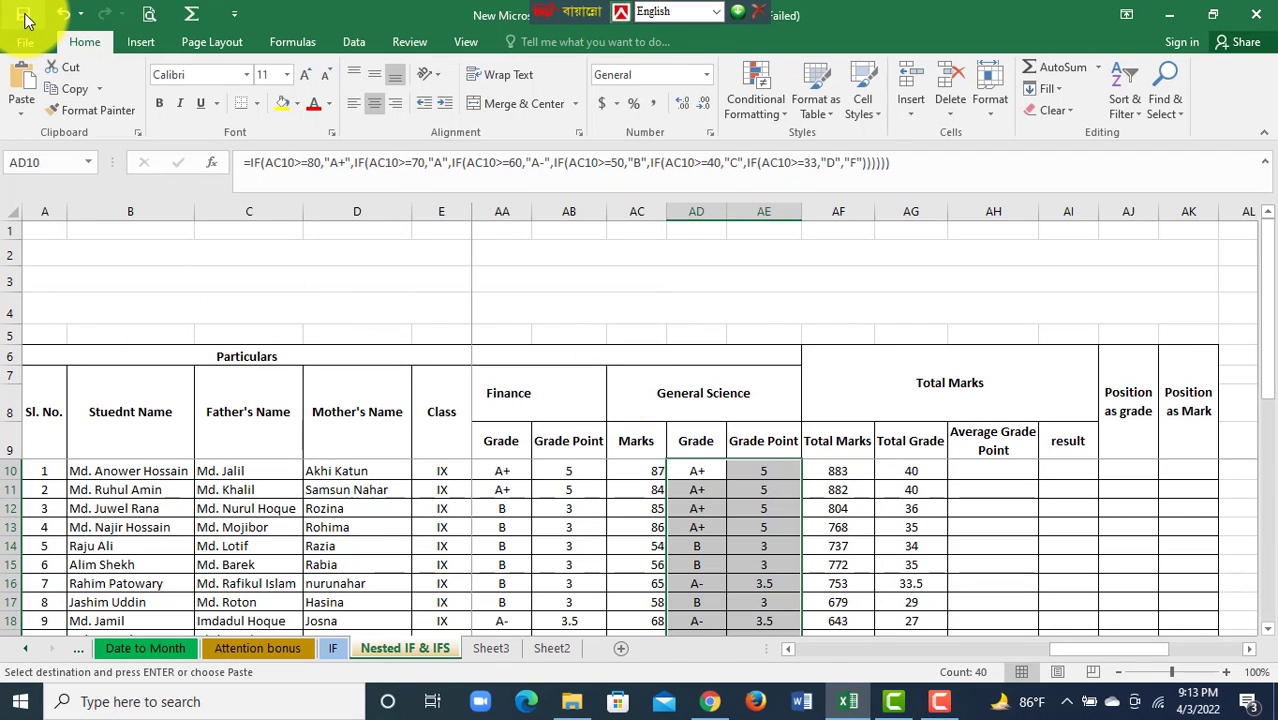
Step: Examine which marks cells the Total Marks formula in AF10 adds up
click(838, 470)
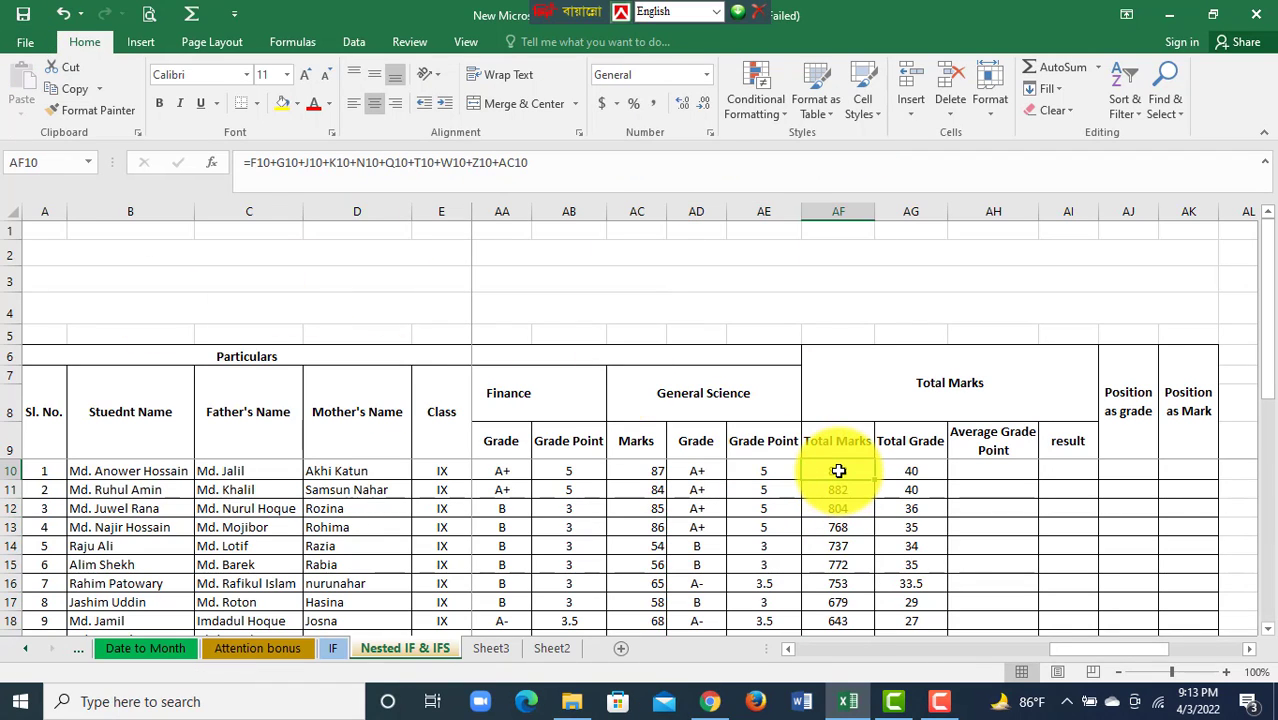
double_click(838, 470)
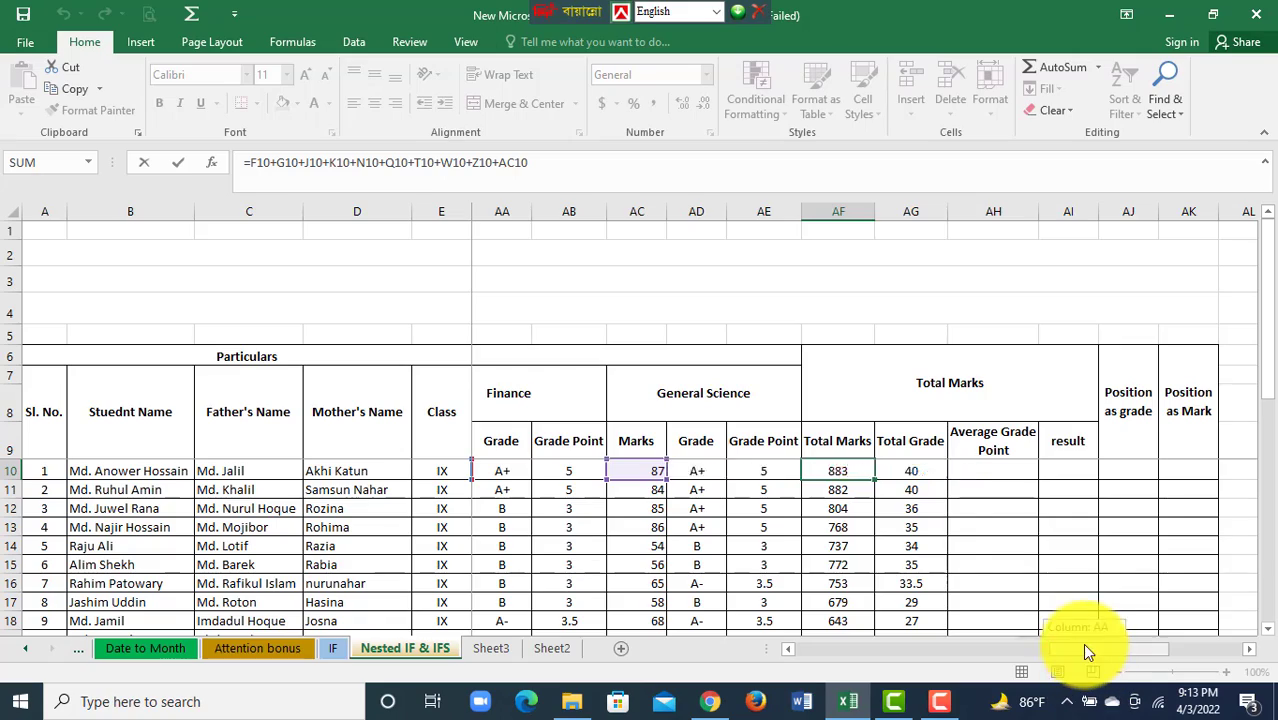
drag(1082, 648, 1103, 670)
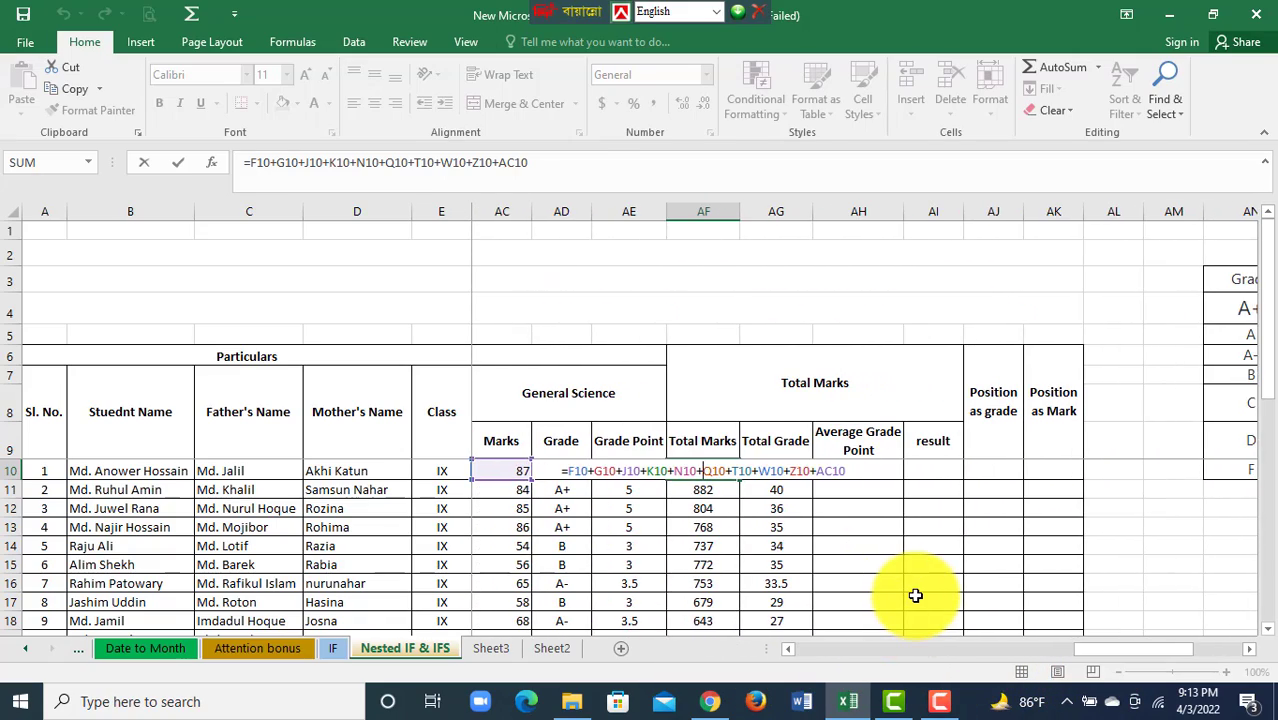
key(Return)
click(706, 471)
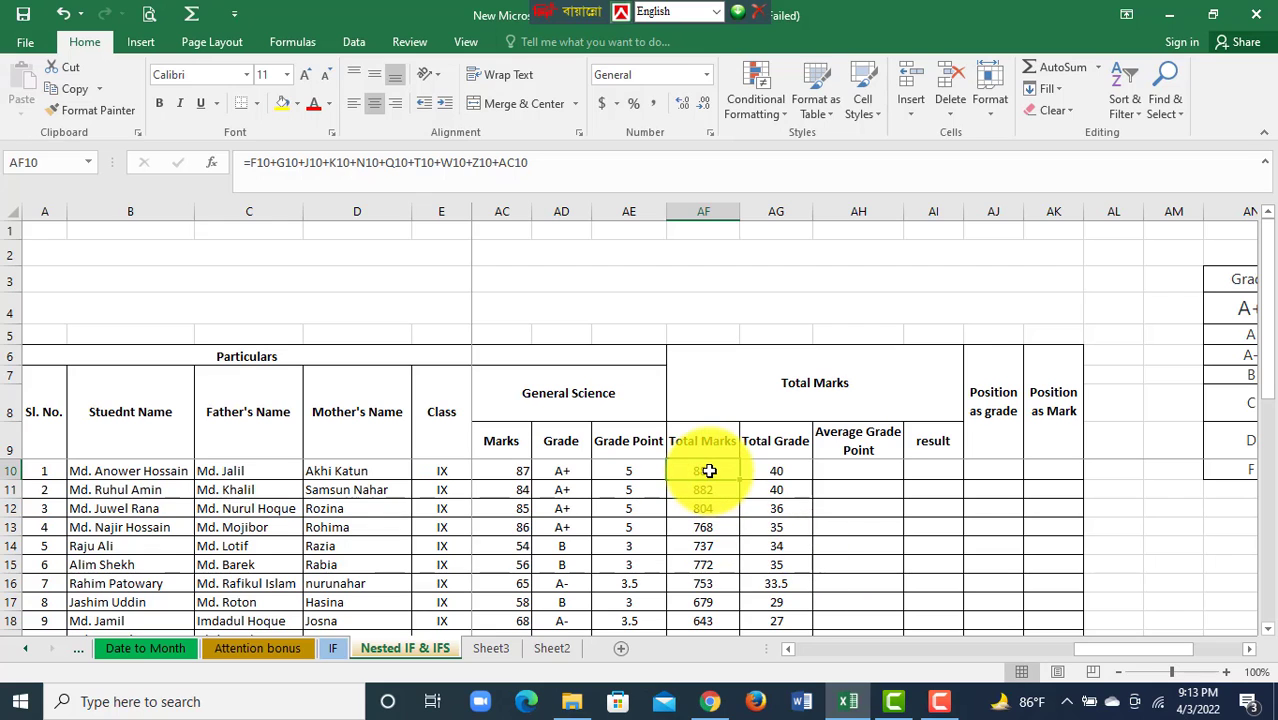
Step: Examine the Total Grade formula in AG10 and the cells it adds, checking the column down to row 29
click(772, 446)
click(788, 470)
scroll(806, 550, down, 4)
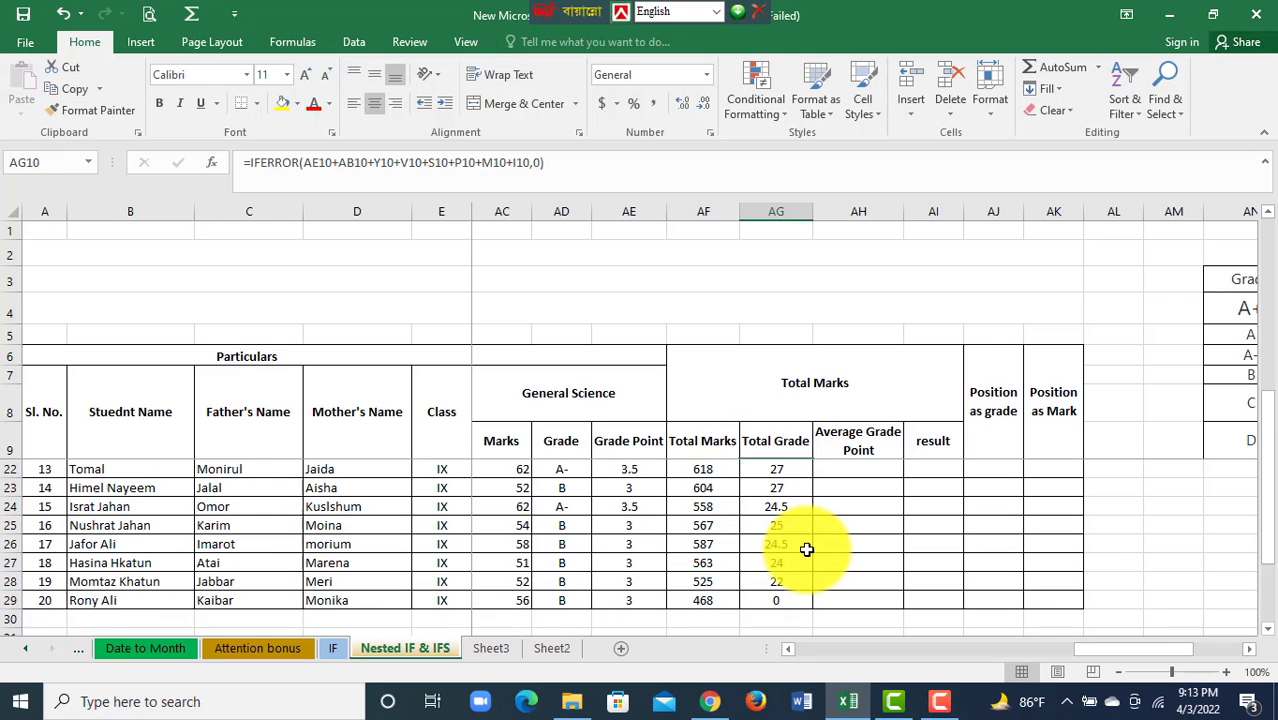
scroll(806, 550, up, 4)
double_click(795, 469)
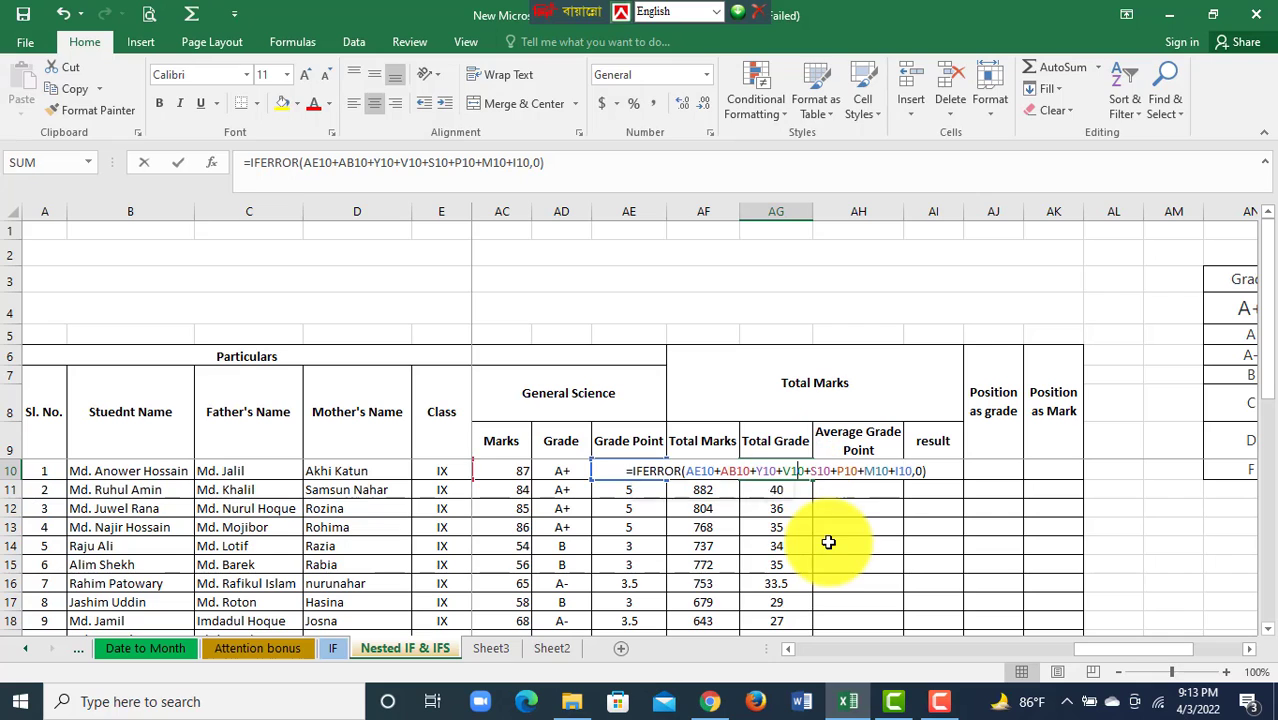
key(Return)
scroll(790, 580, down, 6)
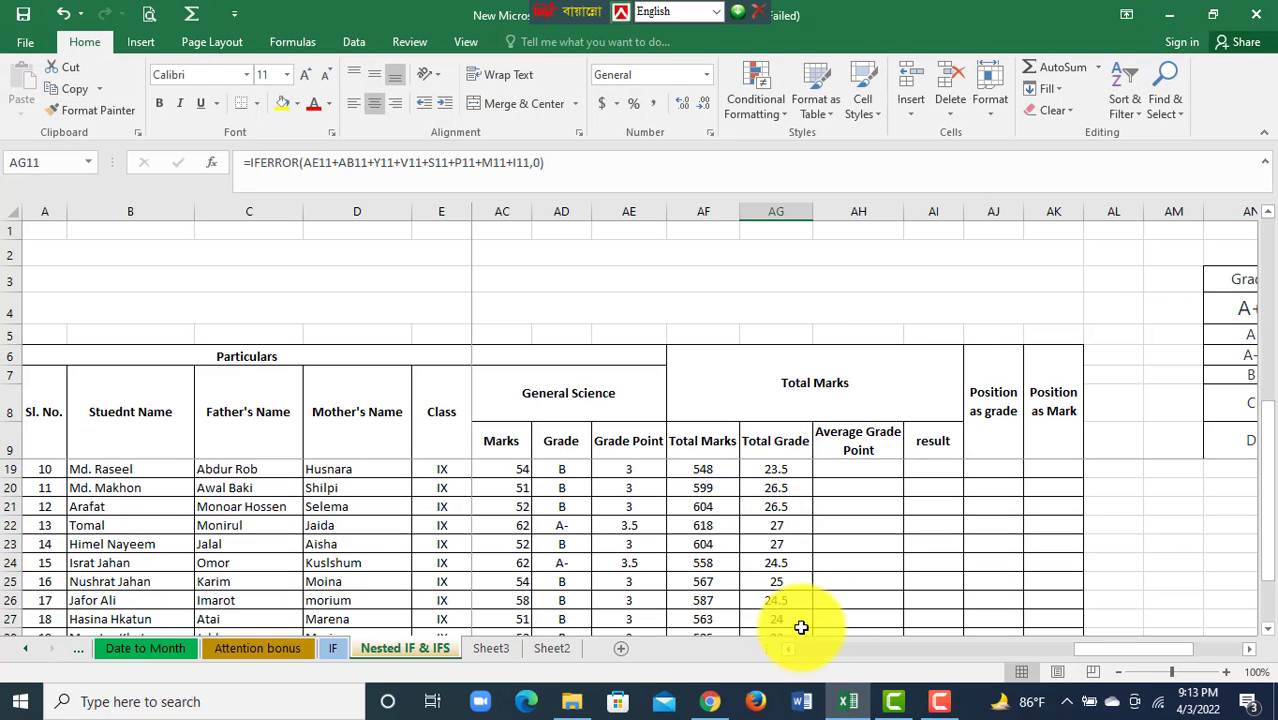
click(795, 489)
scroll(806, 540, up, 6)
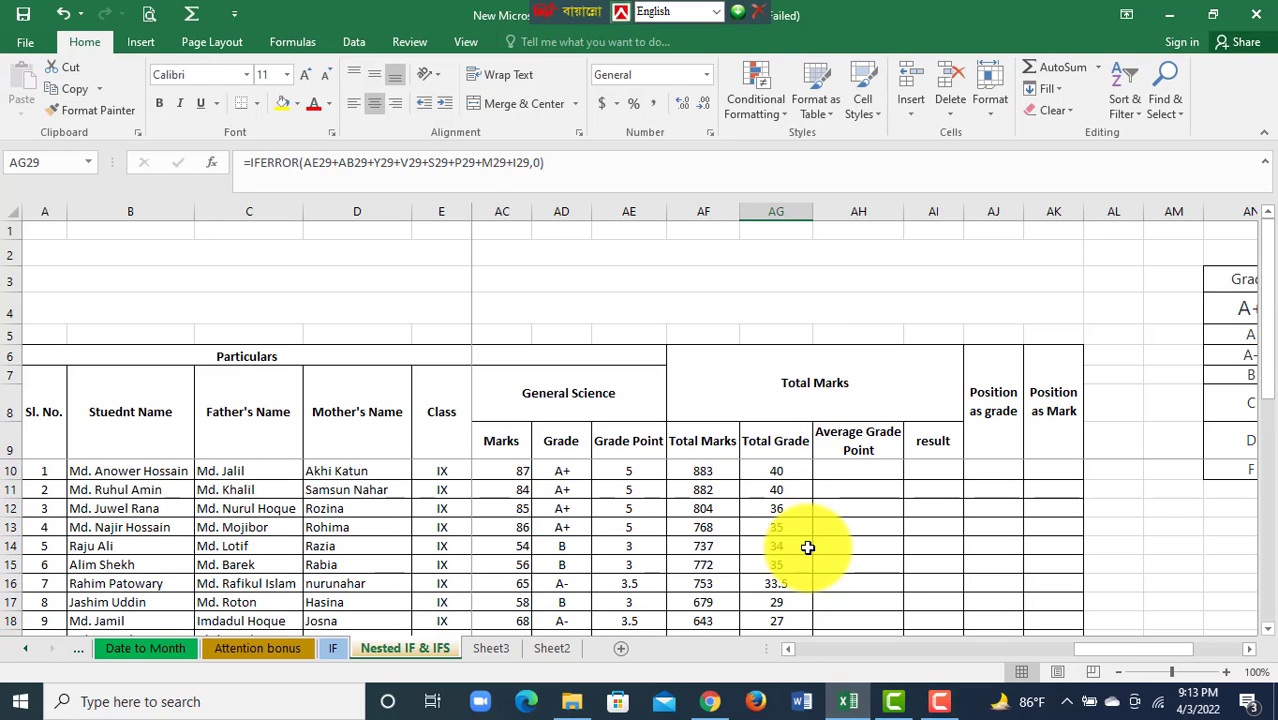
Step: Calculate the Average Grade Point column with =AG10/8 from AH10 down to row 29, and save the workbook
click(853, 472)
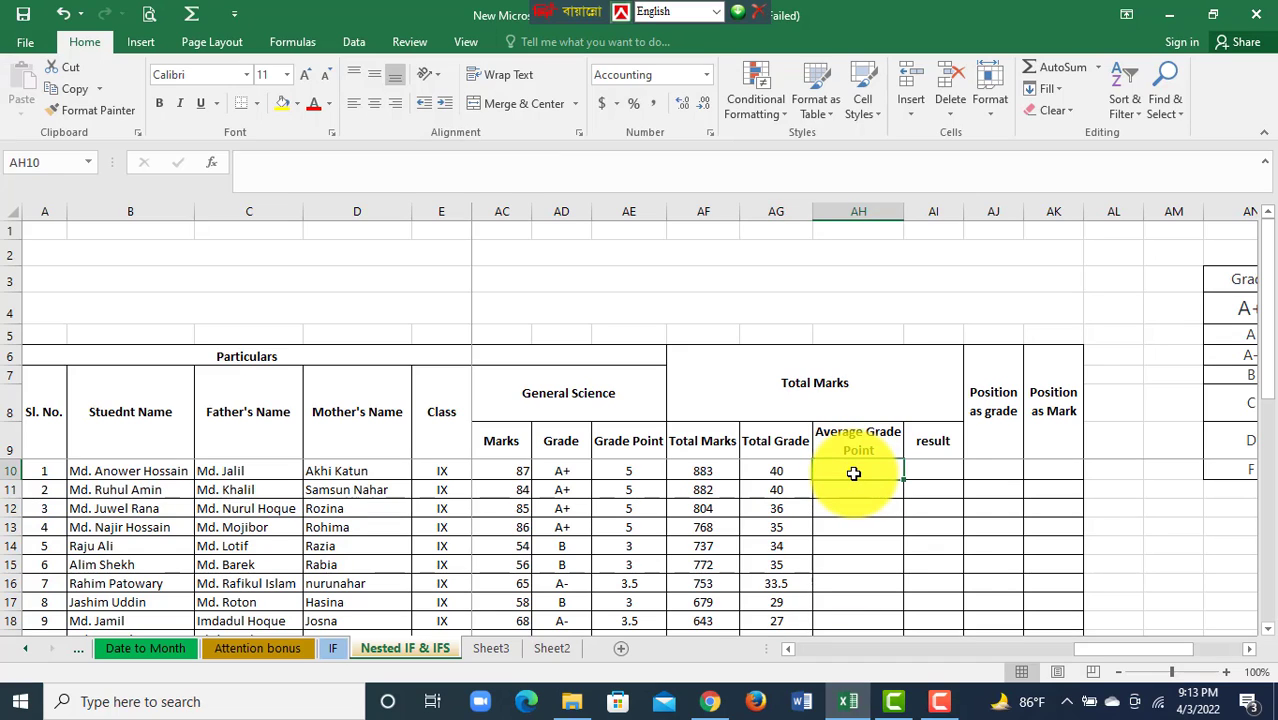
text(=)
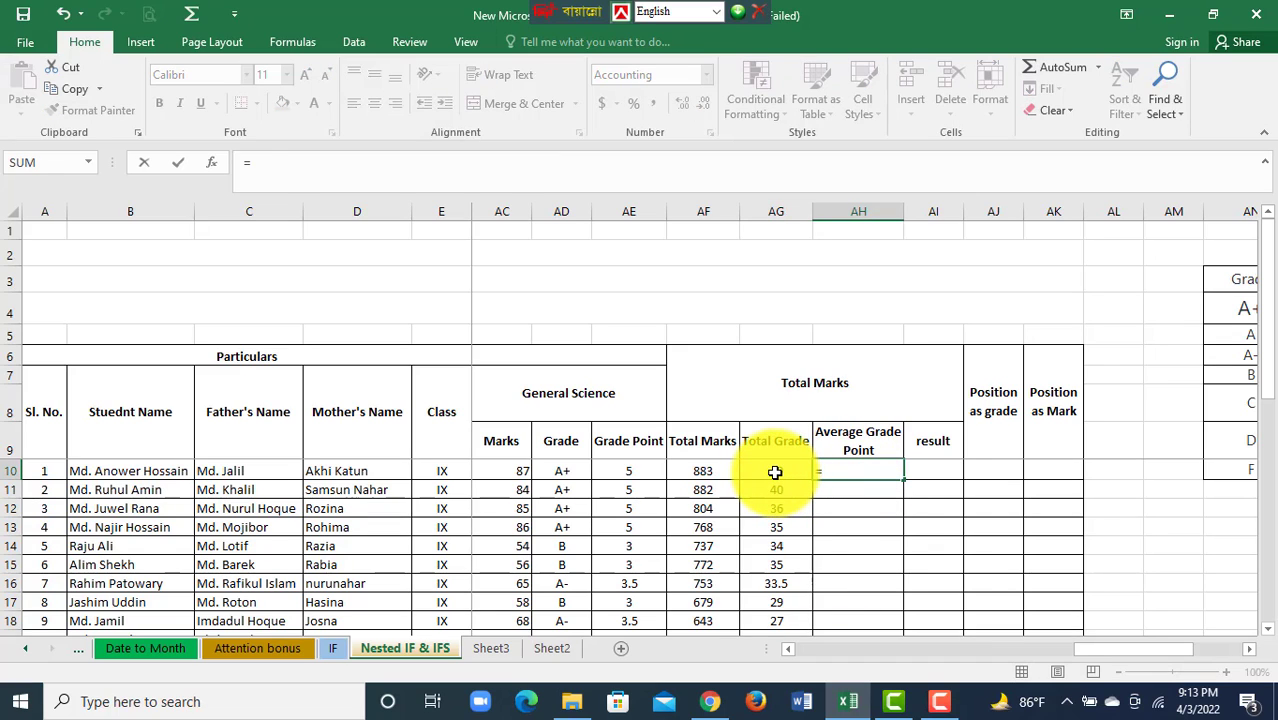
click(775, 472)
text(/8)
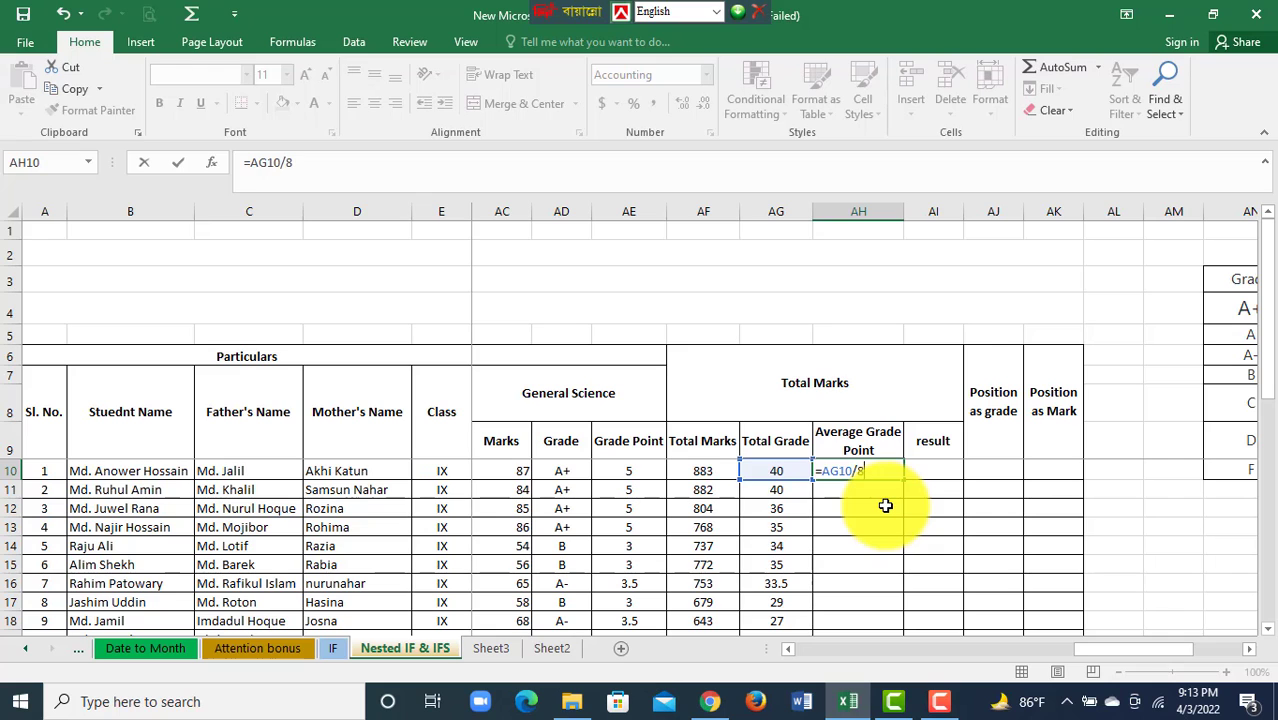
key(ctrl+Return)
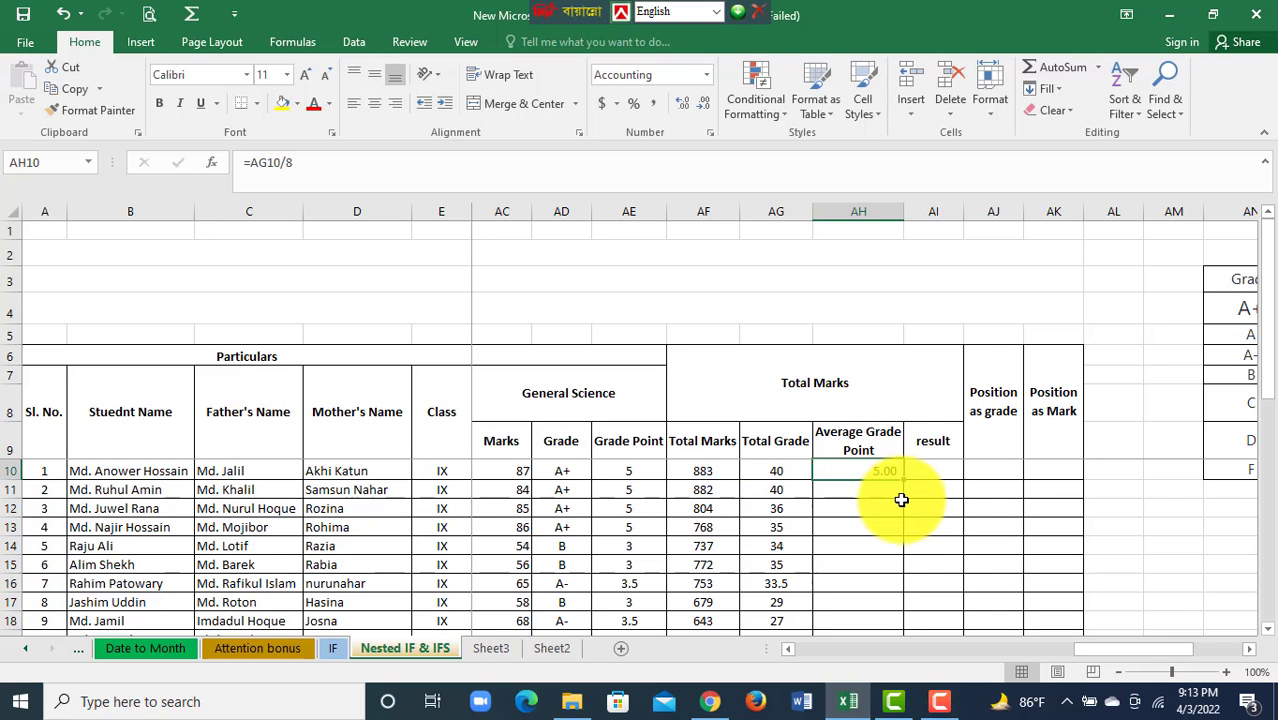
drag(904, 480, 916, 597)
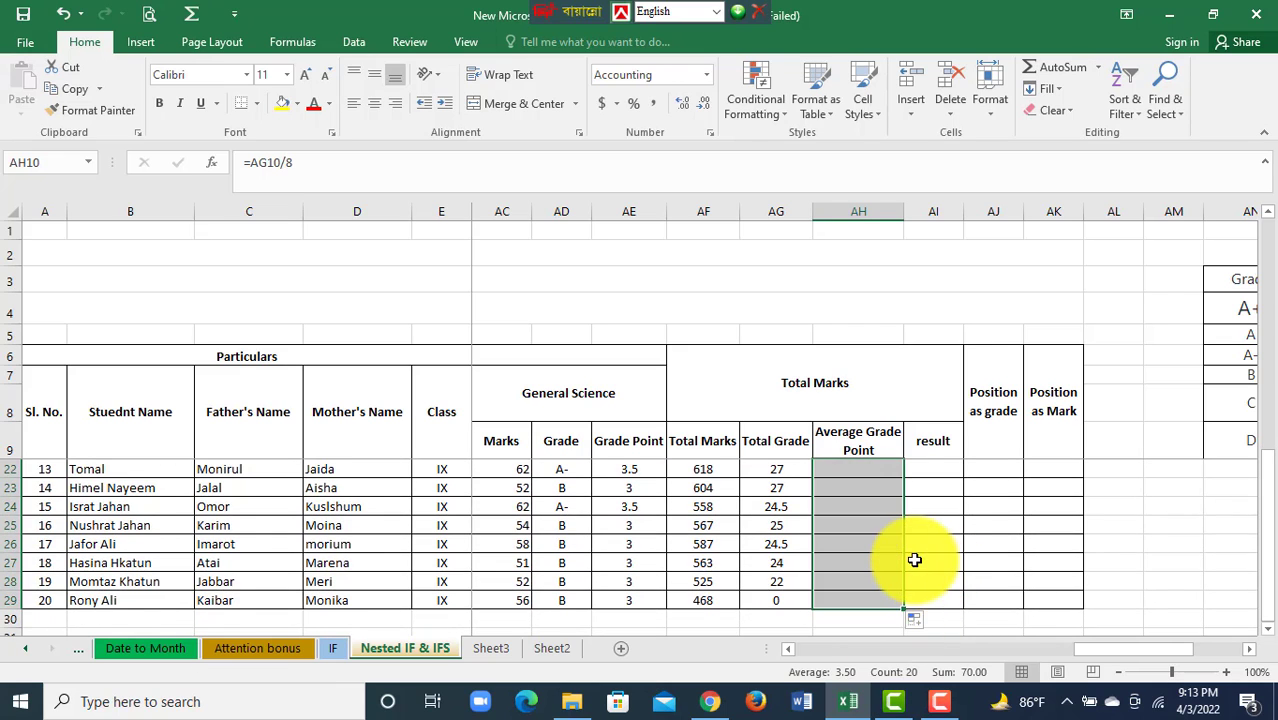
scroll(914, 560, up, 4)
click(925, 467)
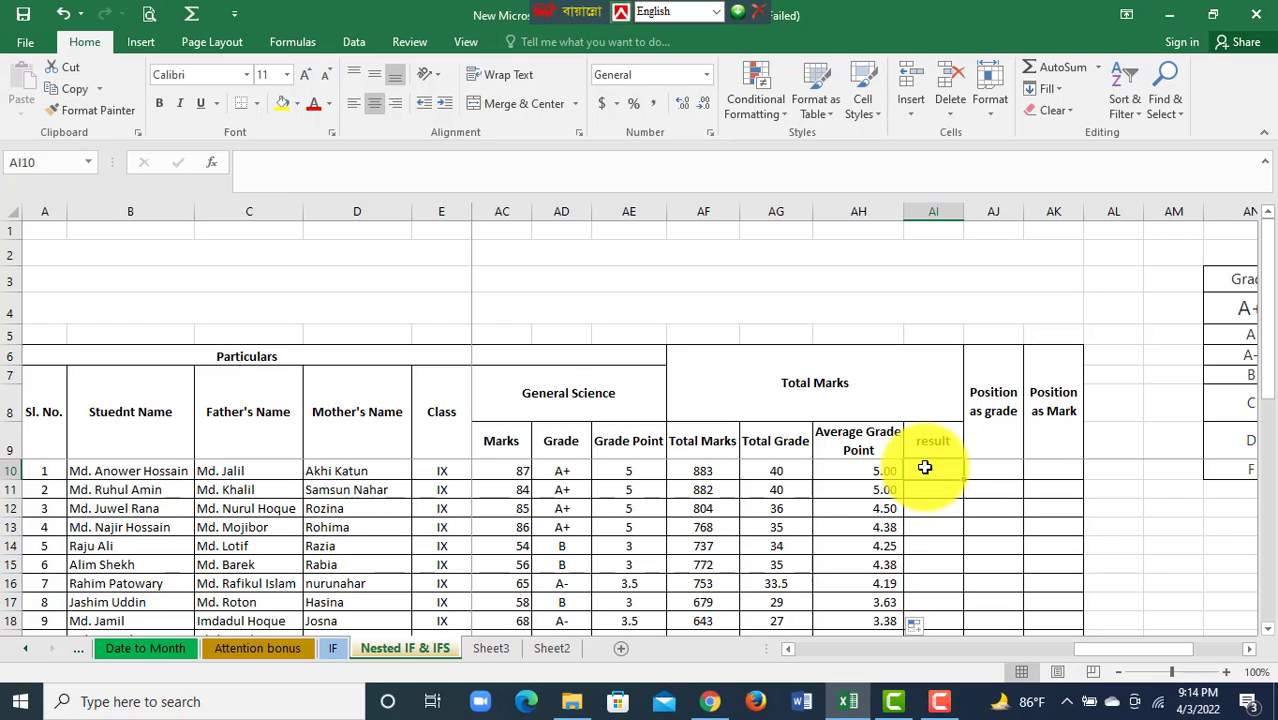
click(28, 15)
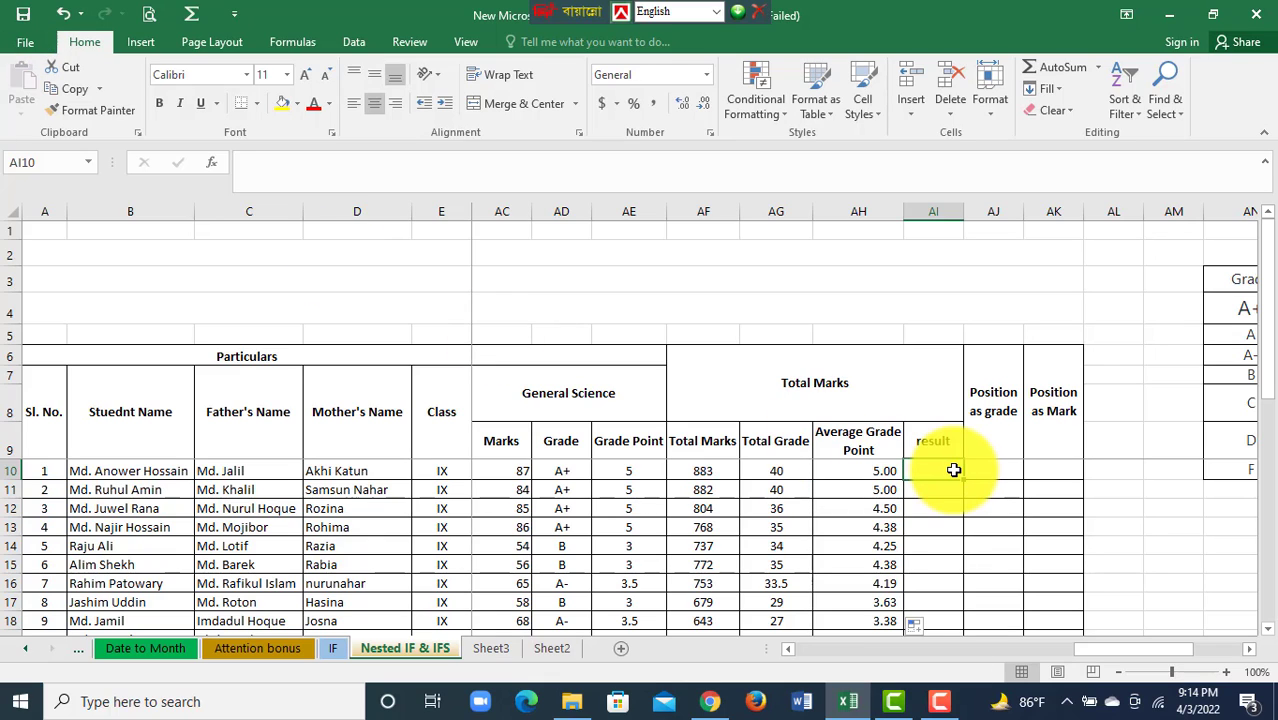
Step: Start a nested IF formula in the result cell AI10 with the condition AH10>=5 returning "A+"
text(=if)
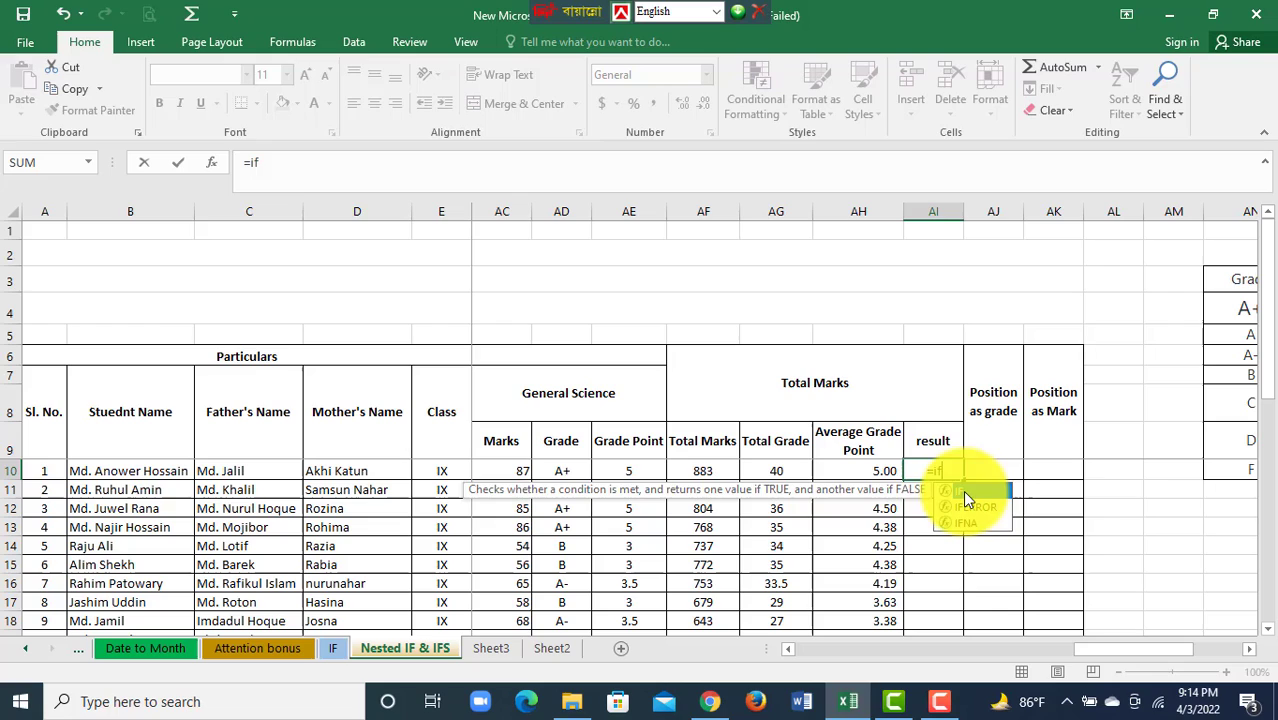
double_click(962, 490)
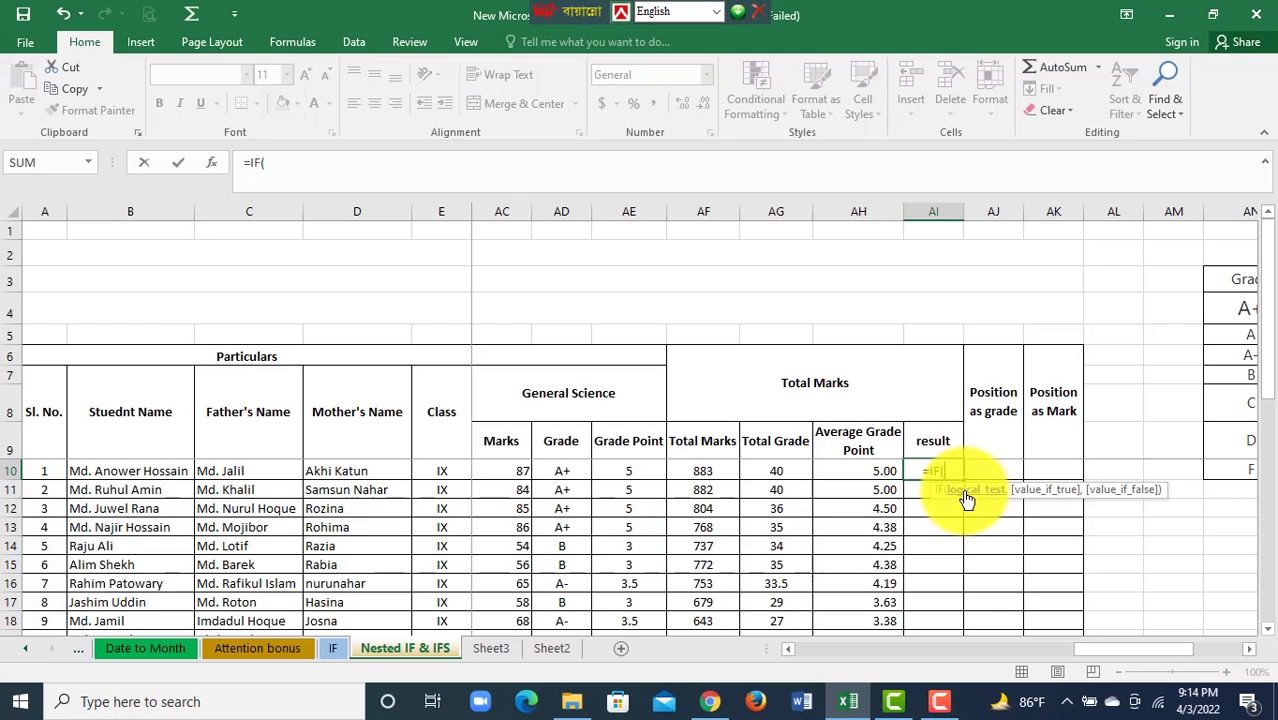
click(864, 471)
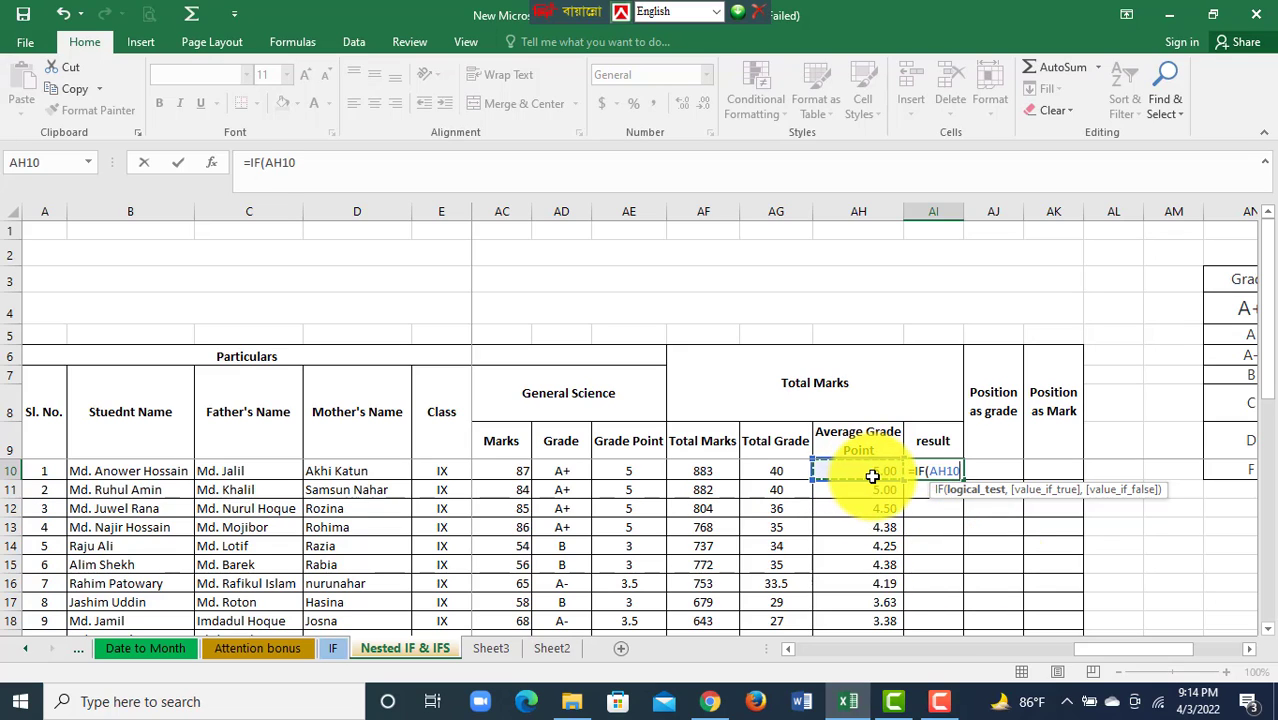
text(>+)
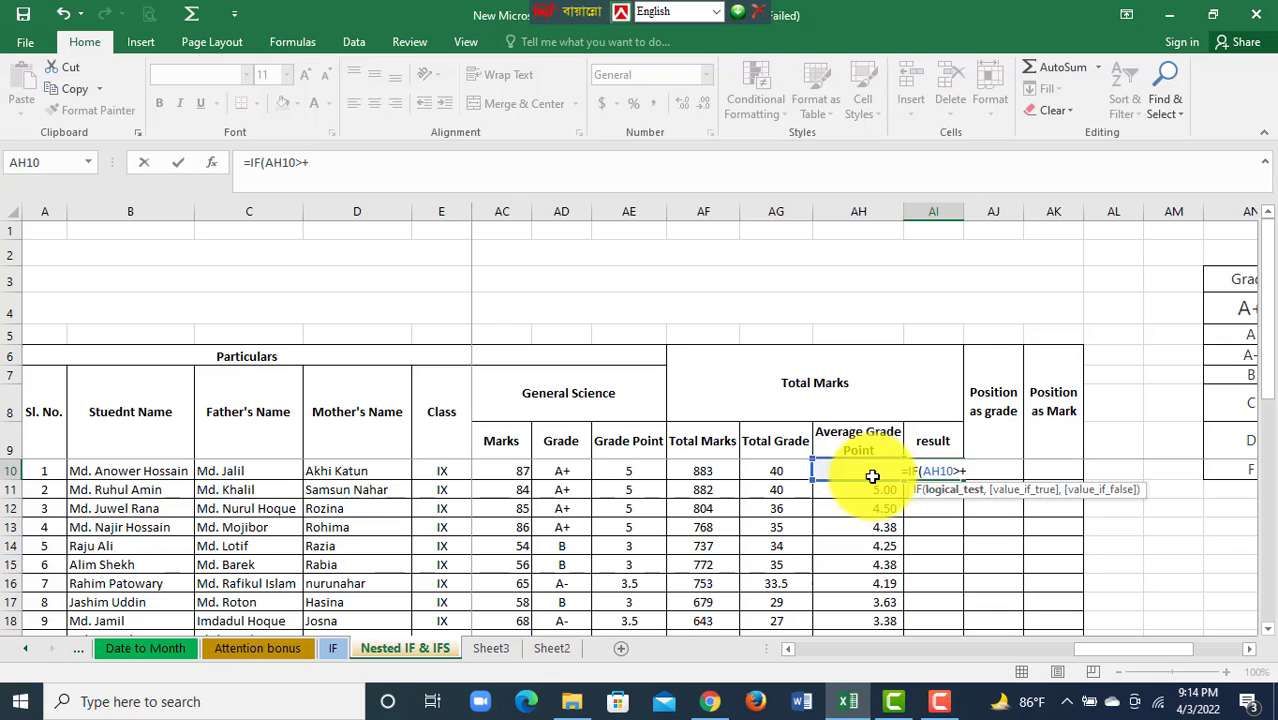
key(BackSpace)
text(=)
text(5)
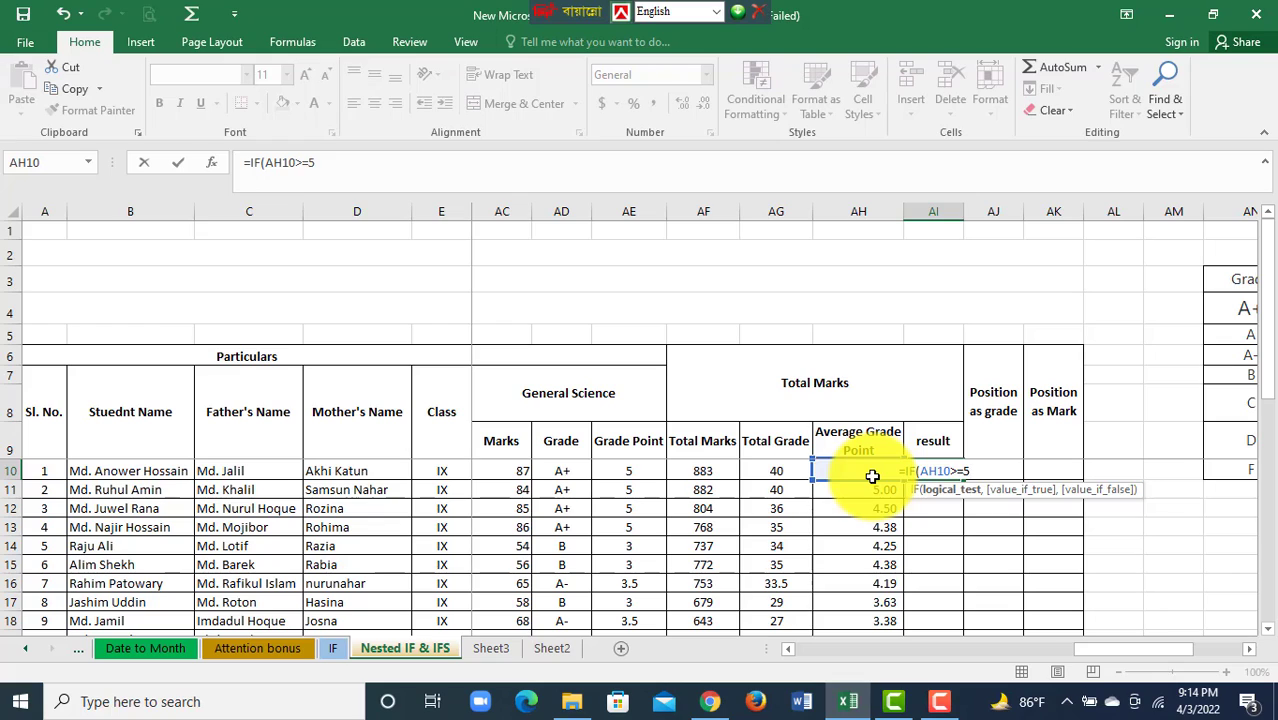
text(,")
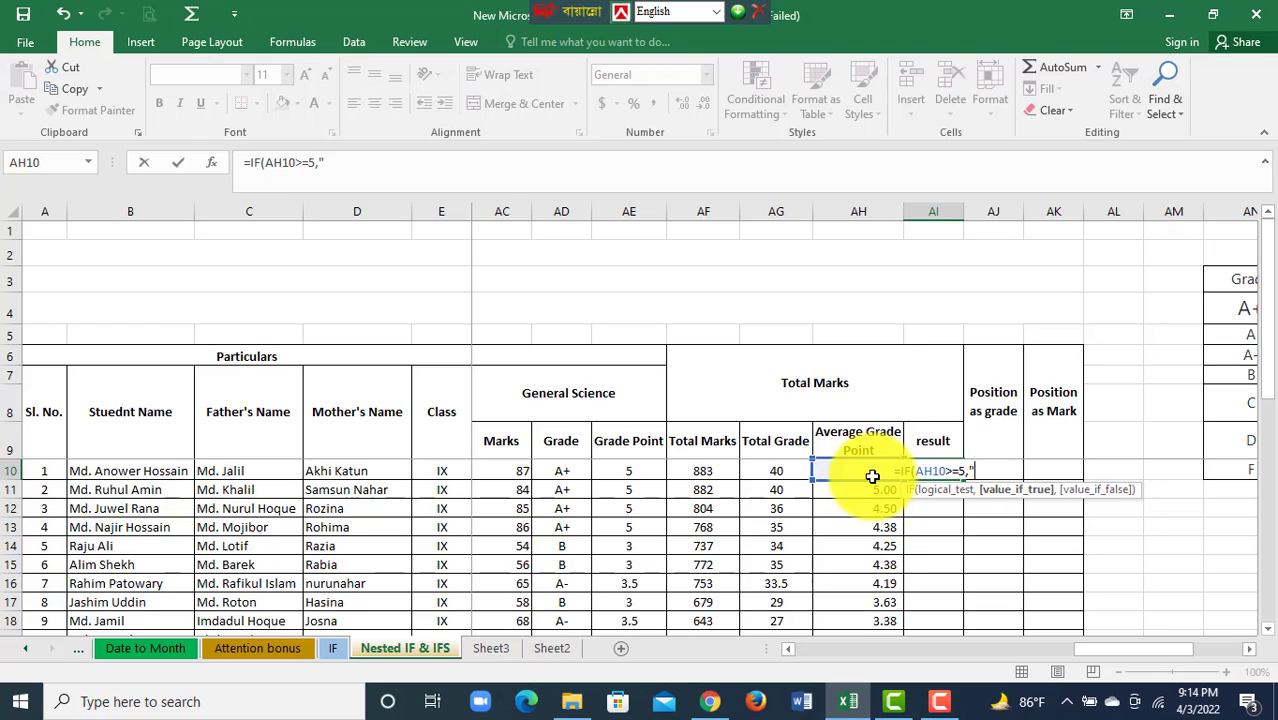
text(A)
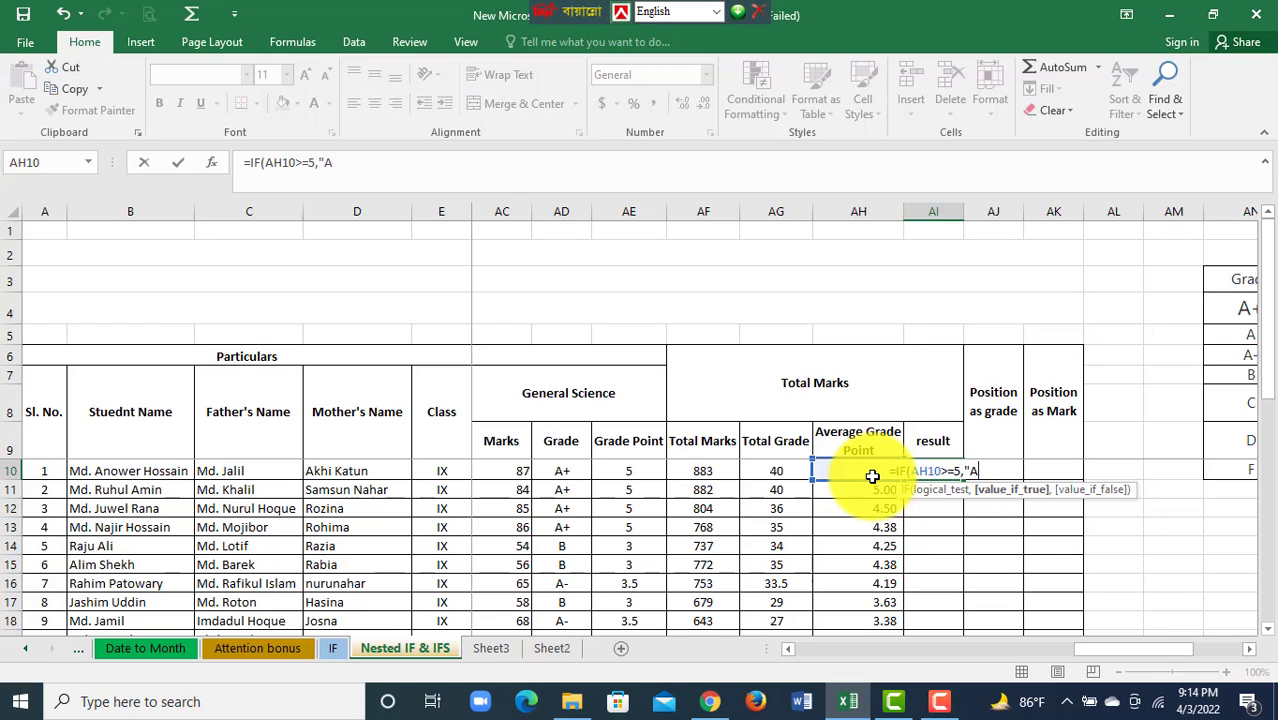
text(+")
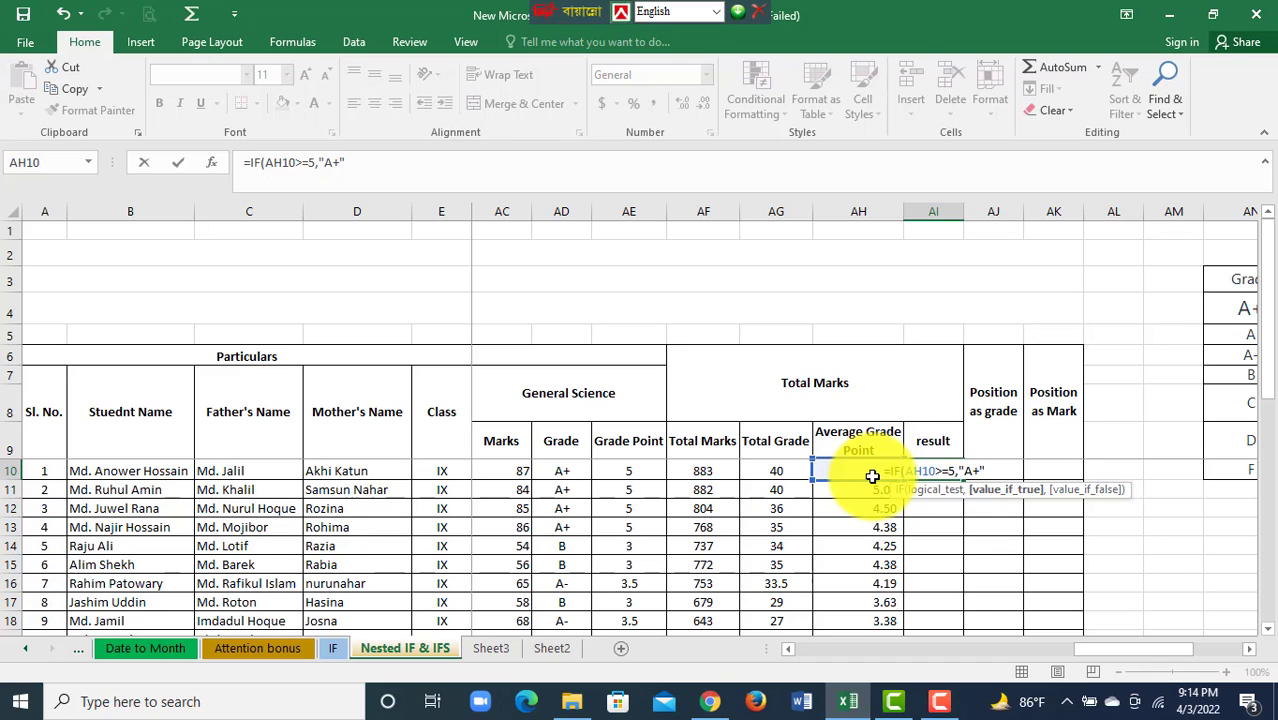
text(,)
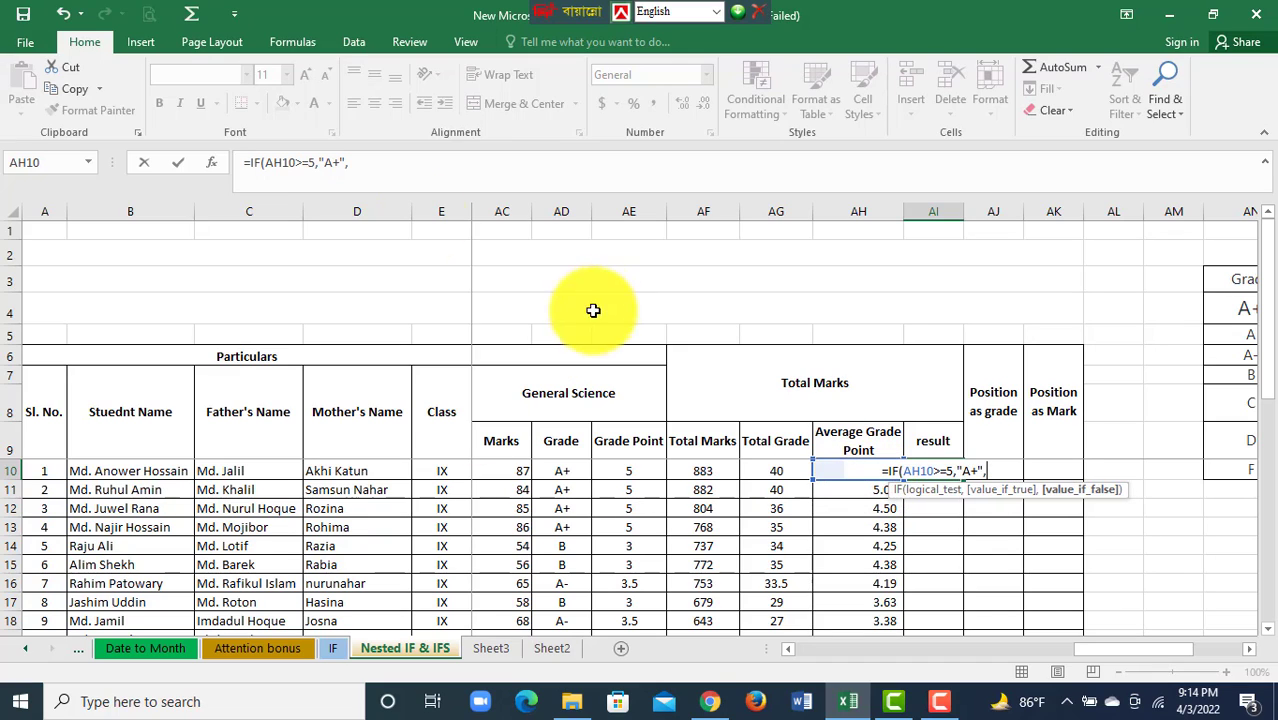
Step: Reuse the IF(AH10>= part as a nested condition in AI10's formula, returning "A" for 4 or more
drag(252, 162, 308, 160)
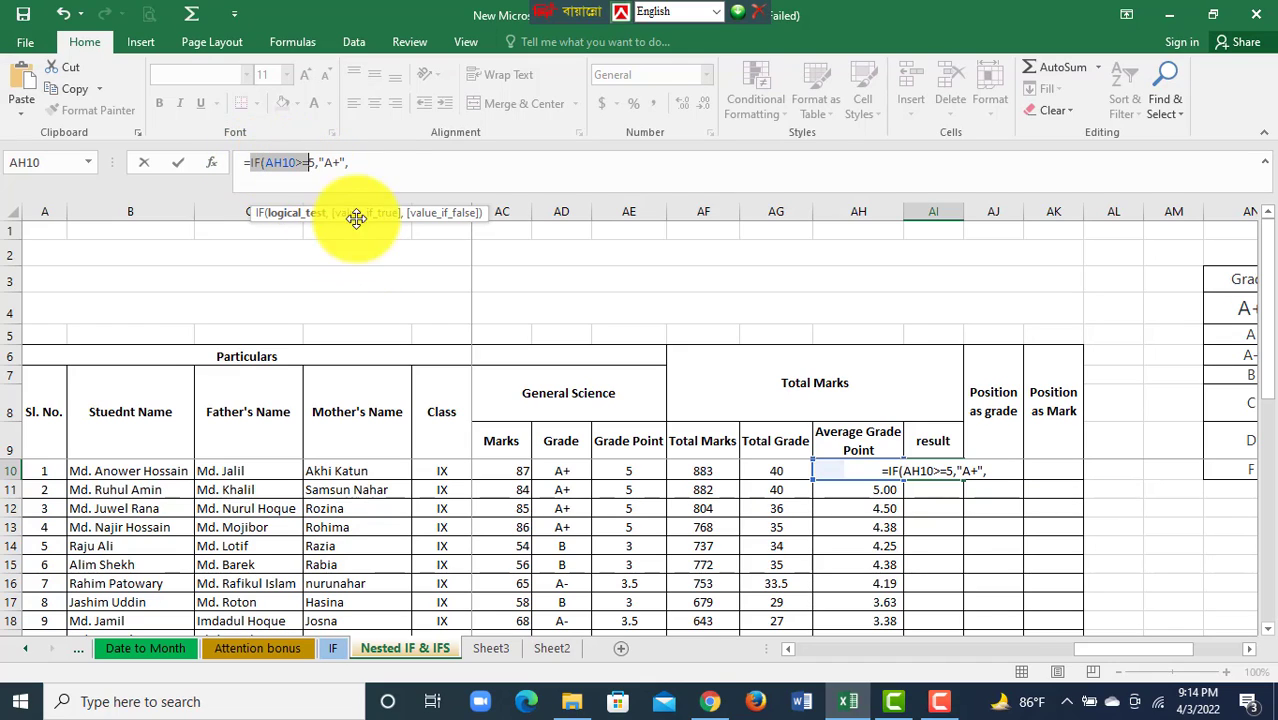
click(369, 167)
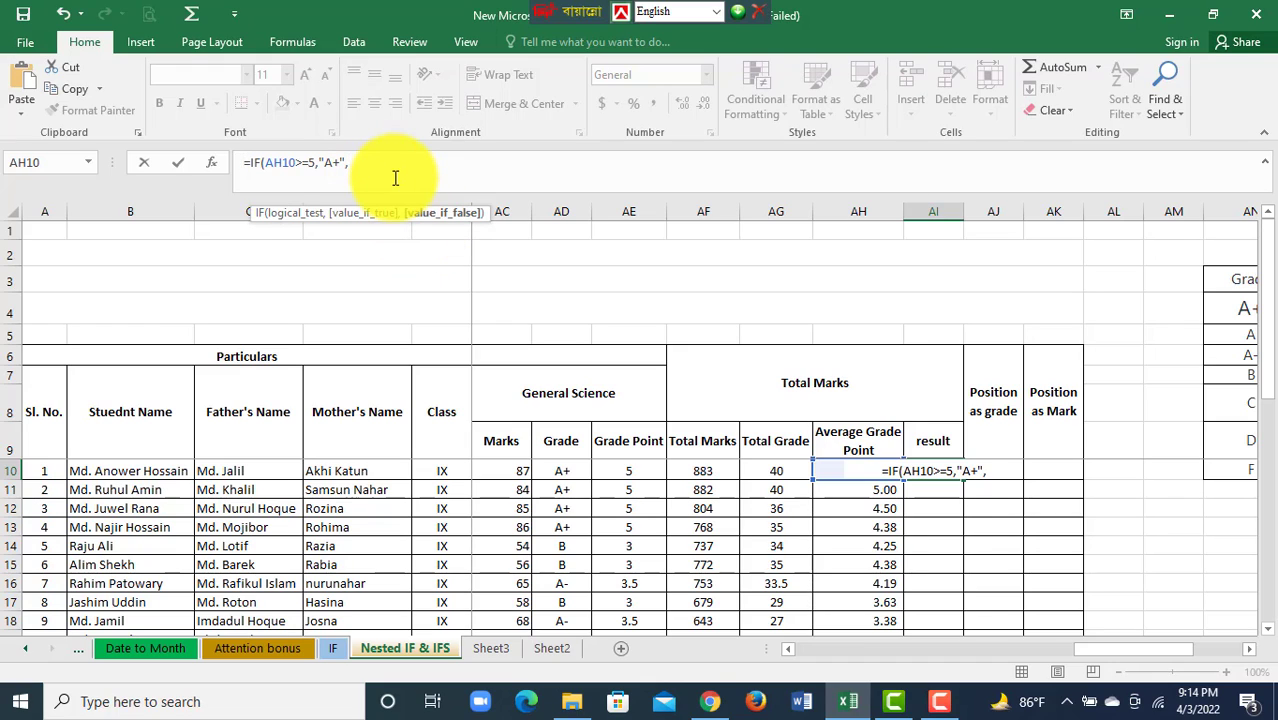
key(ctrl+v)
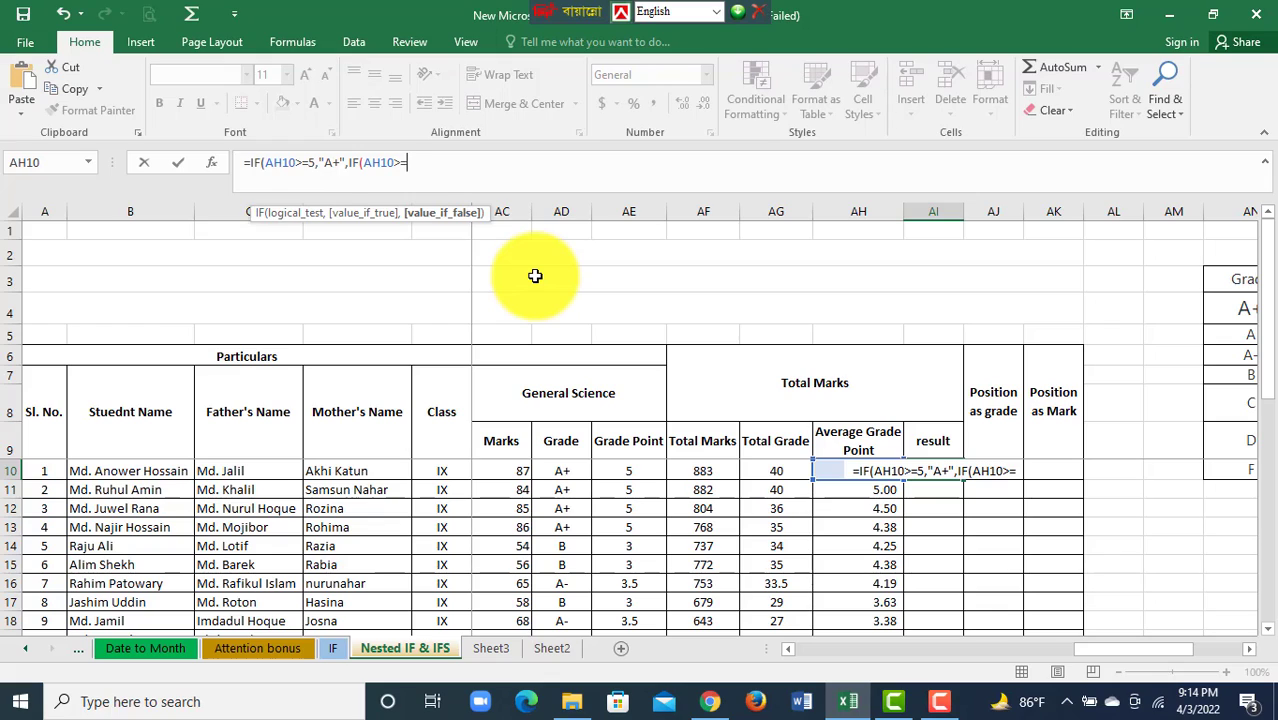
text(4)
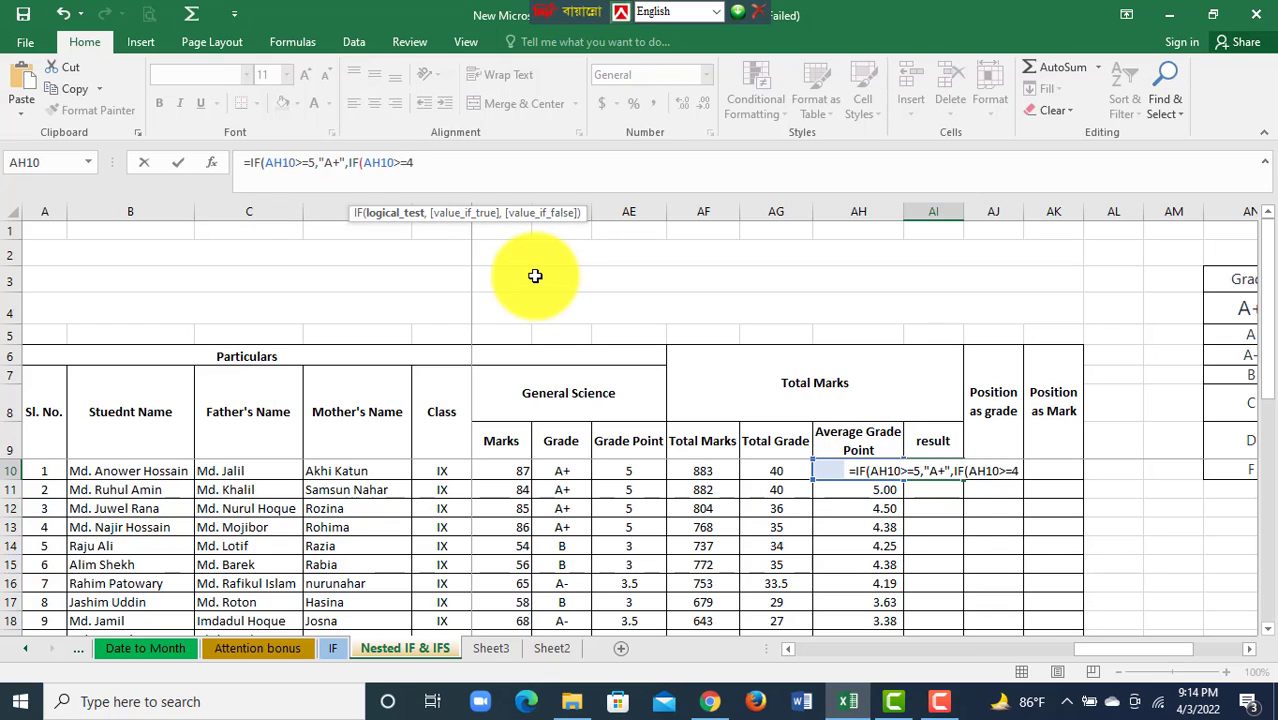
text(,)
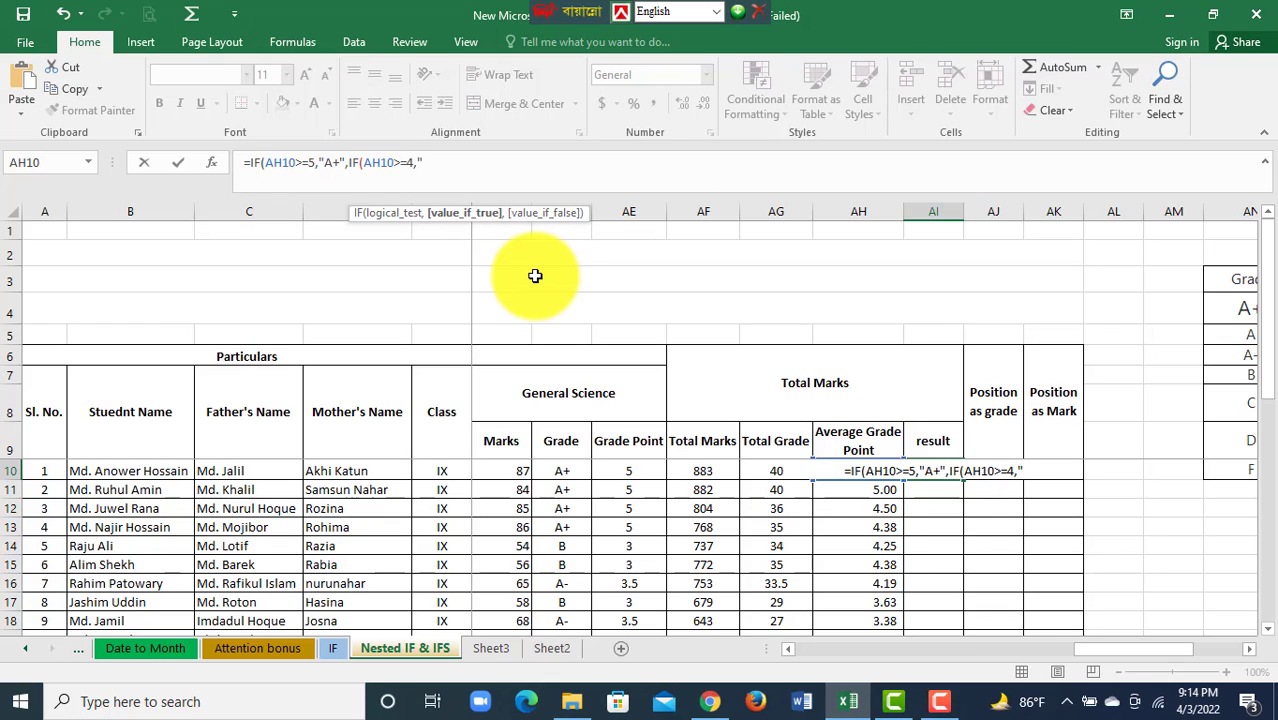
text("A)
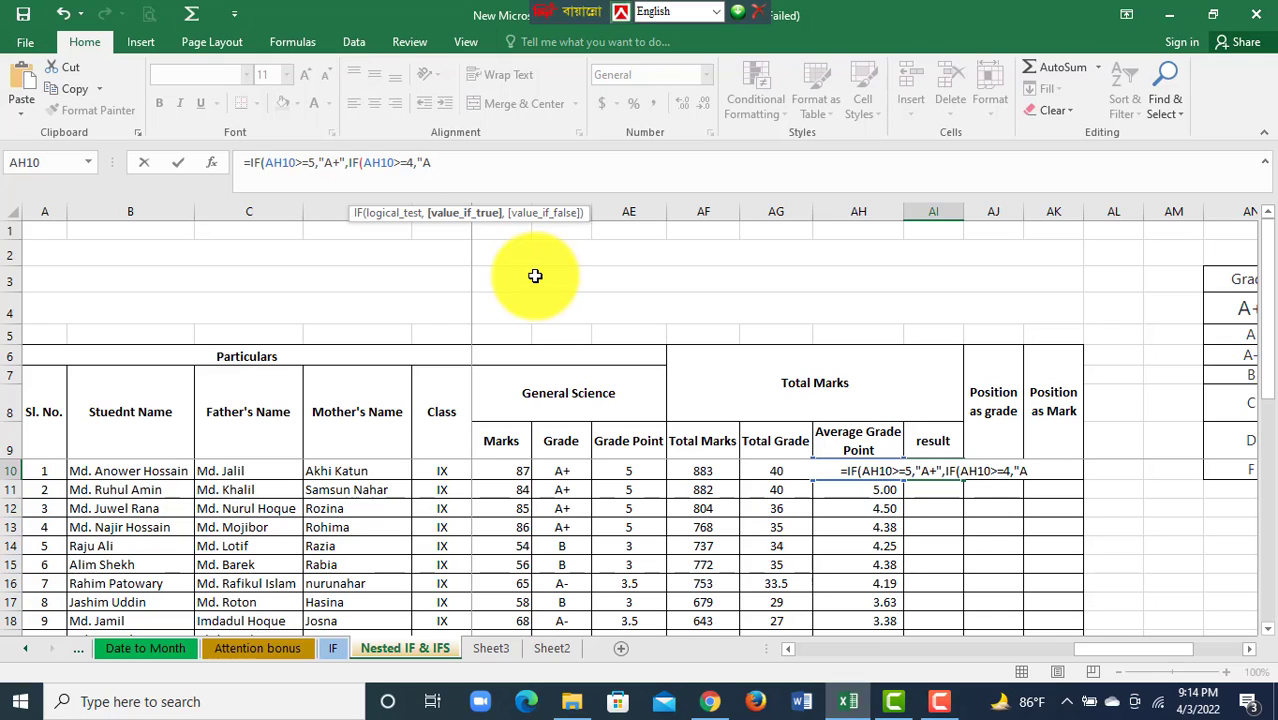
text(",)
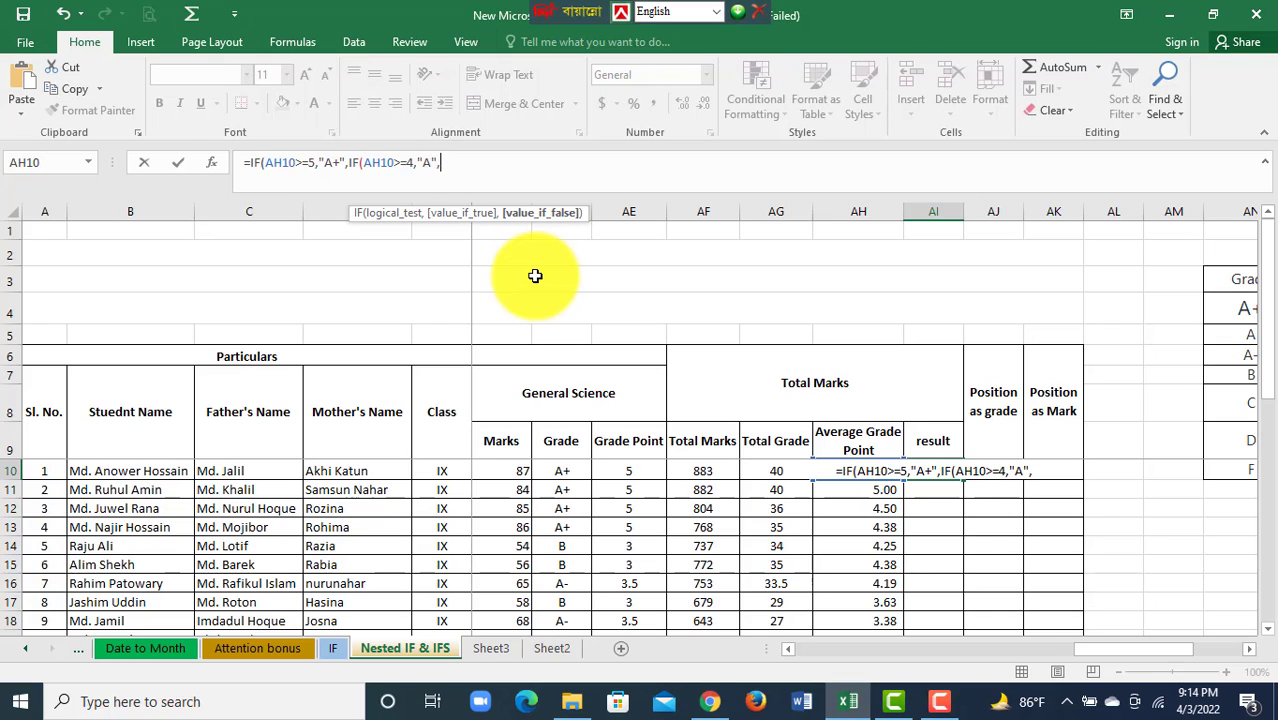
Step: Extend AI10's formula with a nested IF(AH10>=3.5 condition returning "A-"
text(IF(AH10>=)
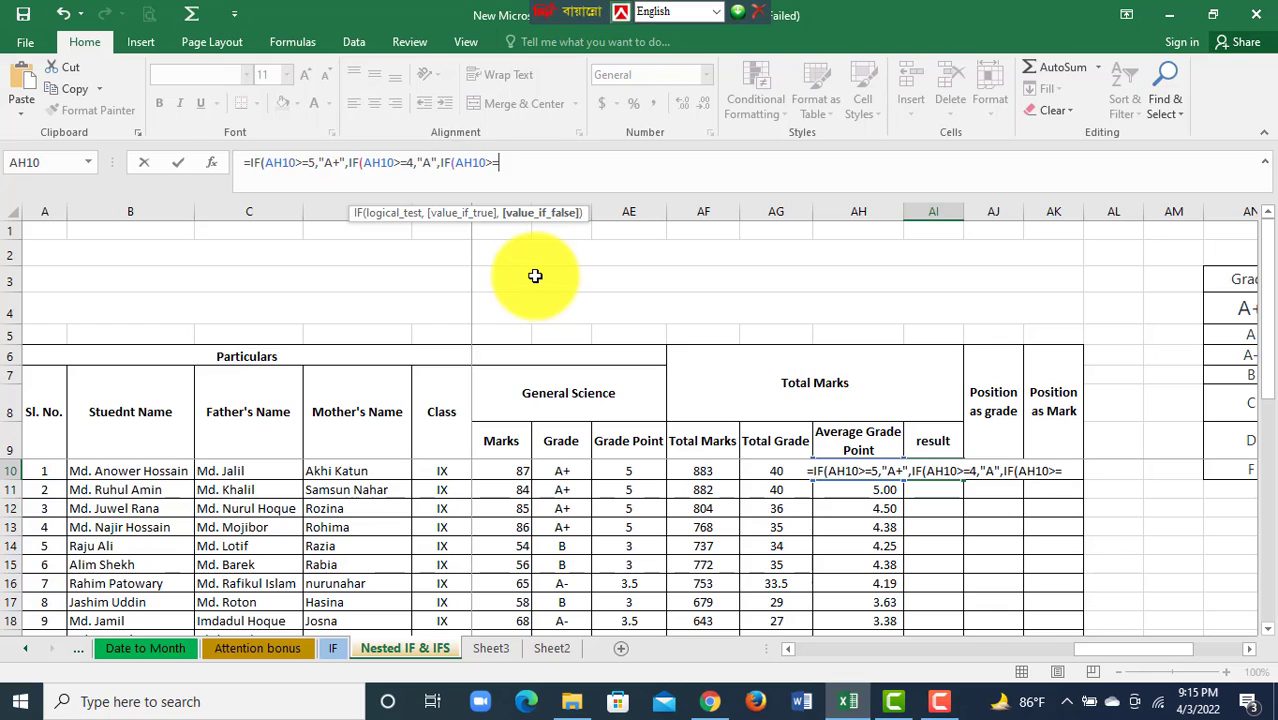
text(3)
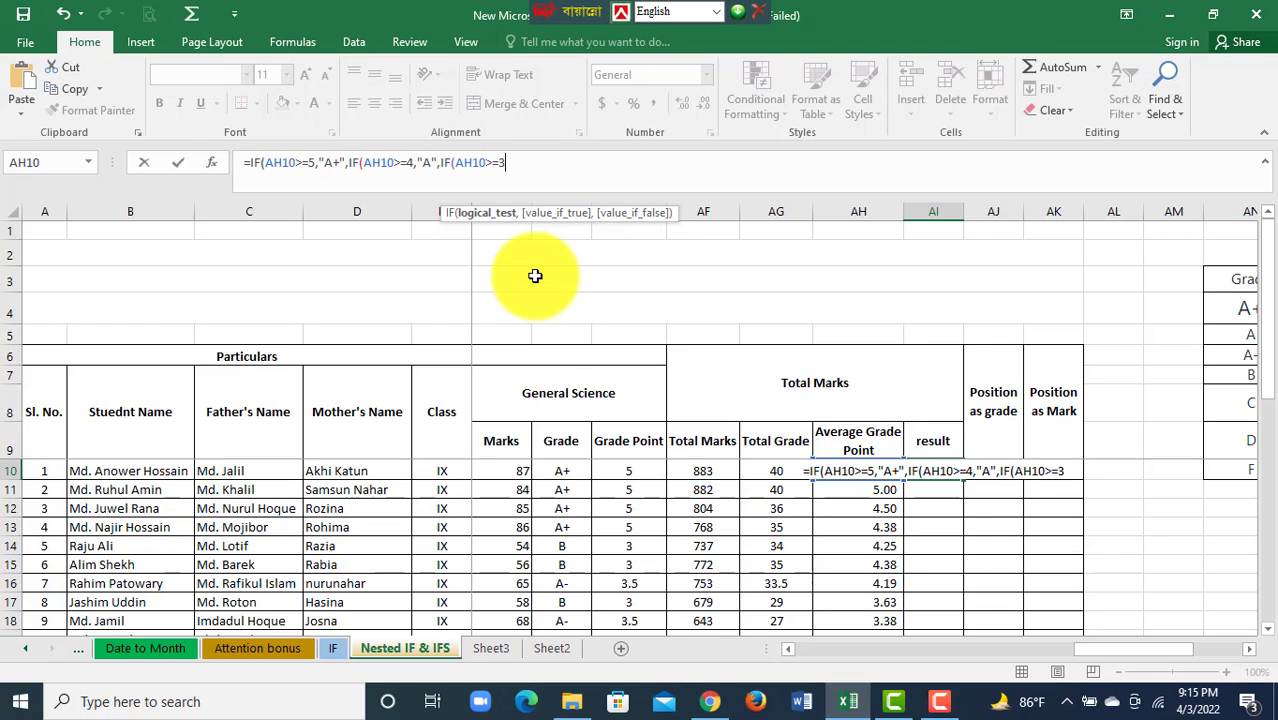
text(.5)
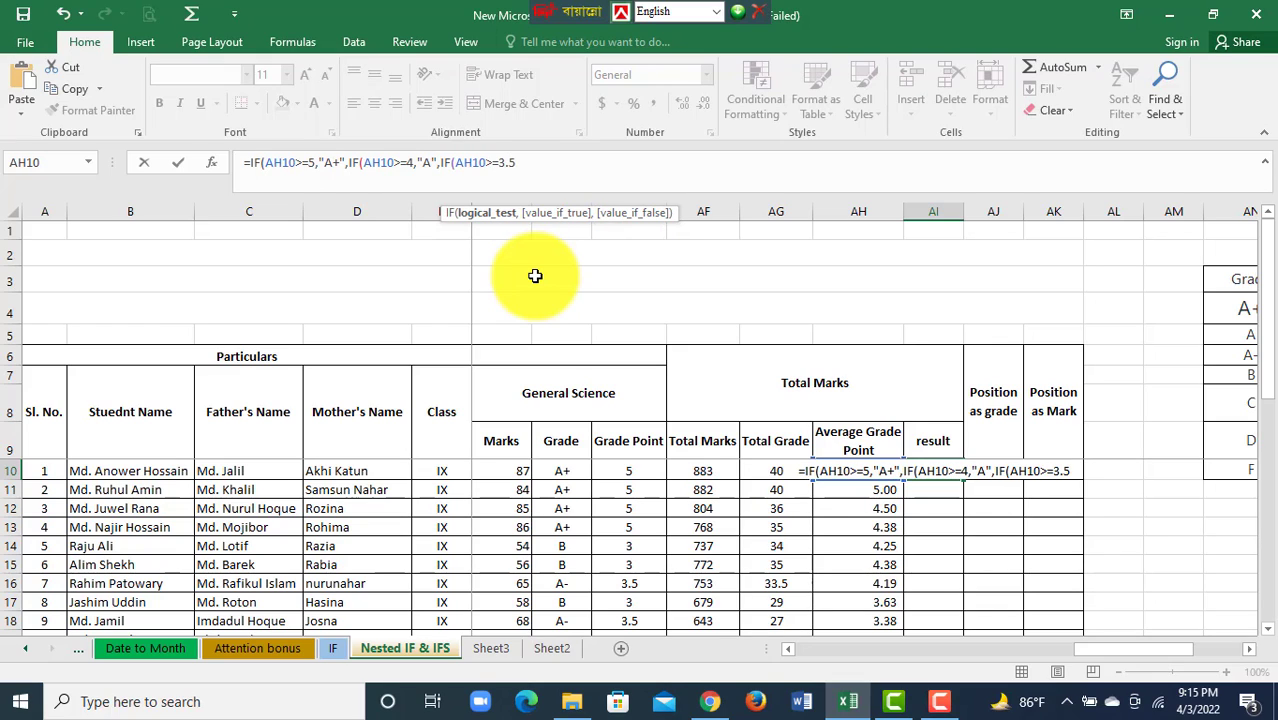
text(,)
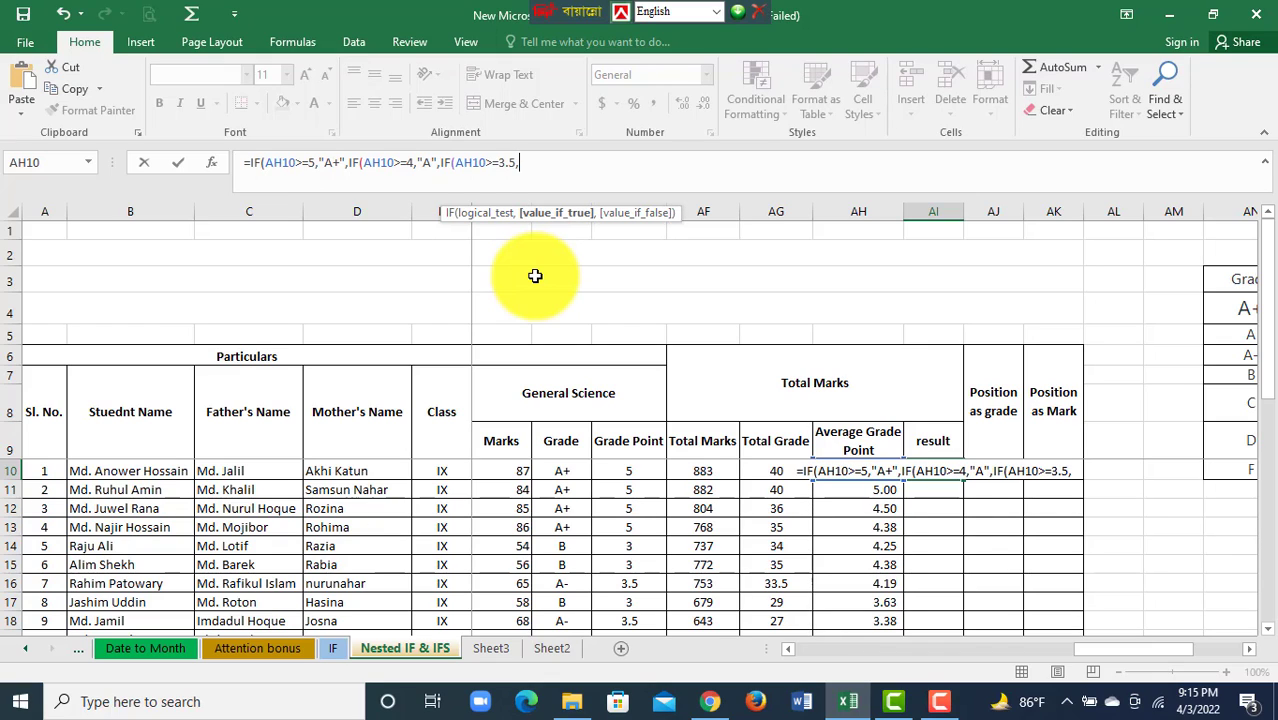
text(")
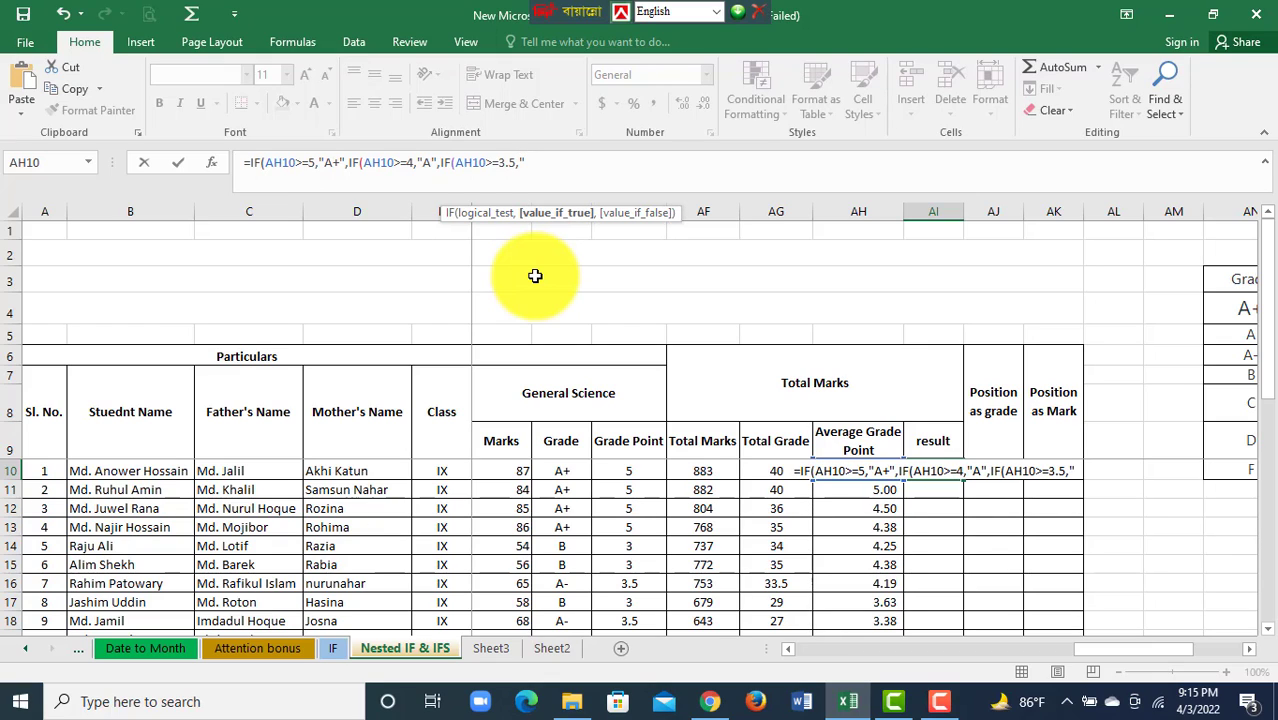
text(A)
text(-)
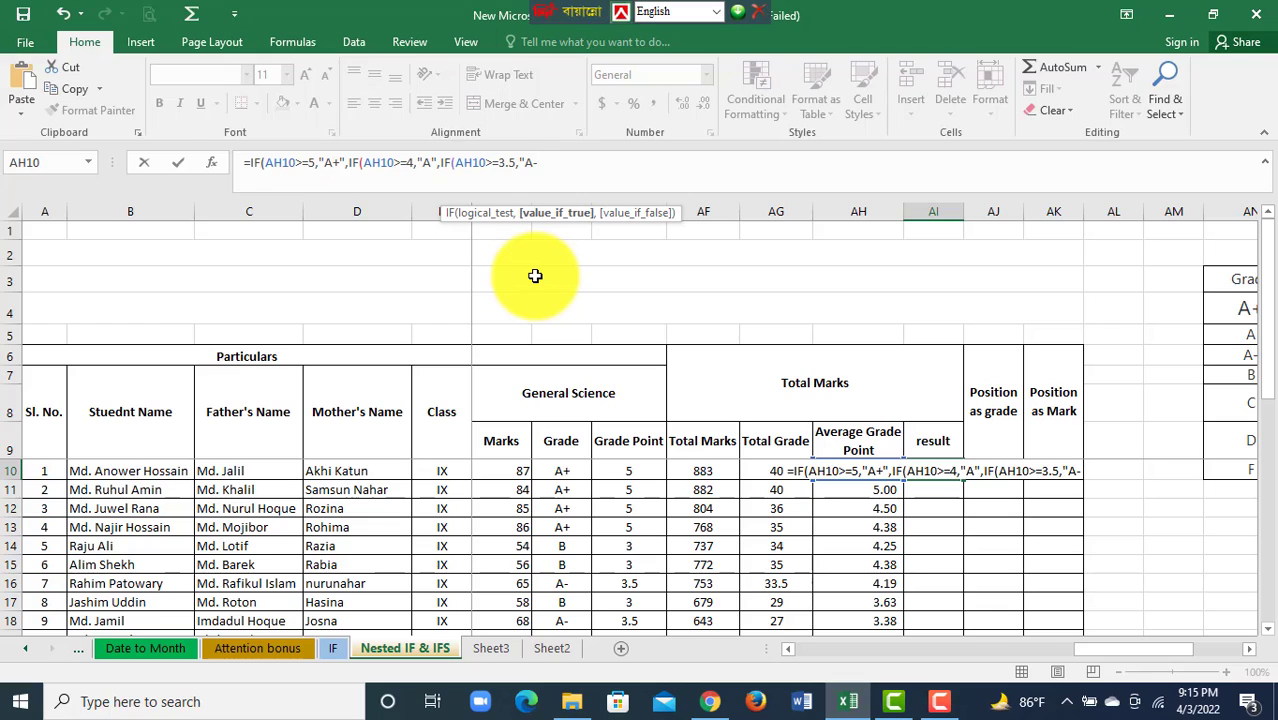
text(",)
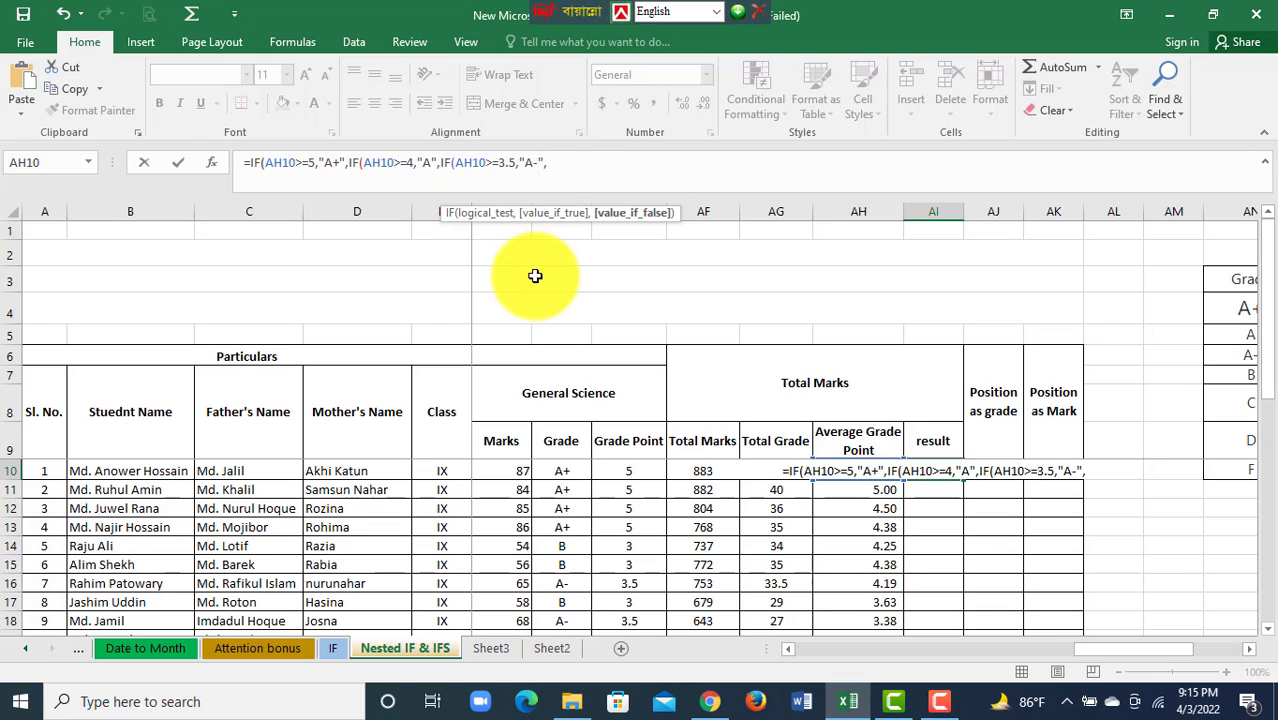
Step: Add a nested IF condition to AI10's formula that returns "B" when AH10 is 3 or more
text(IF(AH10>=)
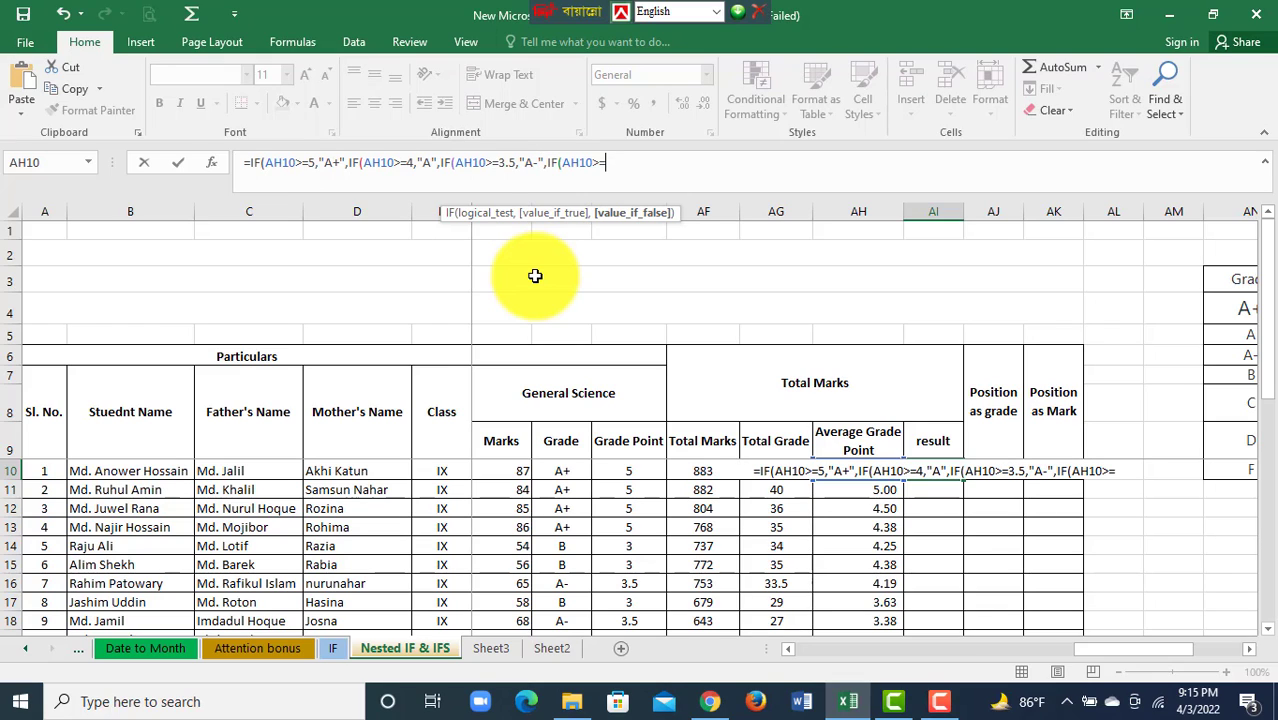
text(3)
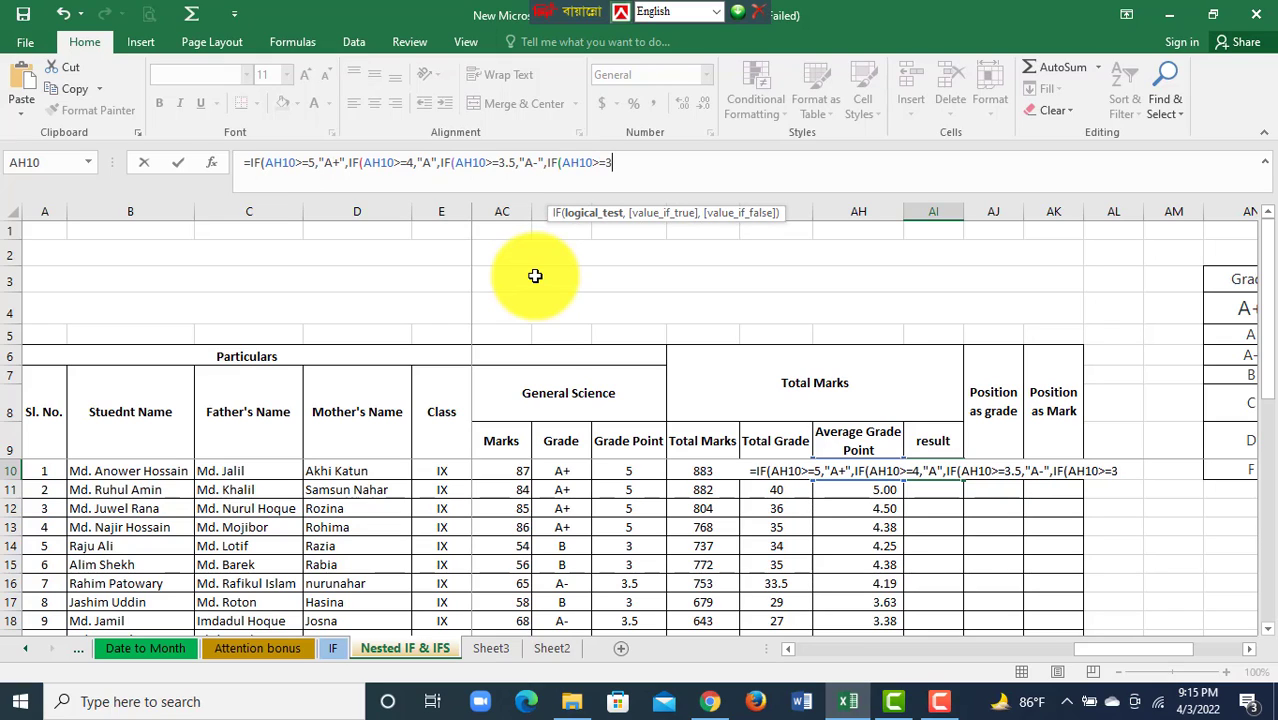
text(,)
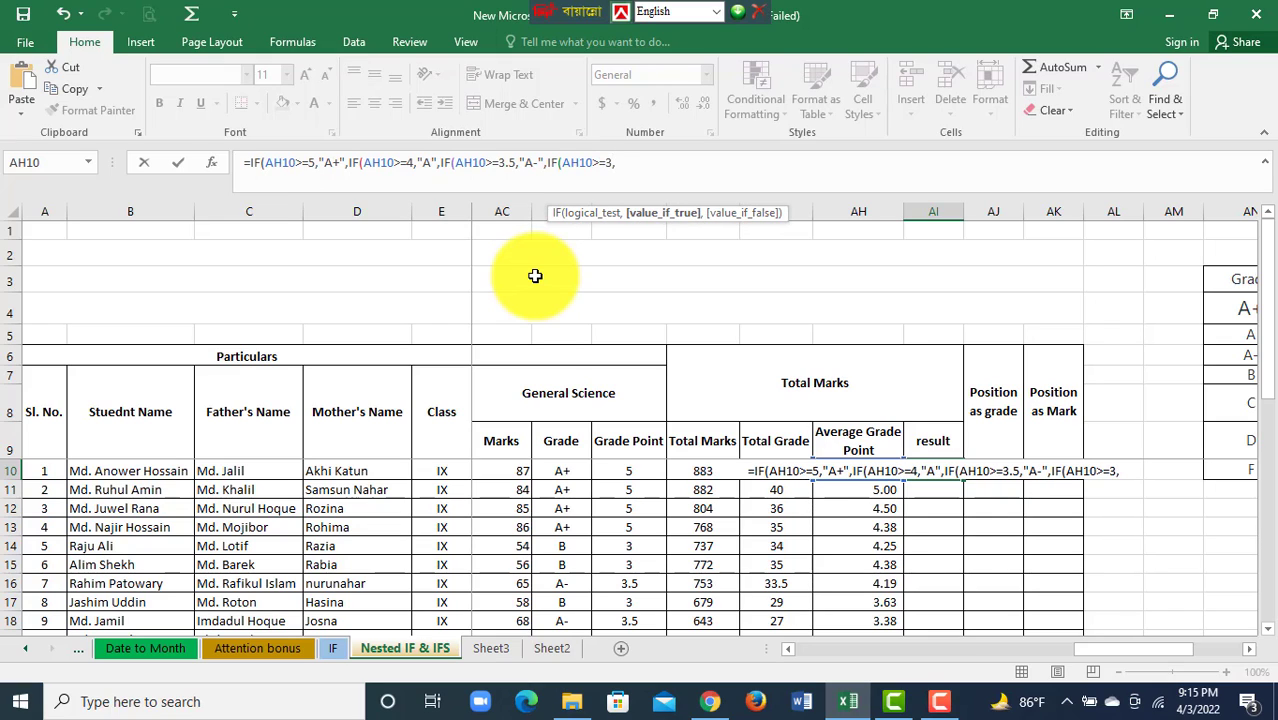
text(")
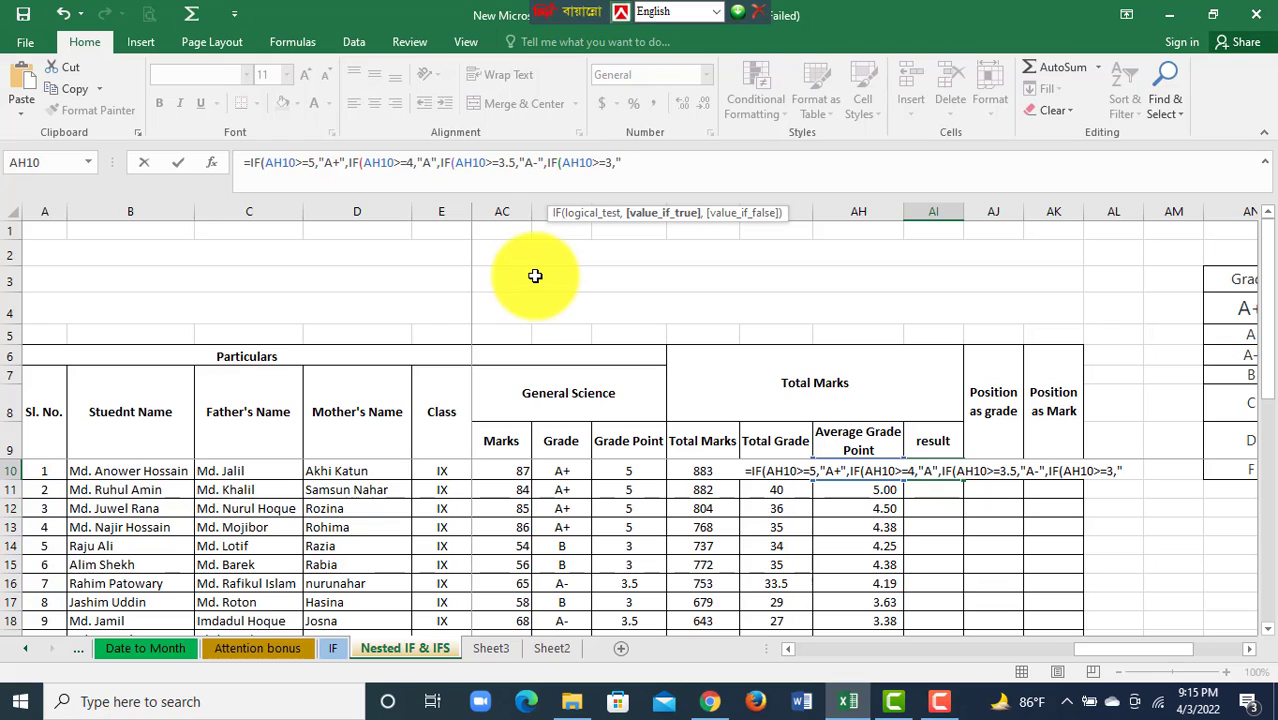
text(B")
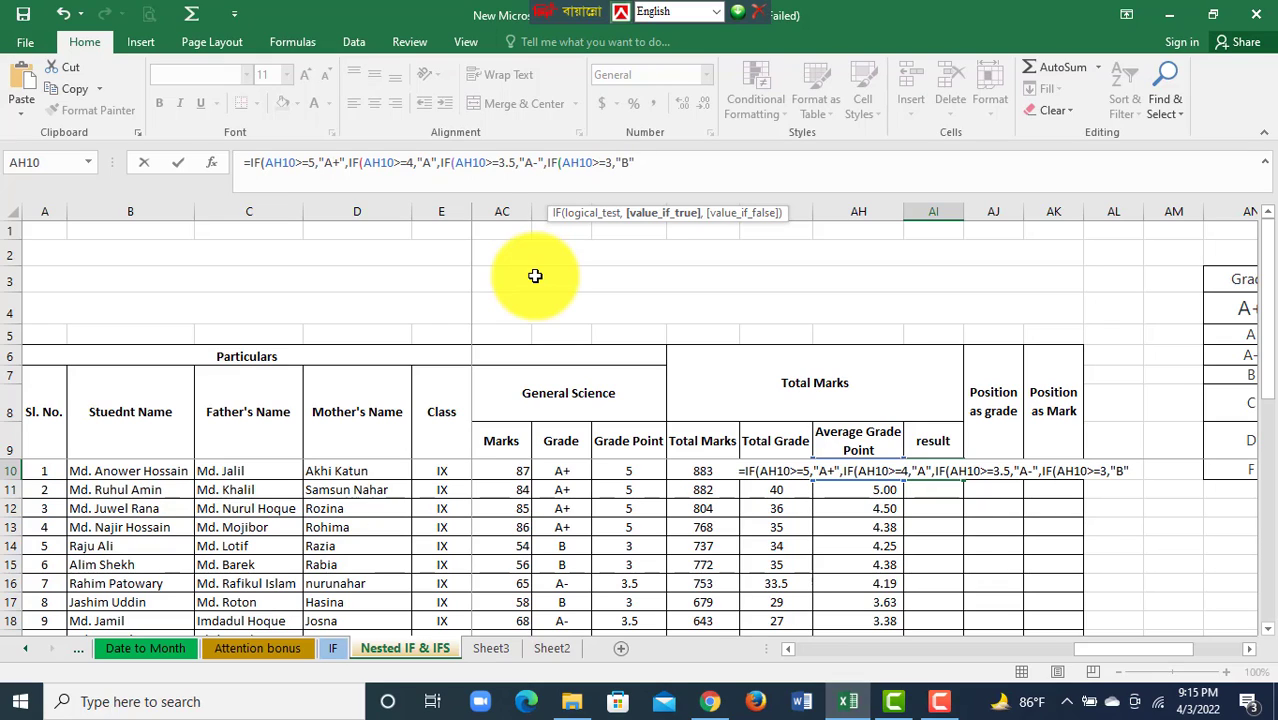
Step: Continue AI10's nested formula with the condition AH10>=2 returning "C"
text(,IF(AH10>=)
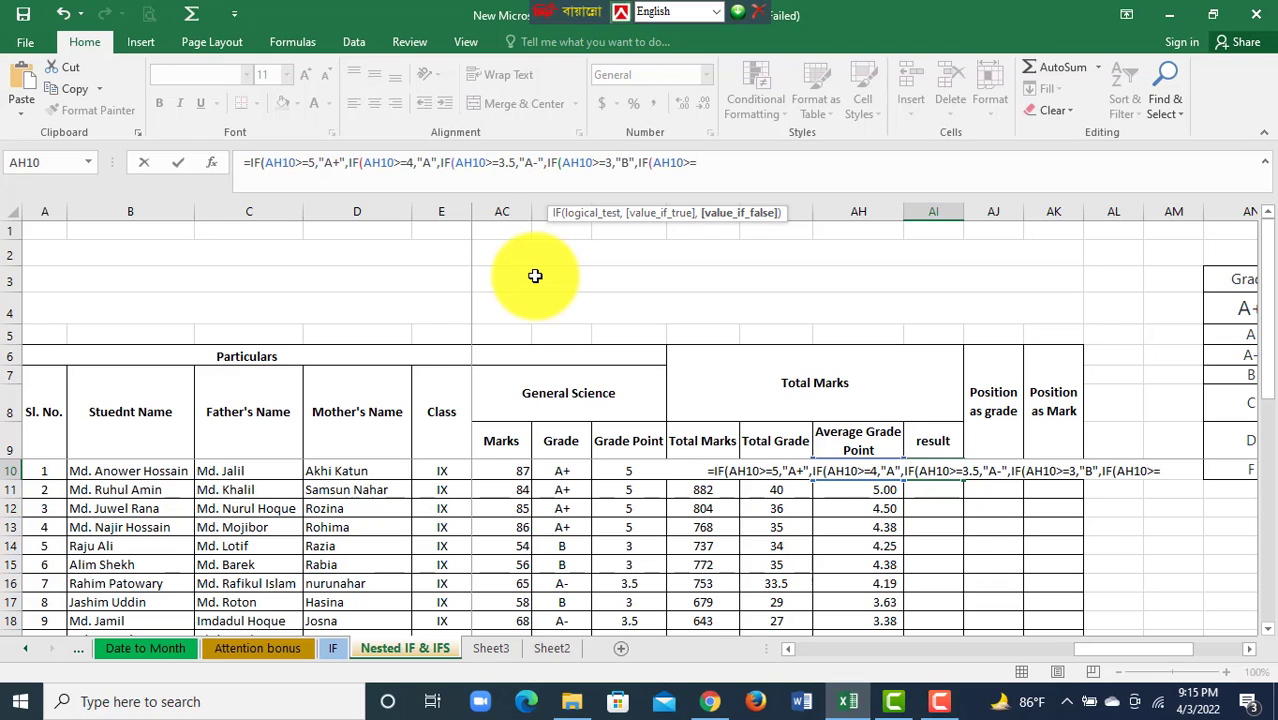
text(2)
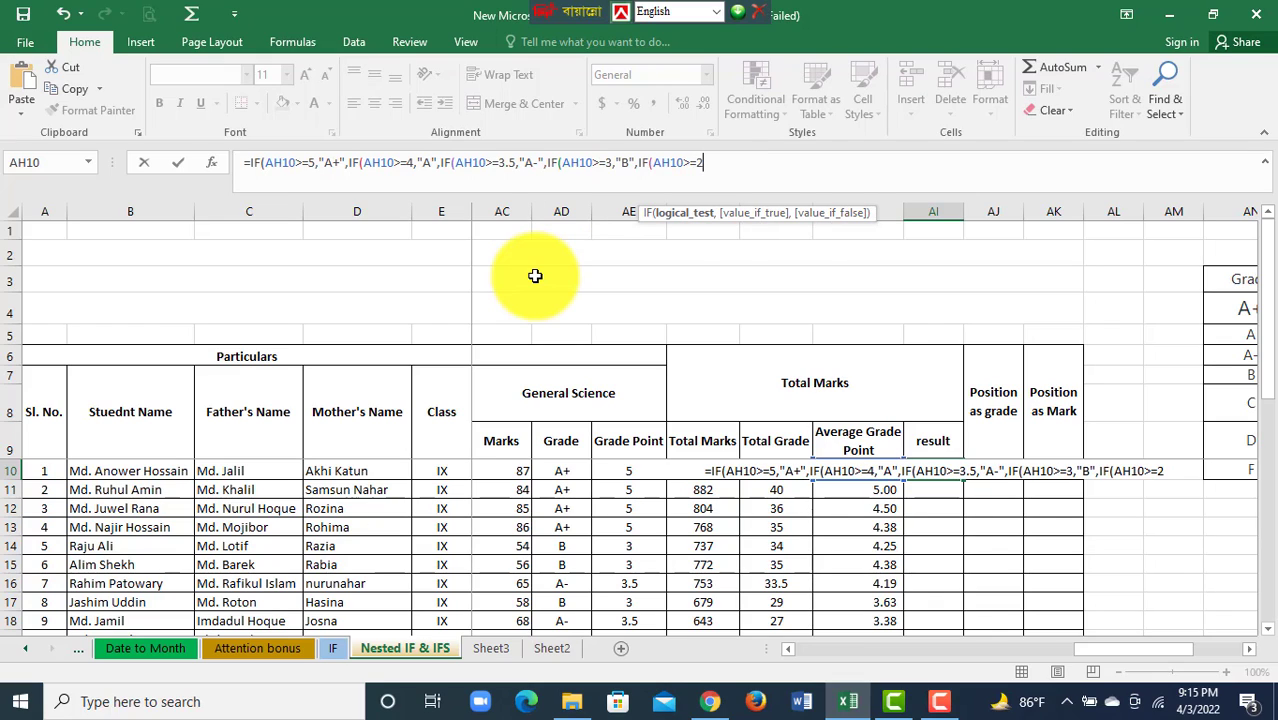
text(,)
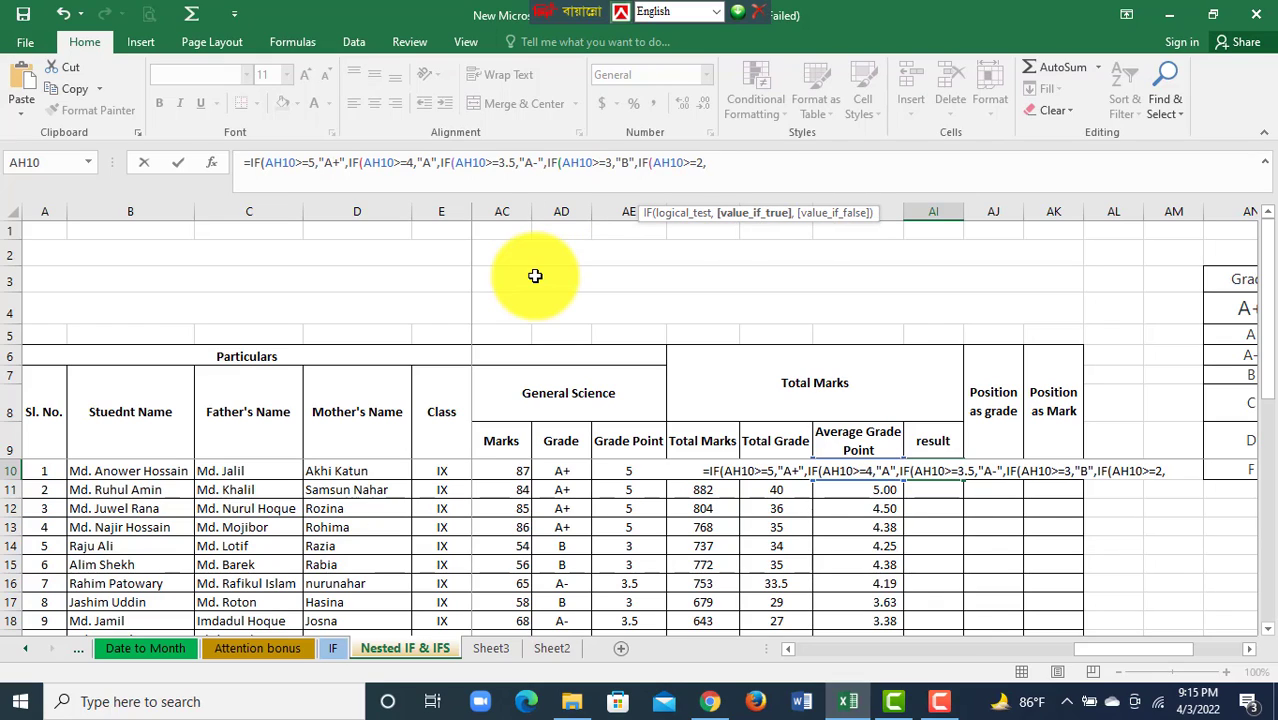
text("D)
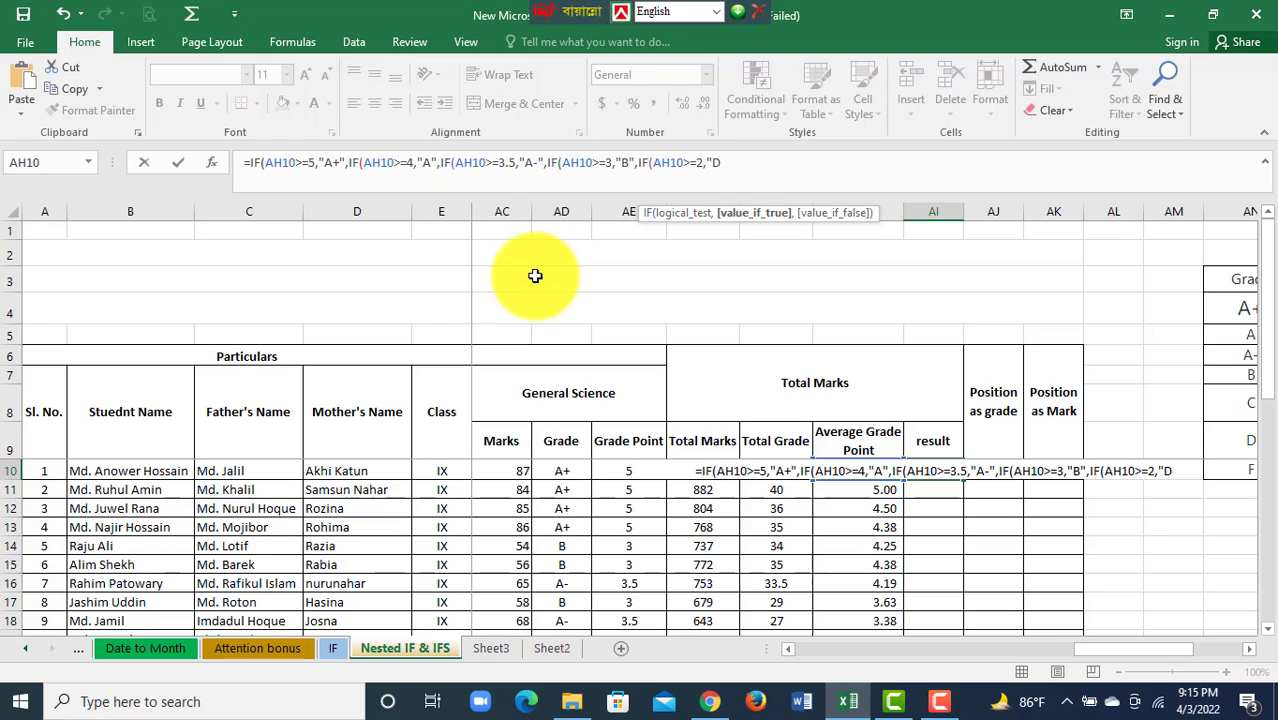
key(BackSpace)
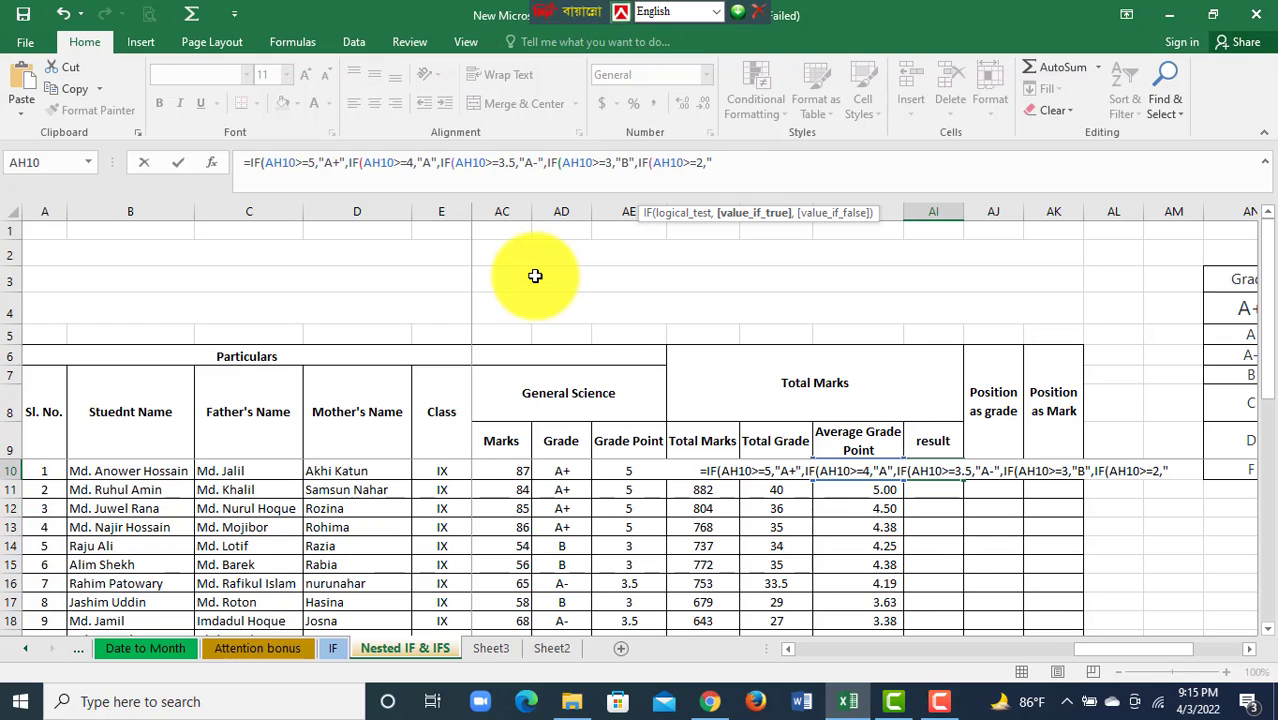
text(C)
text(",)
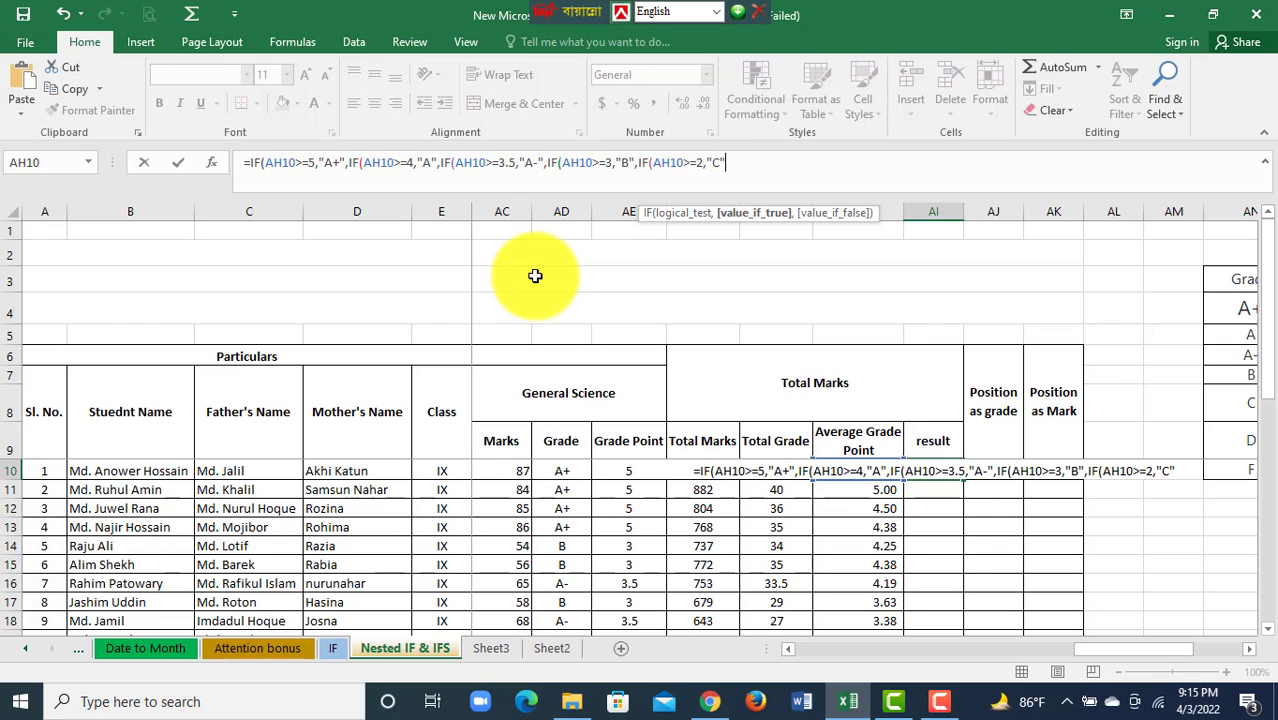
Step: Append the last nested condition to AI10's formula, IF(AH10>=1, returning "D"
text(IF(AH10>=)
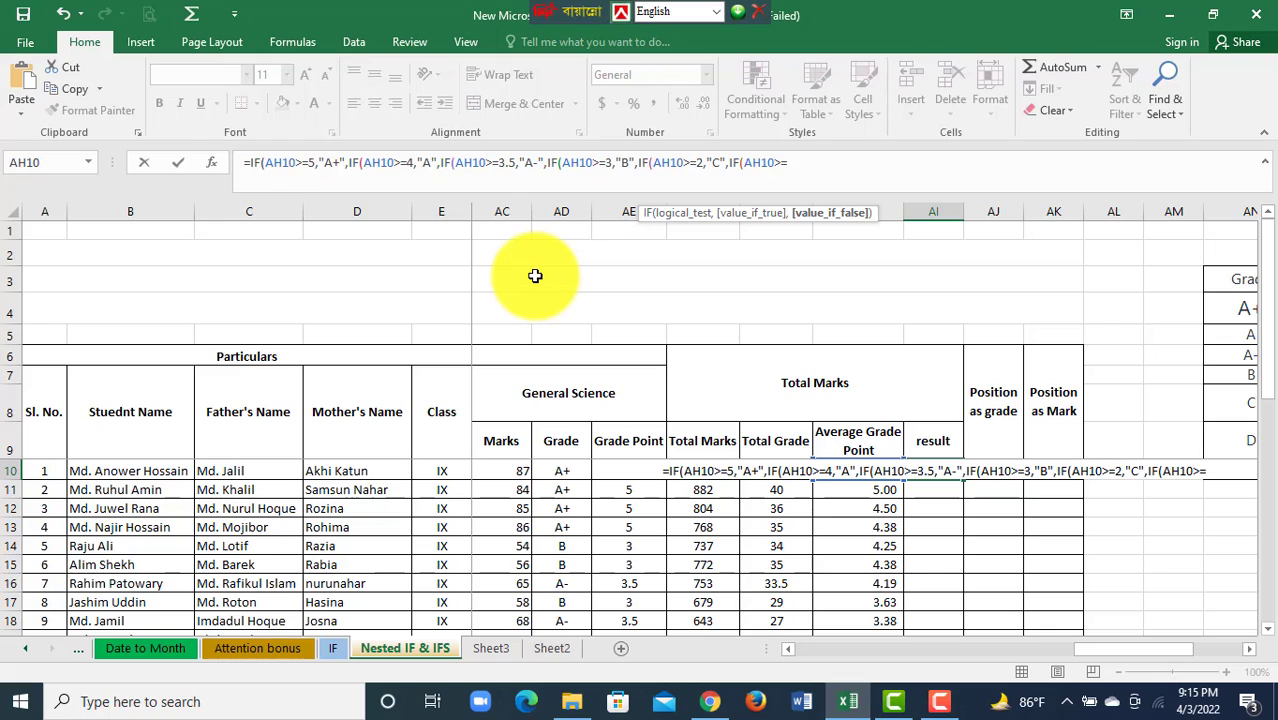
text(1)
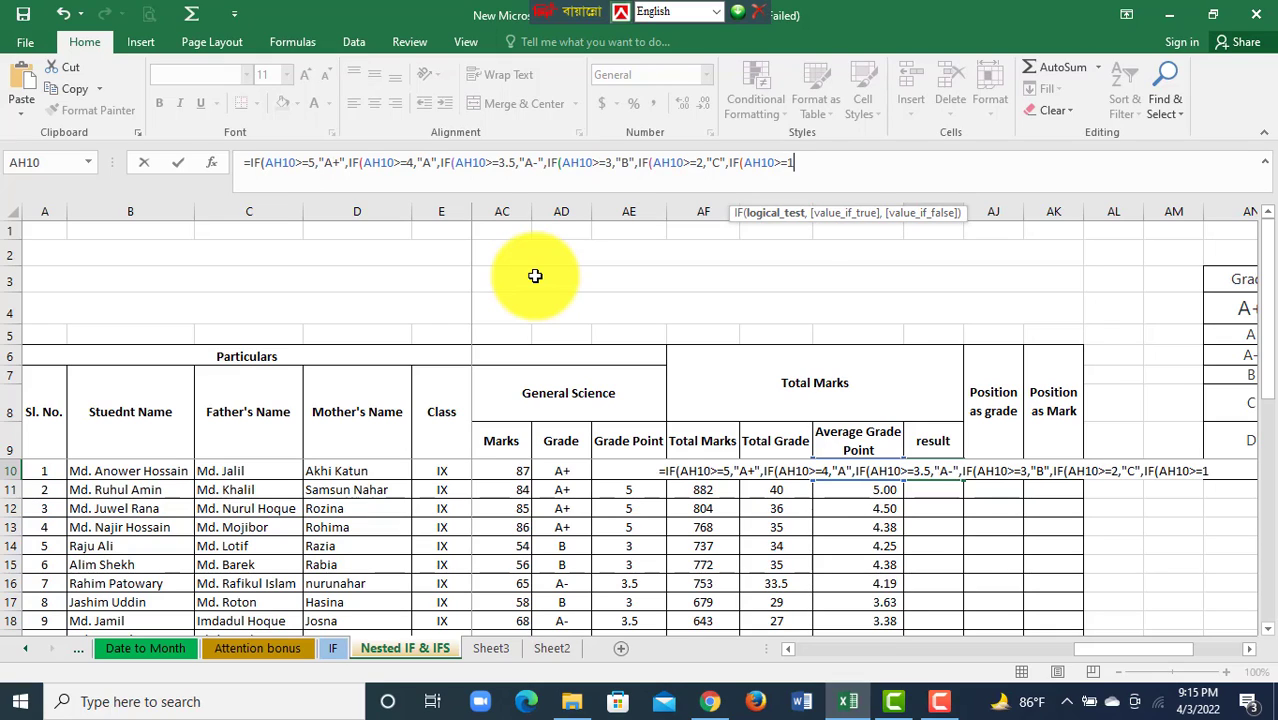
text(,)
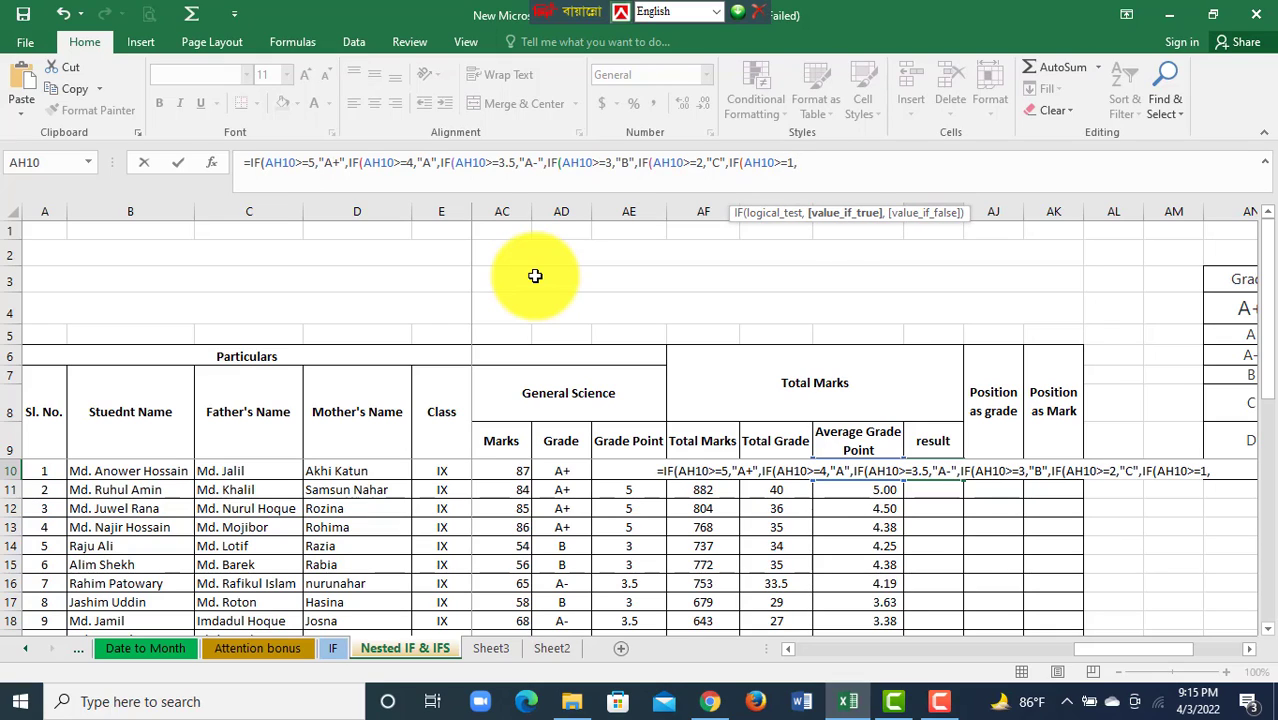
text("D)
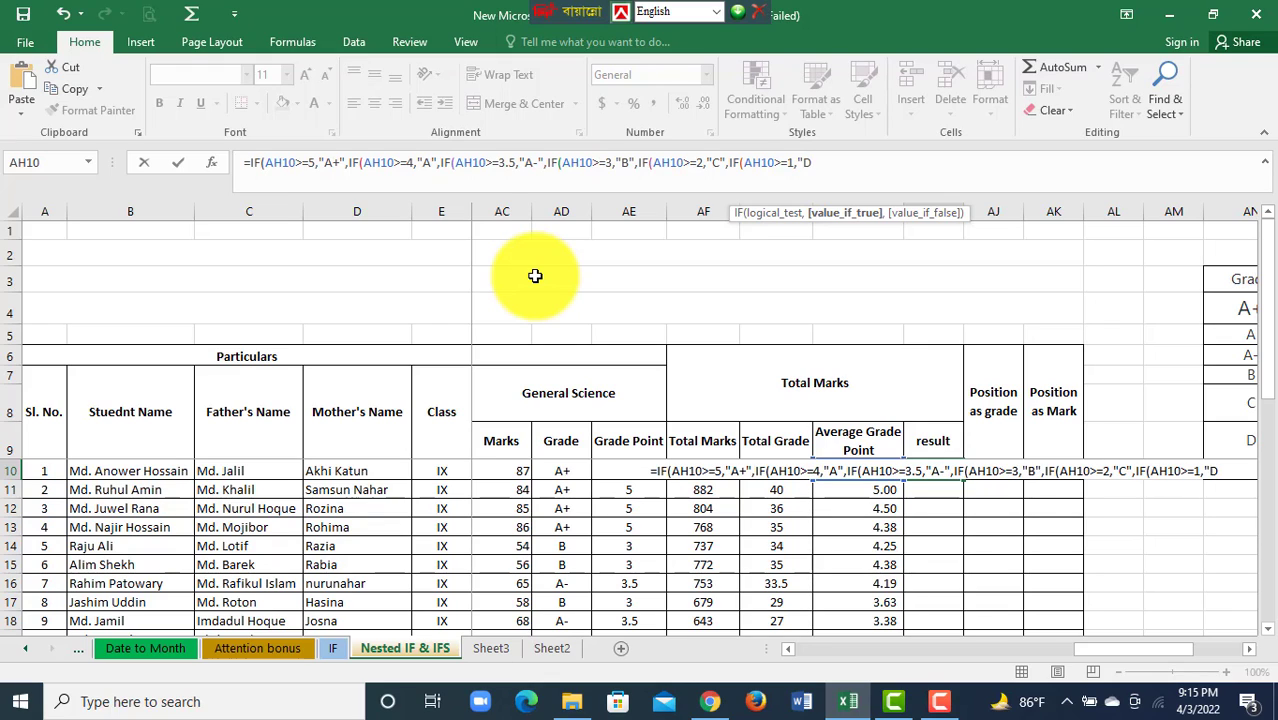
text(",)
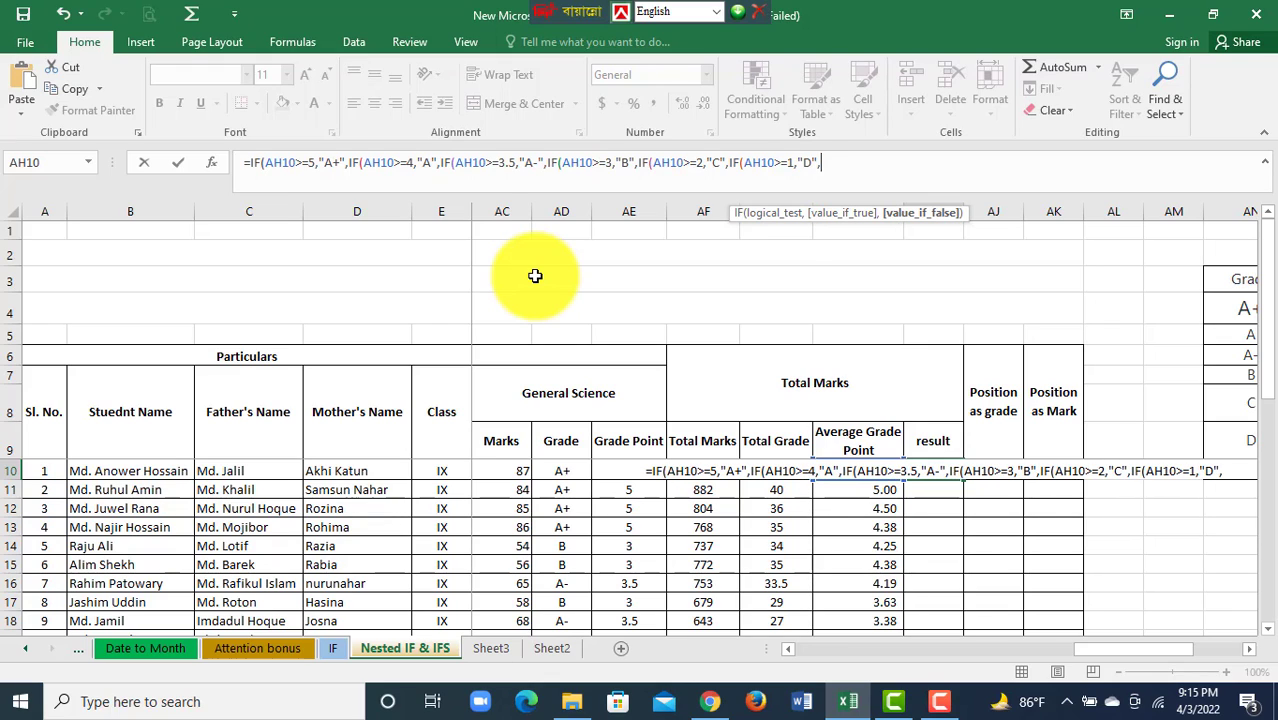
Step: Finish AI10's formula with "F" as the fallback result, close all six IF parentheses and enter it
text("F)
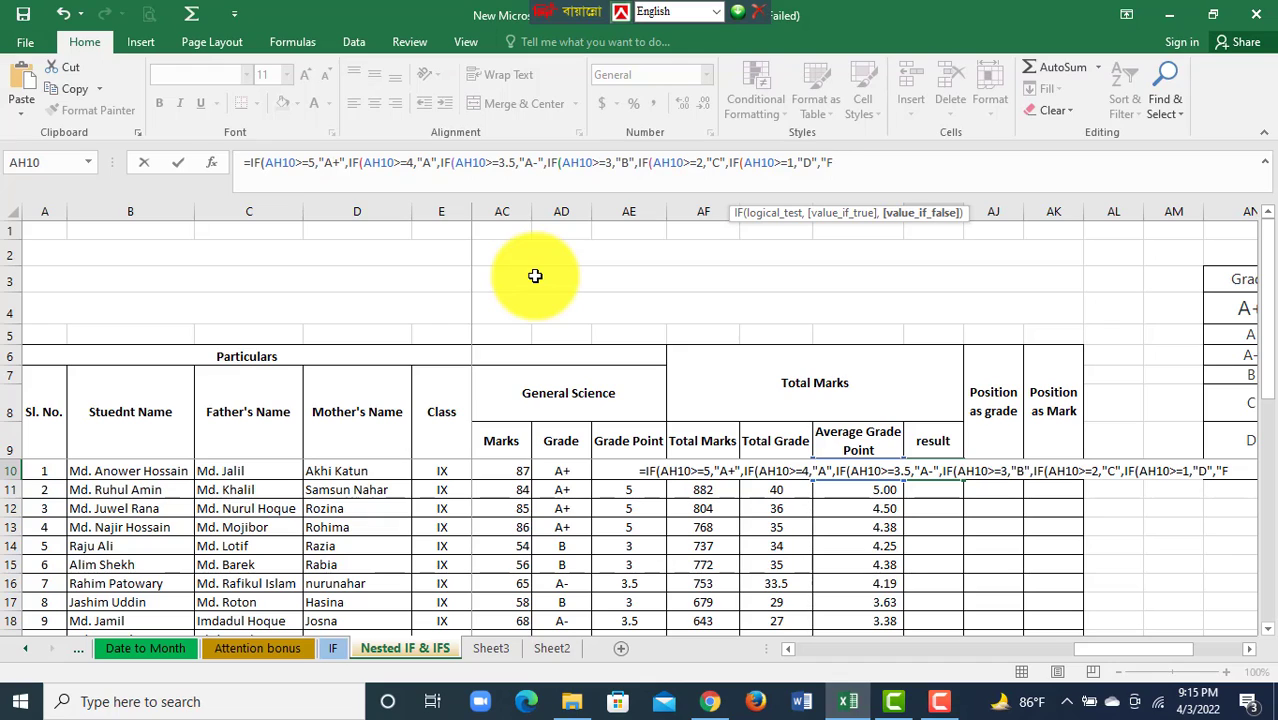
text(")
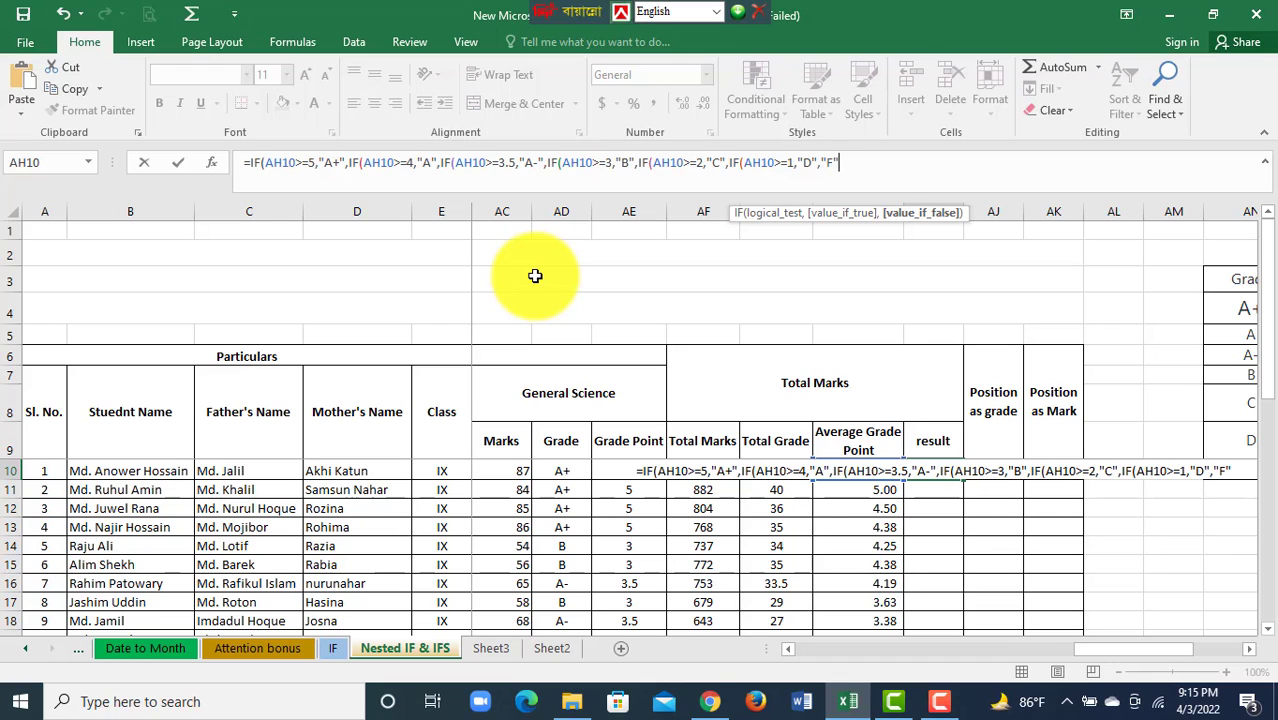
text()))))))
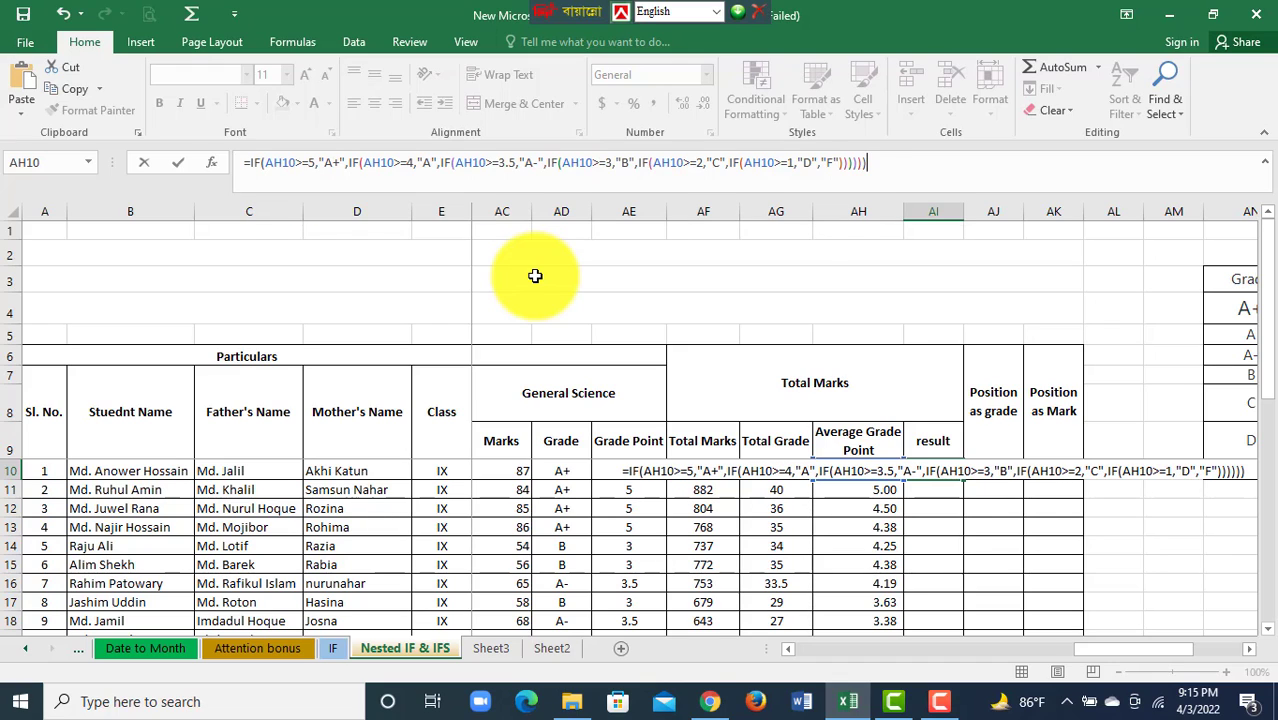
key(Return)
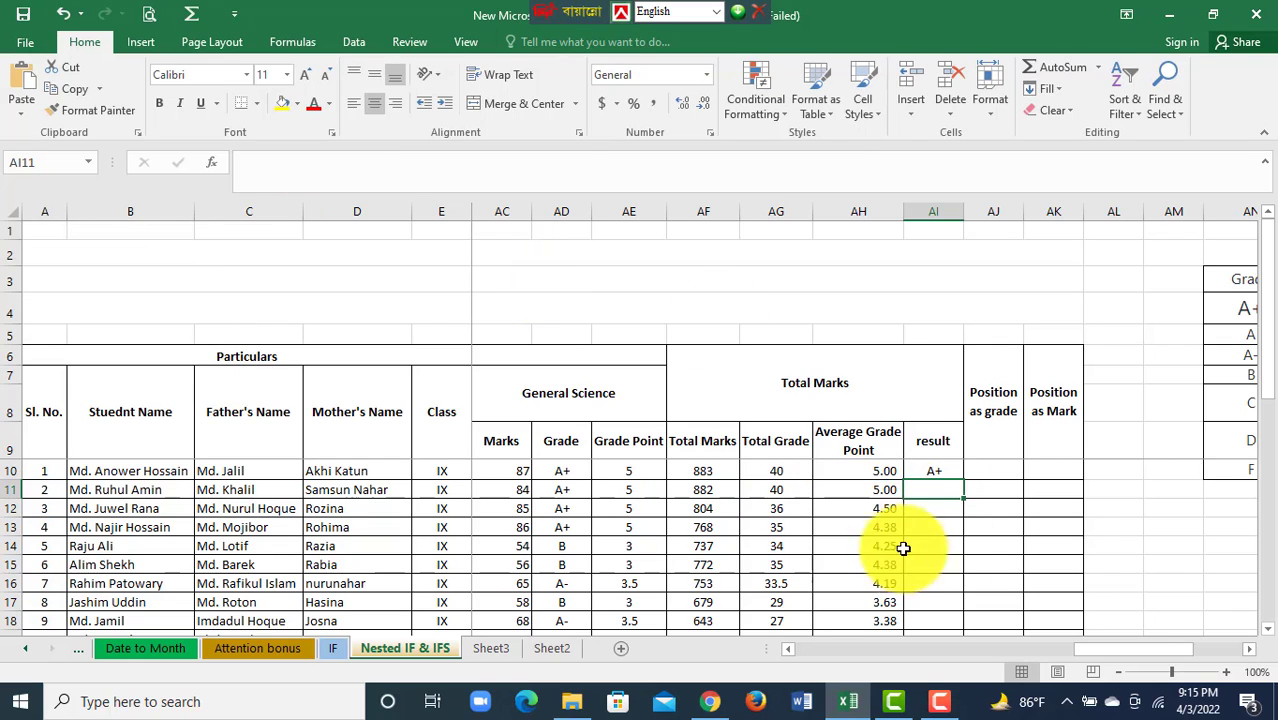
Step: Fill the result formula from AI10 down to row 29 and check the grades in the column
click(924, 469)
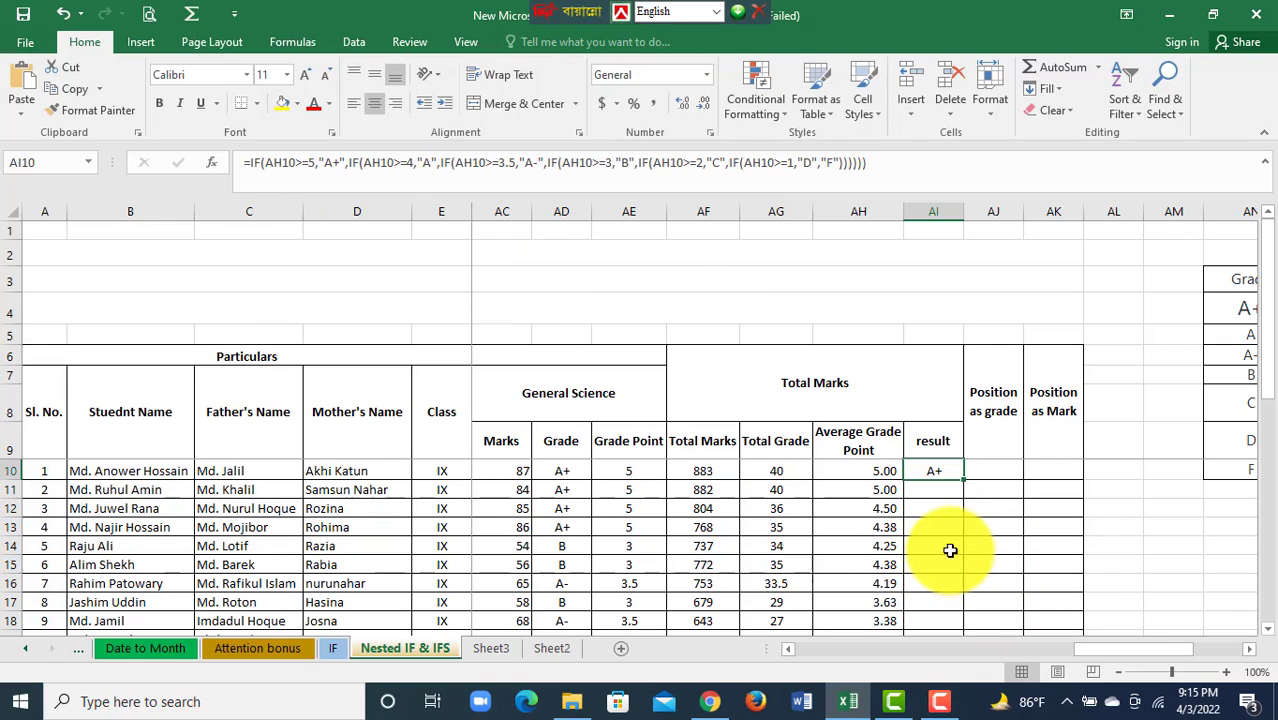
mouse_move(971, 605)
mouse_down()
mouse_move(970, 686)
mouse_move(952, 609)
mouse_up()
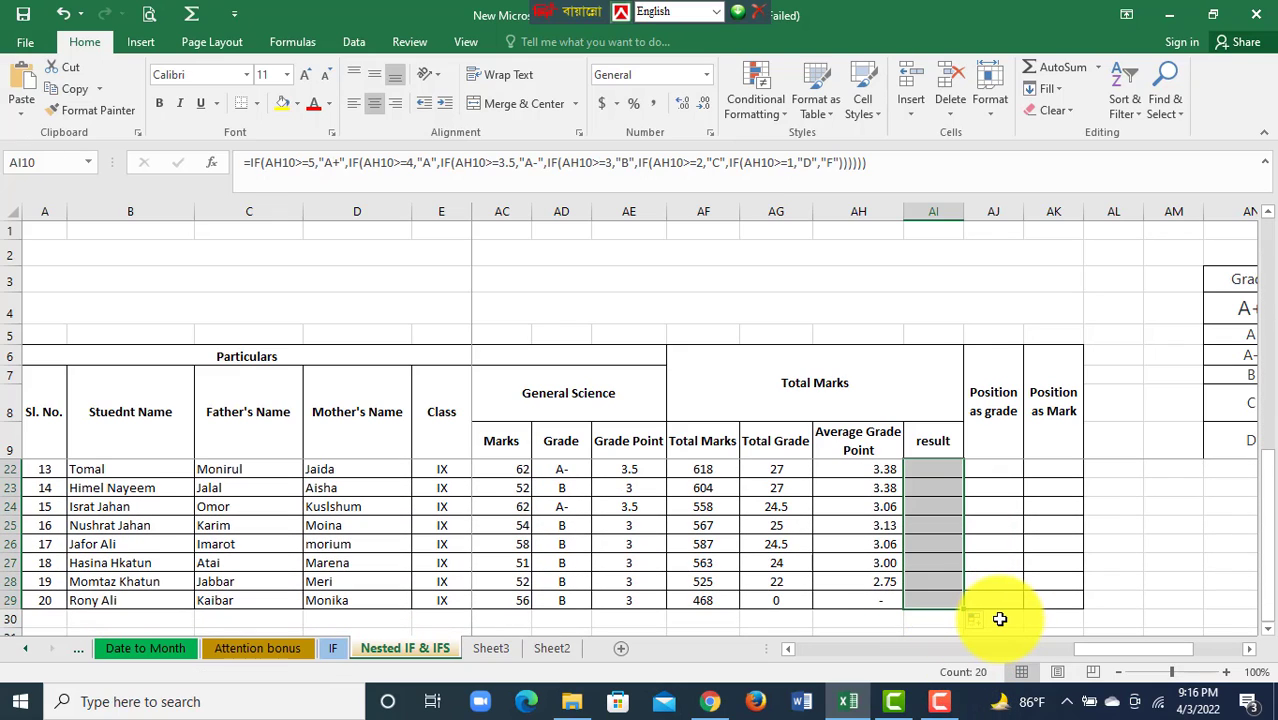
scroll(950, 560, up, 4)
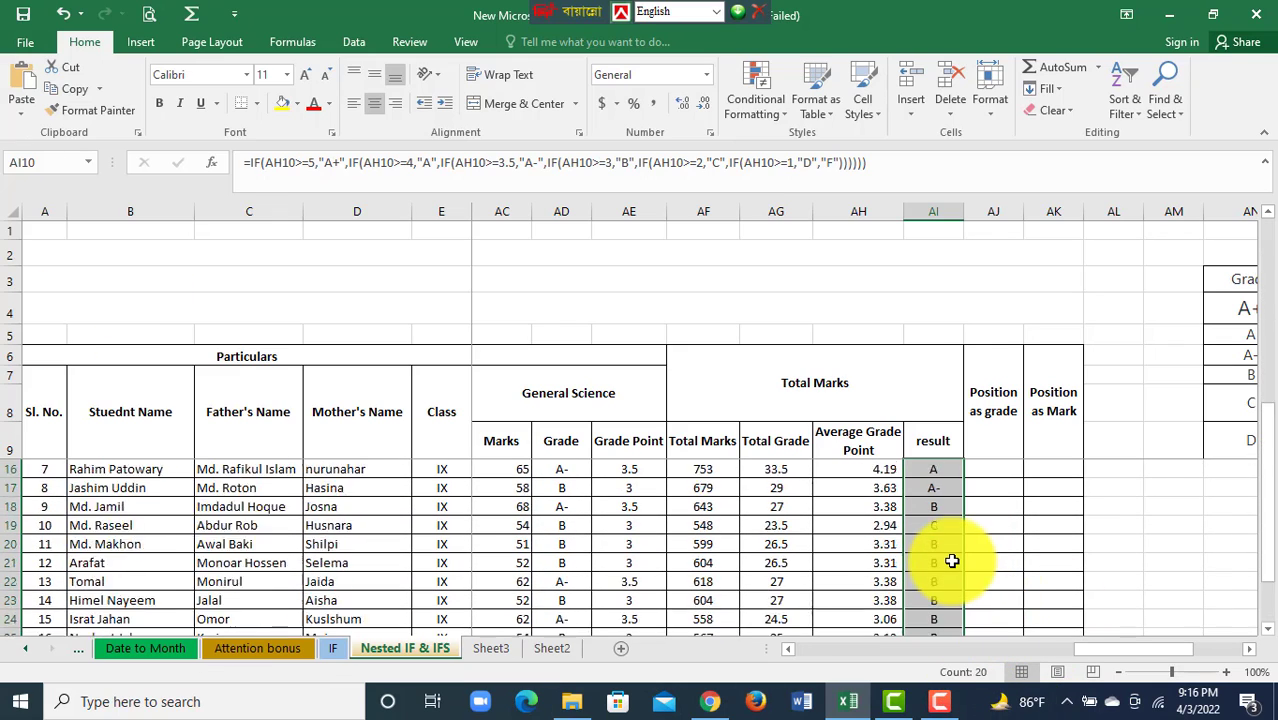
click(980, 476)
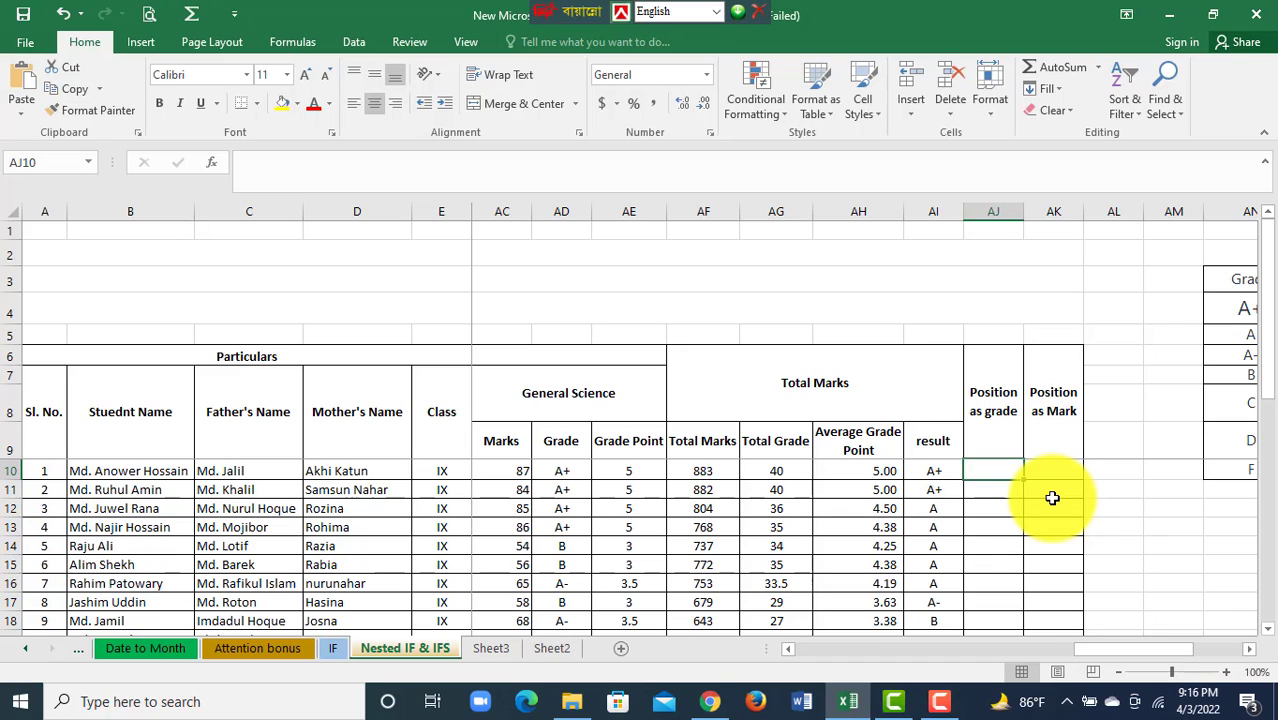
text(=)
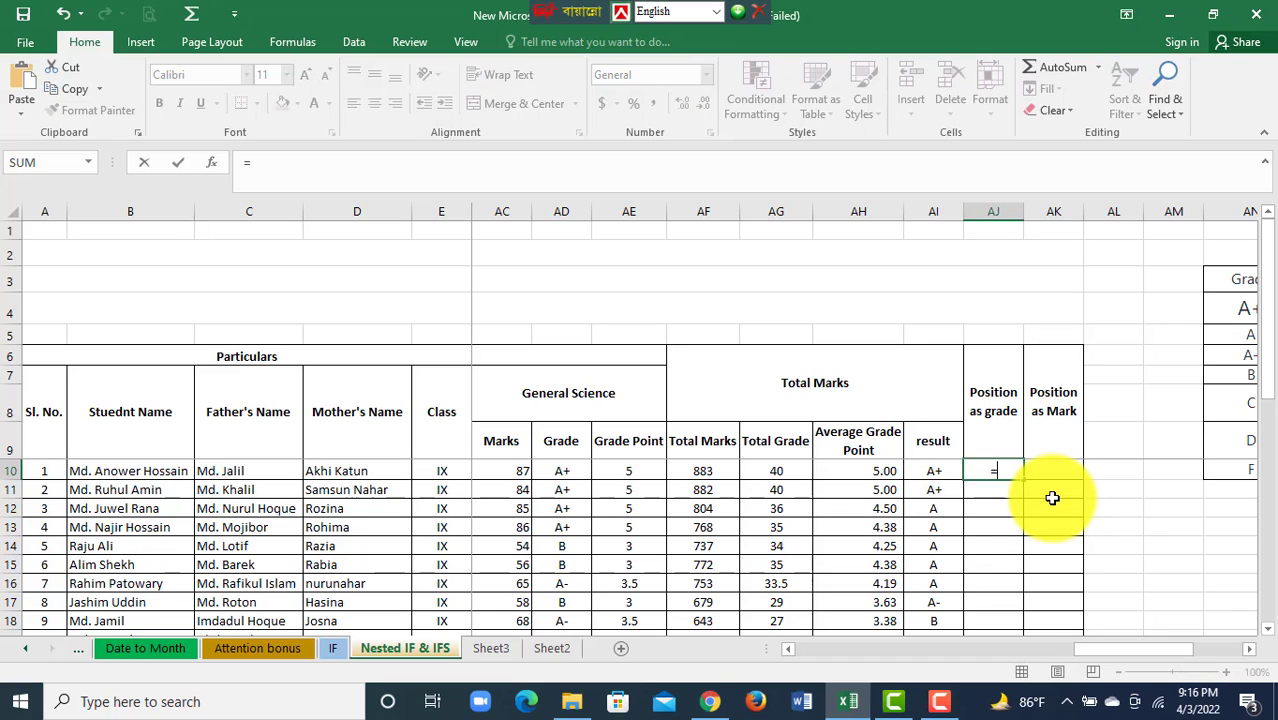
text(rank)
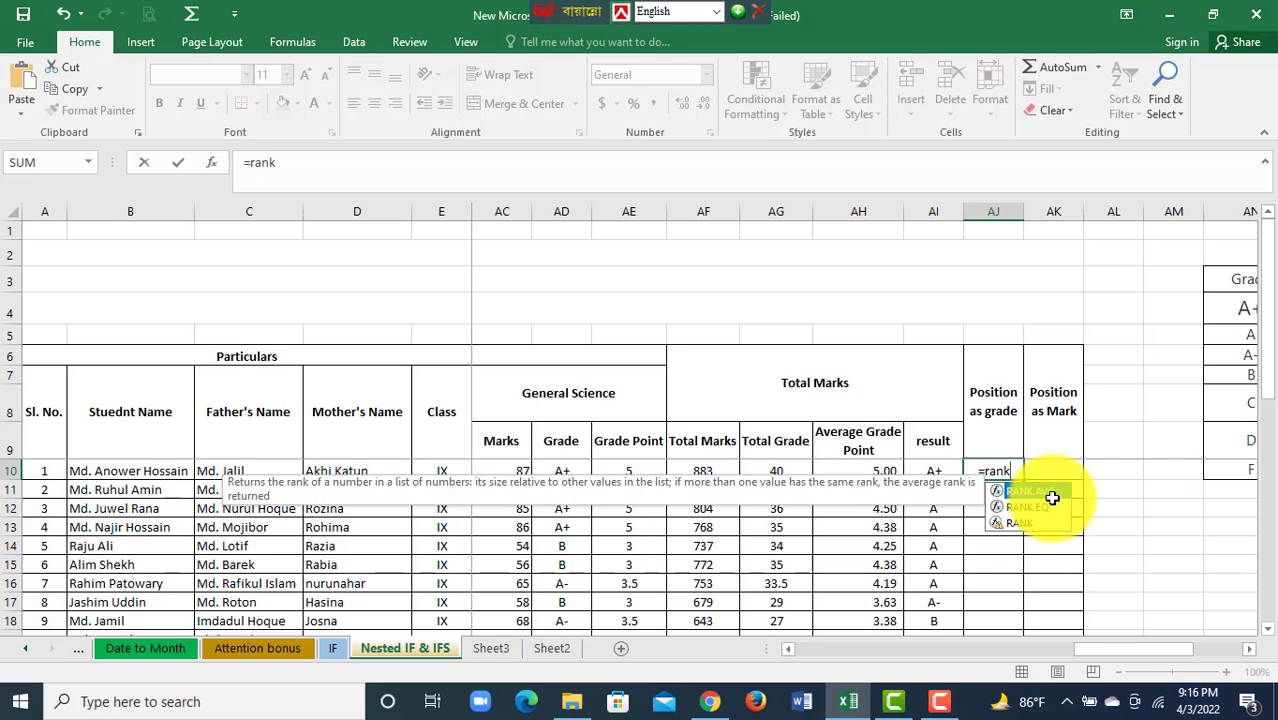
double_click(1022, 524)
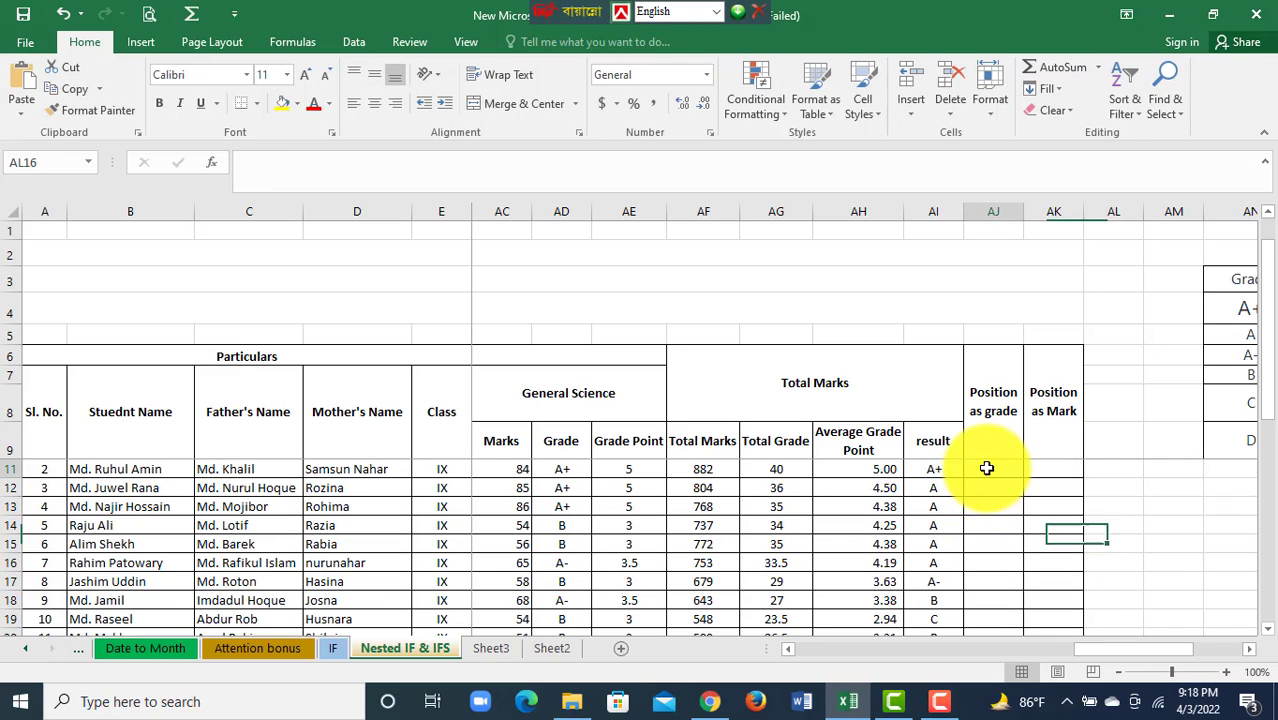
Step: Start a RANK formula in AJ11 that ranks AH11 against the average grade points in AH11:AH29
click(992, 470)
text(=)
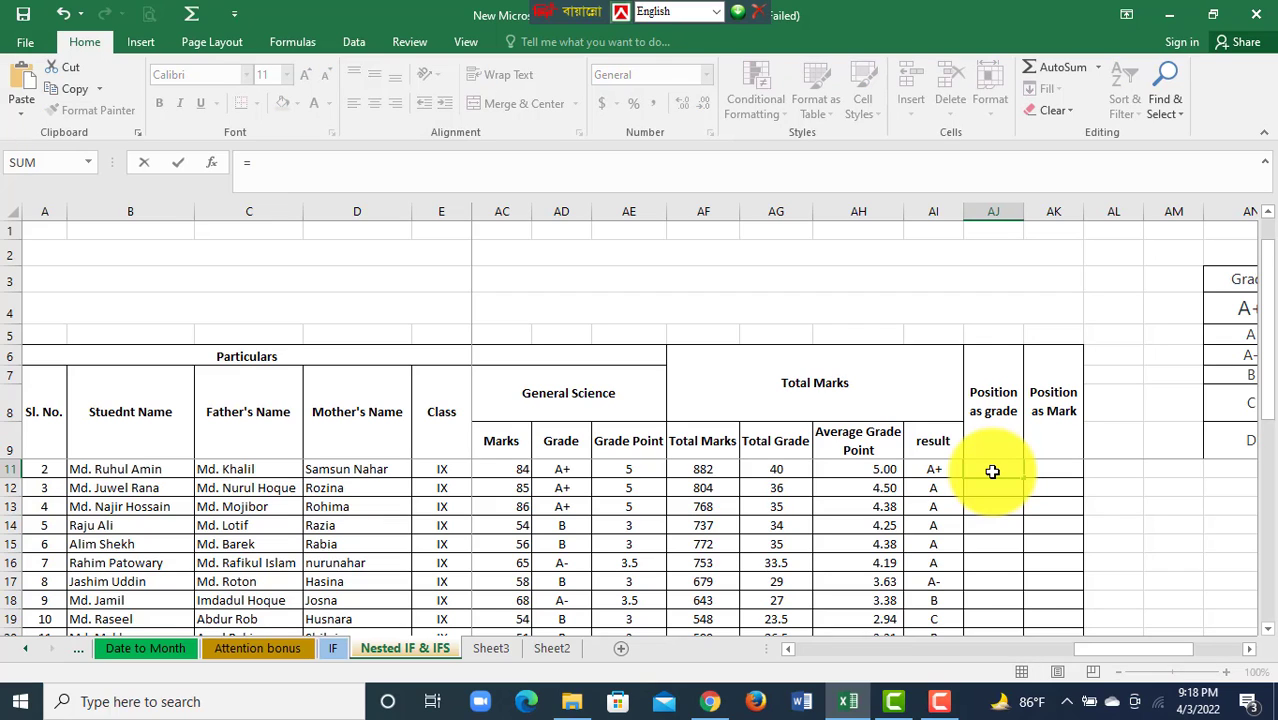
text(rank)
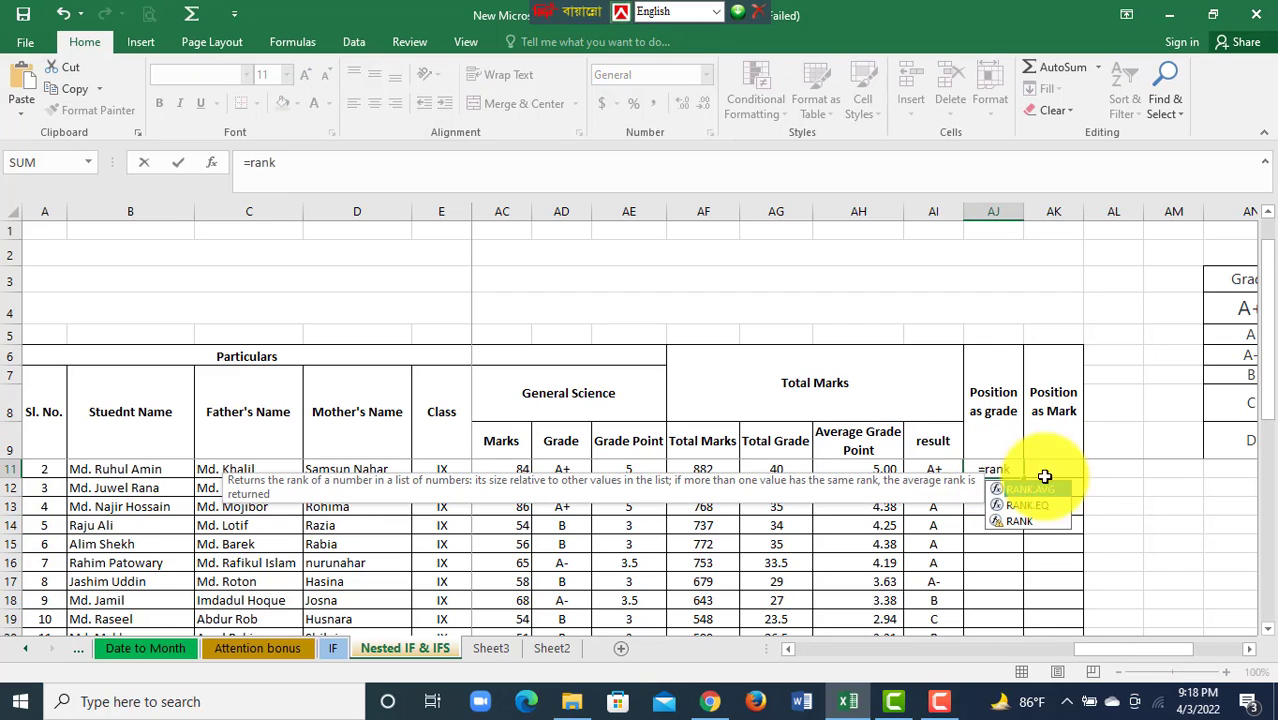
double_click(1019, 521)
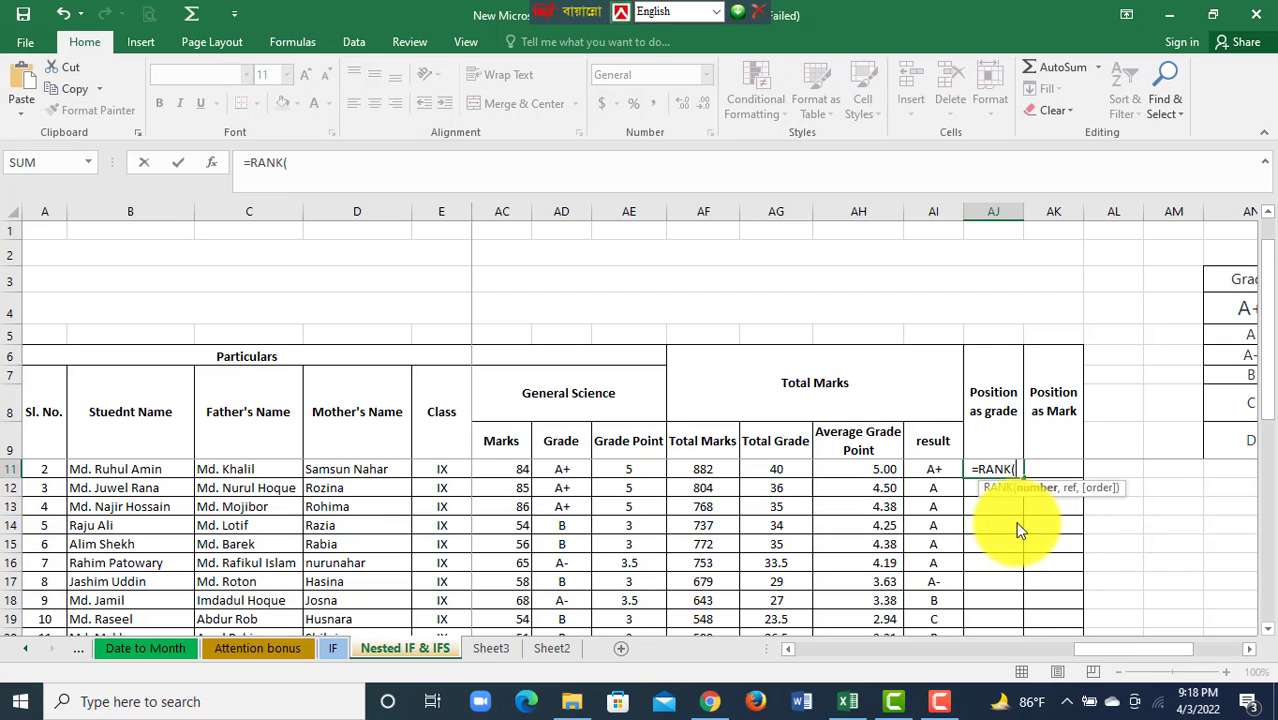
click(865, 470)
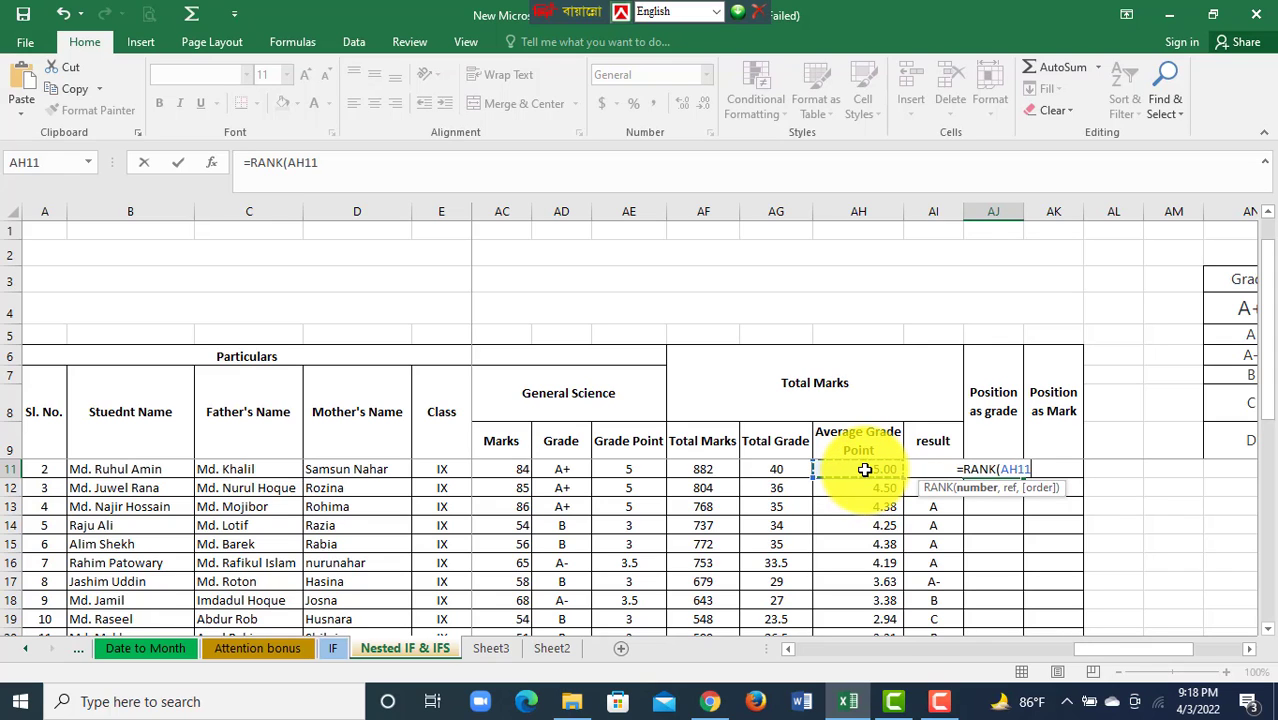
text(,)
drag(865, 470, 876, 599)
Step: Complete AJ11's RANK formula with descending order 0, make the range absolute as $AH$11:$AH$29, and enter it
click(403, 163)
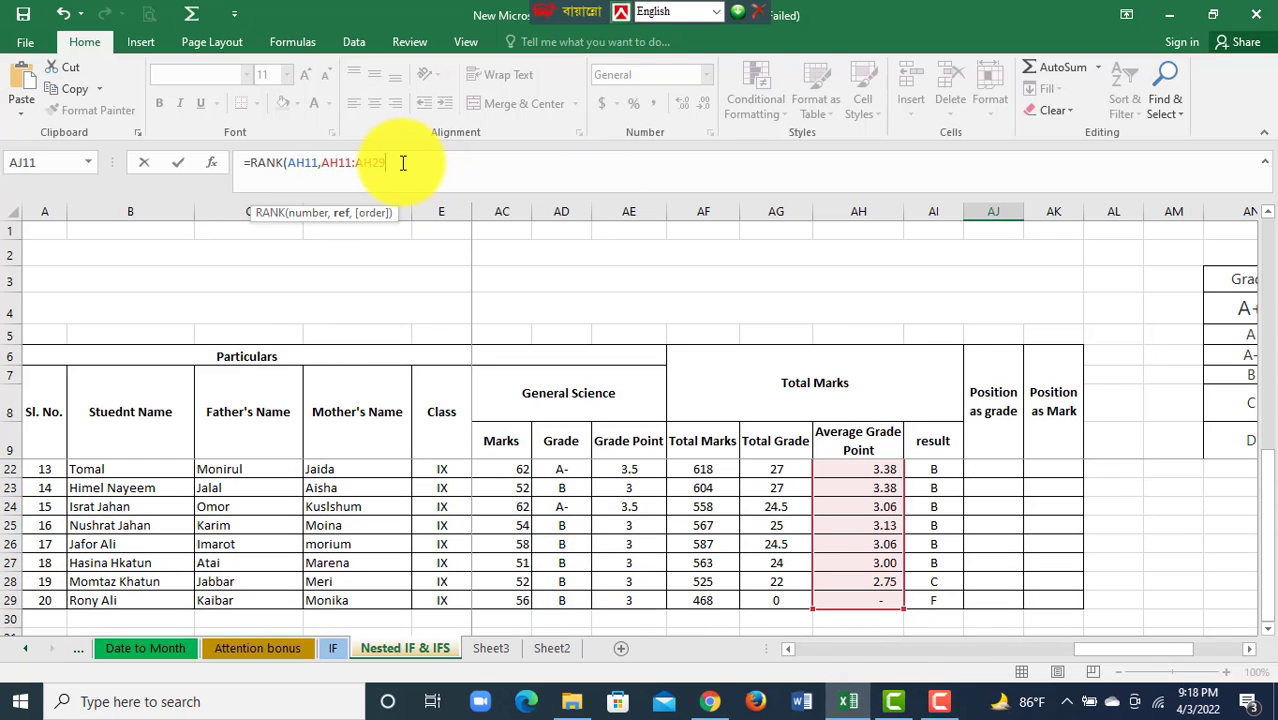
text(,0))
click(340, 163)
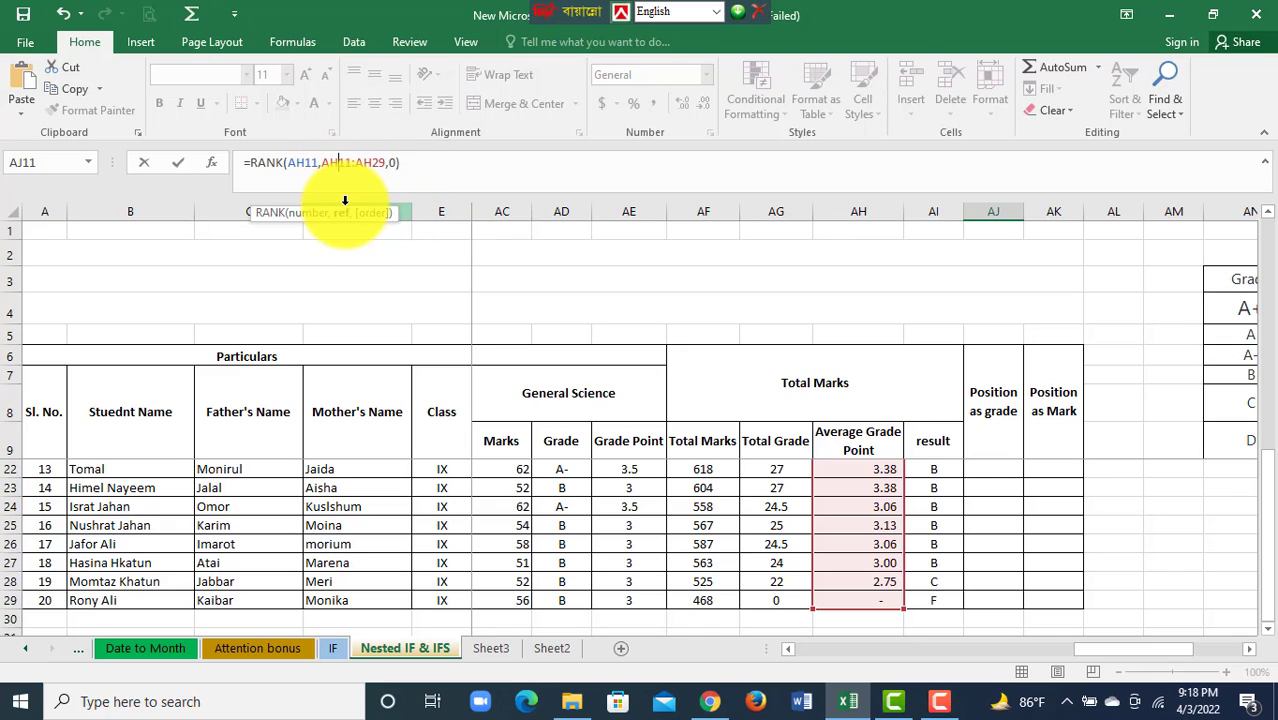
key(F4)
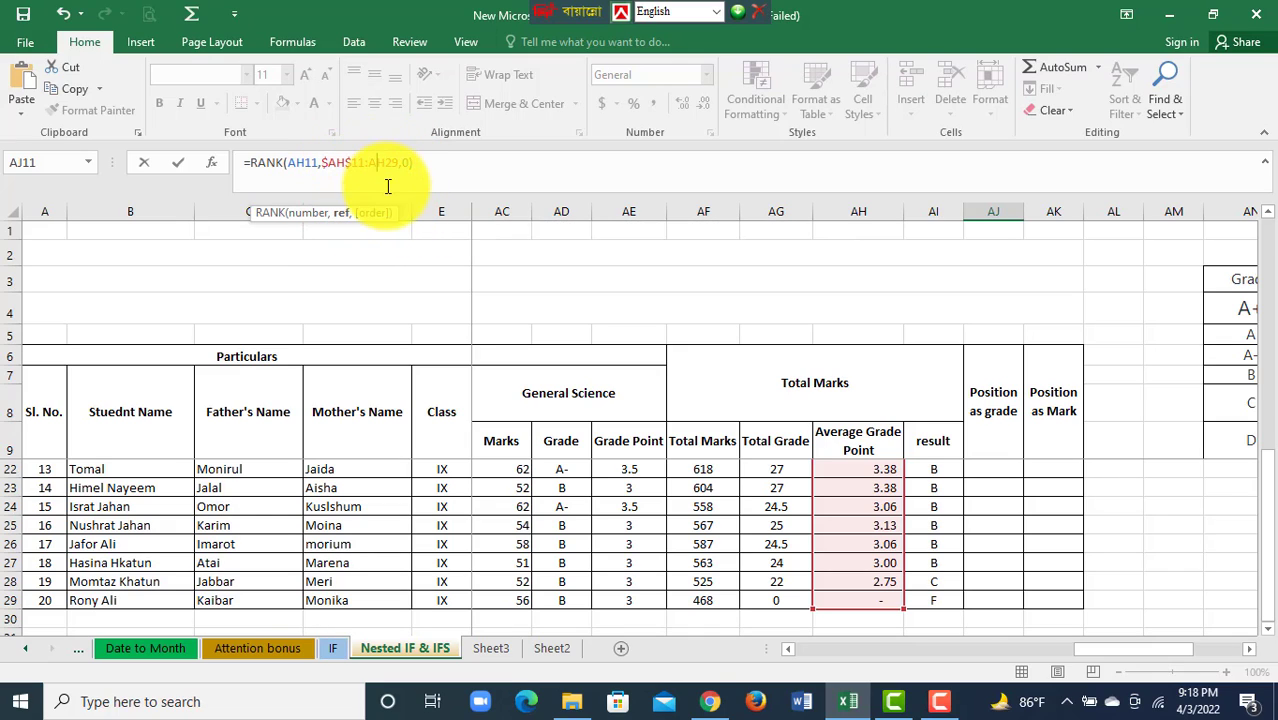
key(Return)
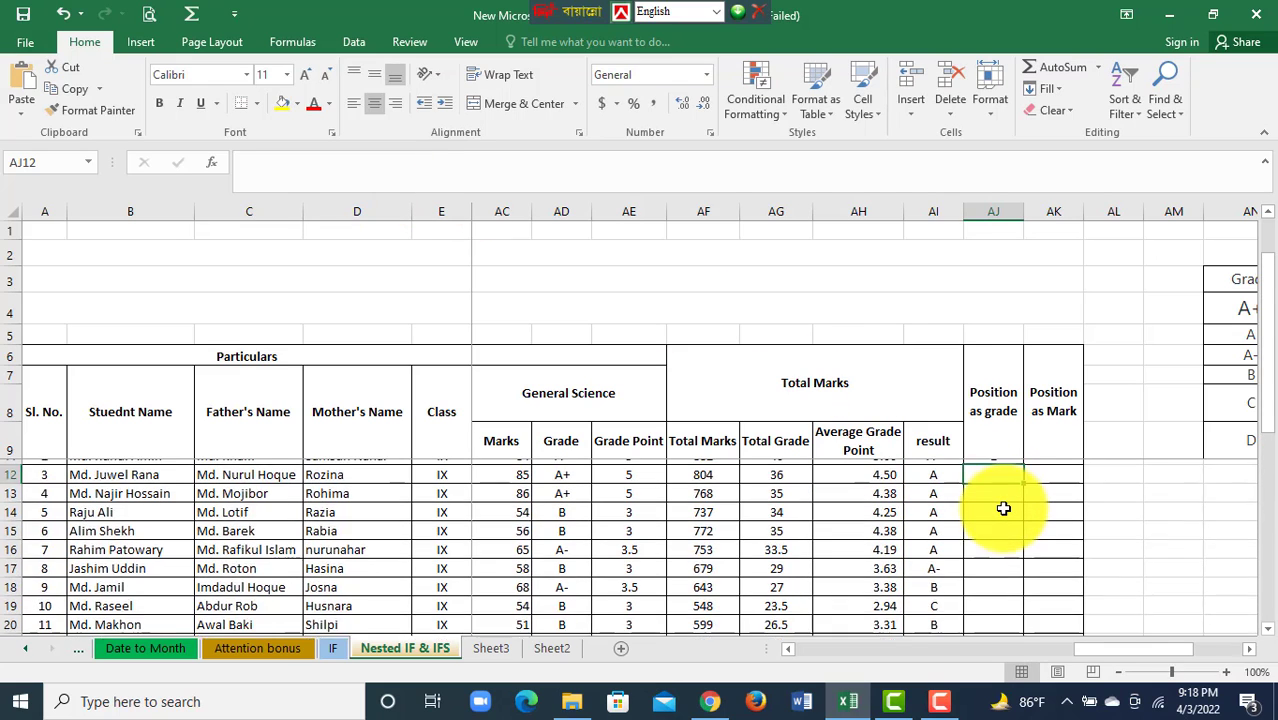
Step: Clear the faulty entry in AJ10 and fill the RANK formula up into it from AJ11
click(1013, 476)
click(1021, 491)
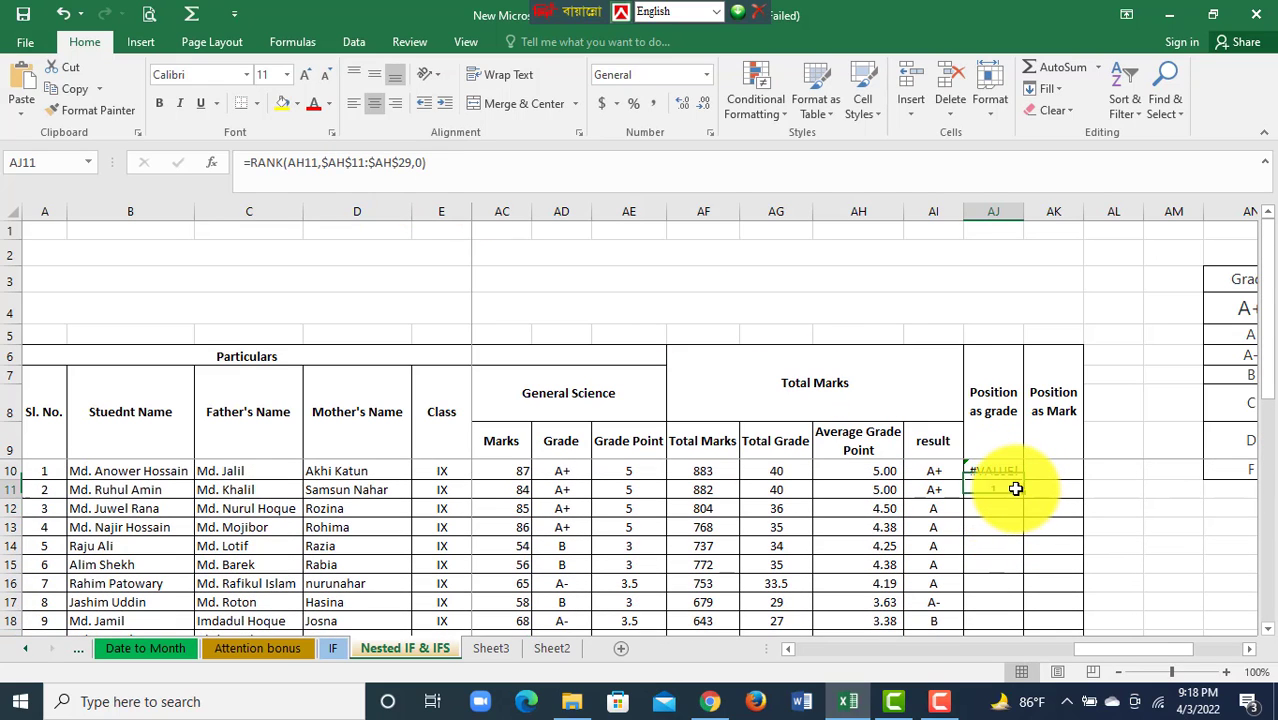
click(997, 471)
key(Delete)
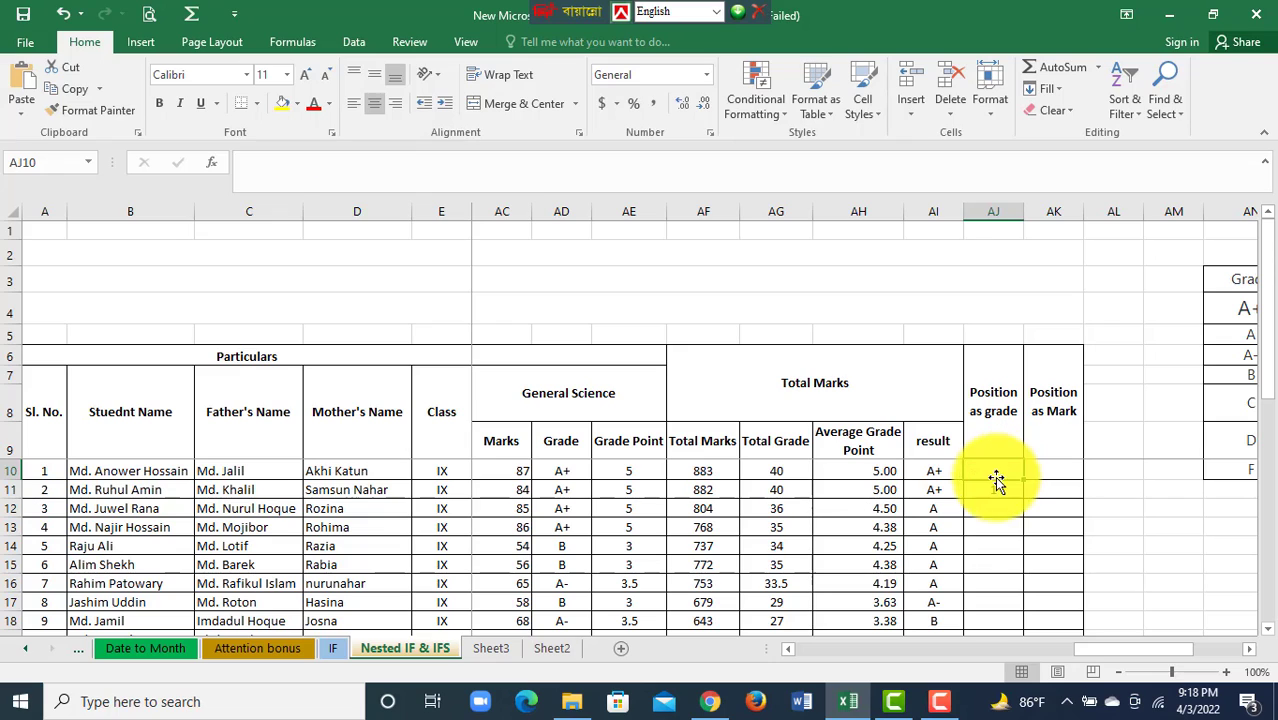
click(993, 488)
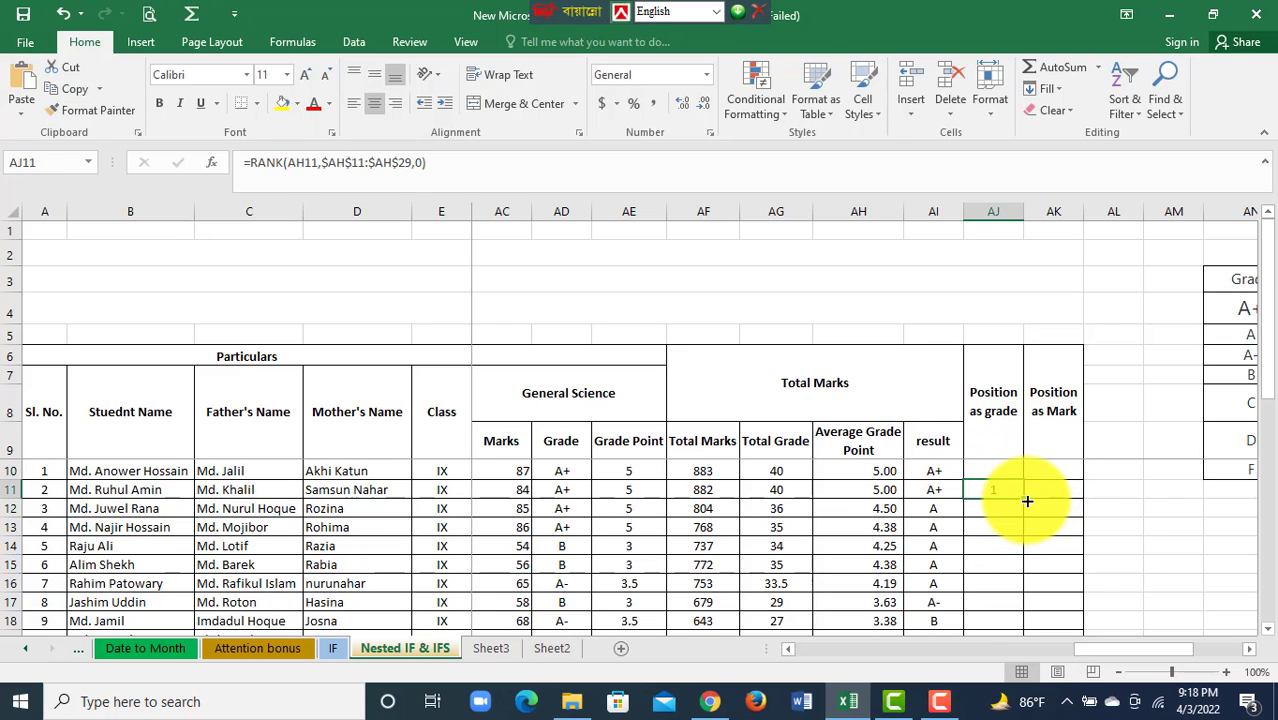
drag(1027, 500, 1012, 472)
double_click(1008, 470)
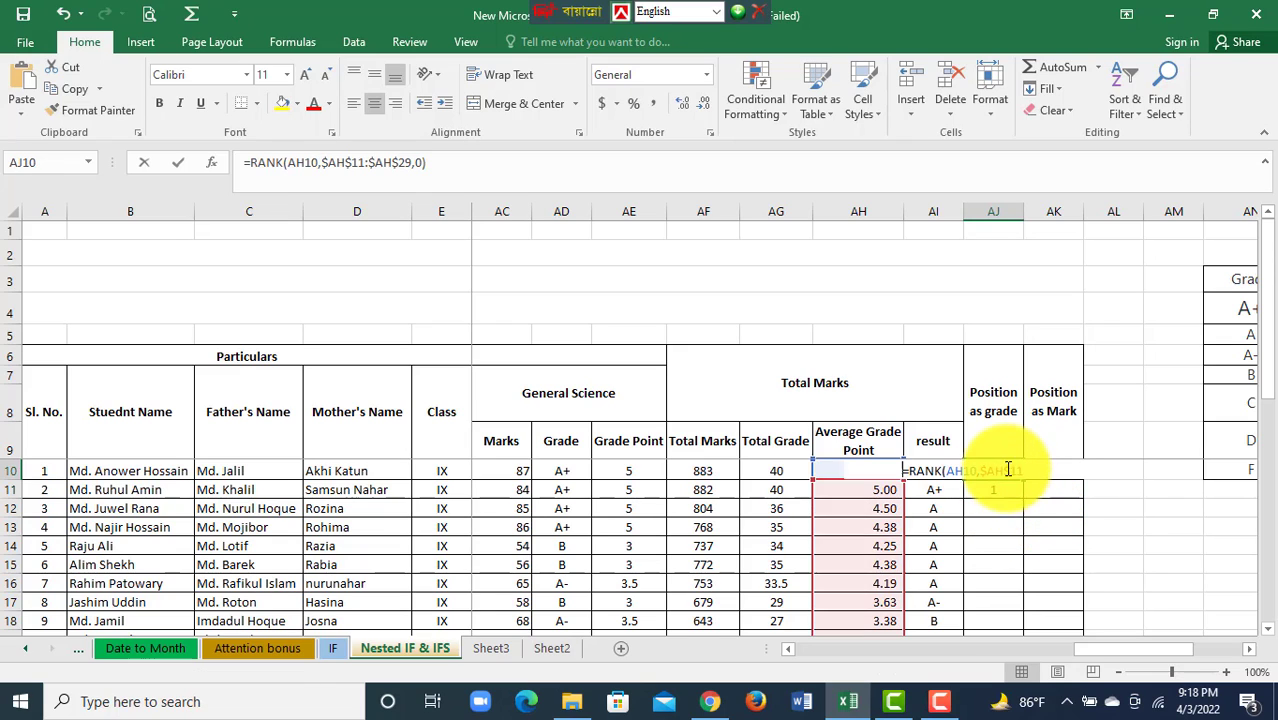
click(992, 485)
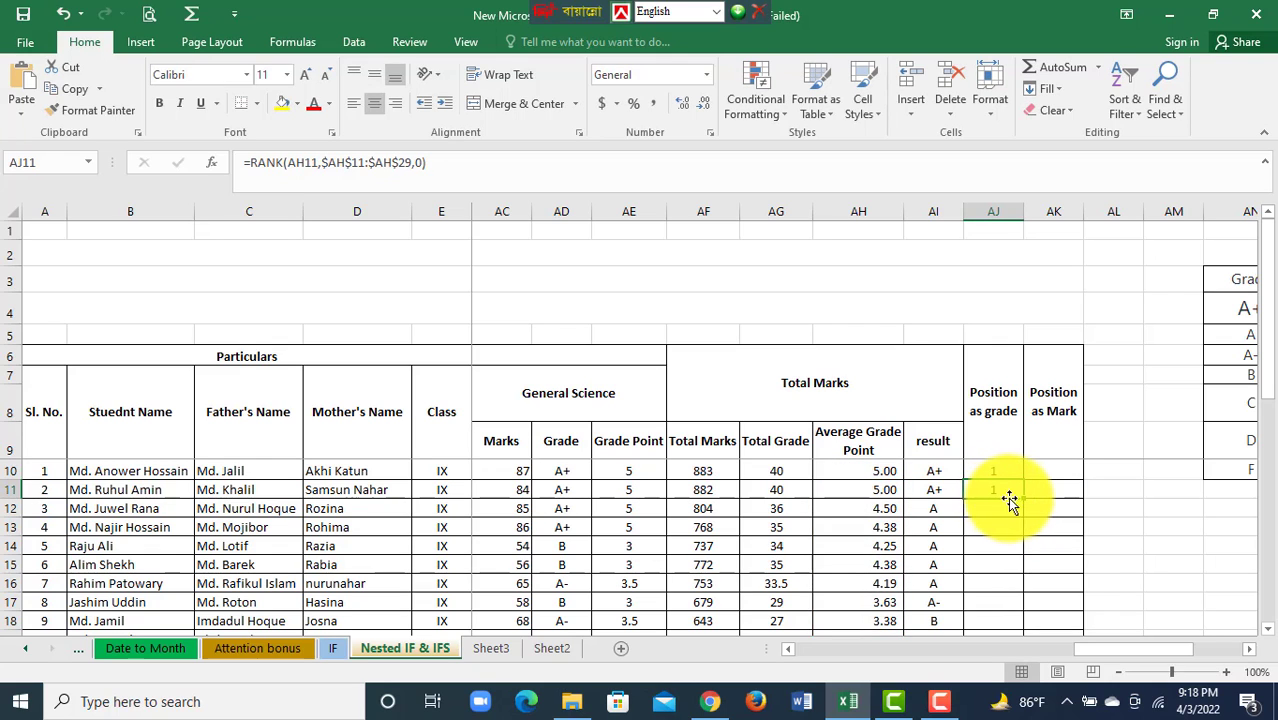
Step: Fill the Position as grade formula from AJ11 down to row 29
drag(1024, 498, 1000, 597)
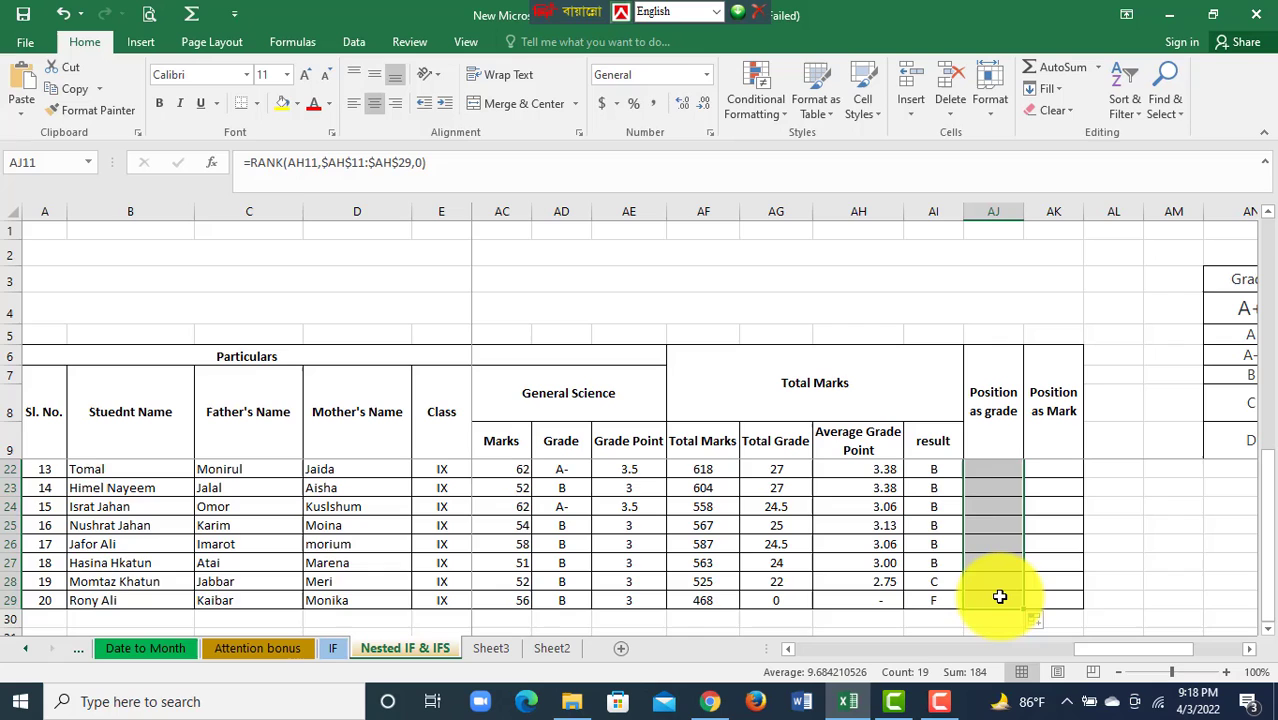
scroll(1000, 597, up, 4)
click(1004, 488)
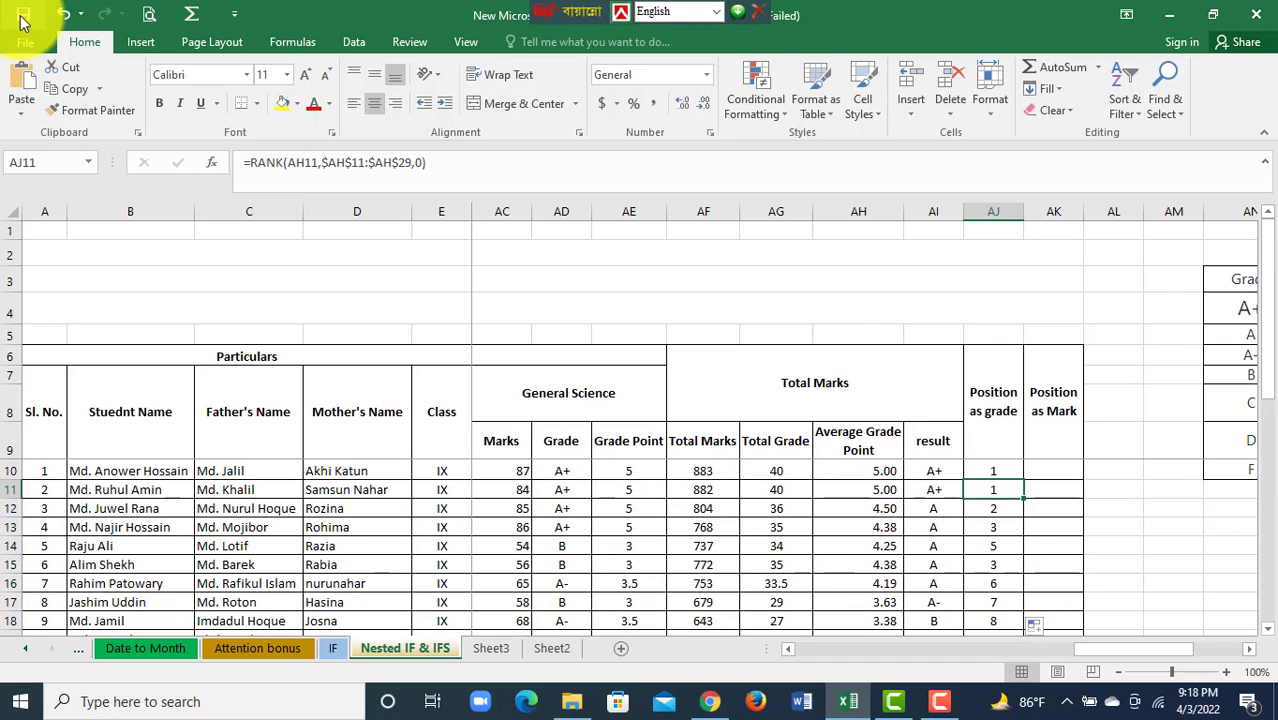
Step: Examine the Position as grade ranks down the column, comparing them with the average grade points
click(1008, 508)
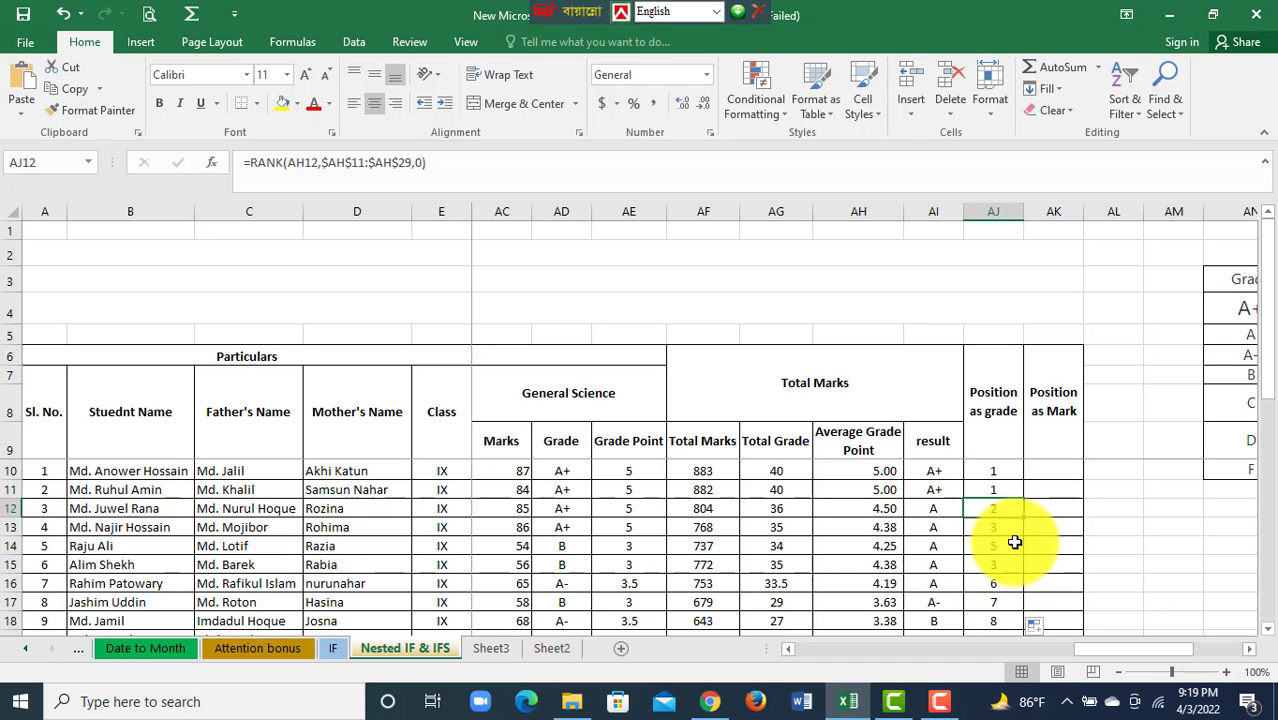
click(985, 545)
drag(872, 505, 875, 561)
click(1003, 560)
scroll(1001, 563, down, 3)
click(998, 565)
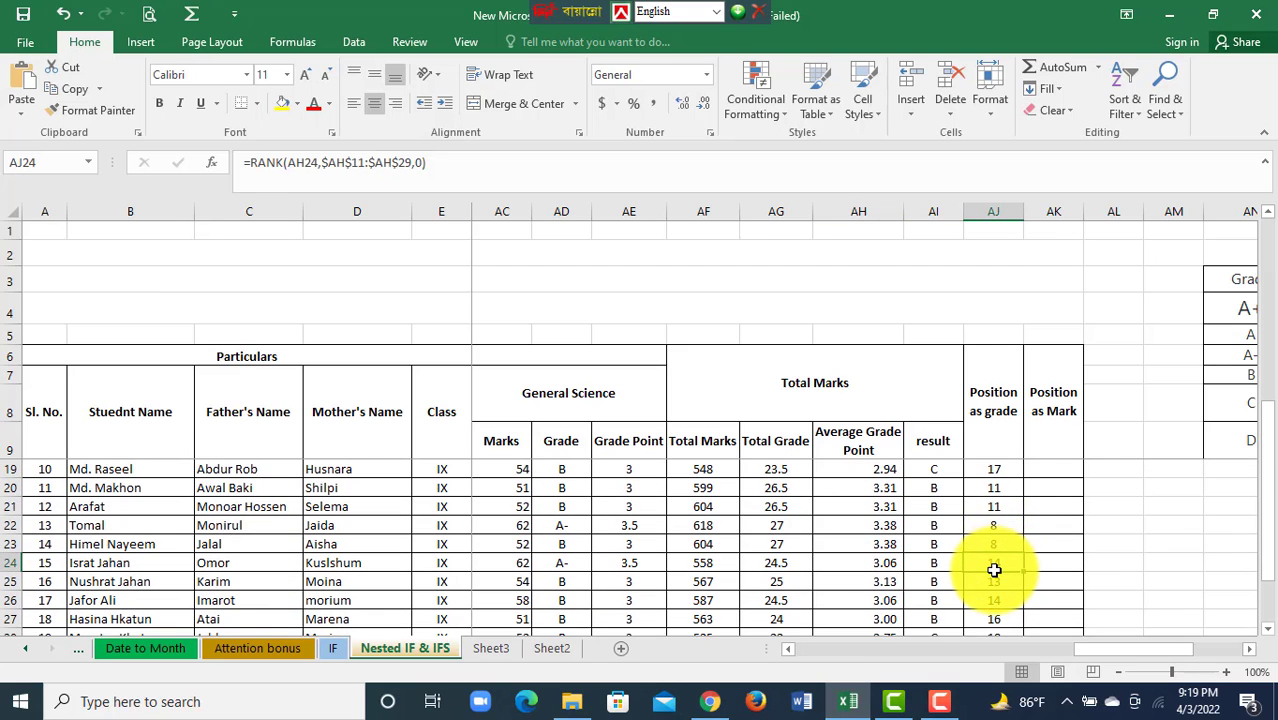
scroll(995, 566, down, 1)
scroll(993, 568, up, 4)
Step: Start a RANK formula in AK10 that ranks AF10 against the total marks in AF10:AF29
click(1053, 472)
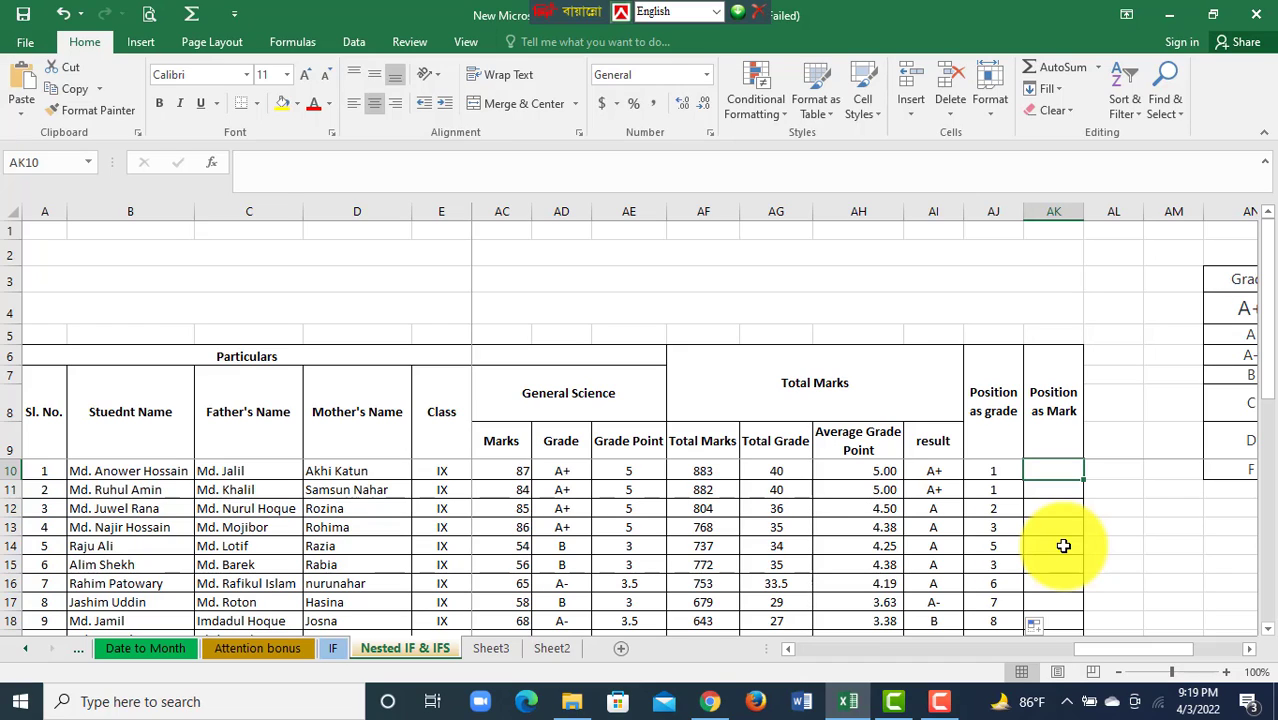
text(=)
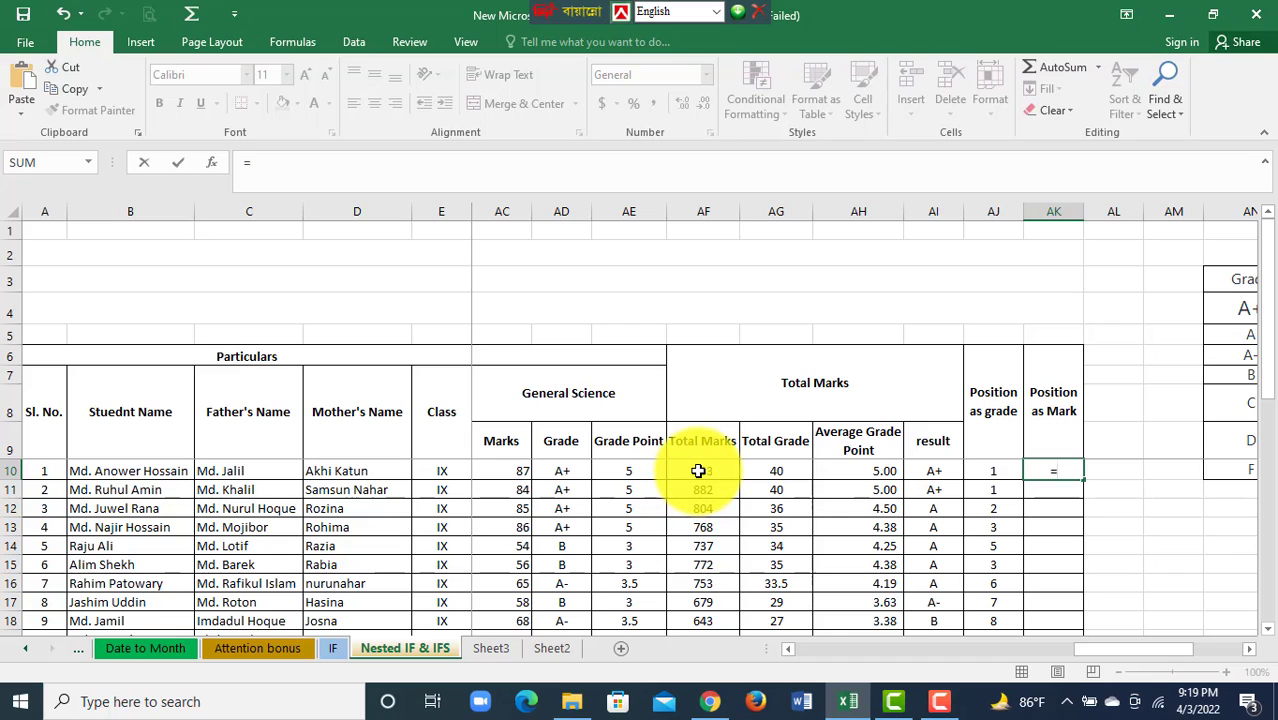
text(rank)
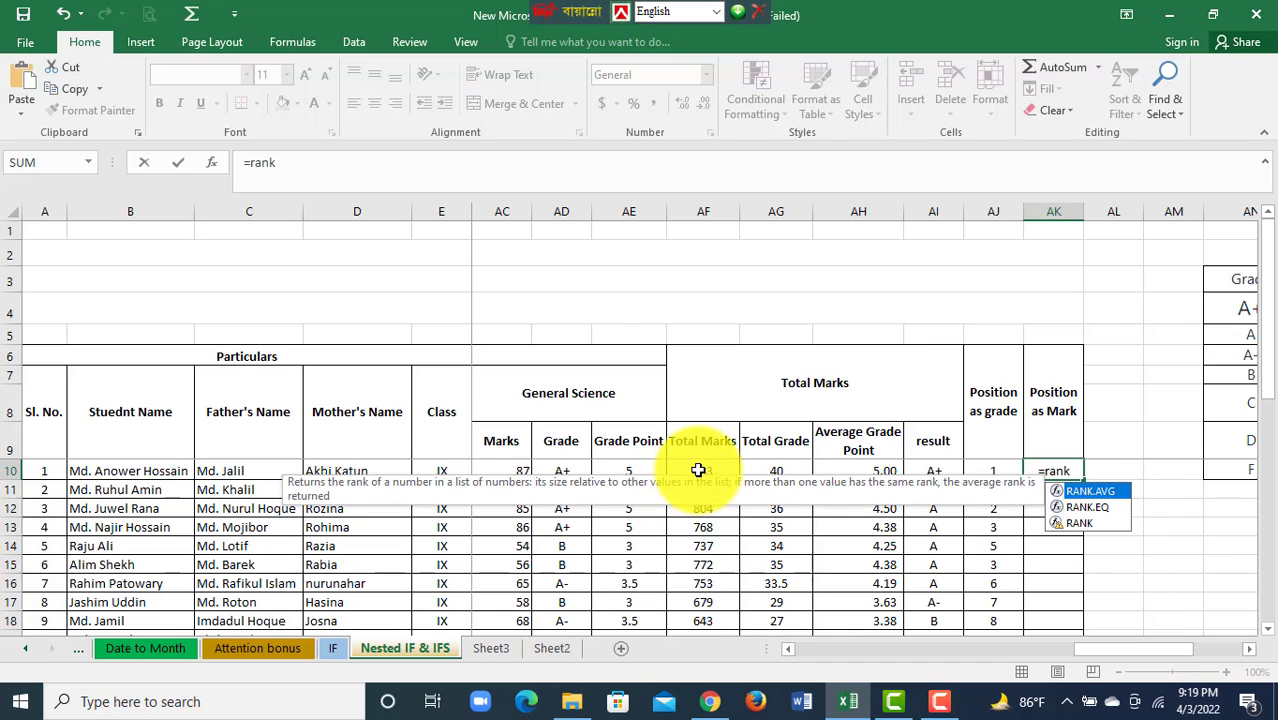
double_click(1080, 523)
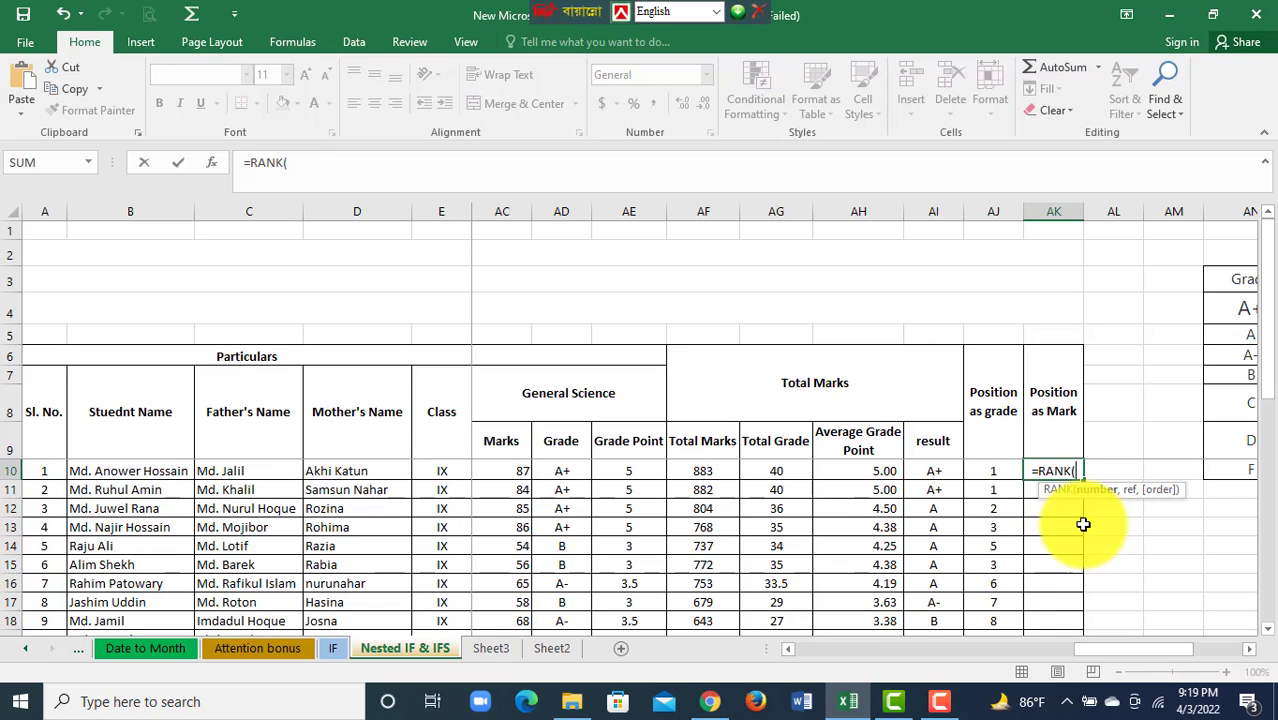
click(703, 473)
text(,)
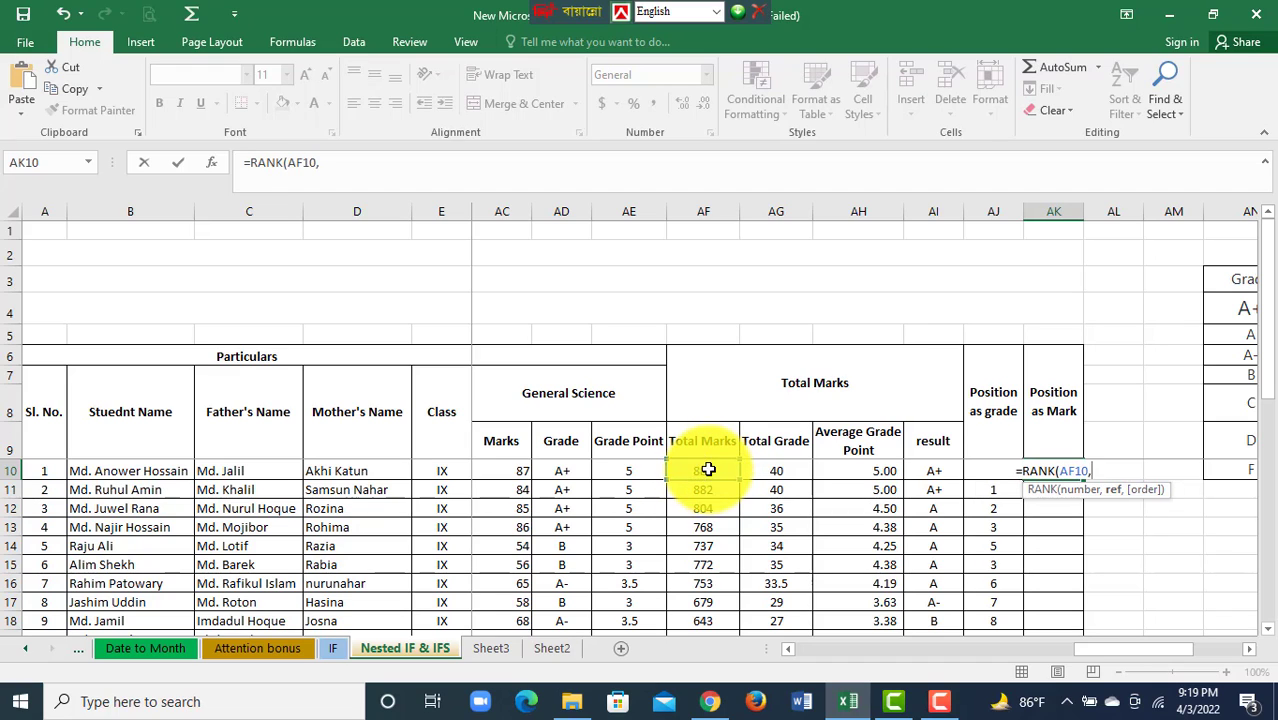
drag(703, 473, 707, 600)
Step: Complete AK10's RANK formula with descending order 0, make the range absolute as $AF$10:$AF$29, and enter it
click(408, 170)
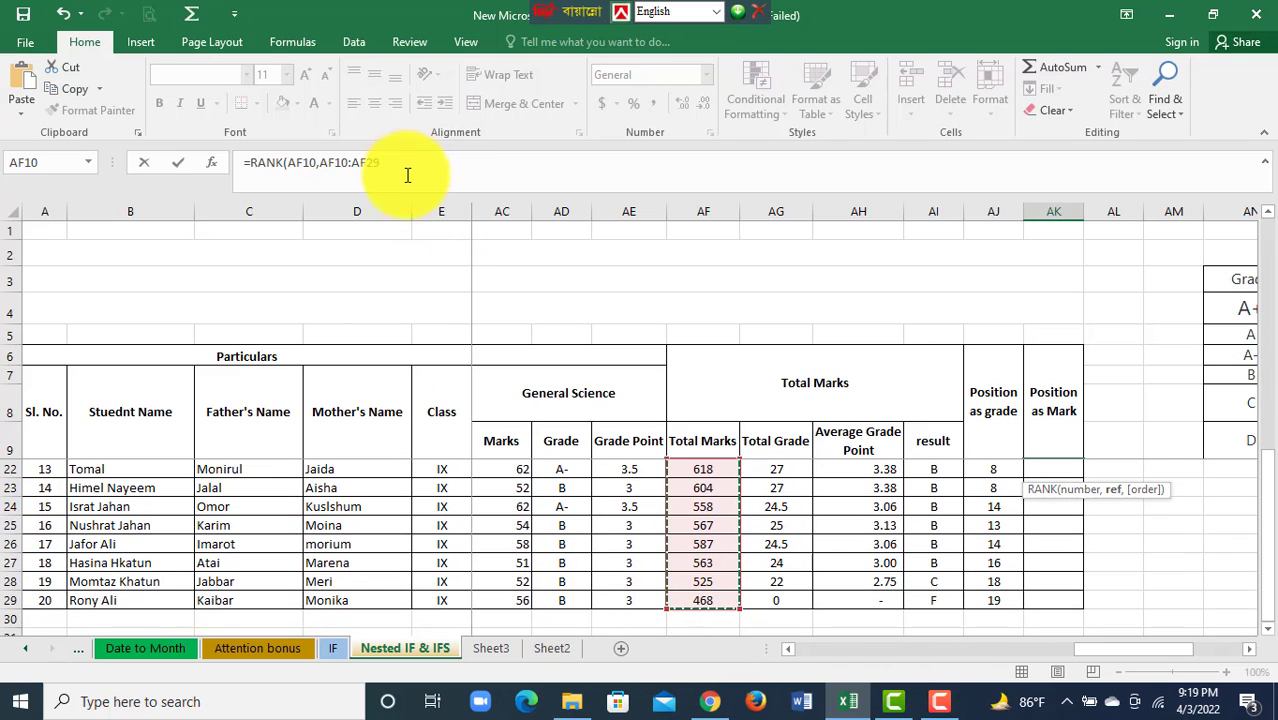
text(,)
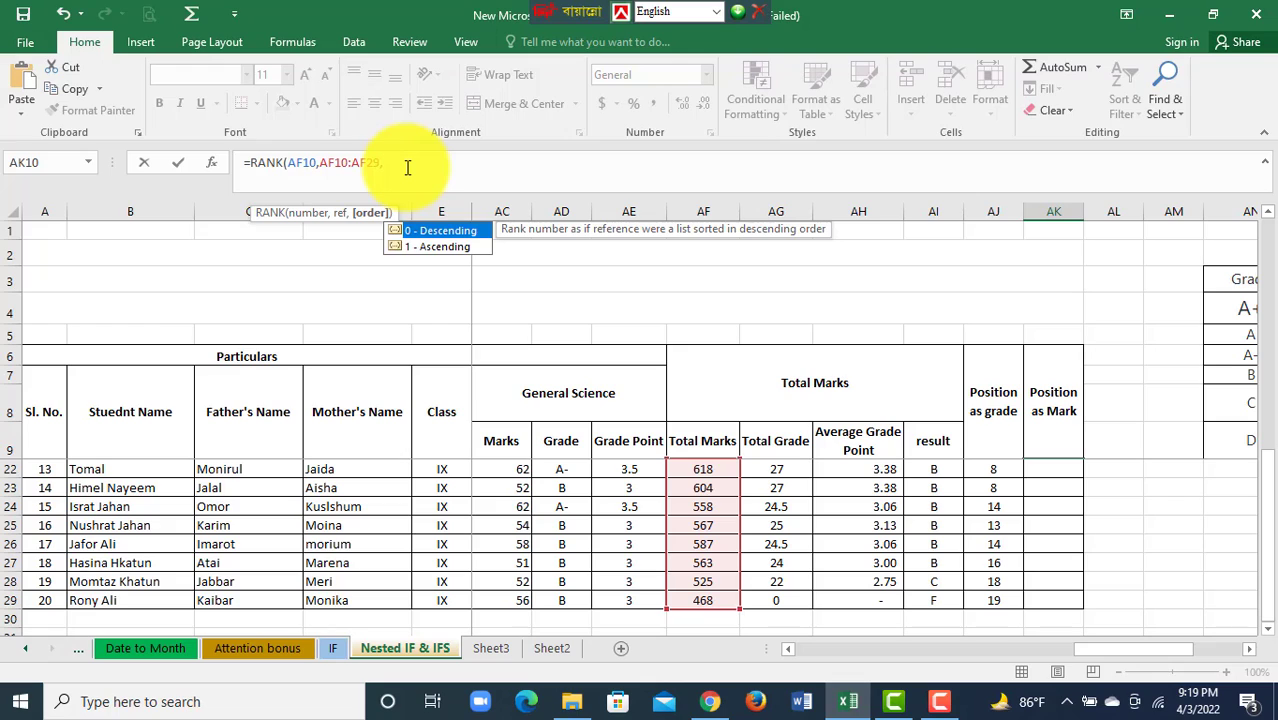
text(0))
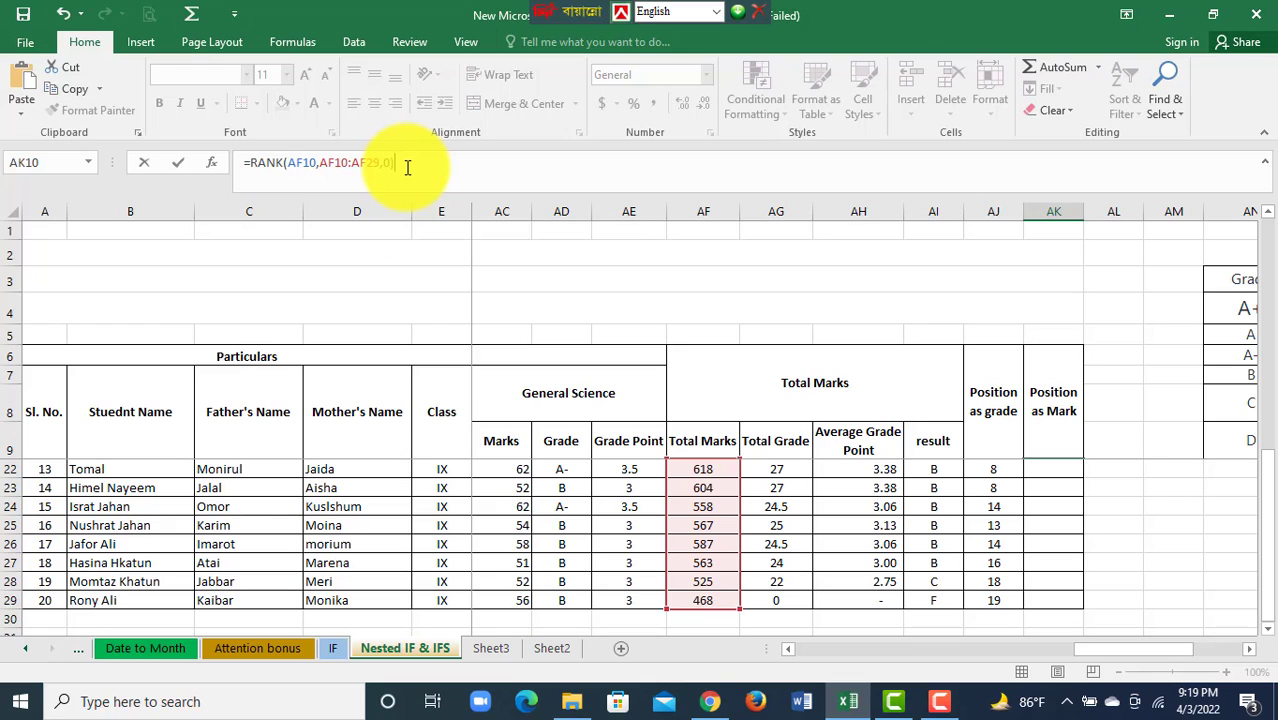
click(336, 162)
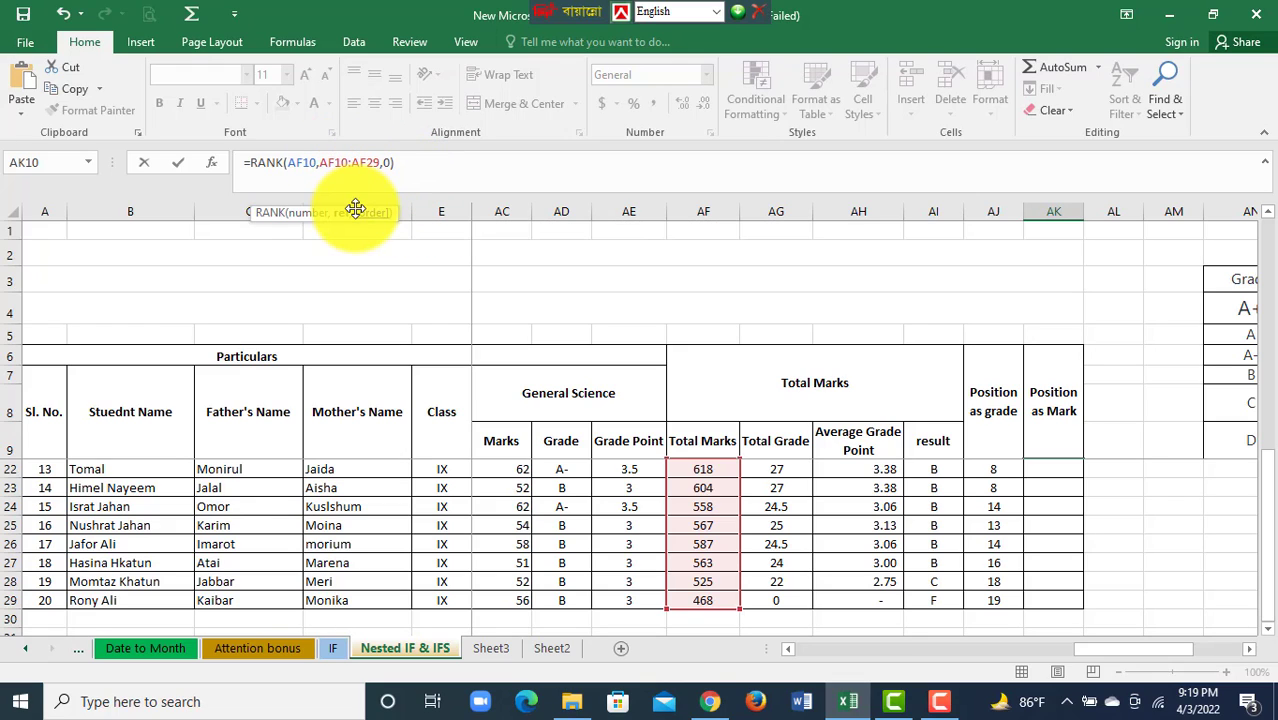
click(376, 163)
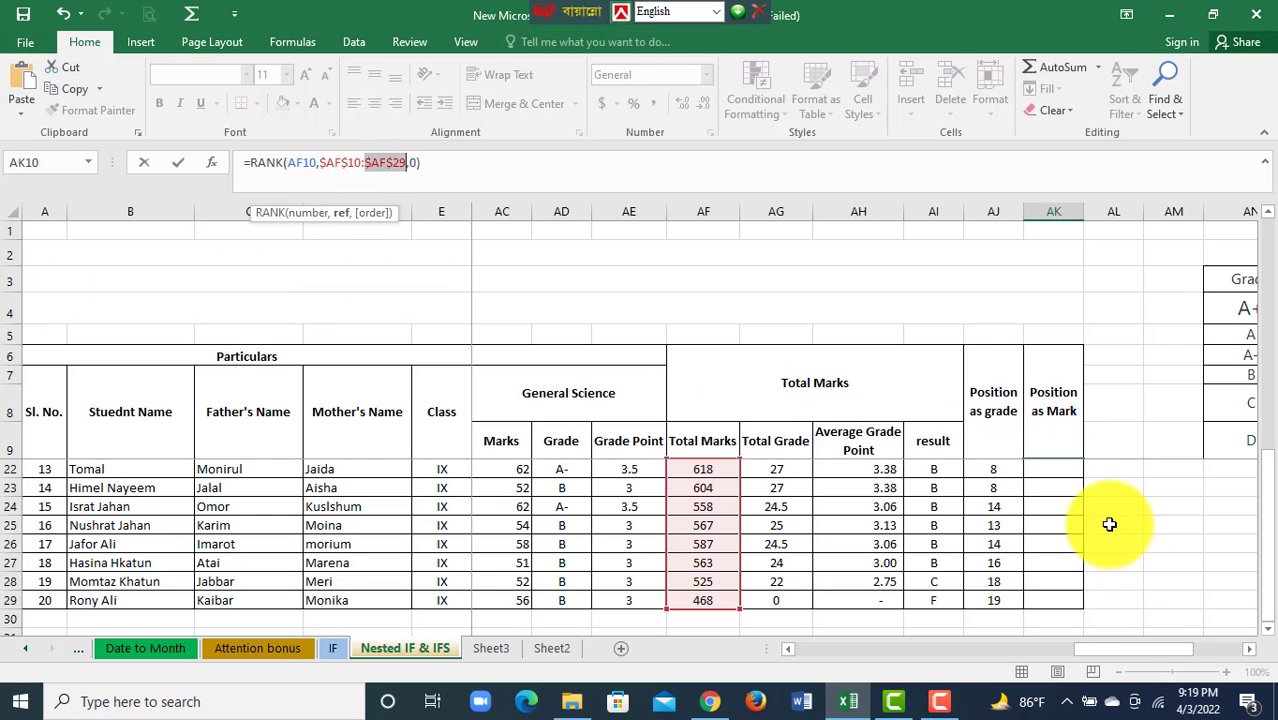
key(ctrl+Return)
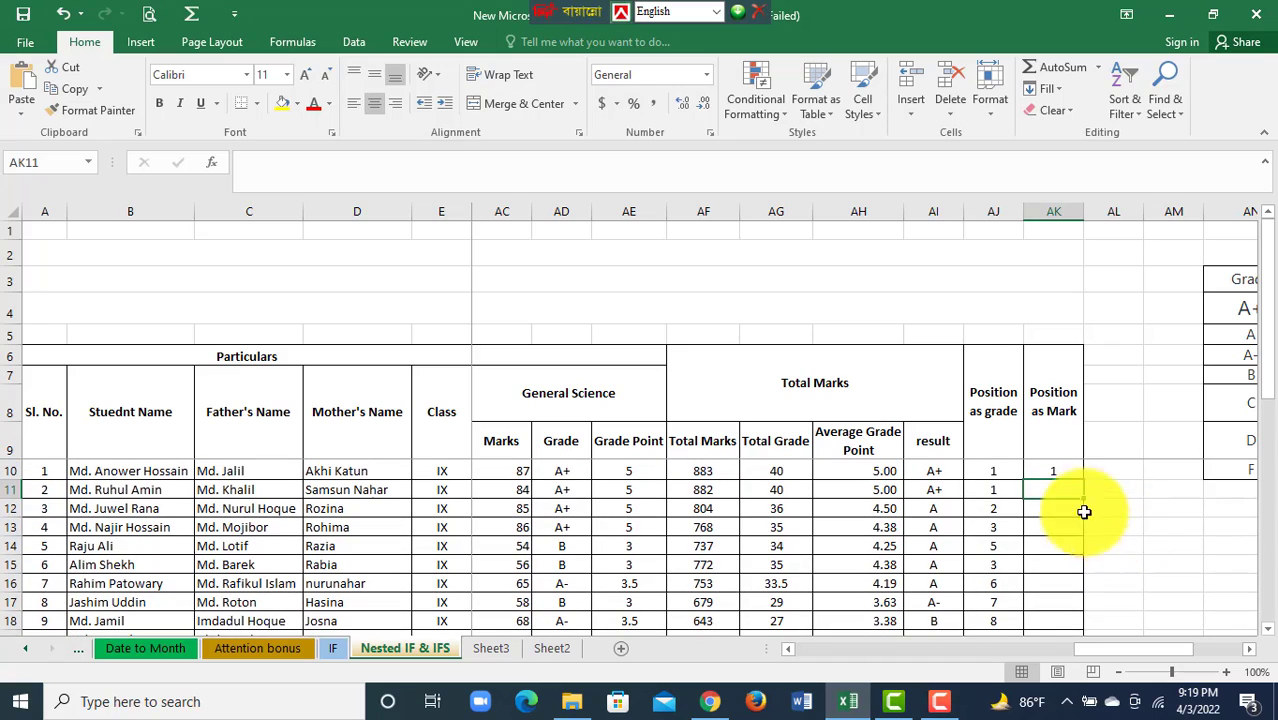
Step: Fill the Position as Mark formula from AK10 down to row 29 and check the ranks in the column
drag(1084, 481, 1073, 591)
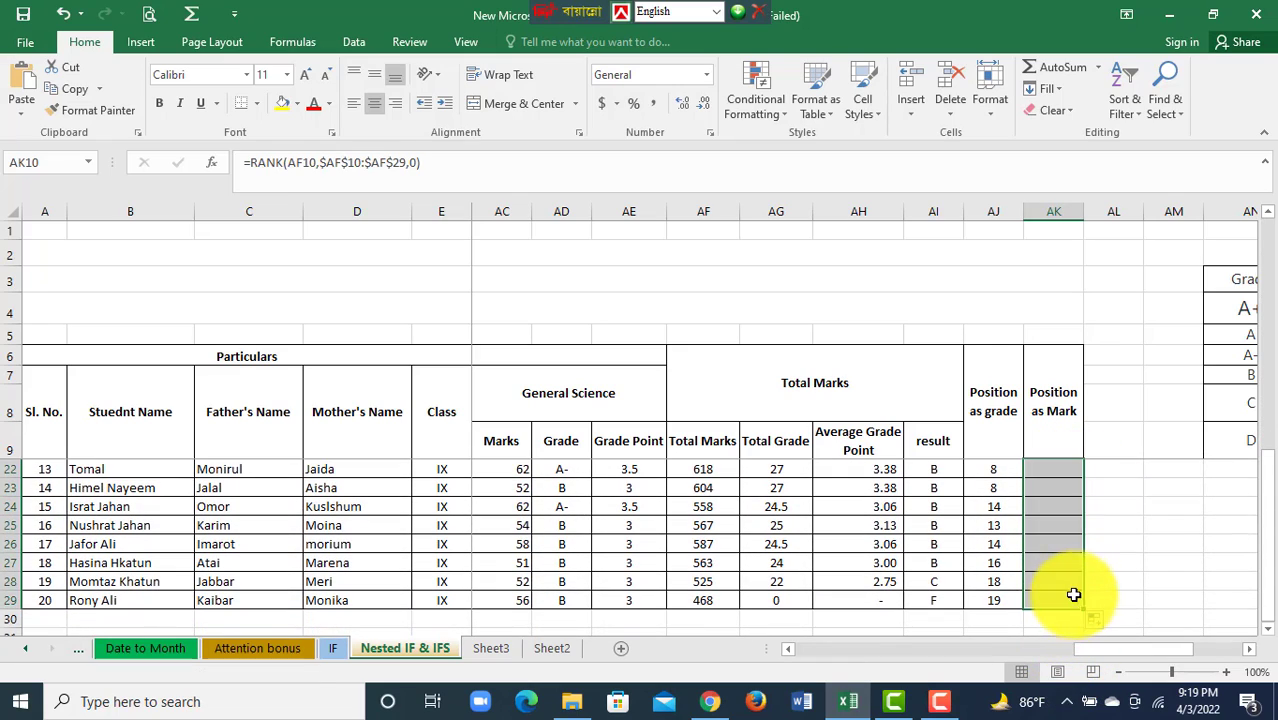
scroll(1072, 588, up, 4)
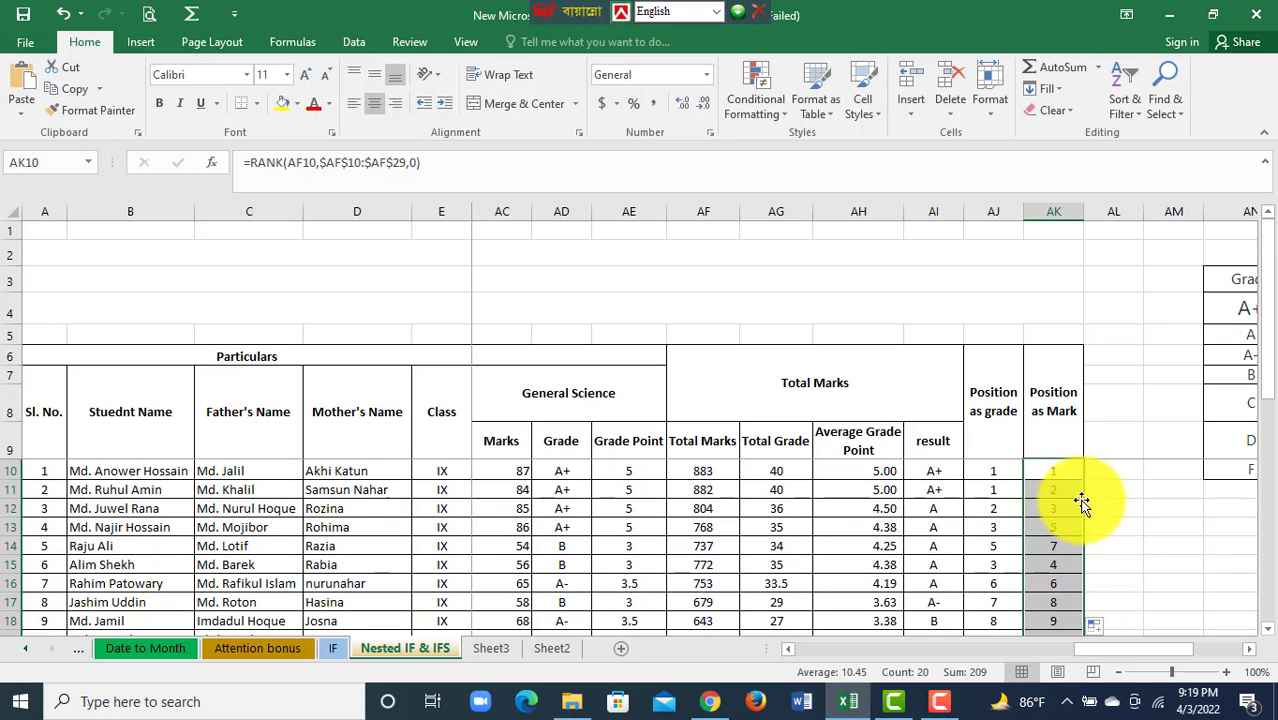
click(1060, 548)
scroll(1055, 601, down, 4)
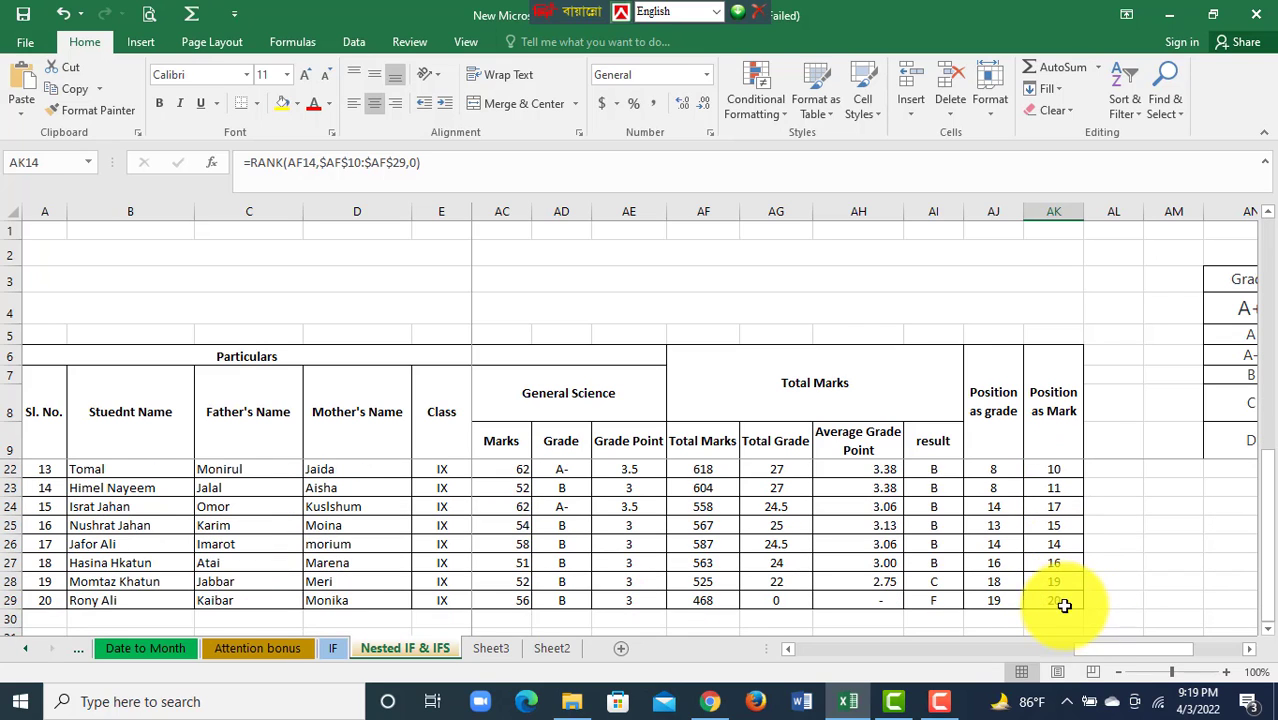
click(1062, 600)
scroll(1021, 579, up, 4)
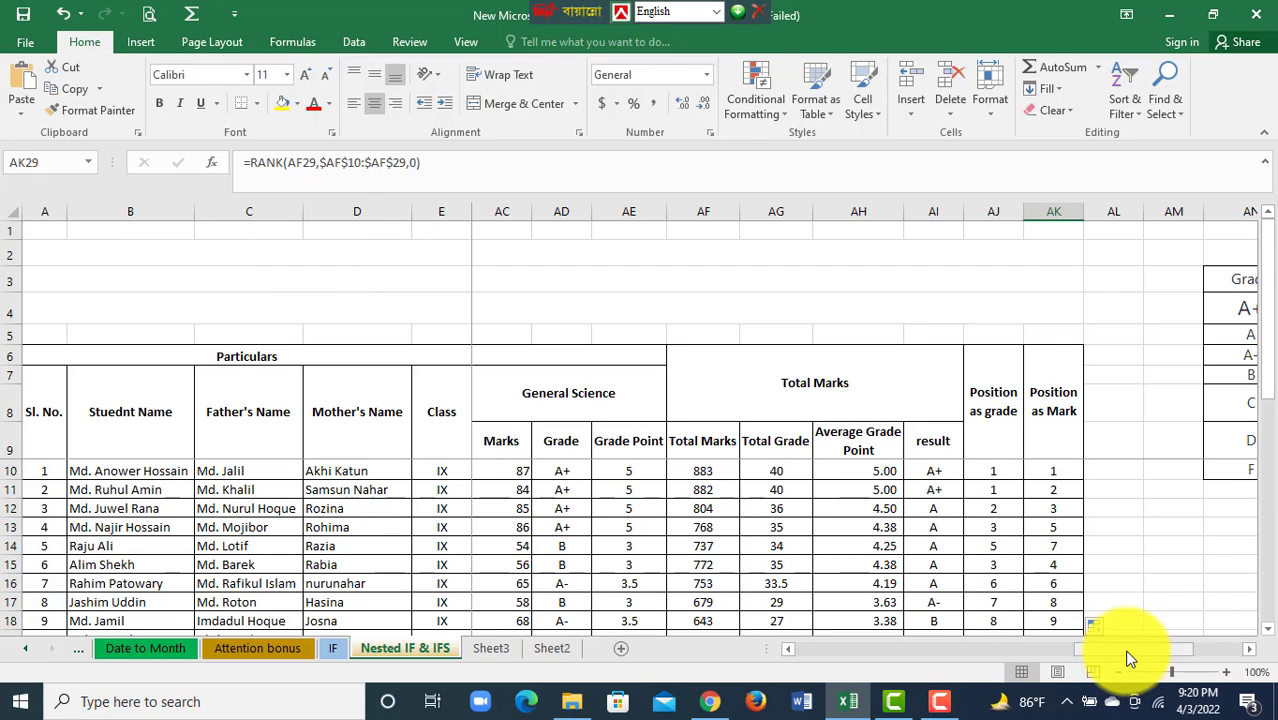
Step: Review the Bangla grade formula in L10 and the English 1st Paper marks down to row 29
drag(1128, 652, 615, 648)
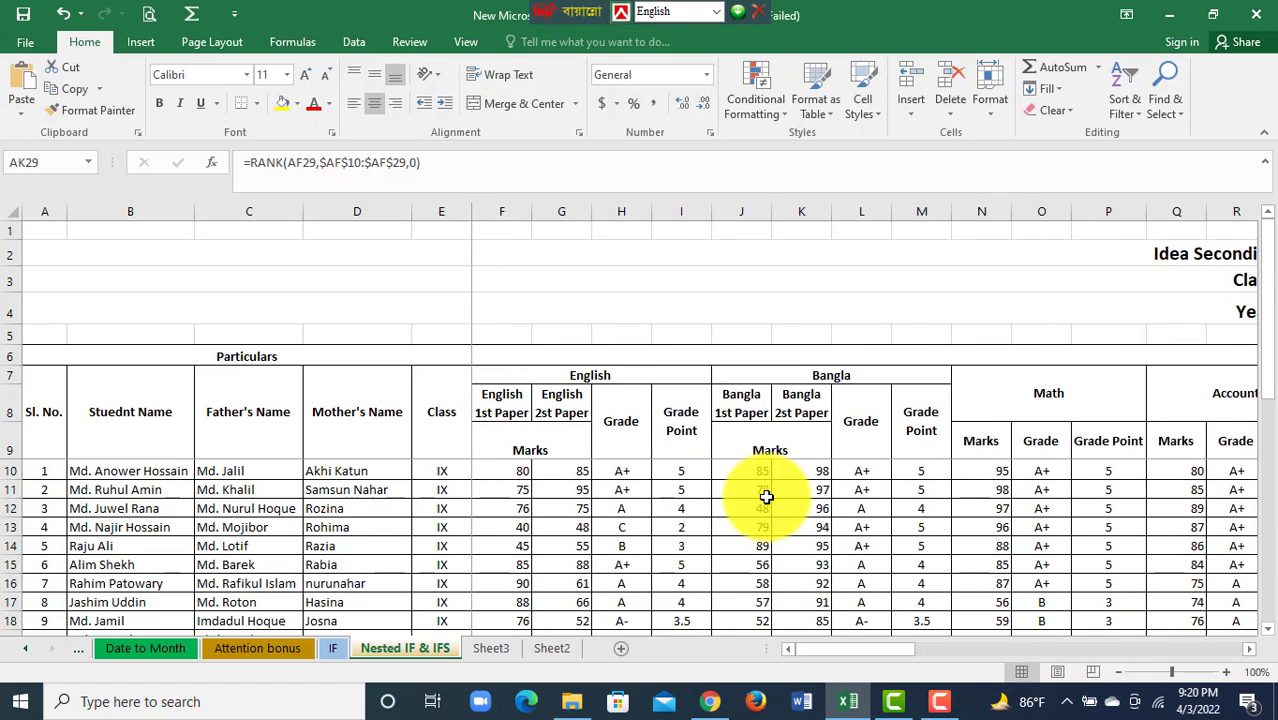
click(925, 489)
click(848, 476)
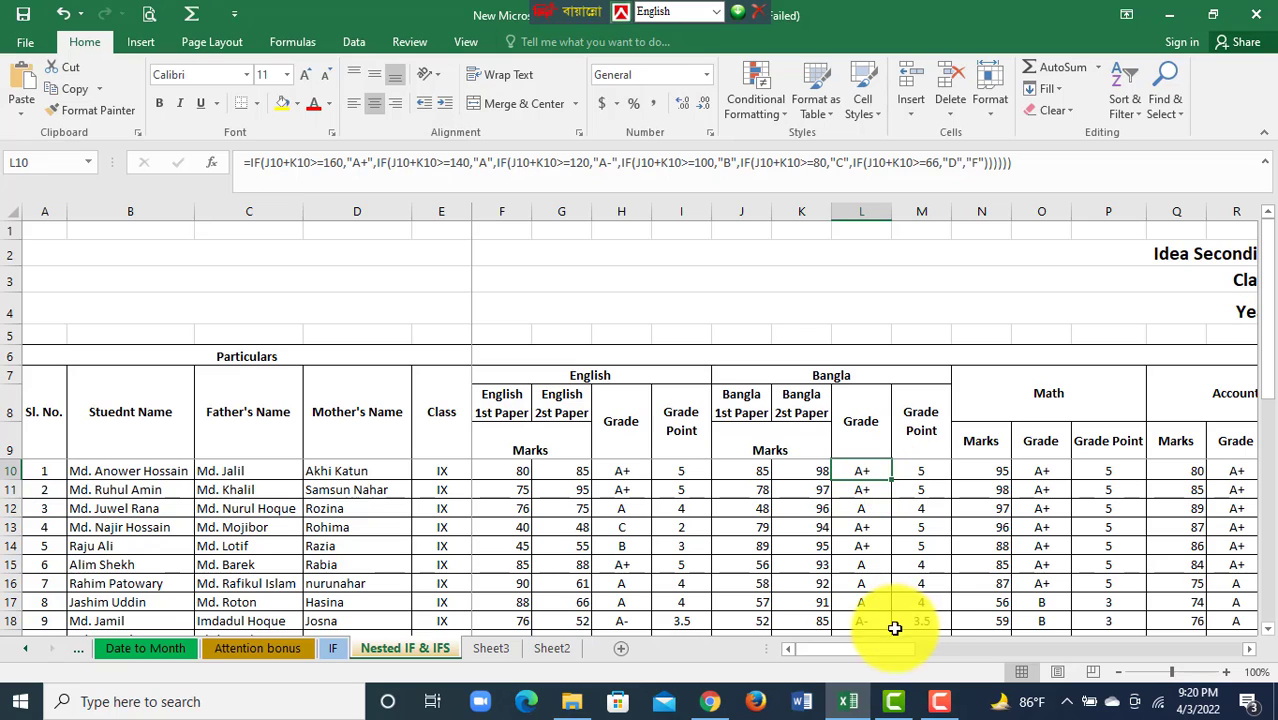
click(514, 466)
scroll(512, 475, down, 6)
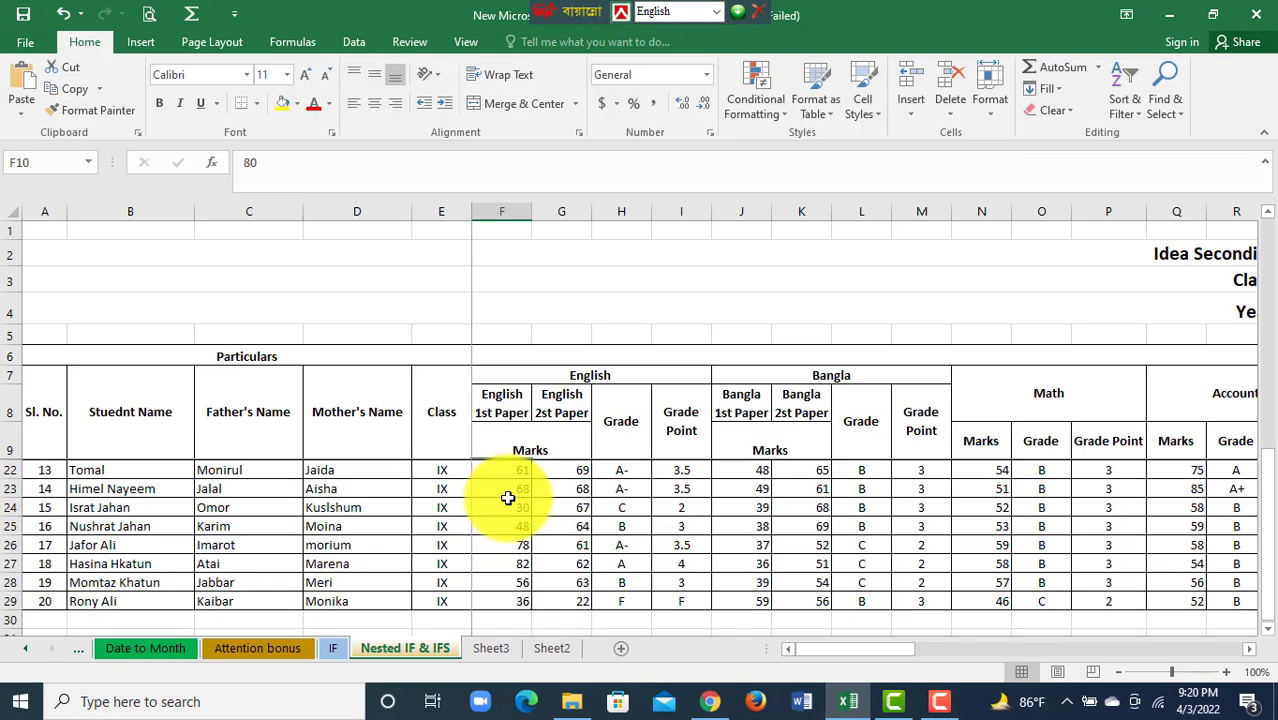
Step: Review the English marks and grade formula in row 29, and the English 1st and 2nd paper headings in F8 and G8
click(508, 487)
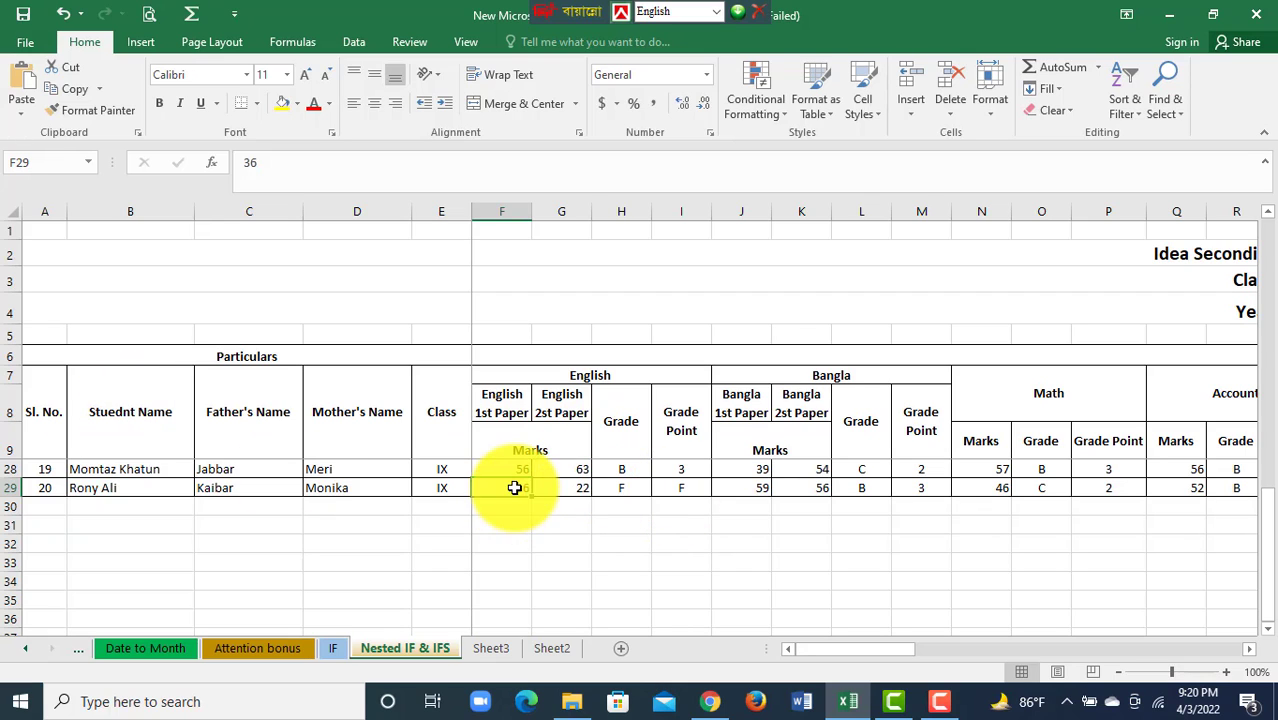
click(572, 489)
click(633, 490)
click(700, 487)
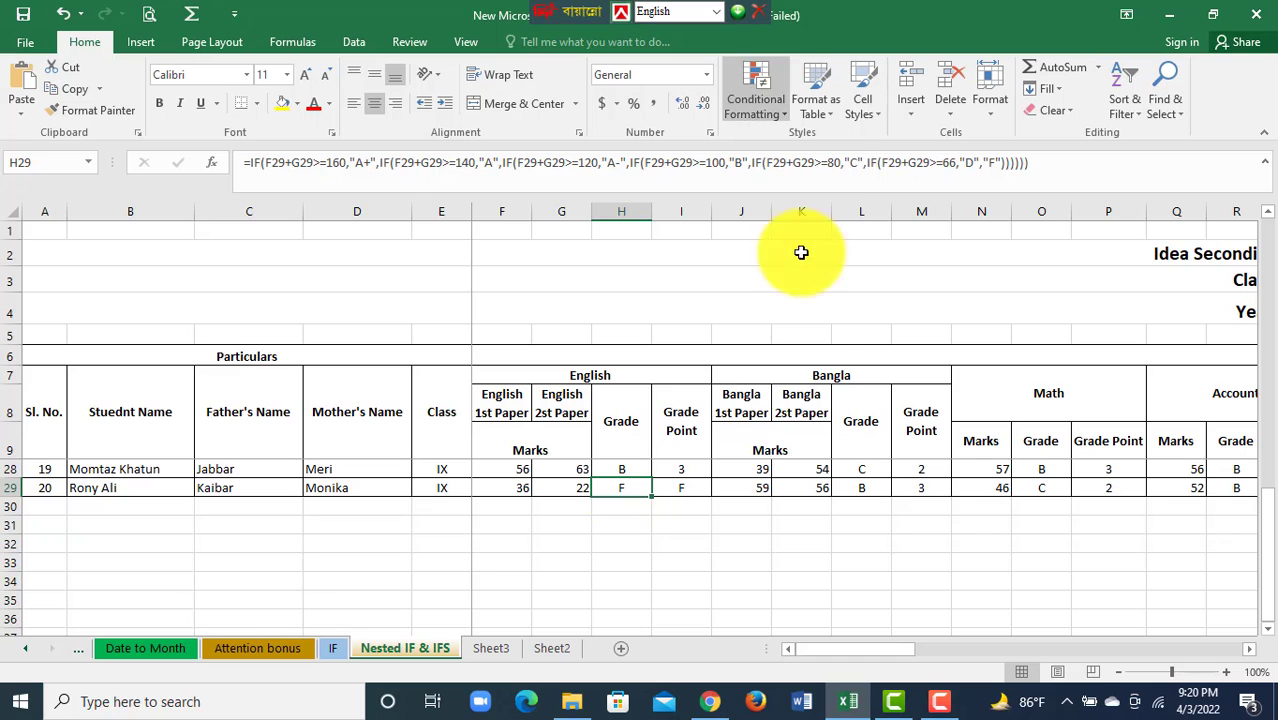
scroll(807, 434, up, 6)
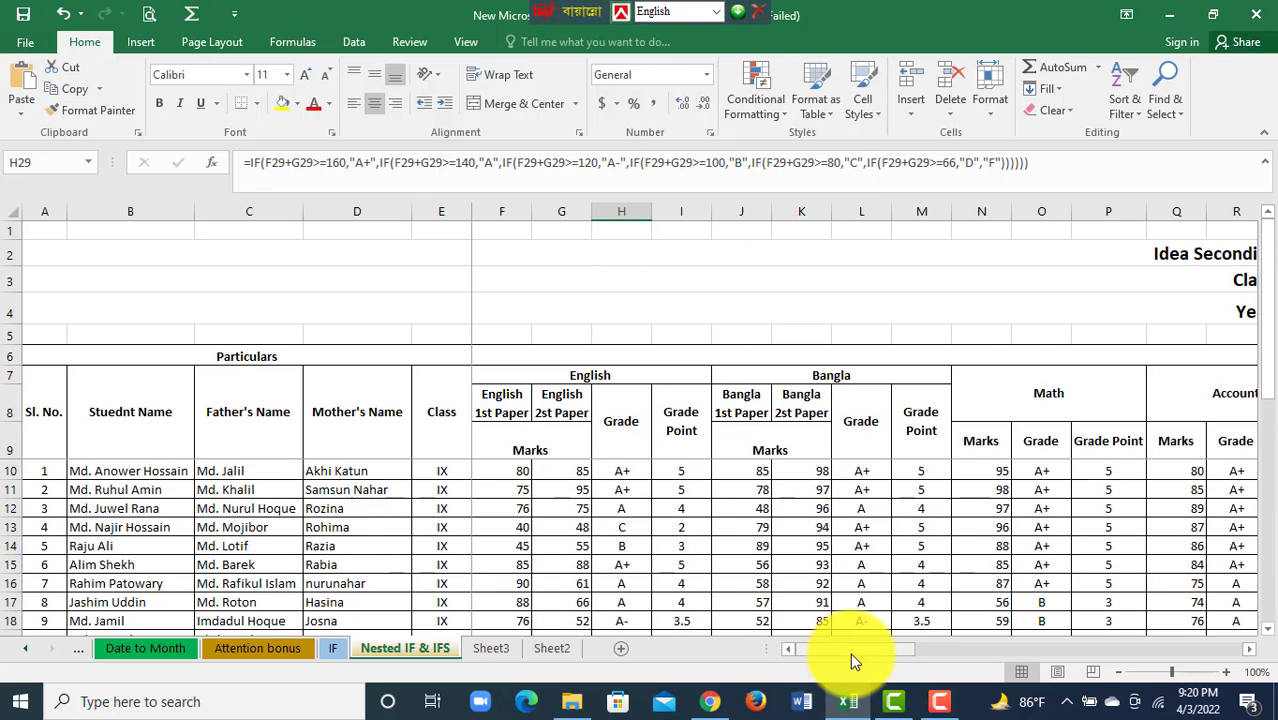
drag(850, 651, 876, 655)
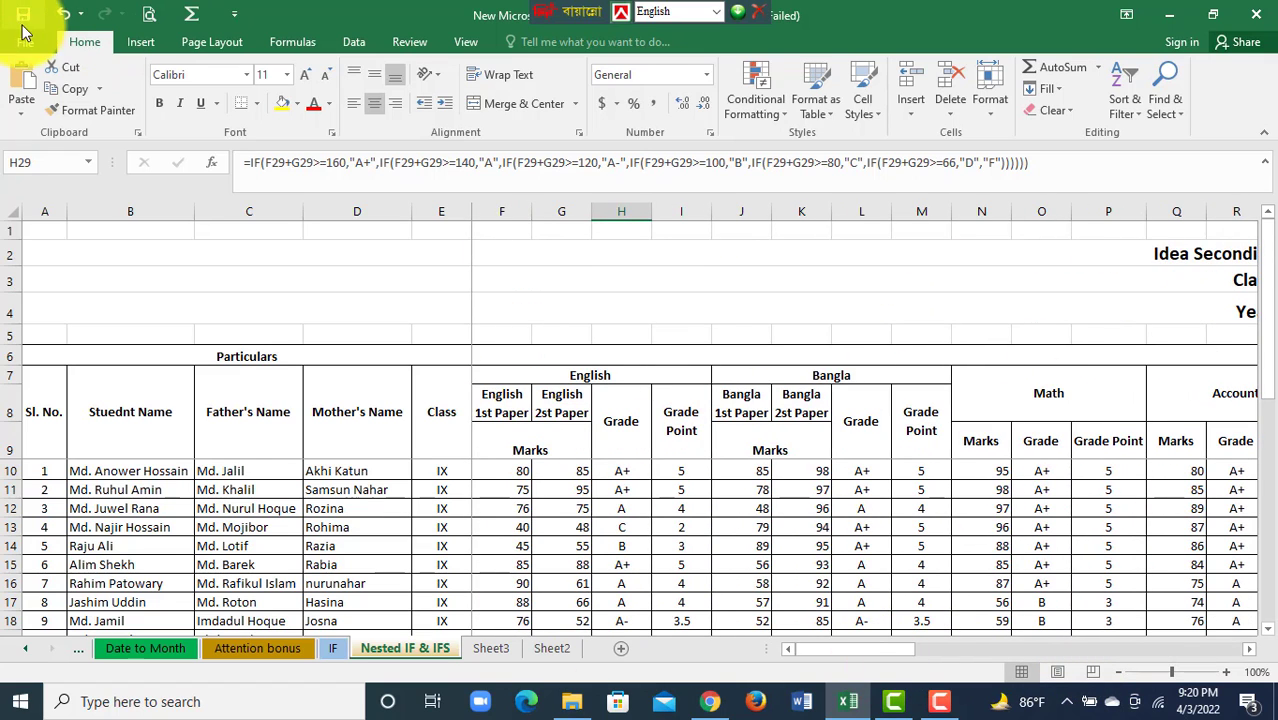
click(755, 488)
click(500, 403)
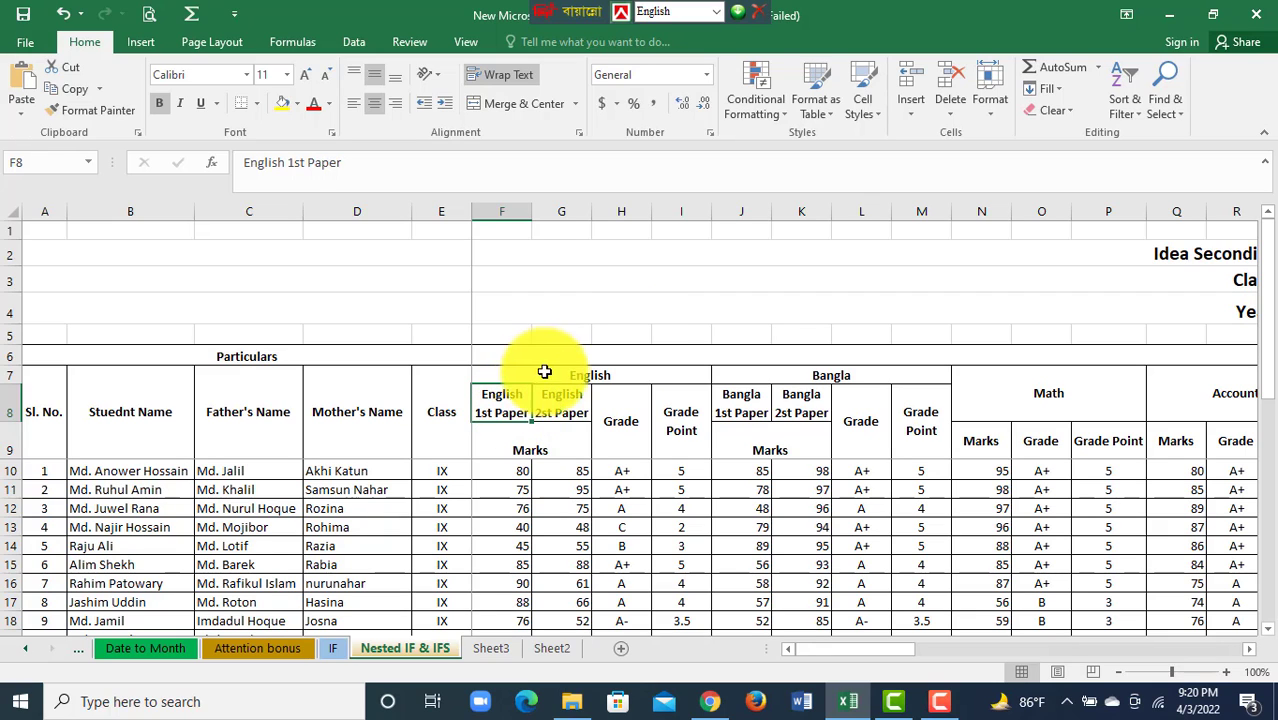
click(570, 400)
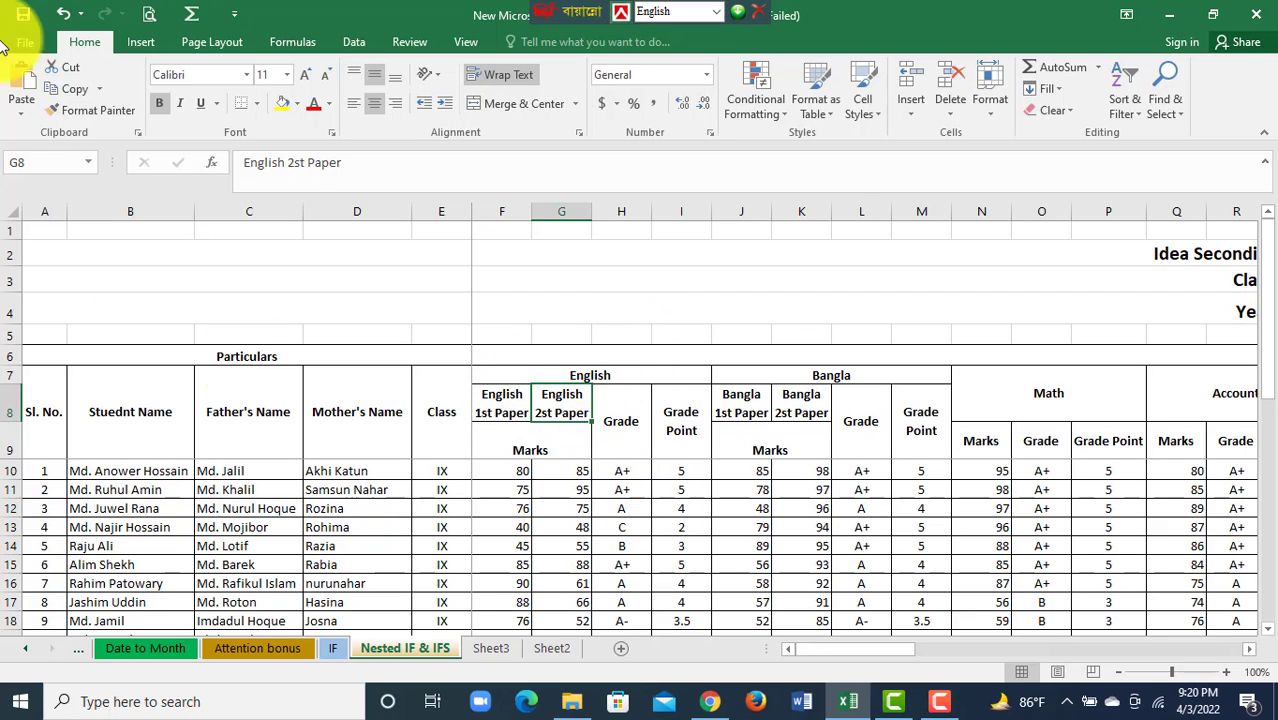